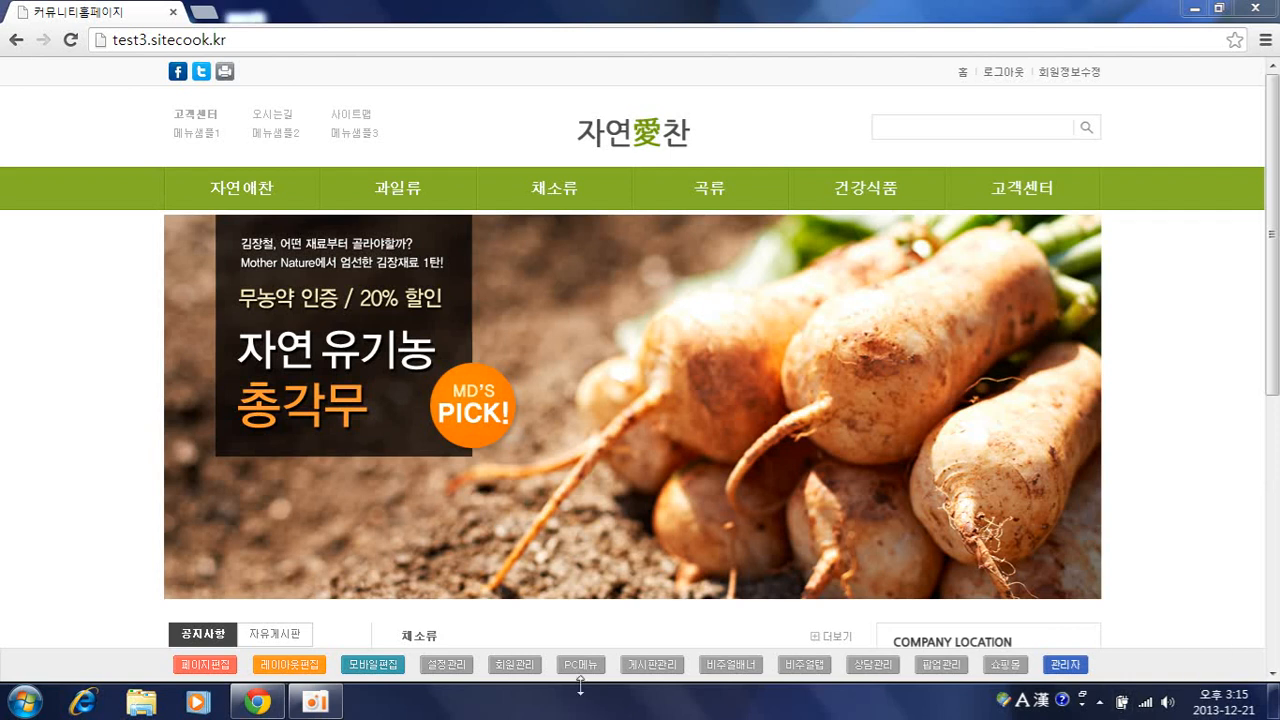
Open the administrator's PC menu page list and narrow it to the 만든페이지 pages
left_click(581, 667)
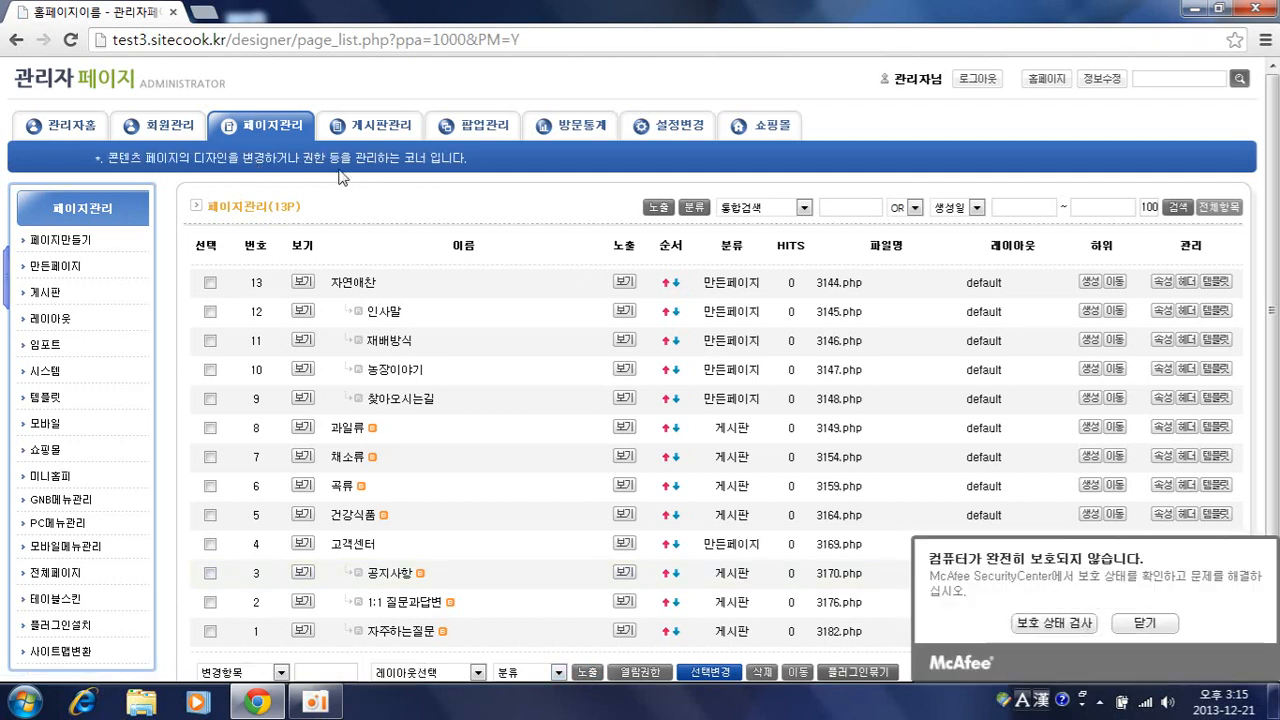
left_click(1142, 625)
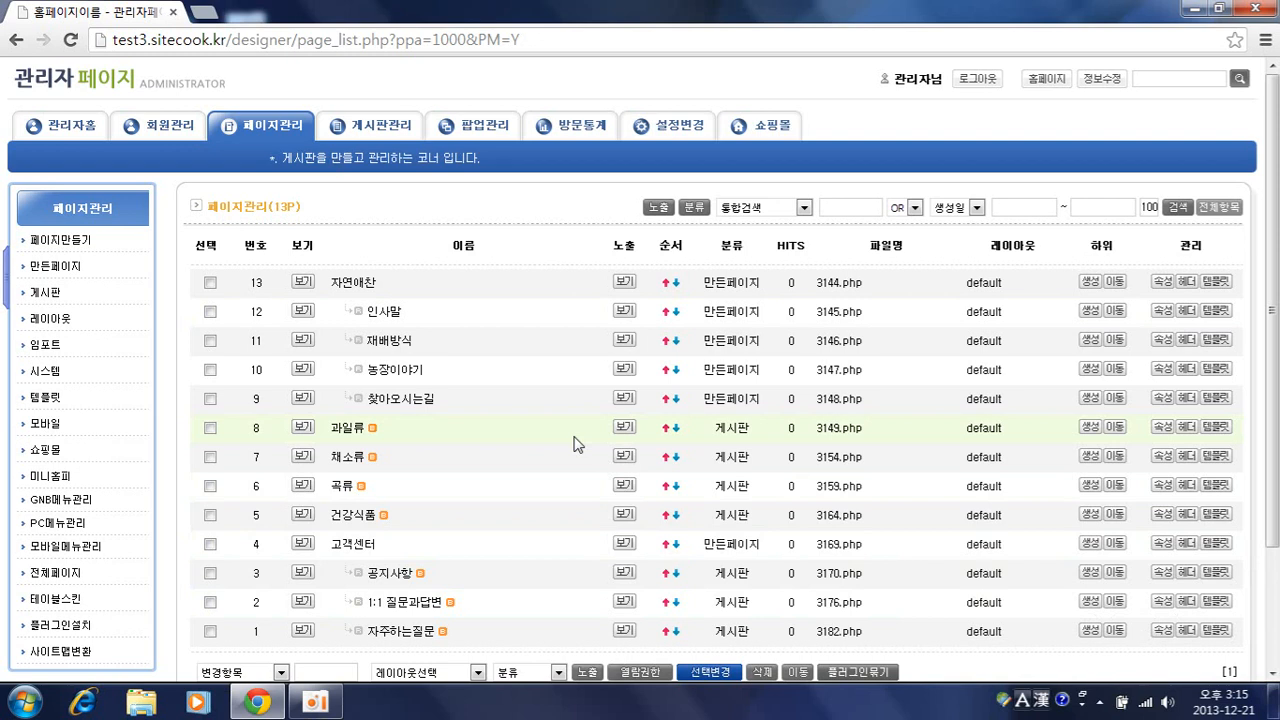
scroll(563, 429, "down", 1)
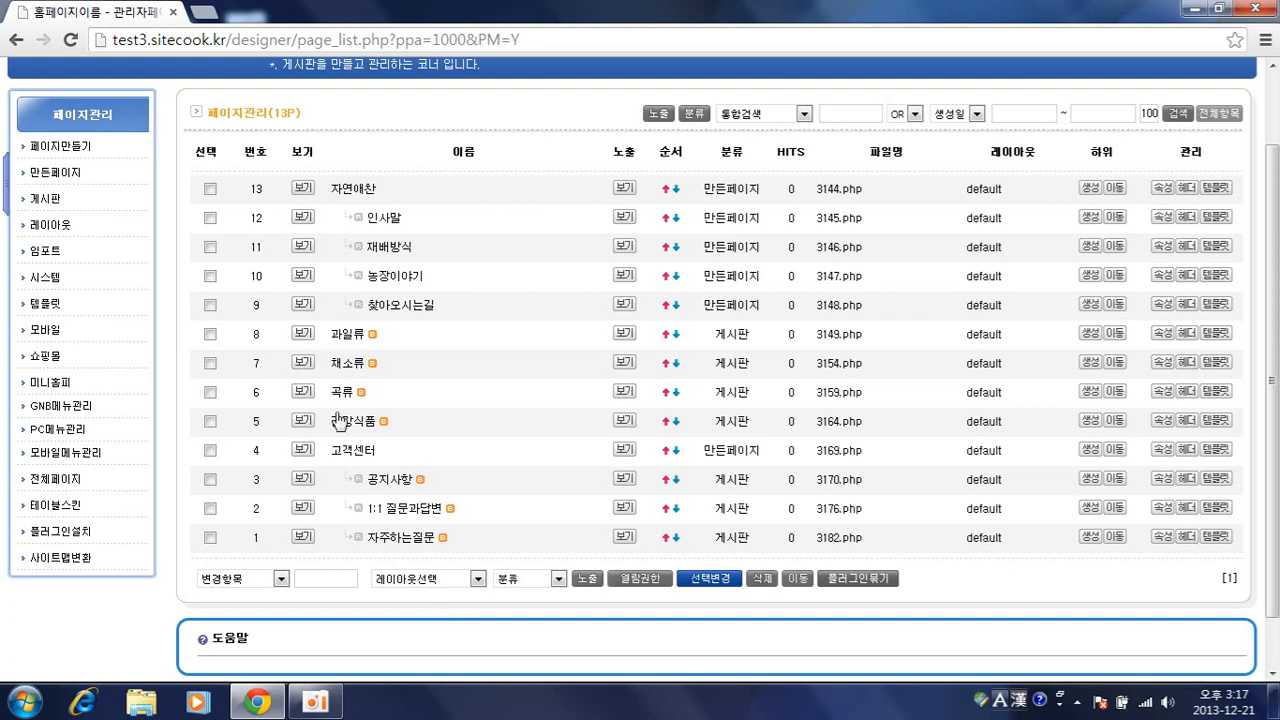
left_click(50, 482)
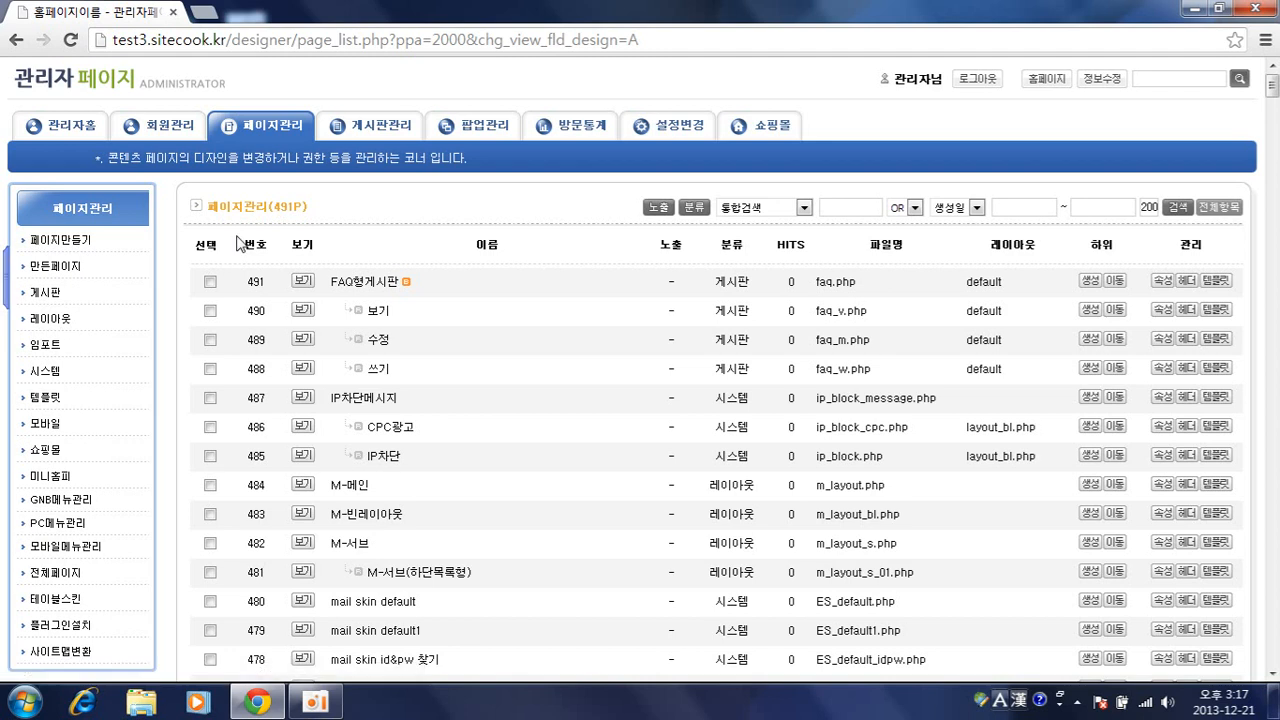
left_click(70, 272)
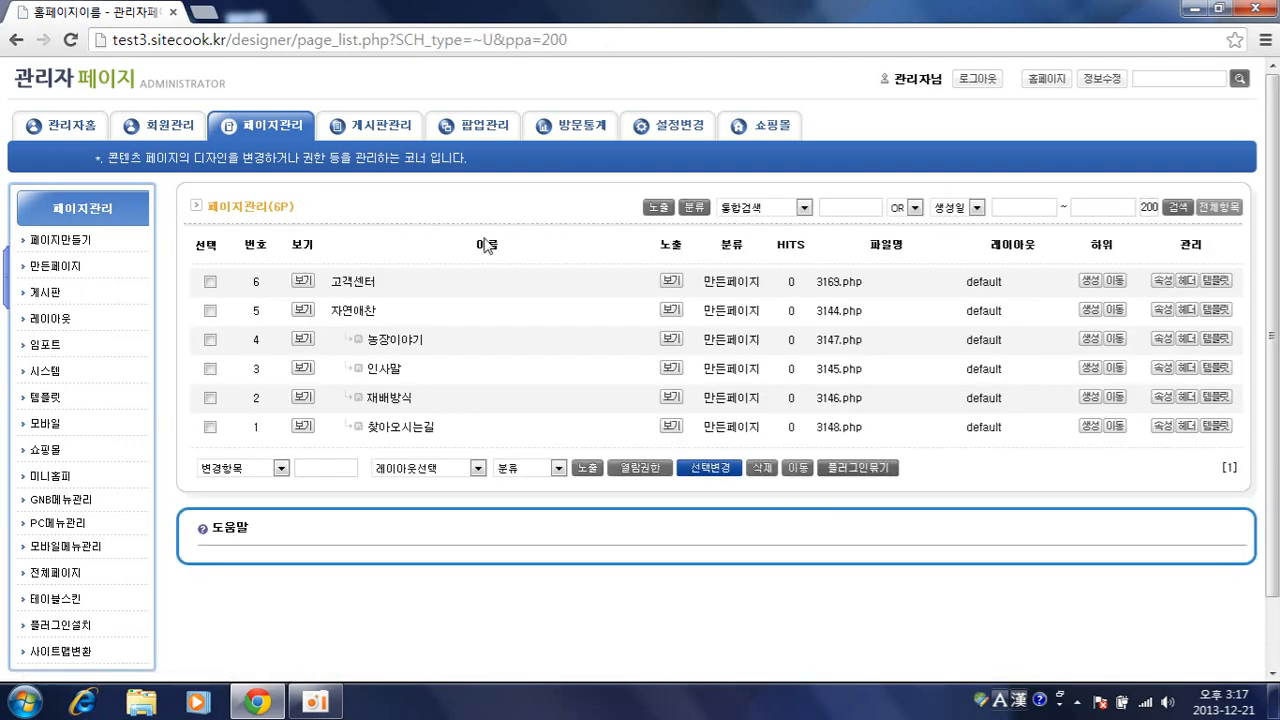
Look at the category (분류) choices in the new-page form and dismiss the system notifications
left_click(62, 241)
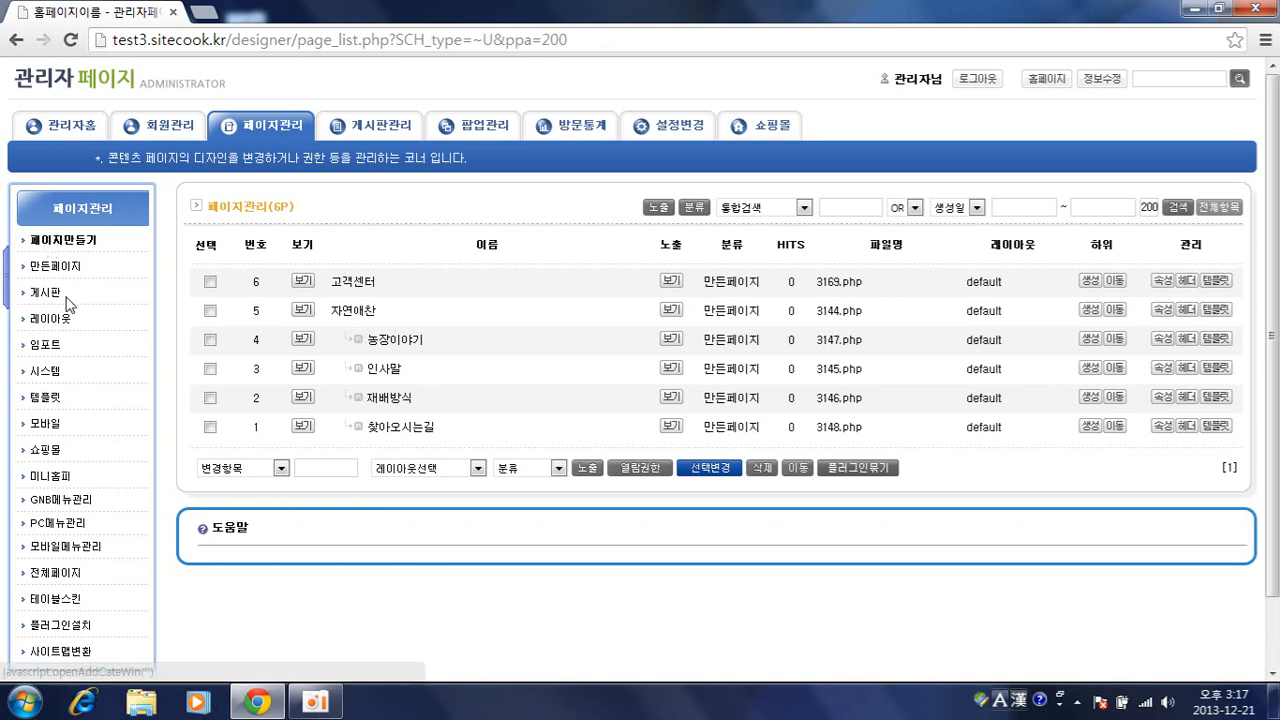
left_click(58, 241)
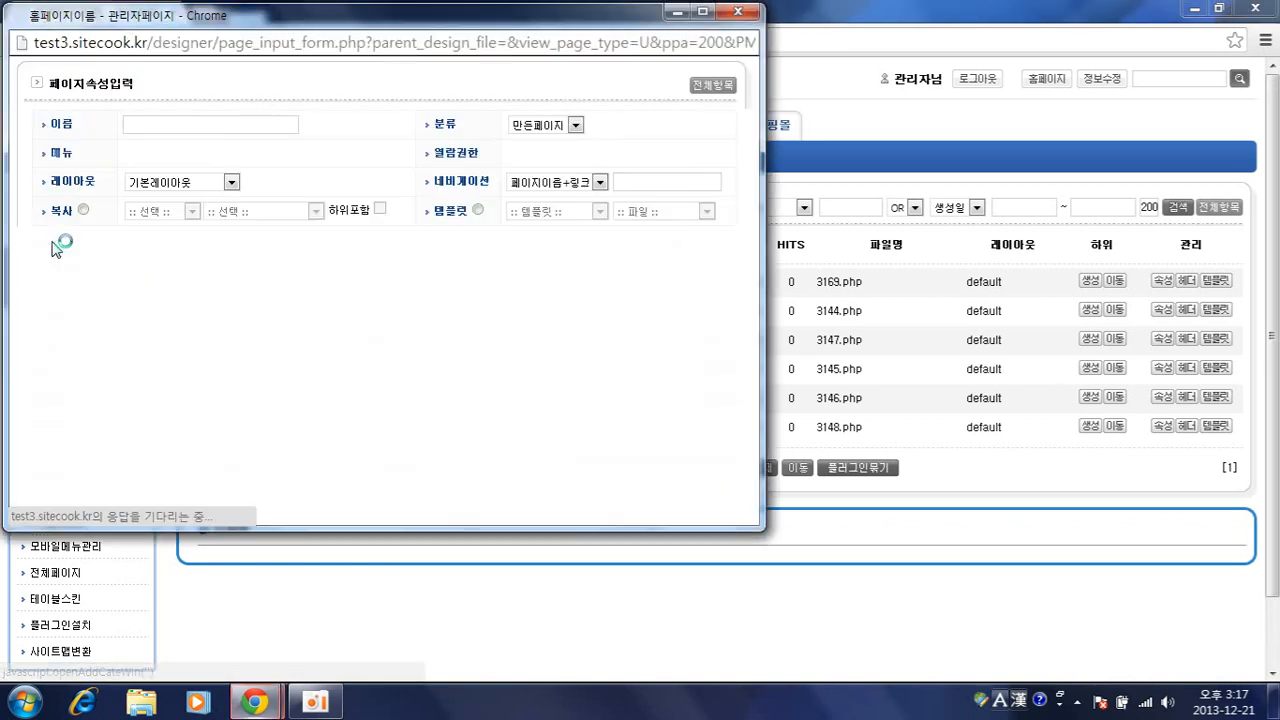
left_click(524, 126)
left_click(875, 143)
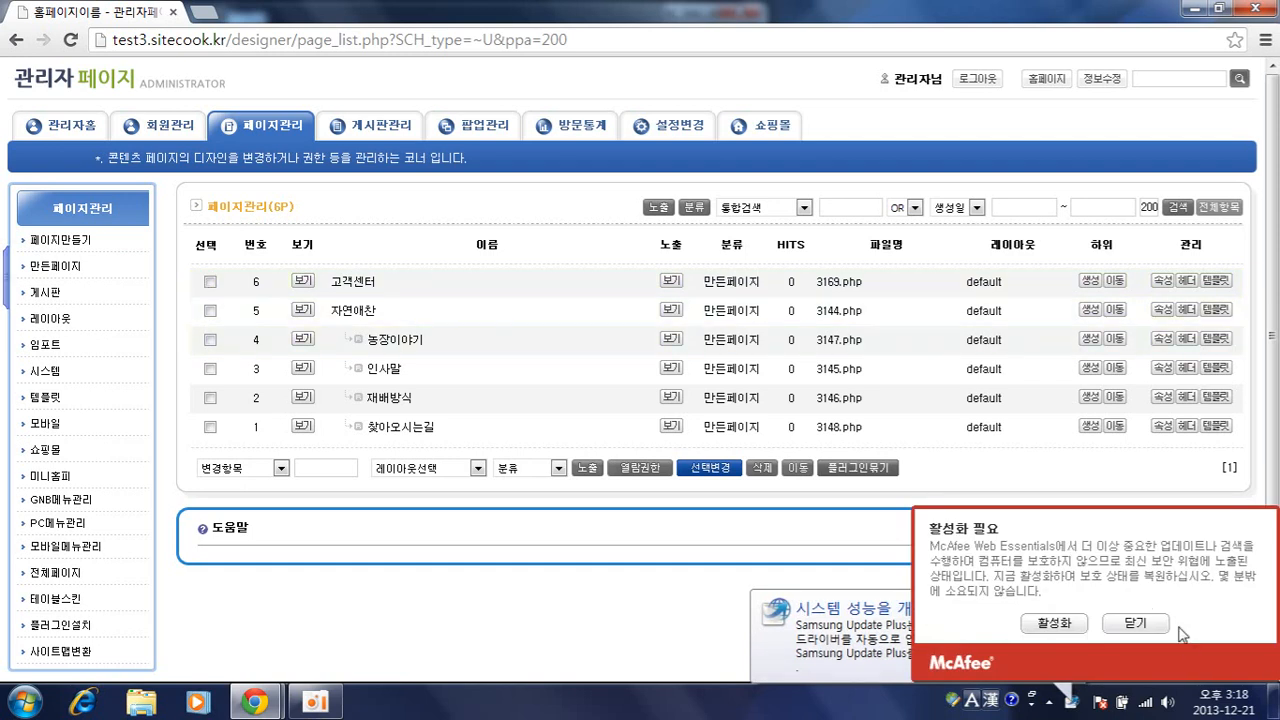
left_click(1135, 623)
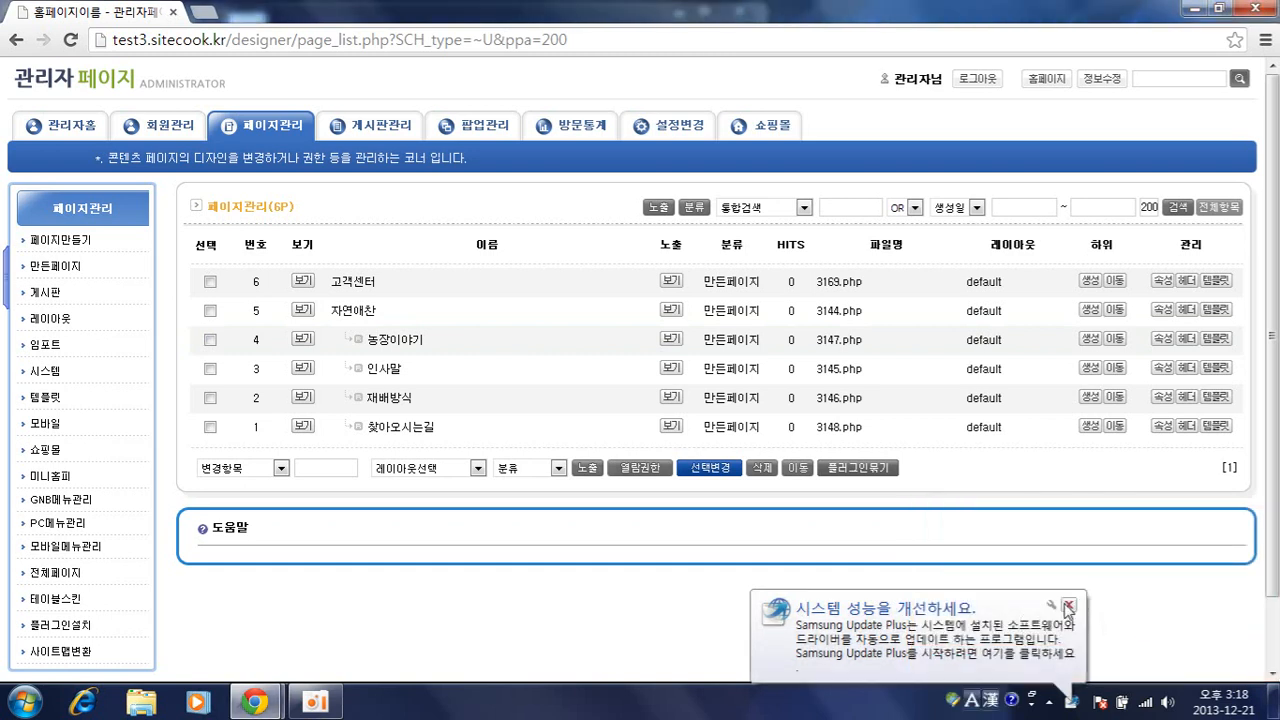
left_click(1068, 606)
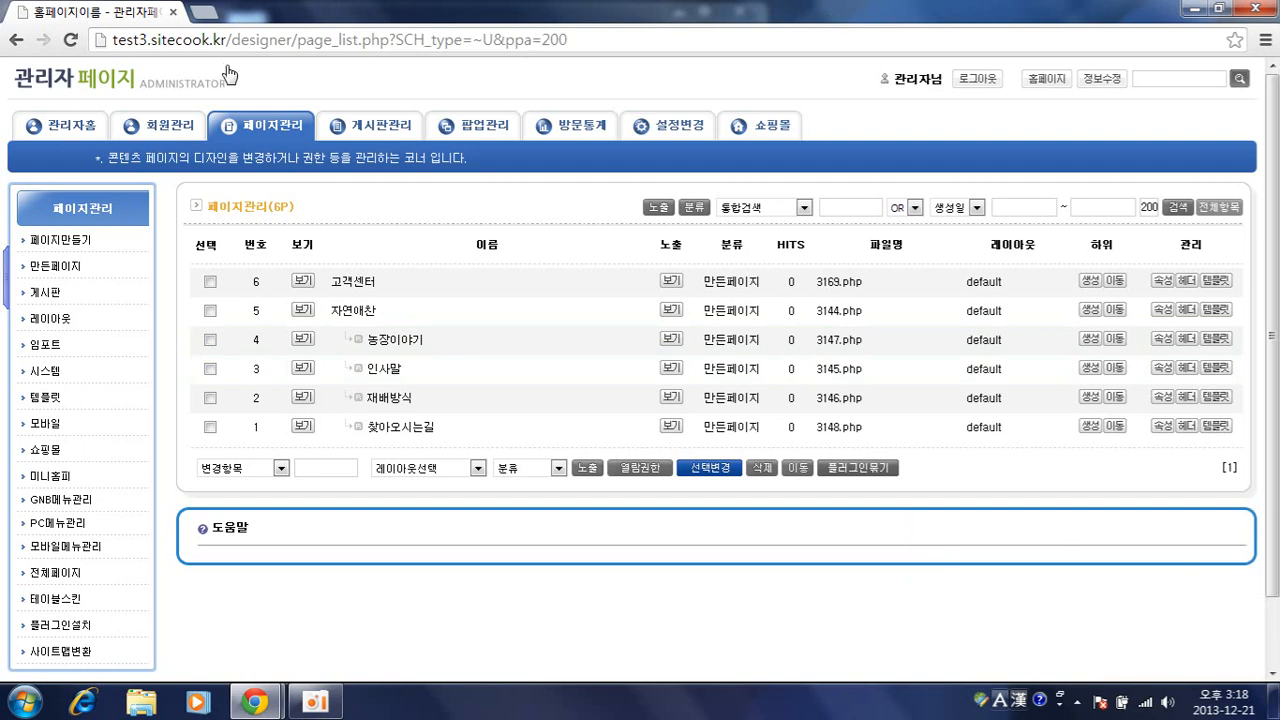
Open the site's homepage in a separate tab and compare it with the administrator's page list
left_click(149, 86)
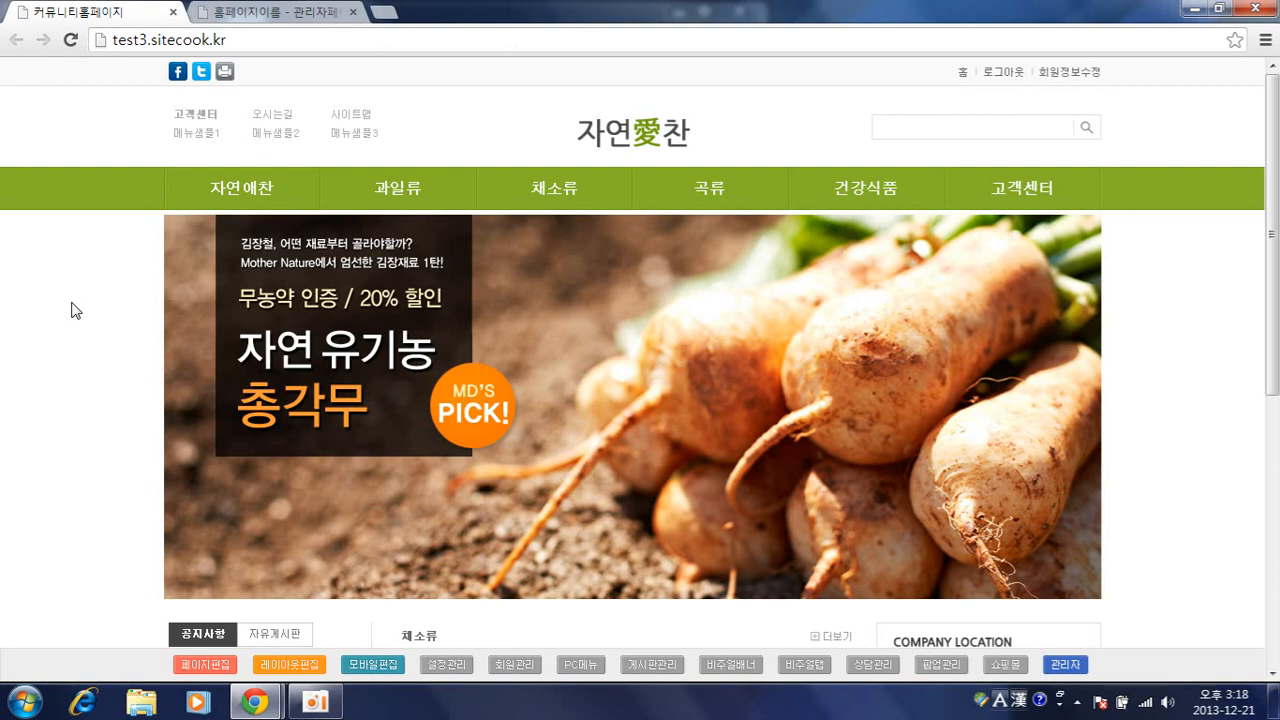
left_click(318, 12)
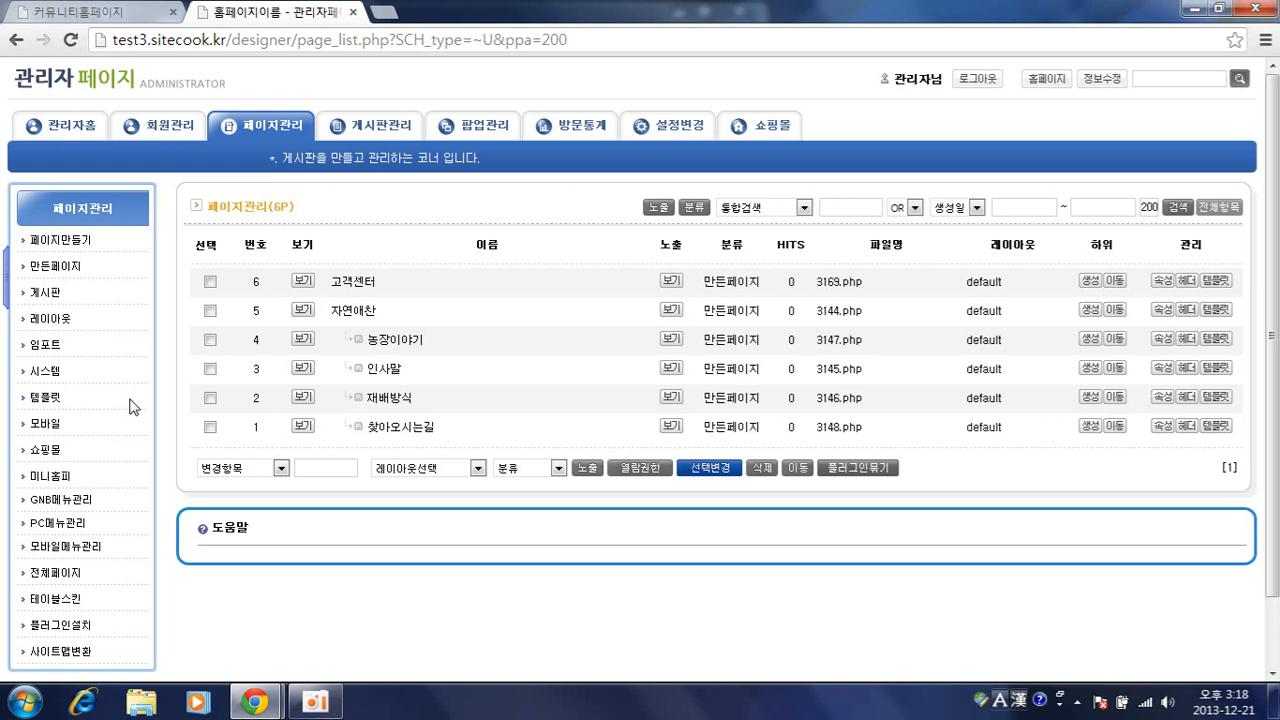
left_click(76, 12)
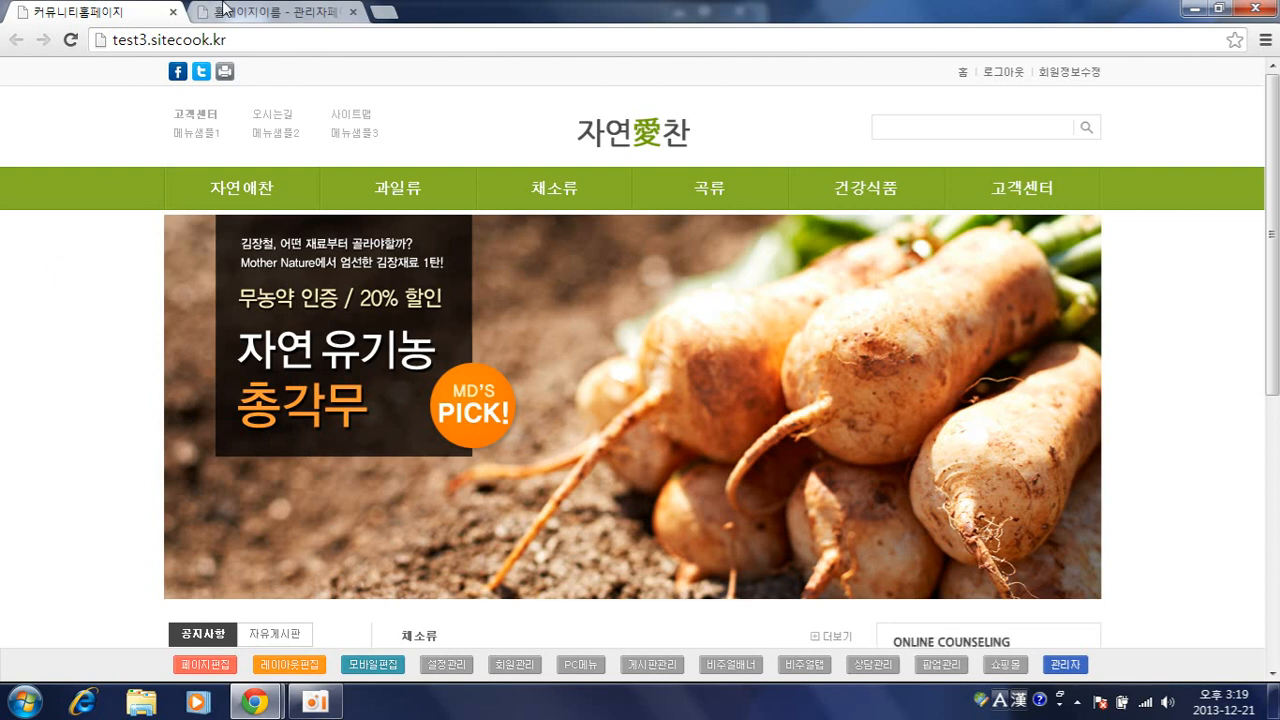
left_click(255, 12)
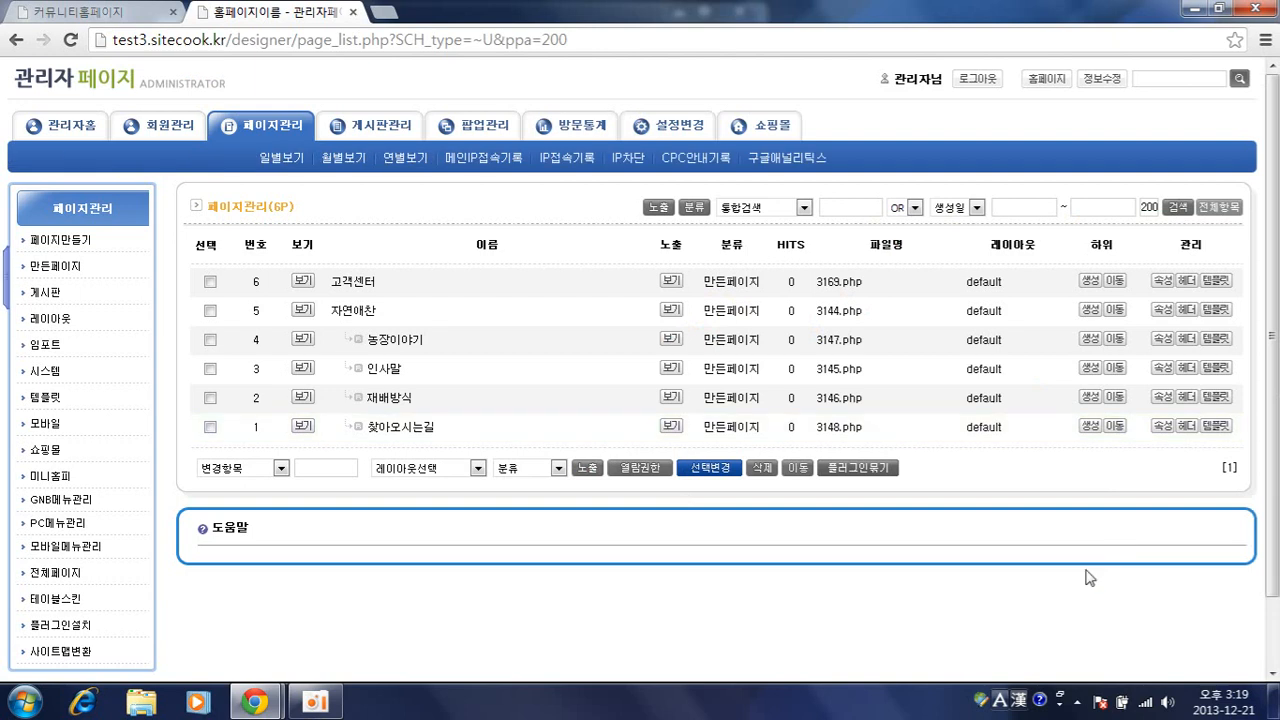
Open the new-page form and name the page 회사소개
left_click(60, 244)
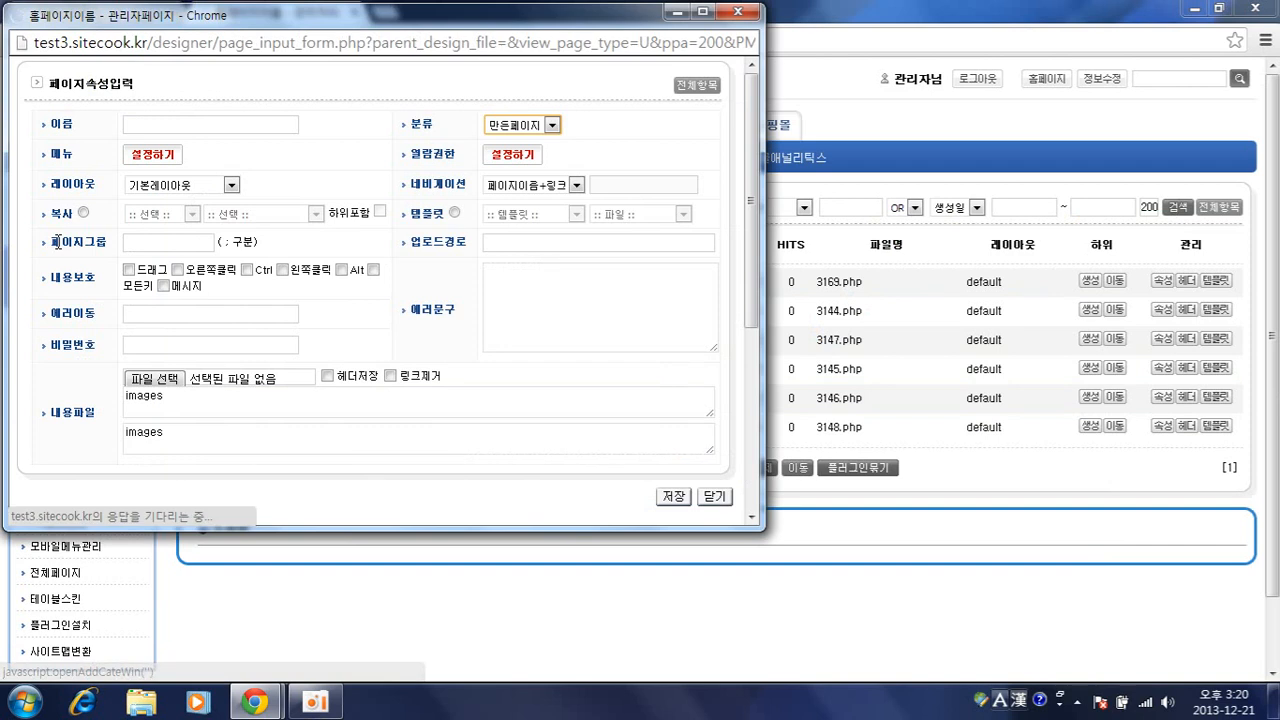
left_click_drag(257, 40, 412, 153)
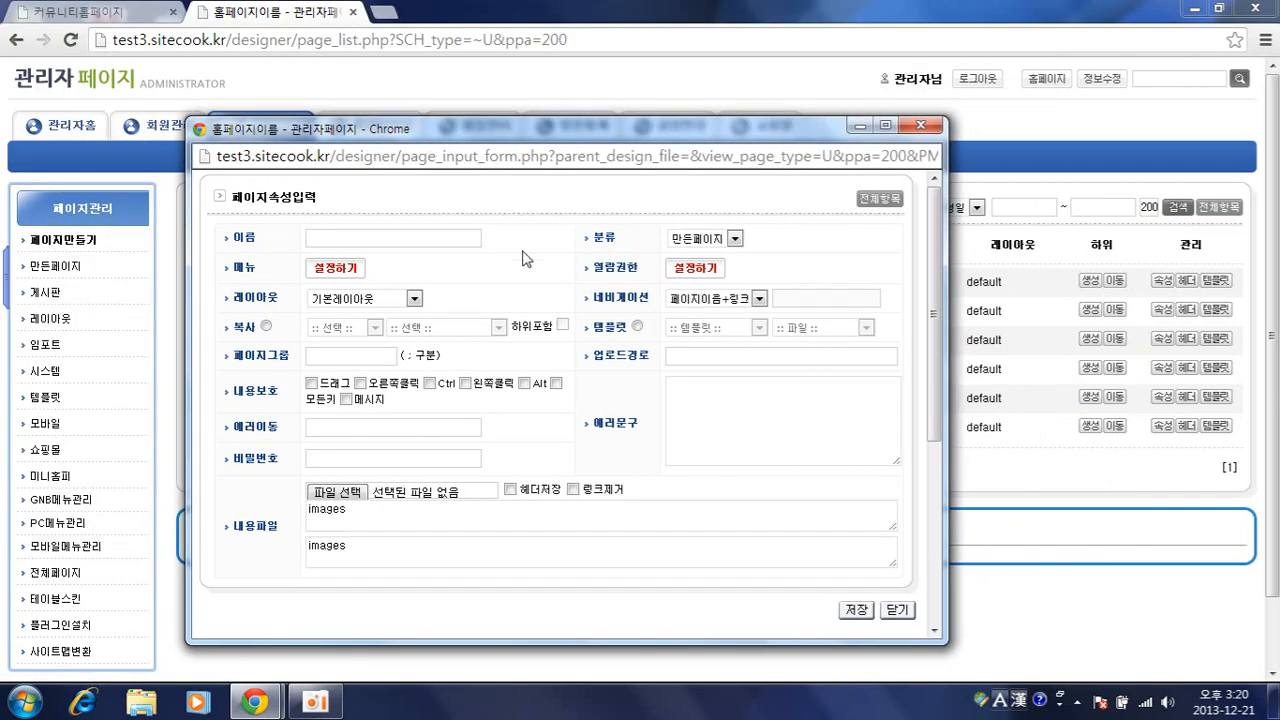
left_click(470, 238)
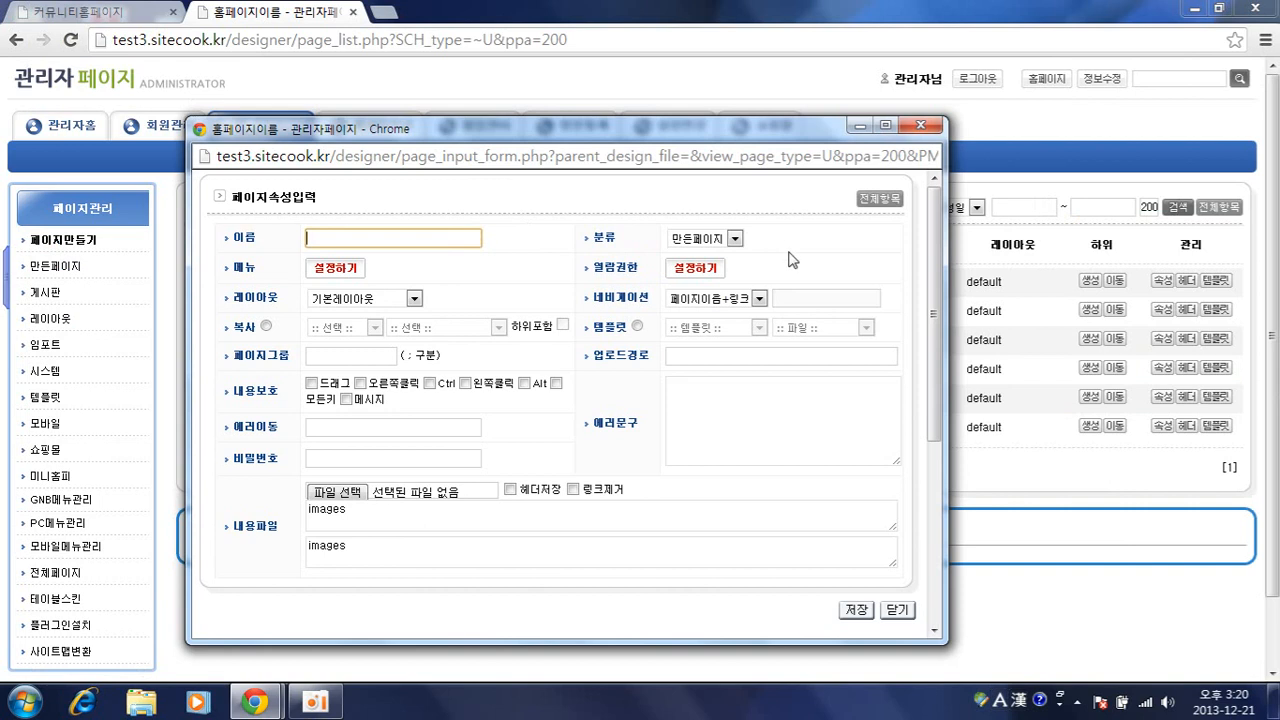
type("g")
key("BackSpace")
key("Hangul")
type("회사소개")
left_click(446, 268)
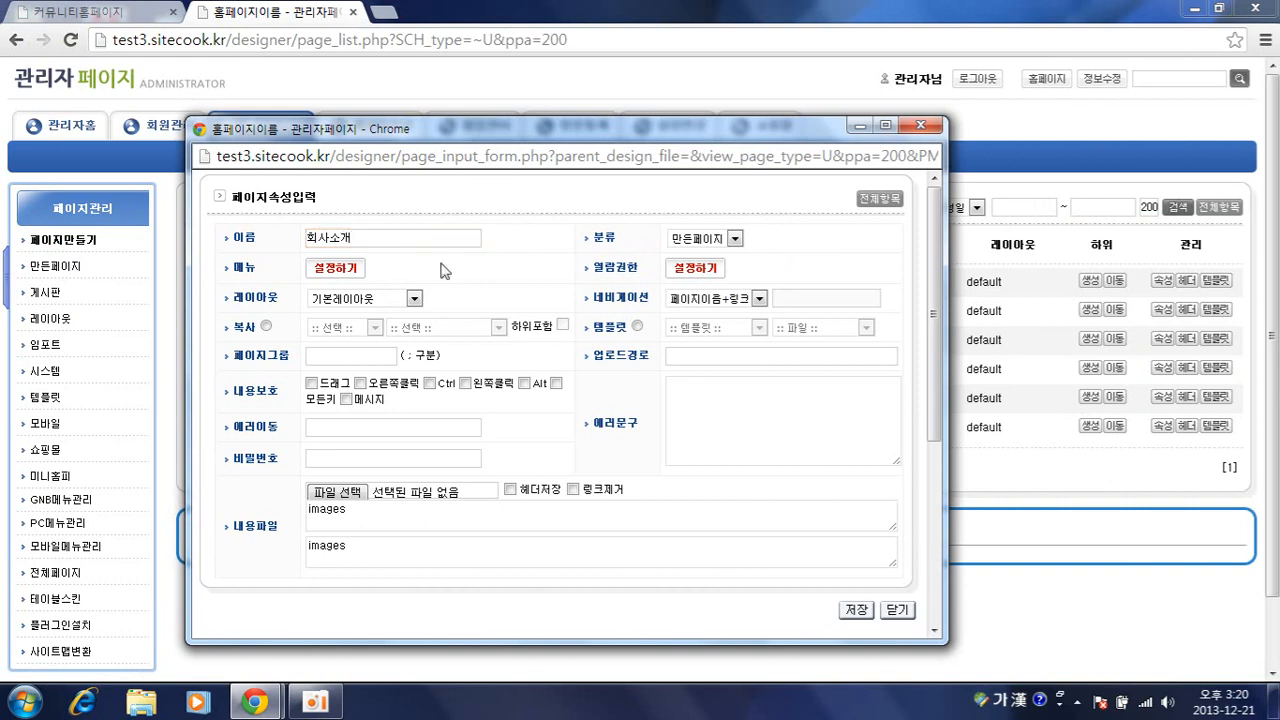
Examine the homepage's drop-down navigation and enable GNB노출 in the new page's menu settings
left_click(322, 270)
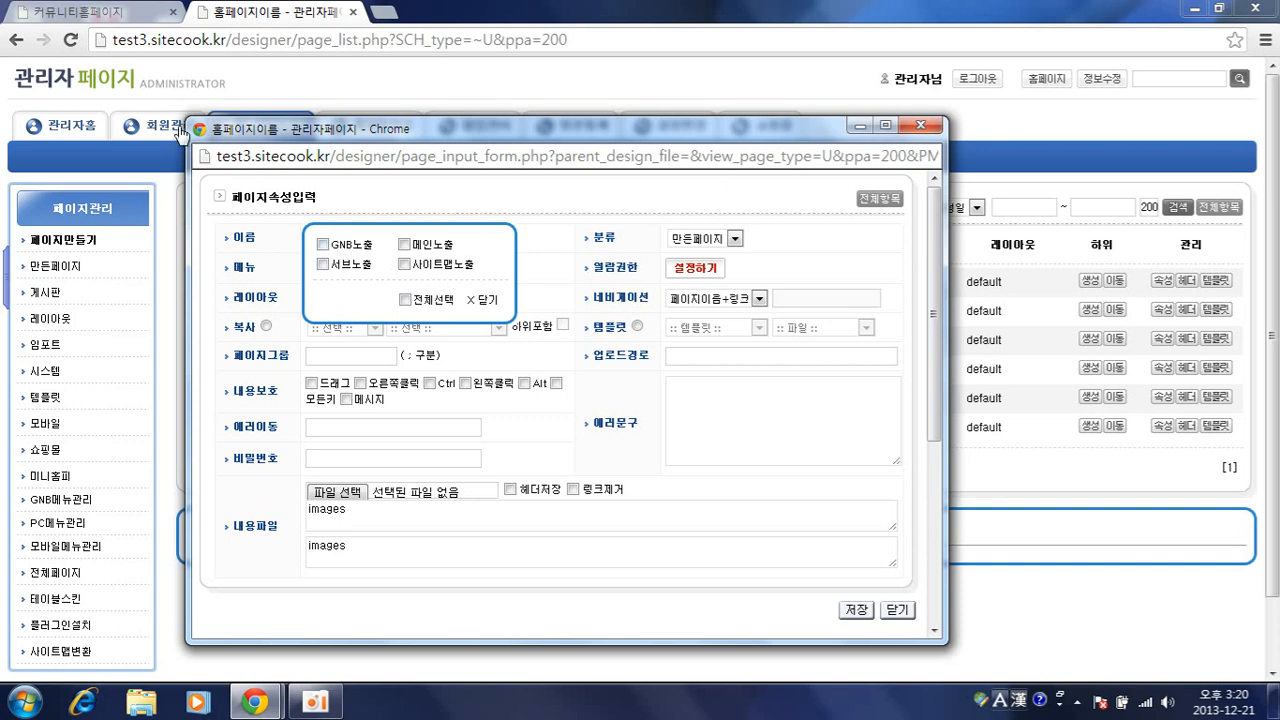
left_click(75, 11)
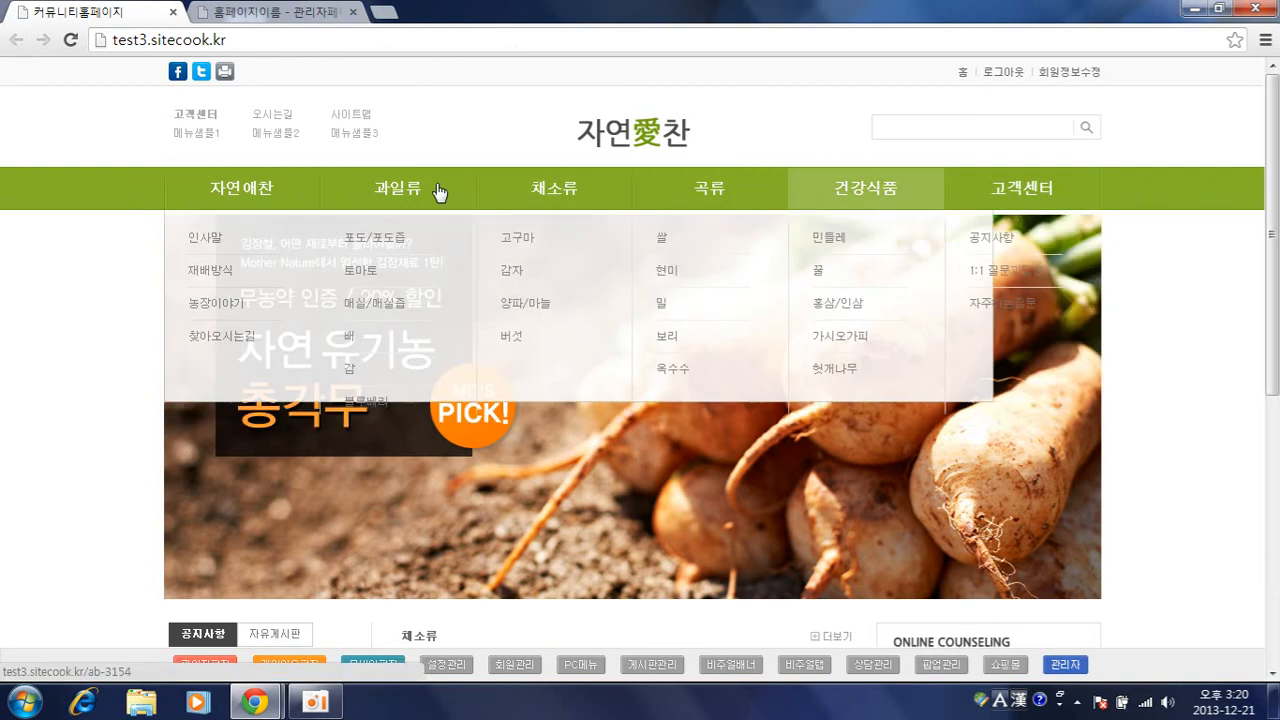
mouse_move(265, 189)
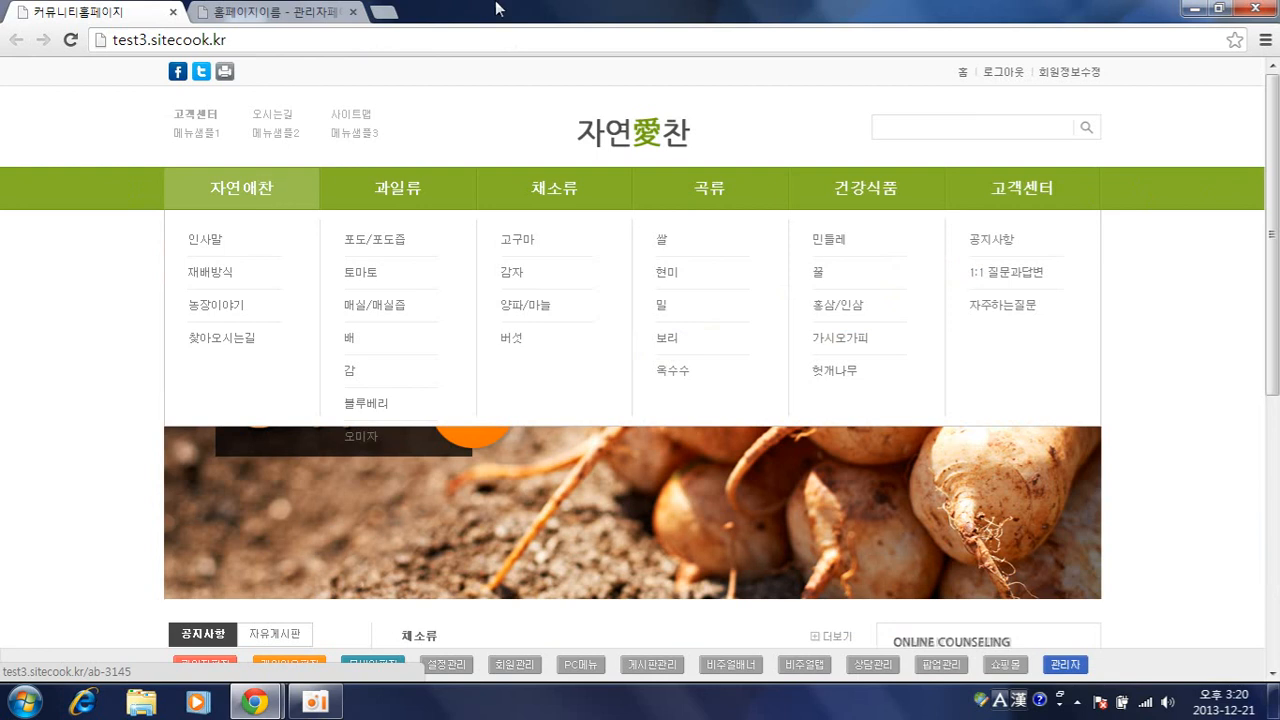
mouse_move(255, 702)
left_click(341, 645)
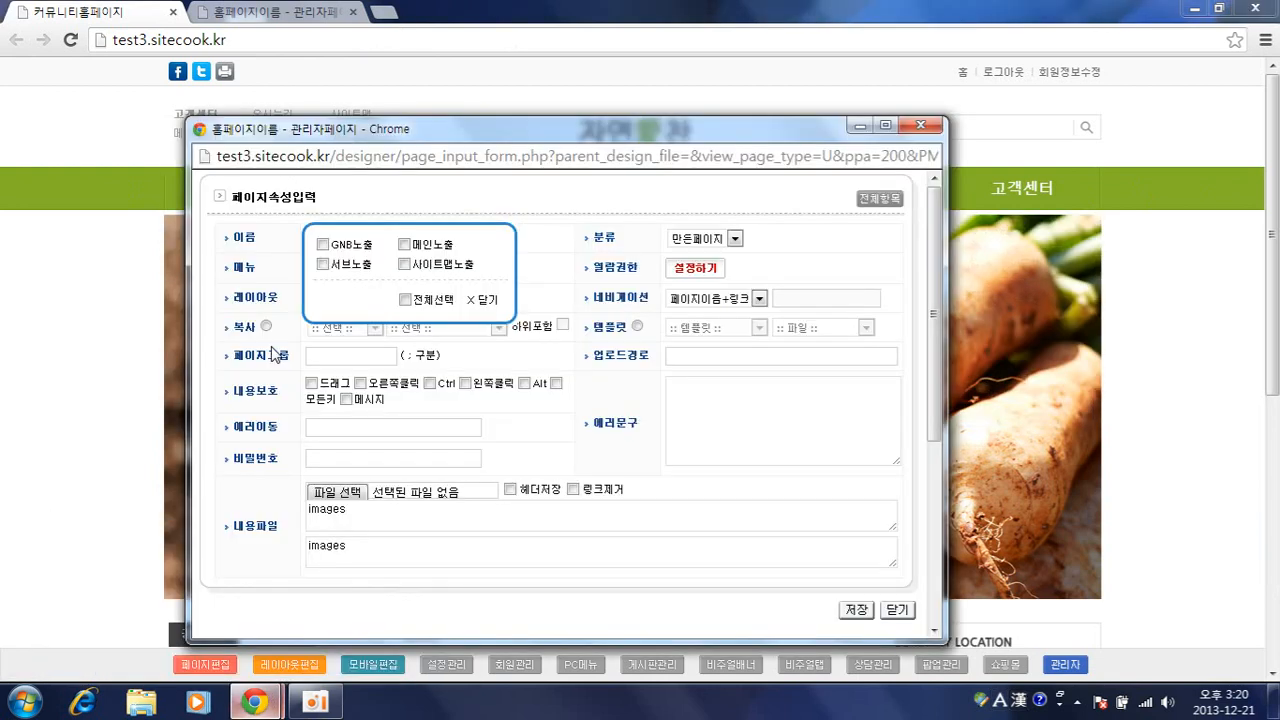
left_click(137, 227)
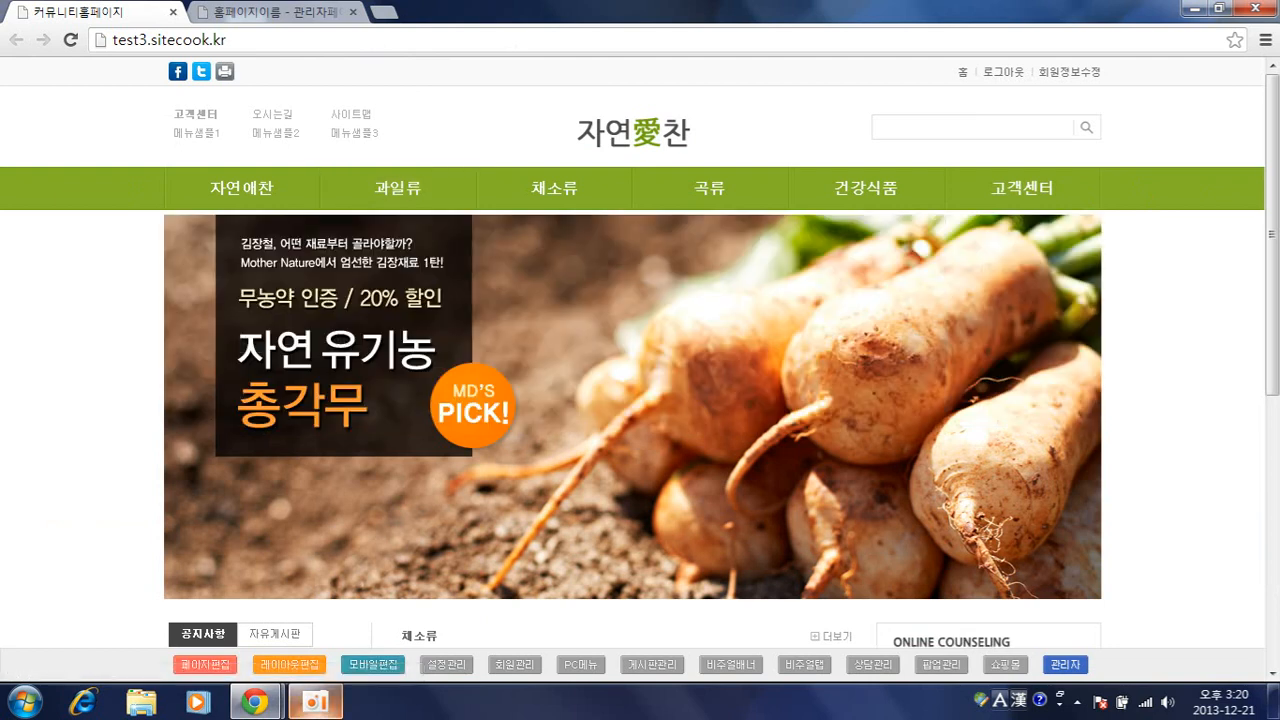
mouse_move(255, 702)
left_click(350, 625)
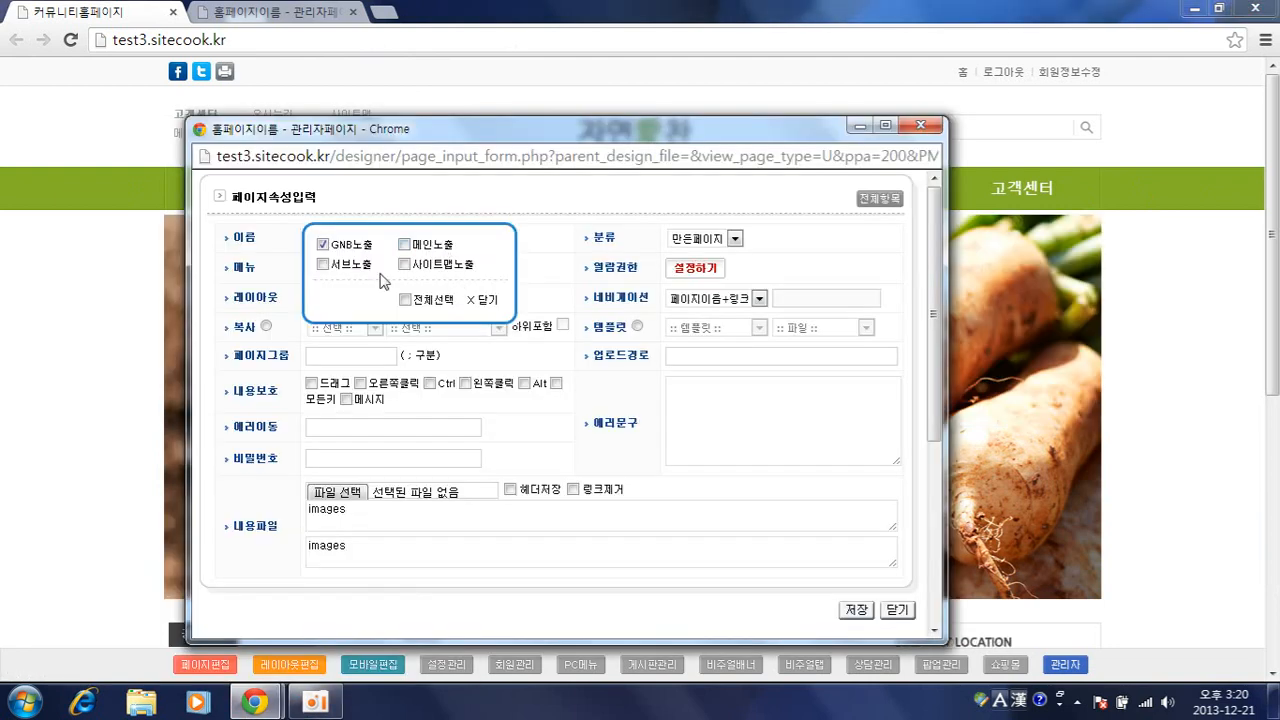
Look through the homepage's main sections and the side menu of the 자연애찬 section's 인사말 page
left_click(117, 497)
scroll(137, 440, "down", 5)
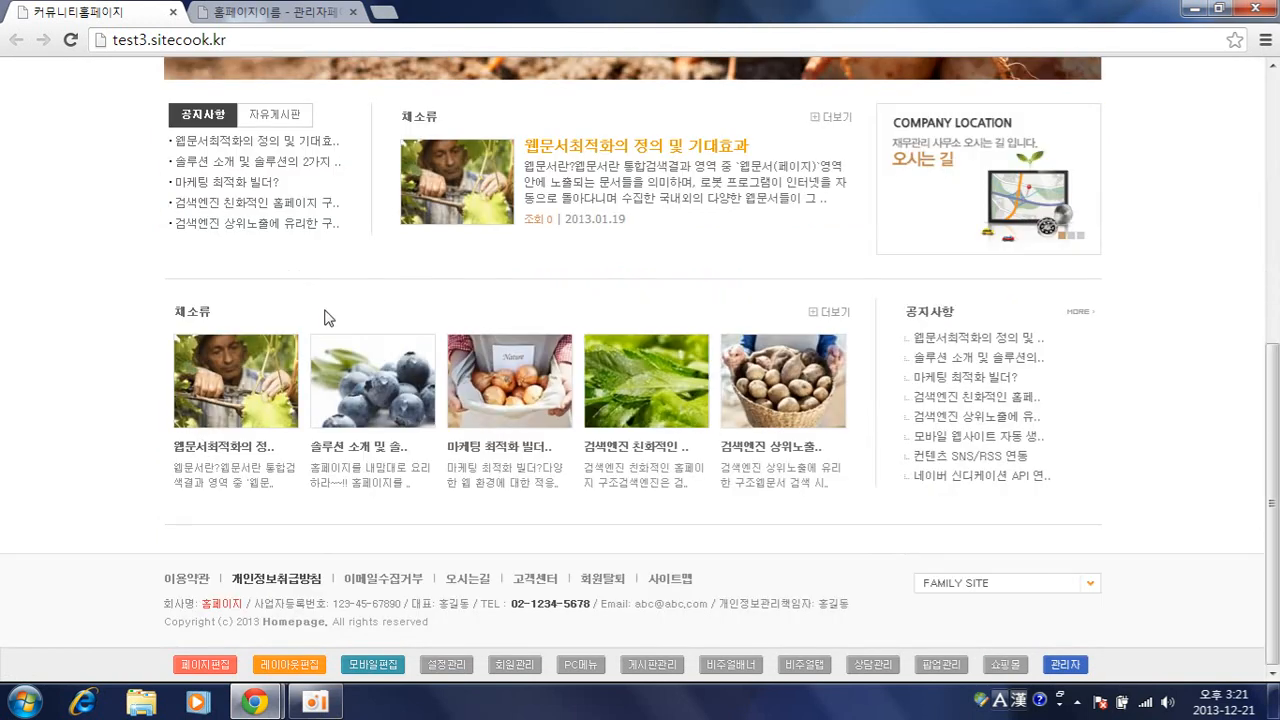
scroll(323, 314, "up", 5)
left_click(285, 181)
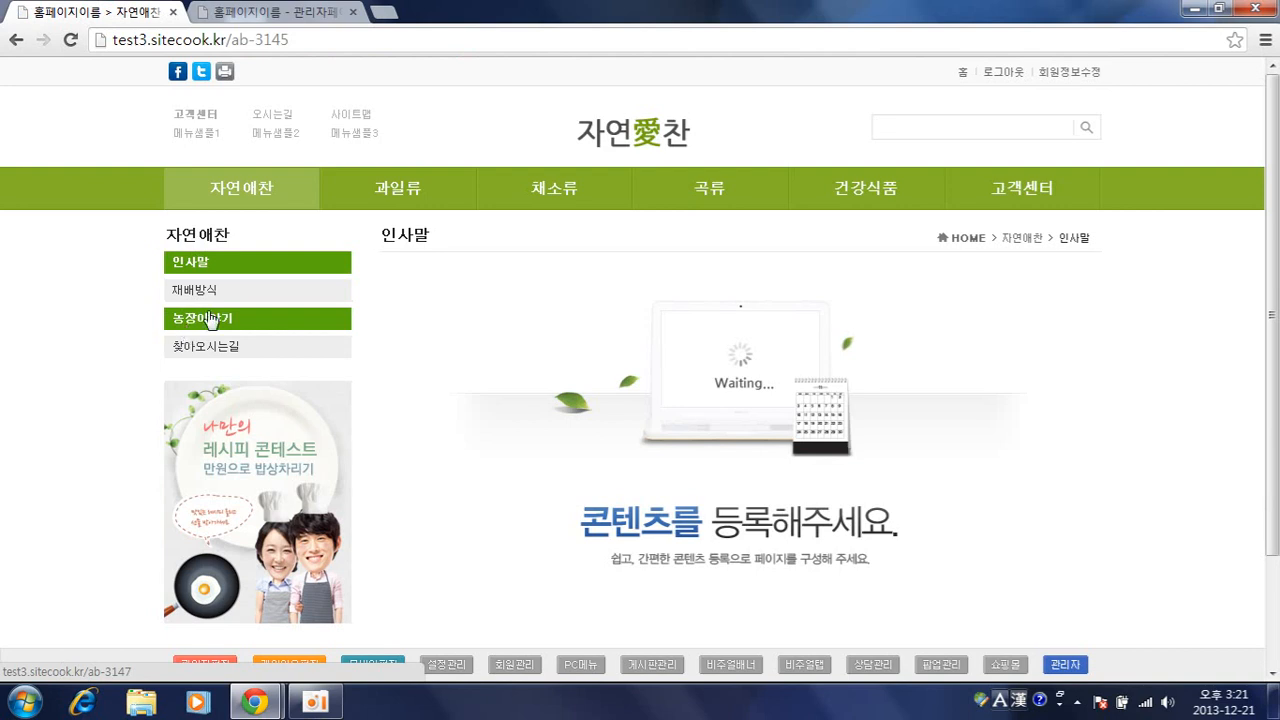
scroll(457, 428, "down", 3)
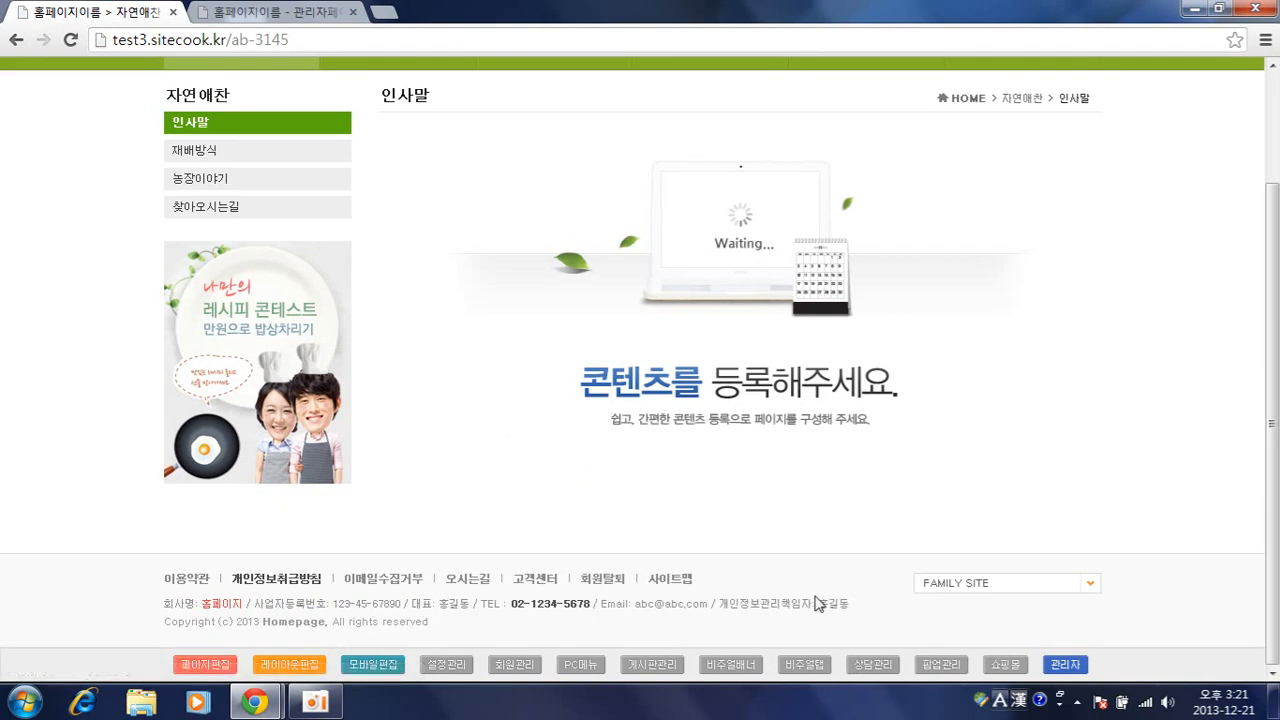
scroll(714, 434, "up", 3)
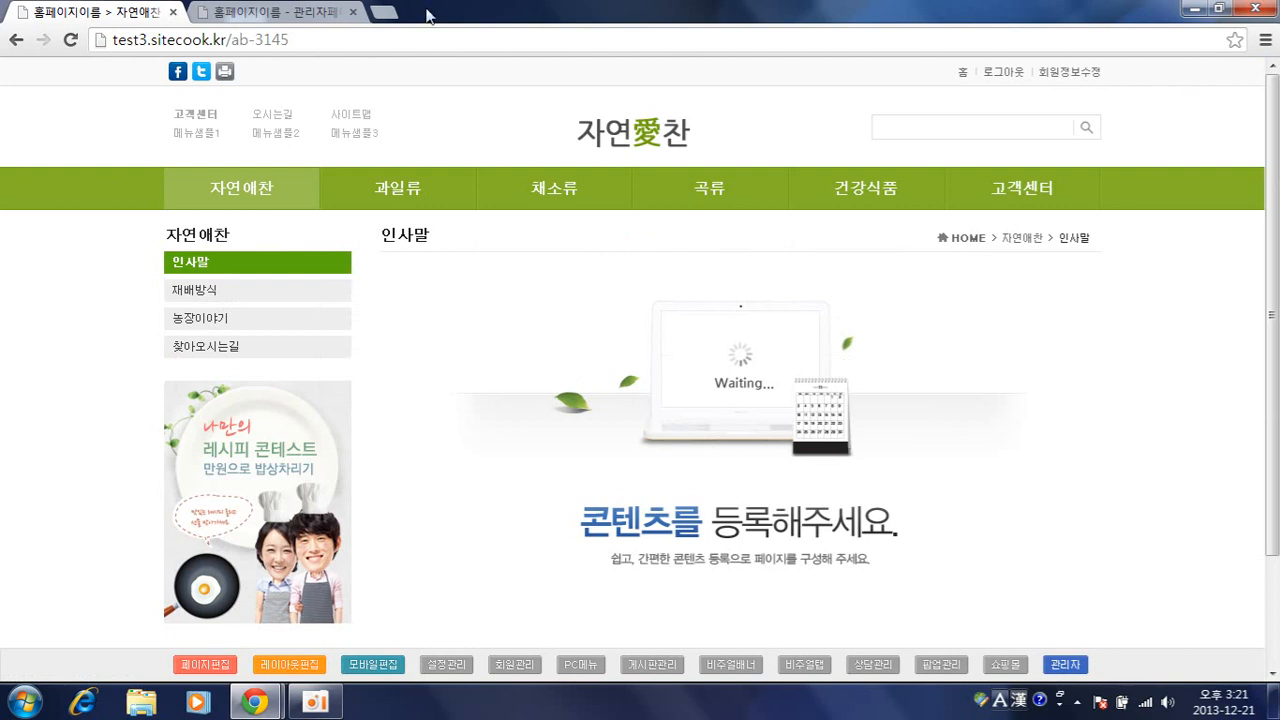
Open the site's 사이트맵 page and review the menus it lists
left_click(345, 121)
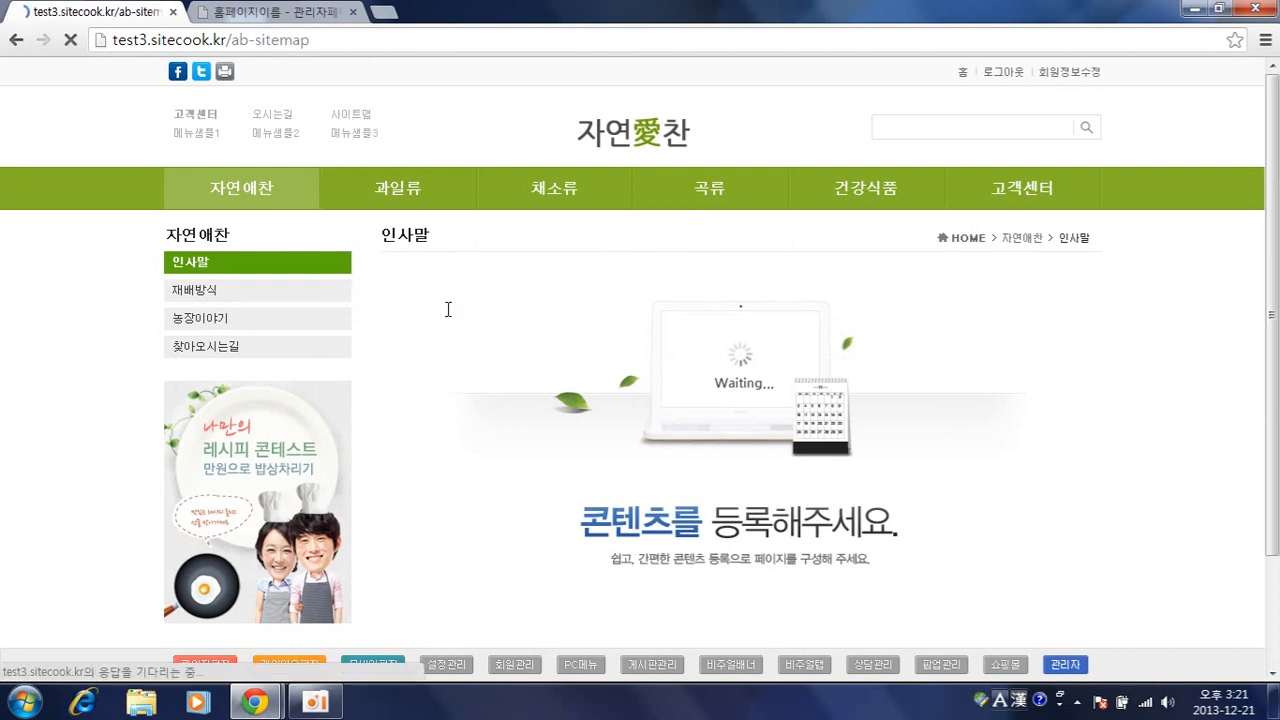
scroll(551, 529, "down", 2)
scroll(398, 463, "up", 2)
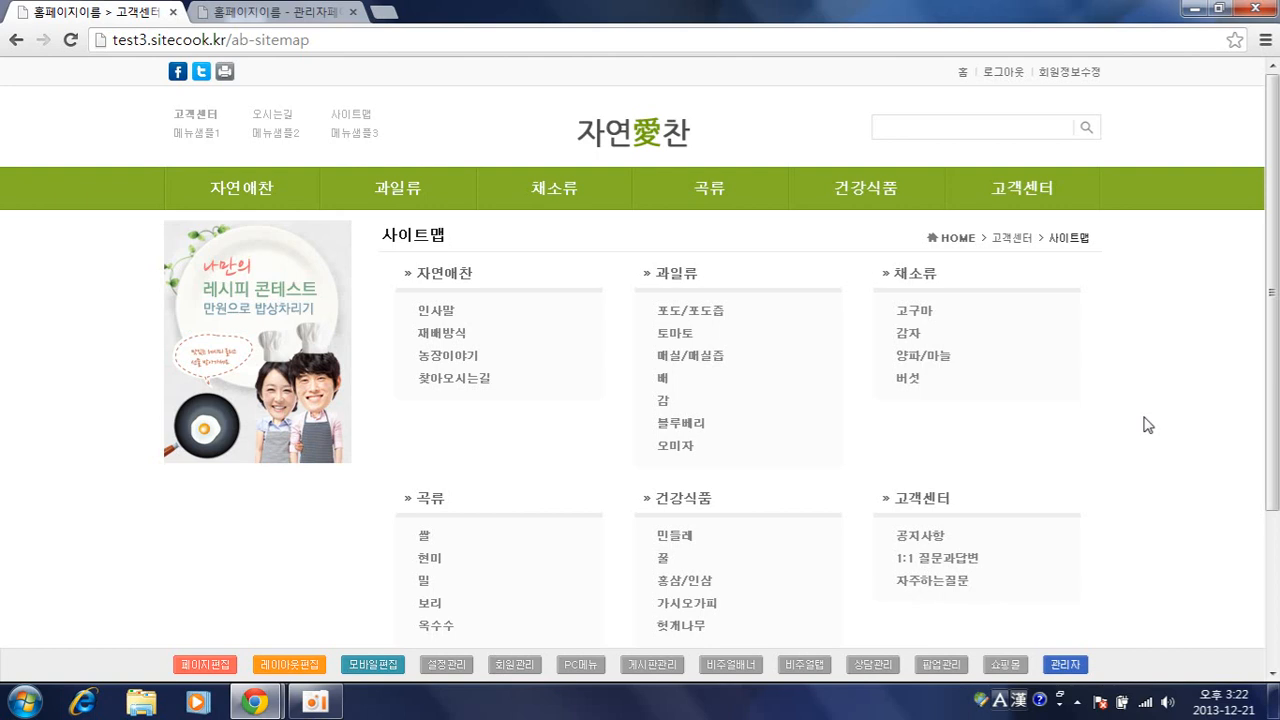
mouse_move(760, 200)
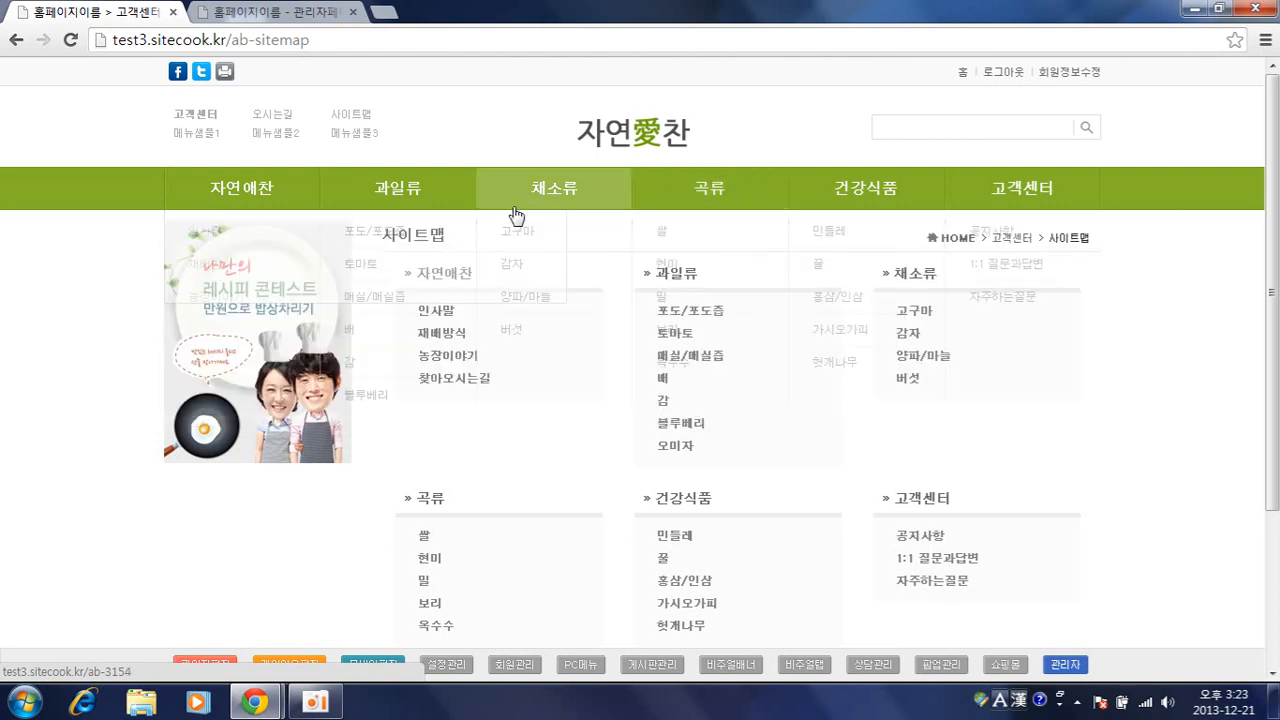
Enable all menu exposure options (전체선택) for the 회사소개 page and save it
left_click(255, 12)
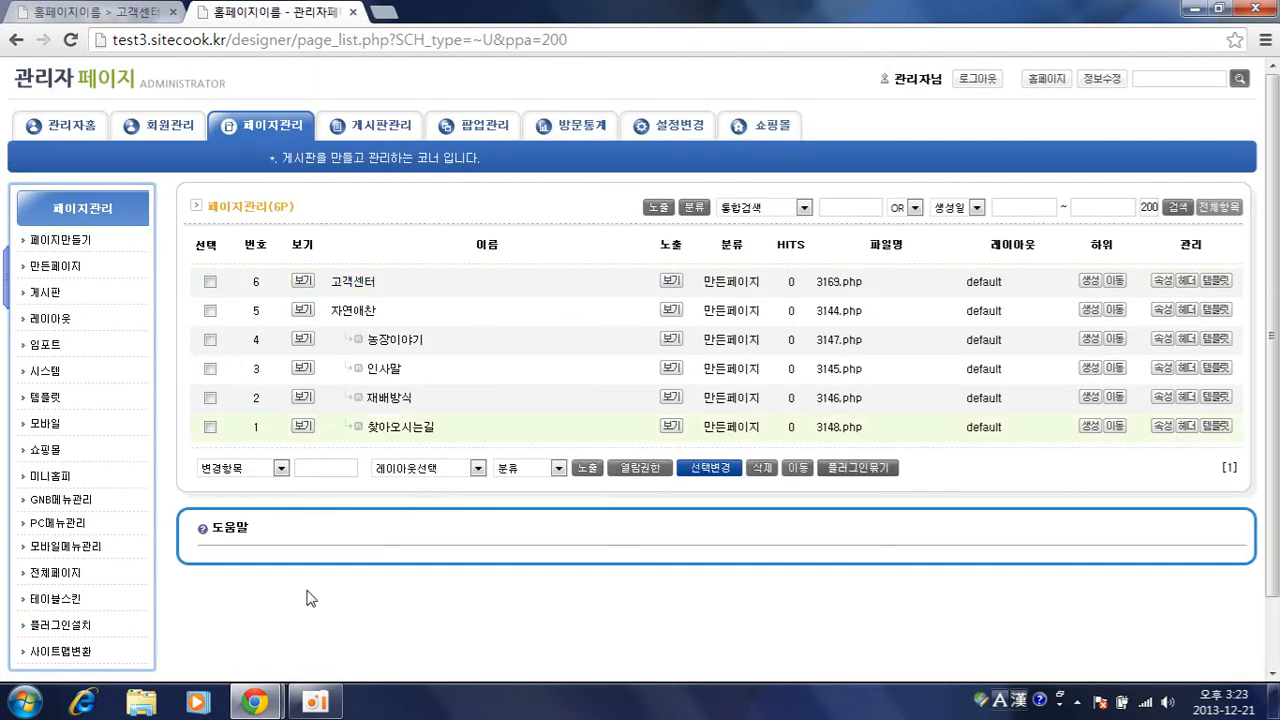
mouse_move(255, 702)
left_click(401, 646)
left_click(440, 247)
left_click(372, 246)
left_click(405, 245)
left_click(434, 302)
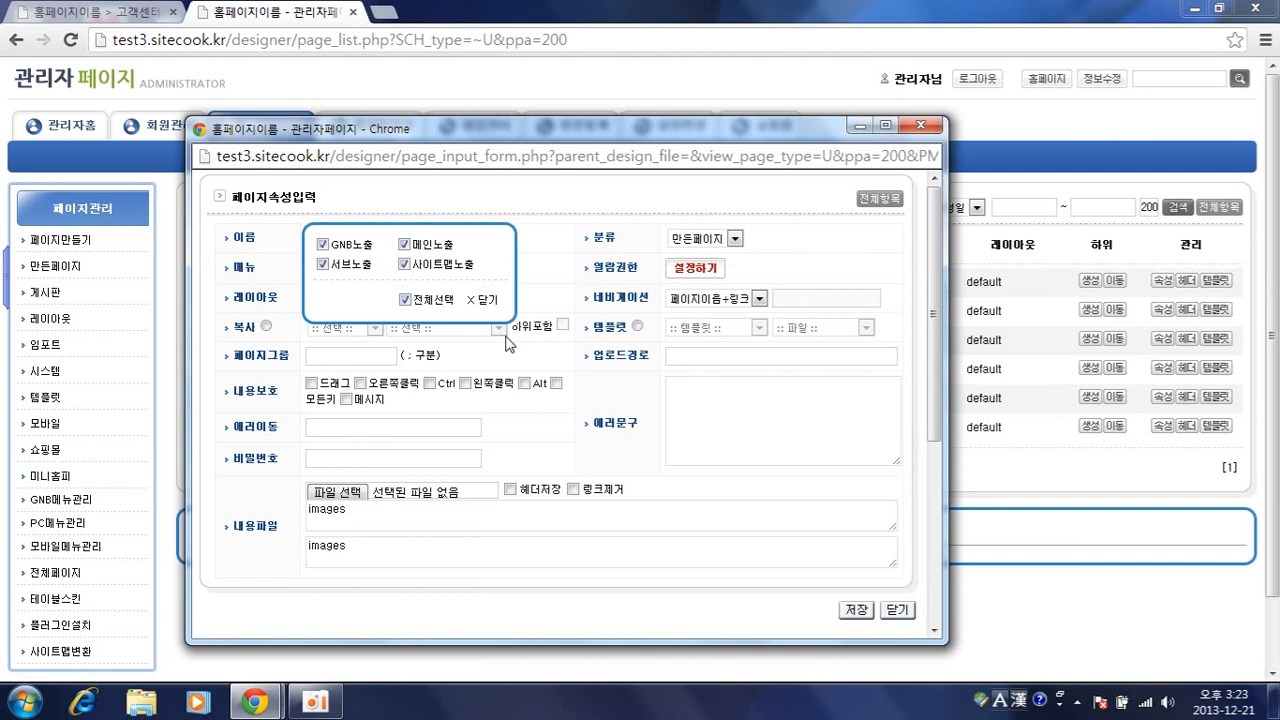
left_click(489, 300)
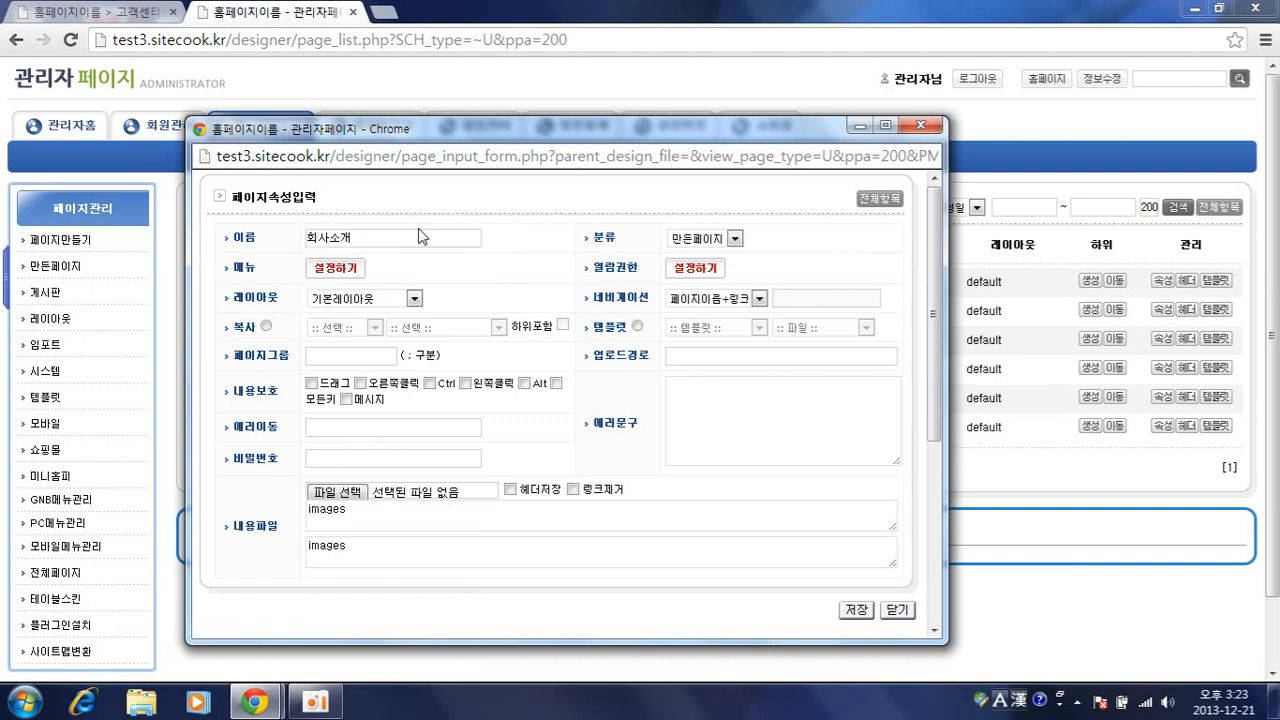
left_click(845, 610)
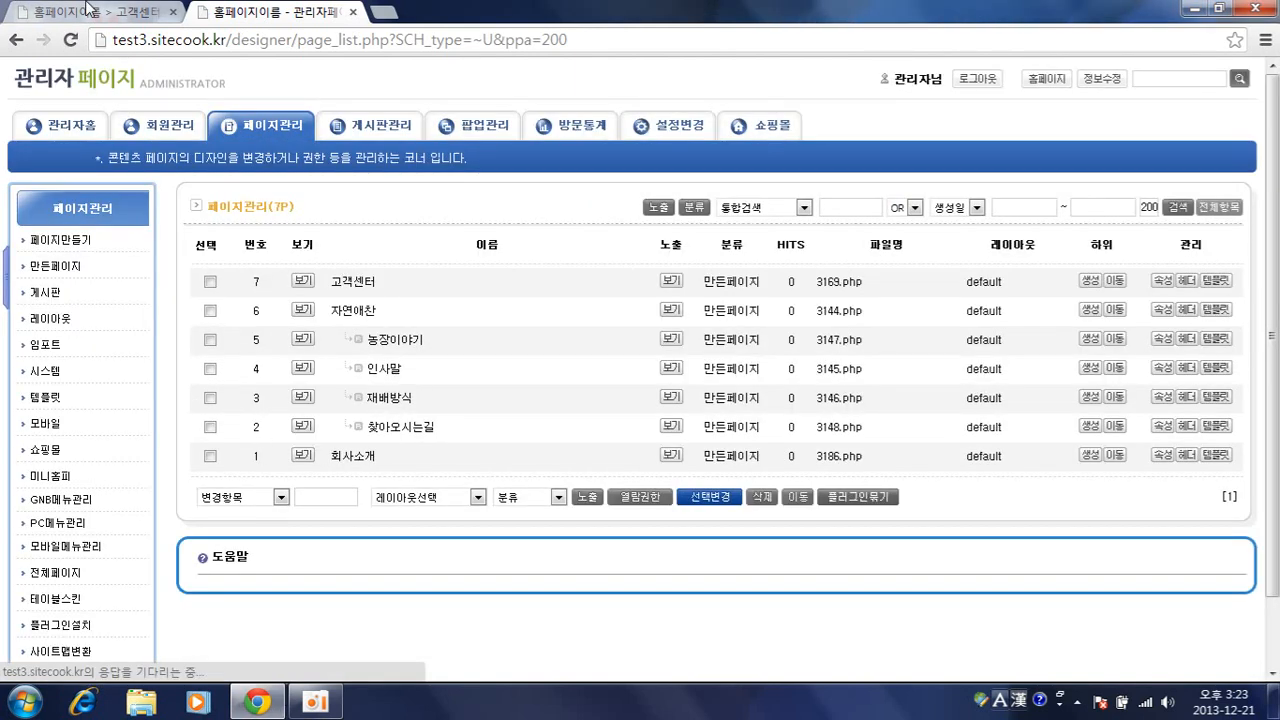
Check the 회사소개 entry in the homepage's main navigation and return to the administrator's page list
left_click(88, 10)
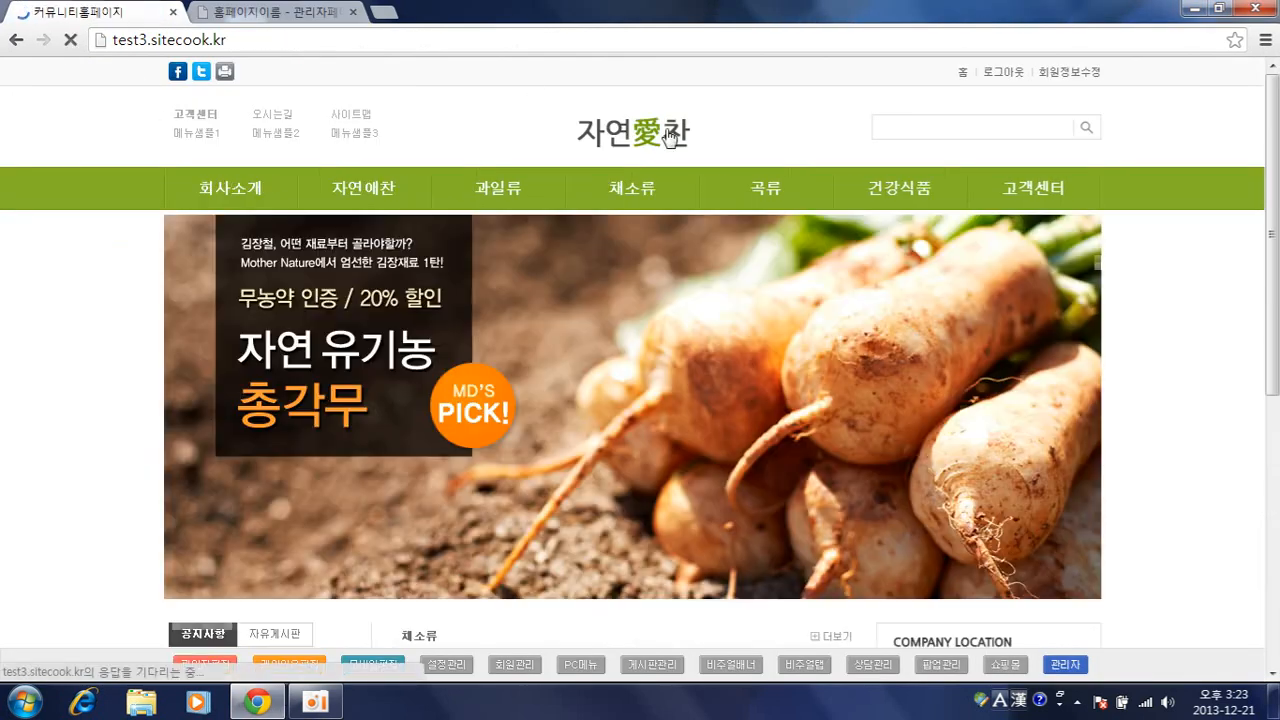
mouse_move(245, 205)
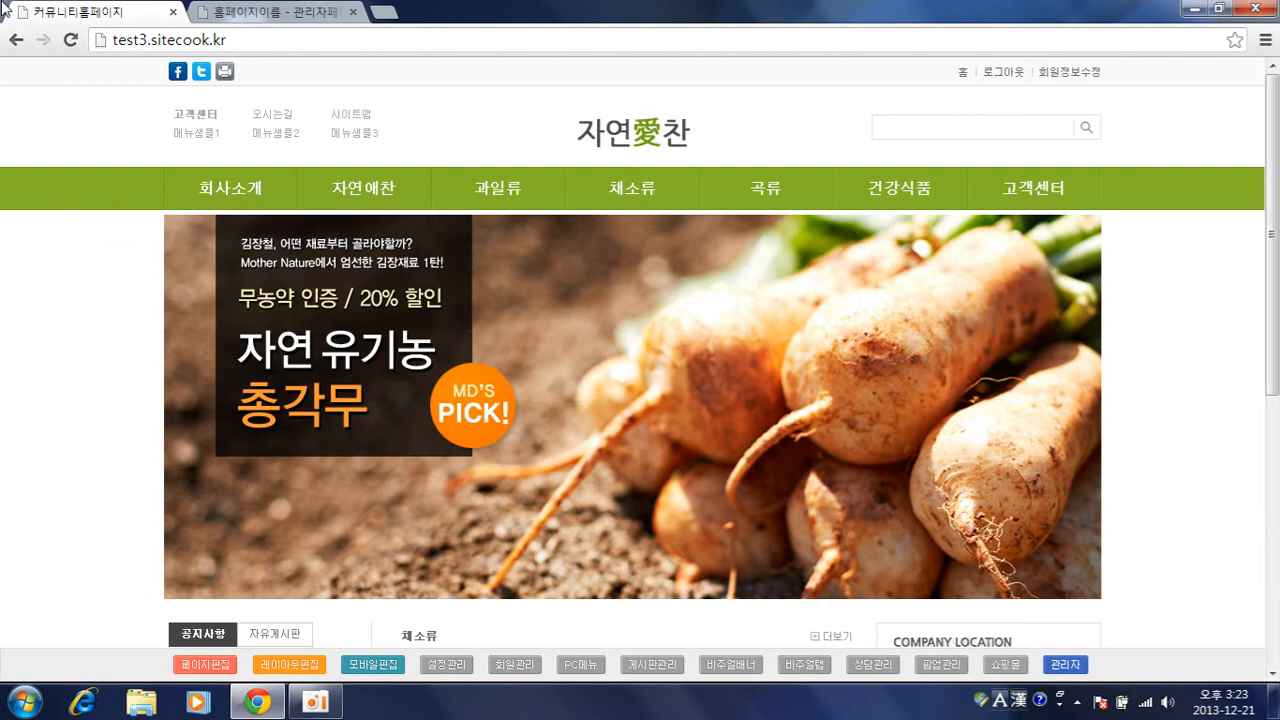
mouse_move(220, 185)
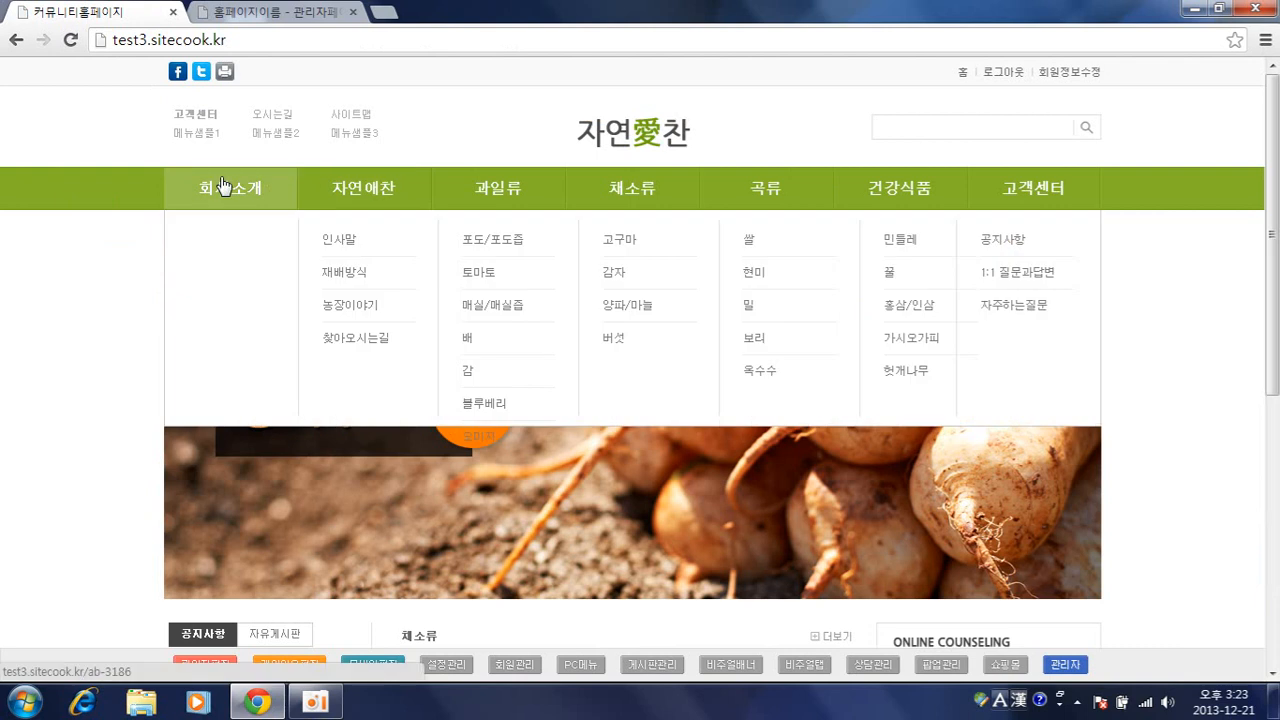
key("ctrl+Tab")
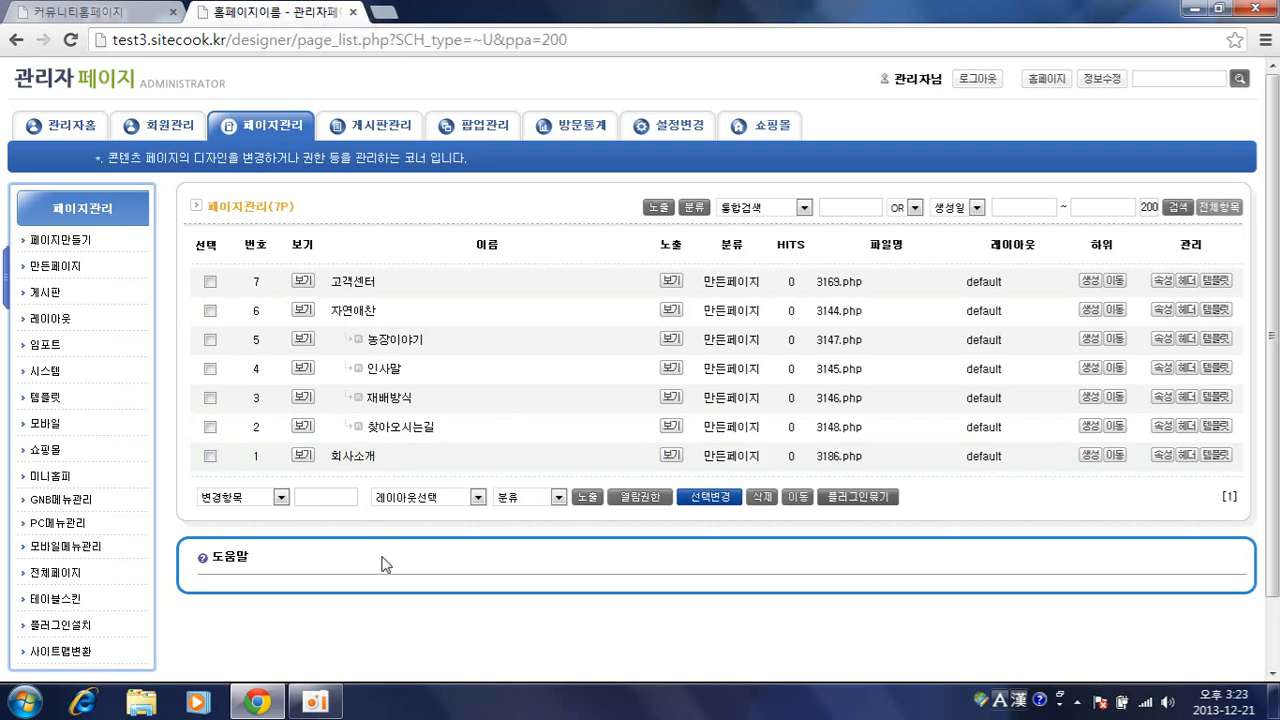
Start a new subpage under 회사소개 and name it 인사말
left_click(1087, 456)
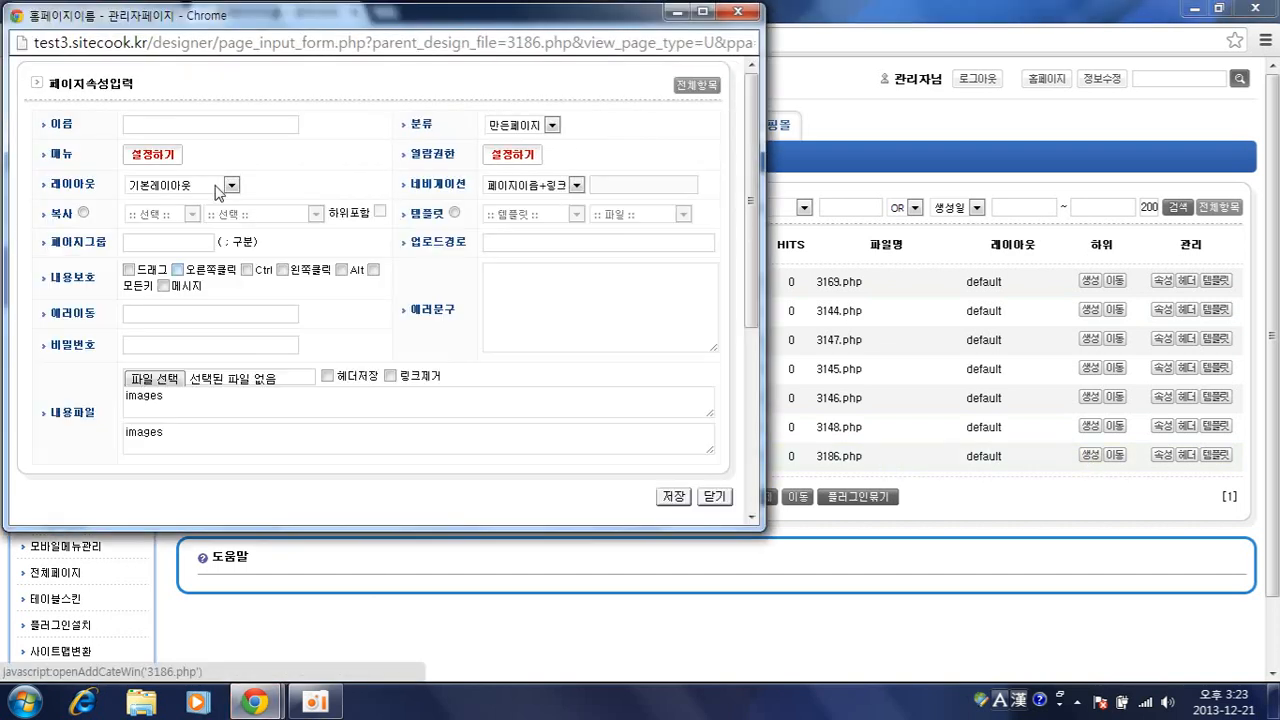
left_click(229, 121)
key("Hangul")
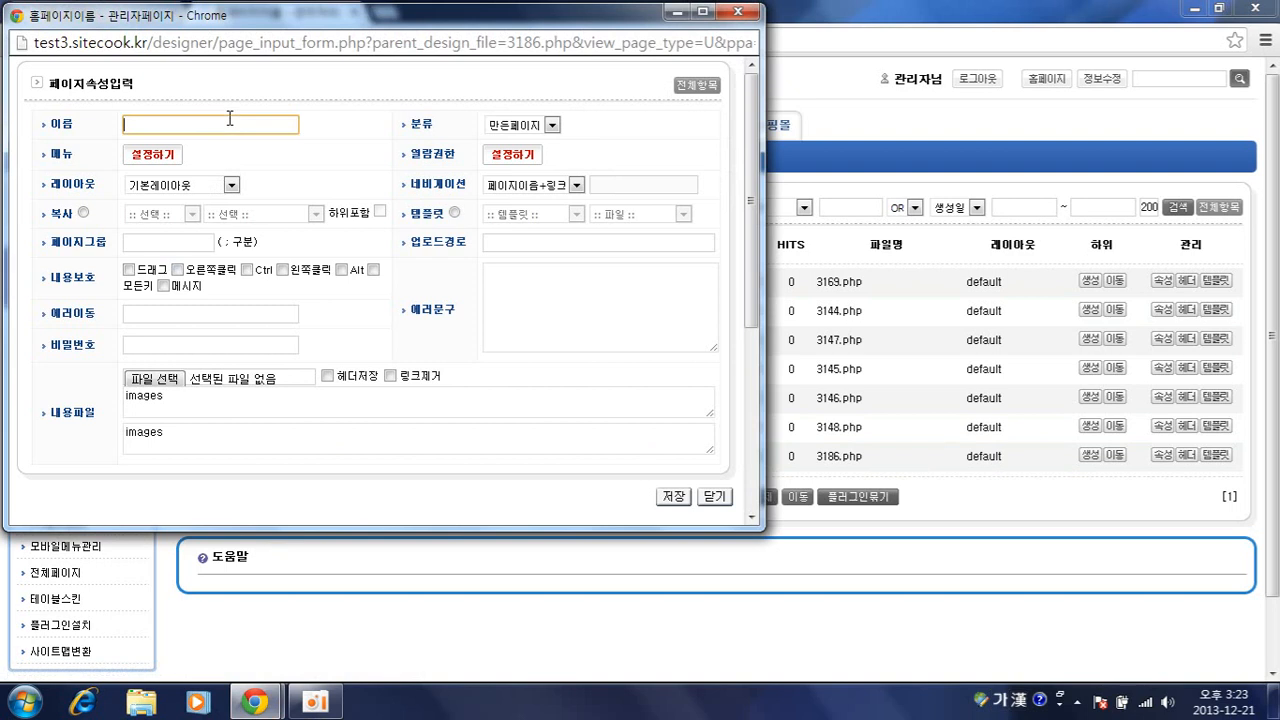
type("인사말")
left_click(434, 562)
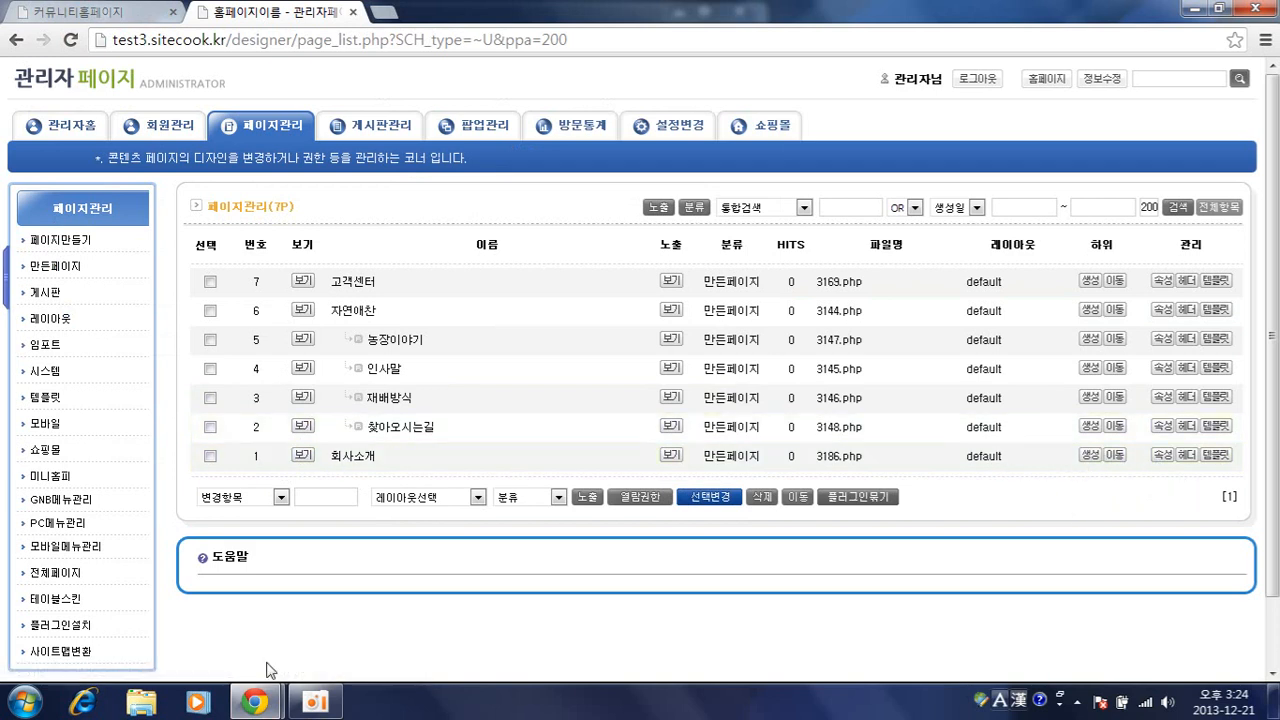
mouse_move(255, 703)
left_click(355, 590)
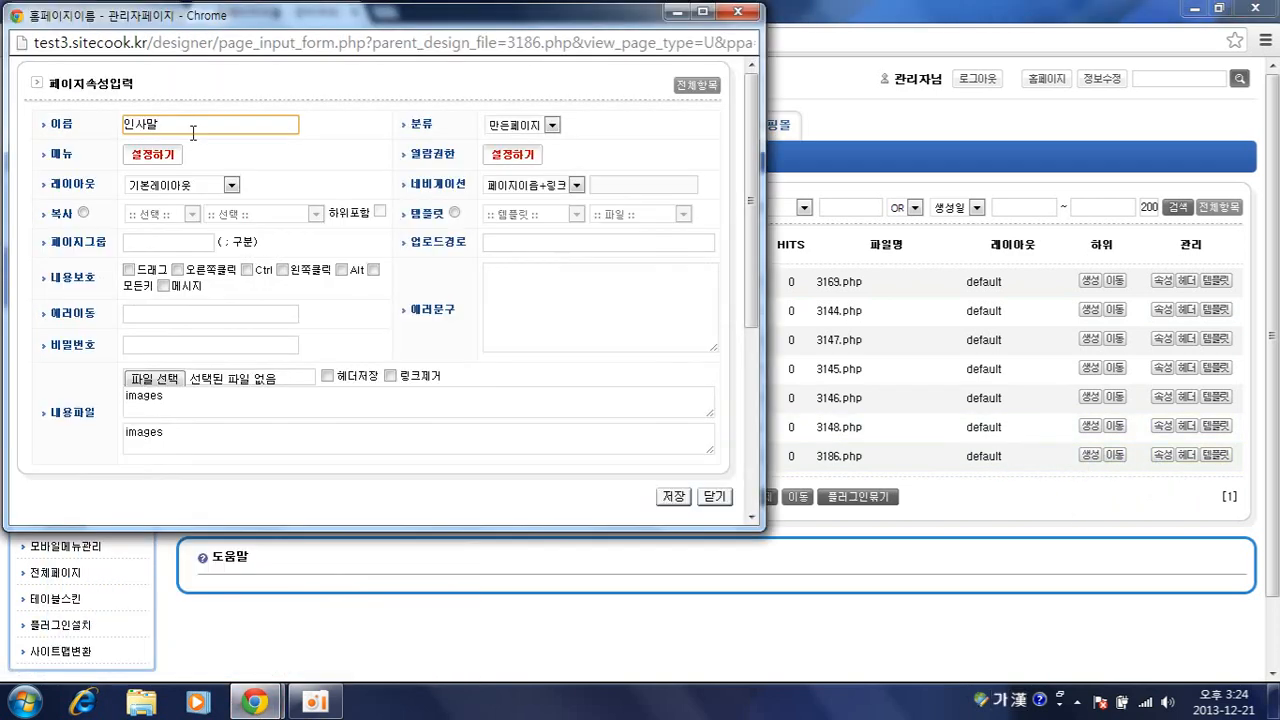
Enable all menu exposure options (전체선택) for the 인사말 subpage and save it
left_click(150, 154)
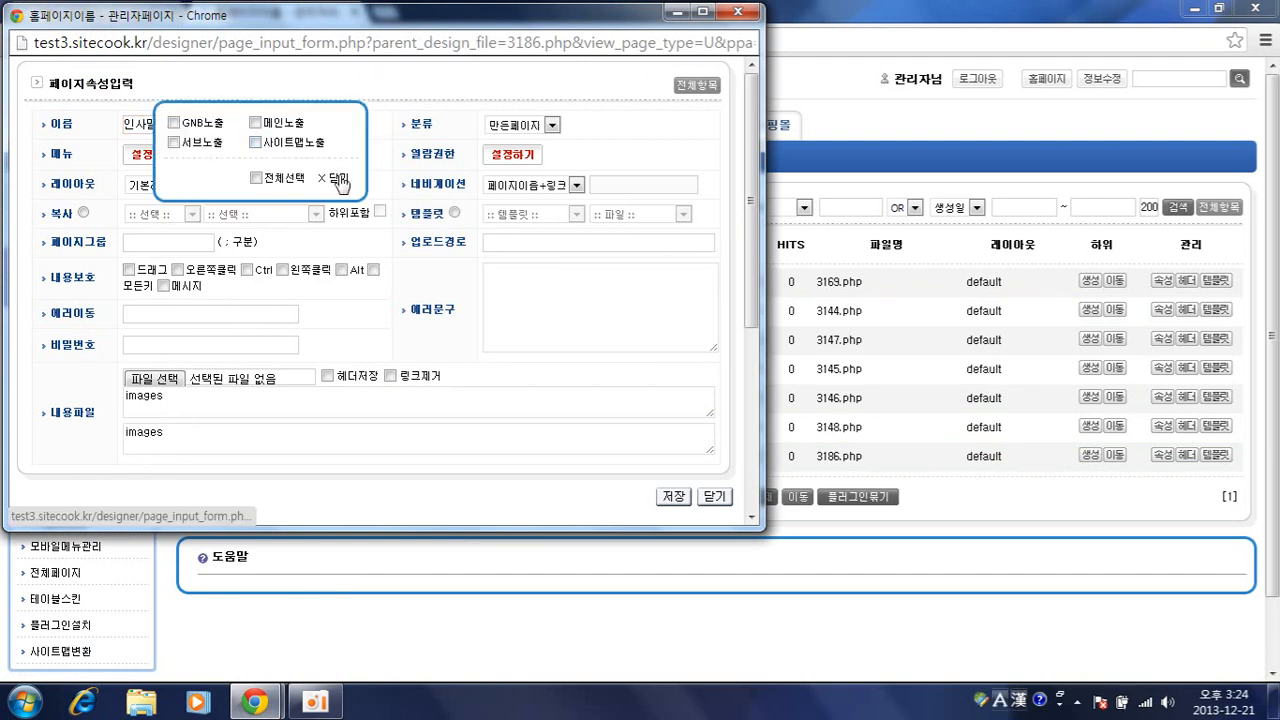
left_click(256, 178)
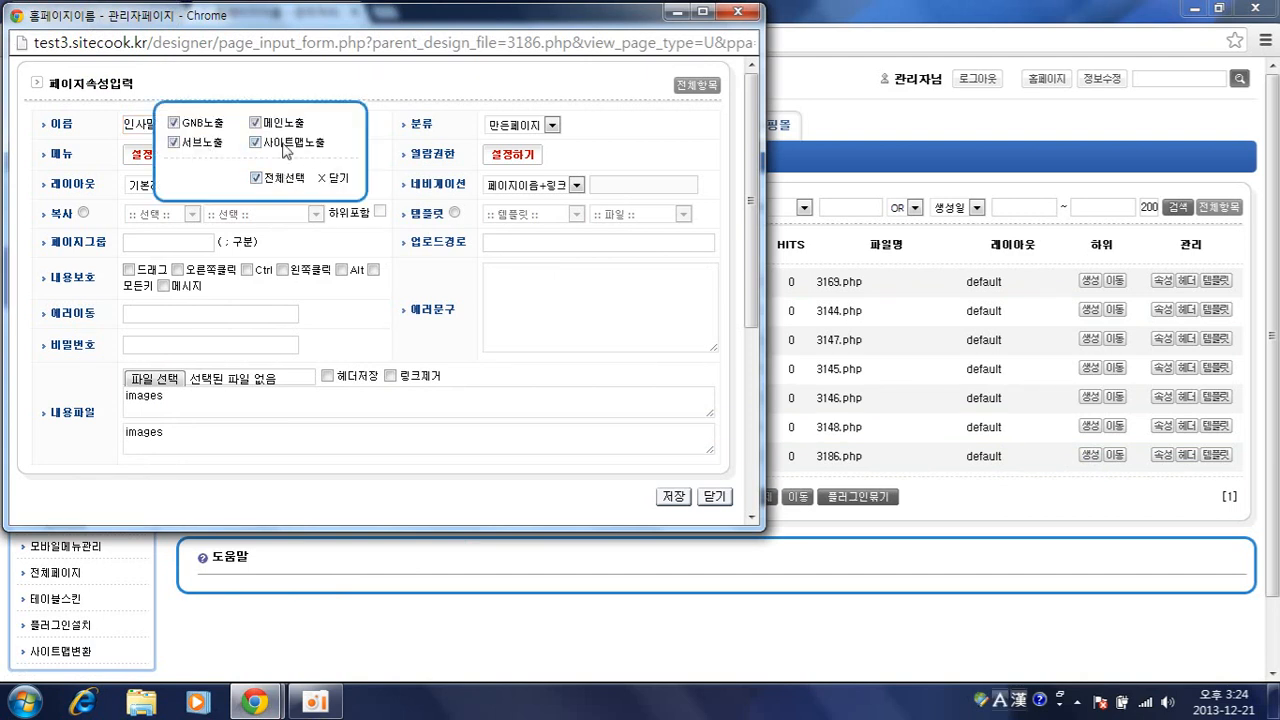
left_click(673, 497)
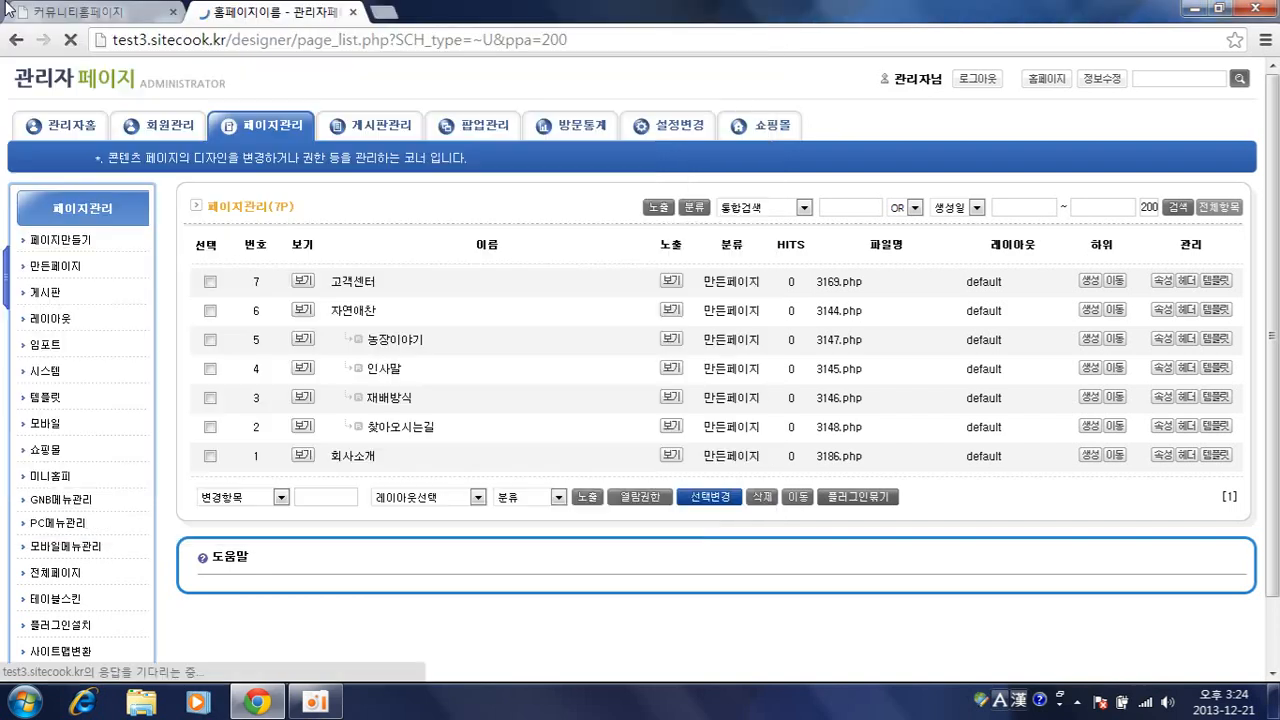
Check the homepage's 회사소개 drop-down for the new 인사말 entry and return to the page list
left_click(55, 8)
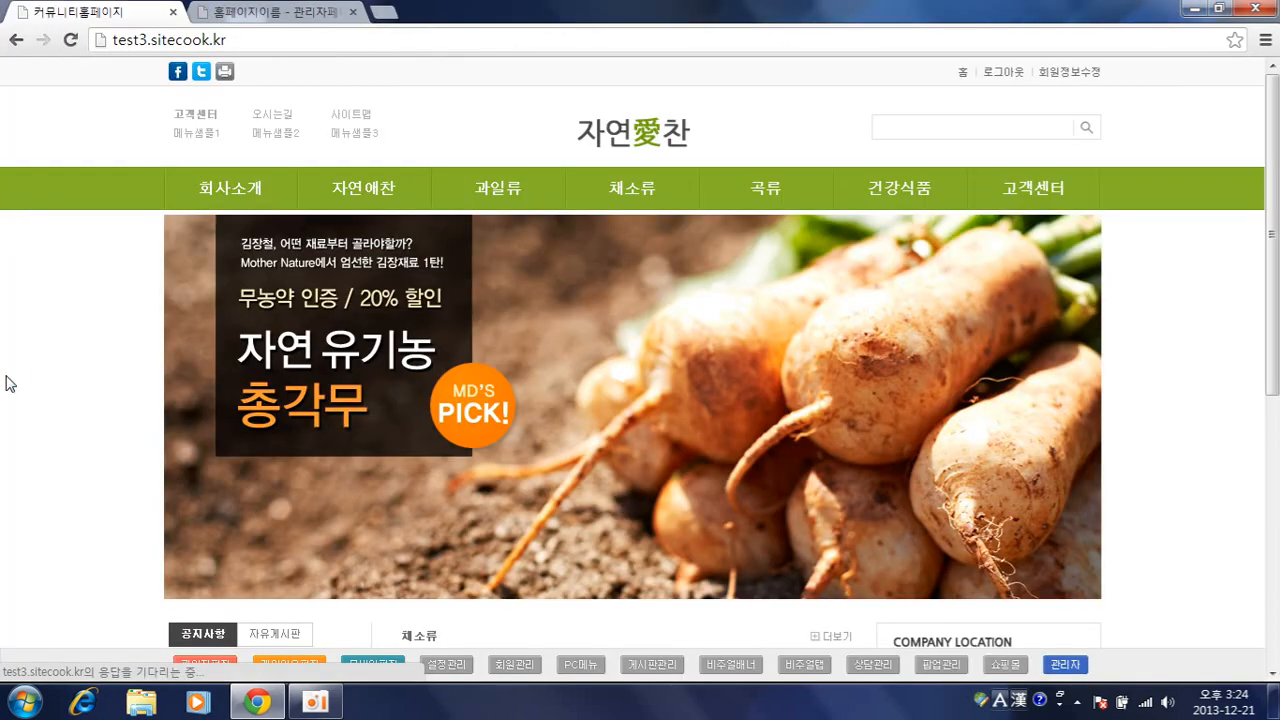
mouse_move(209, 186)
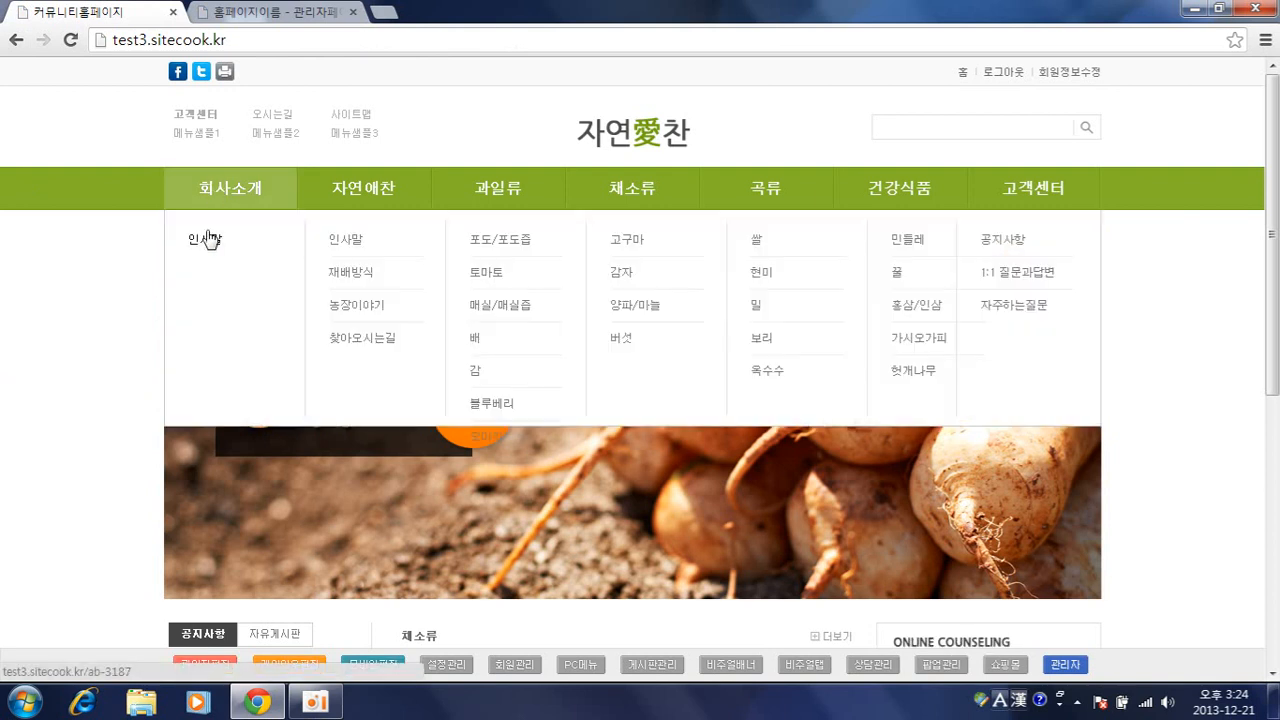
left_click(275, 11)
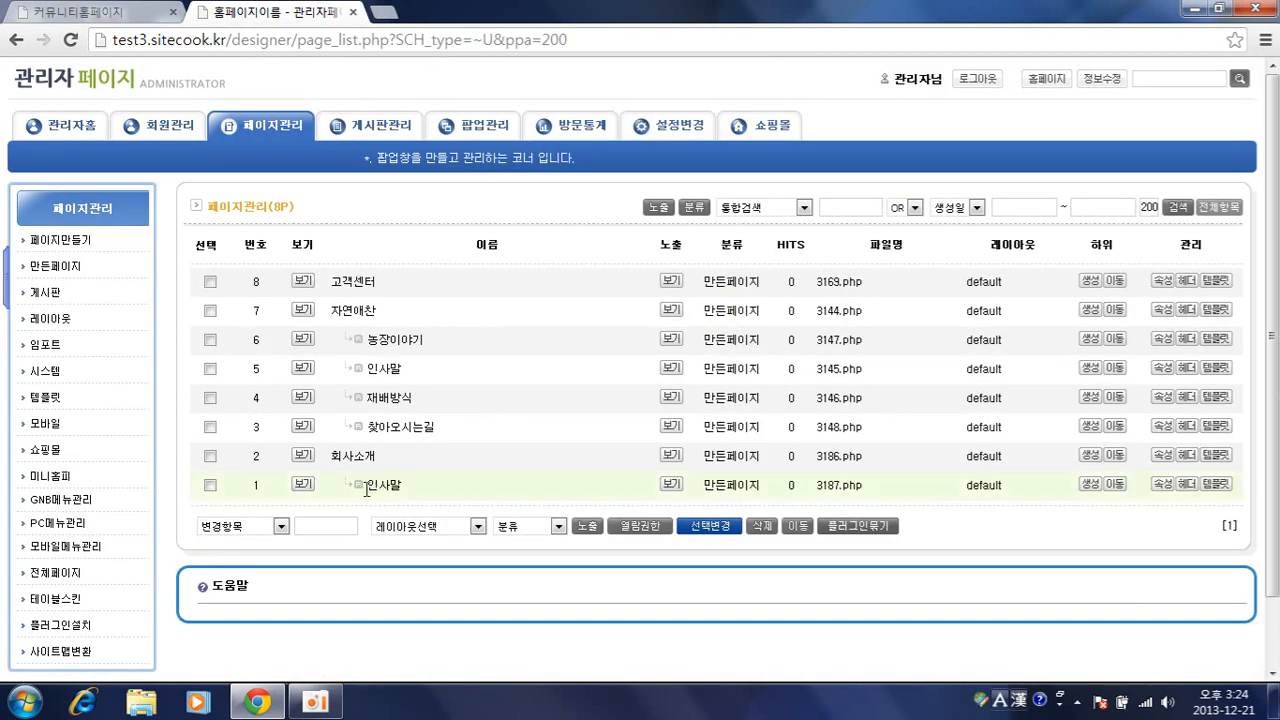
Start a new subpage under the 회사소개 section's 인사말 page and name it CEO인사말
left_click(1092, 486)
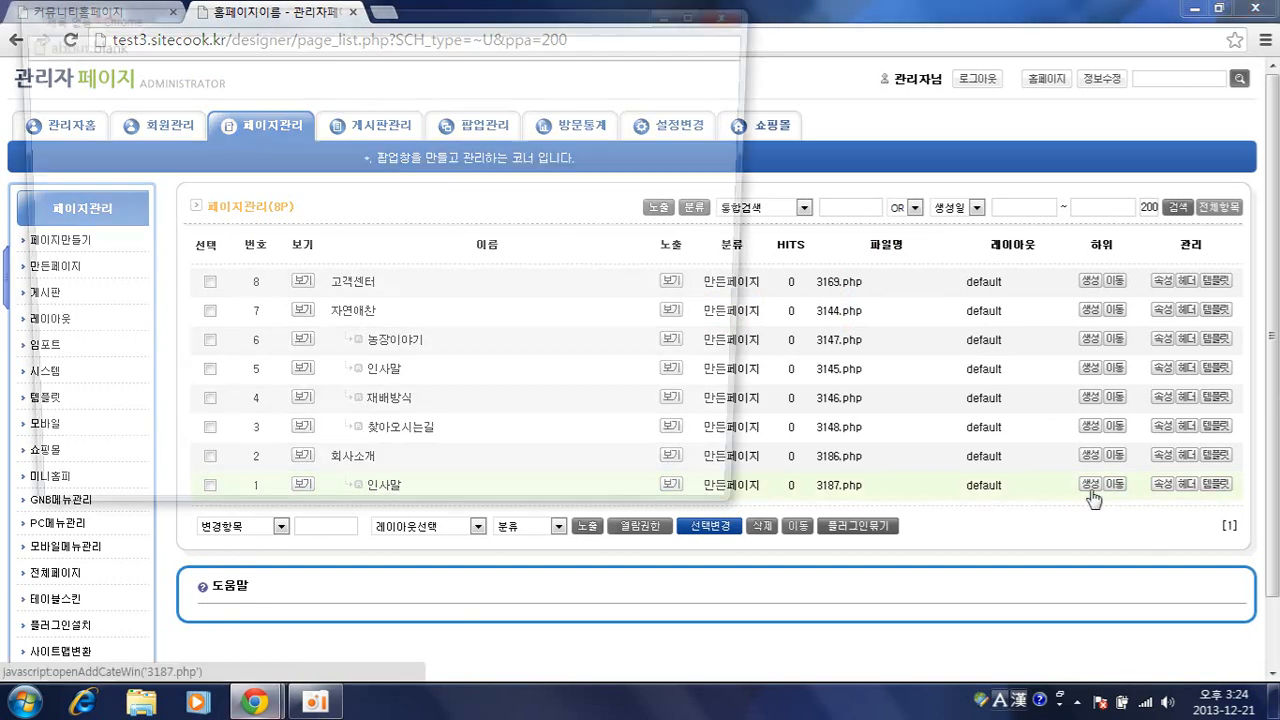
left_click(248, 131)
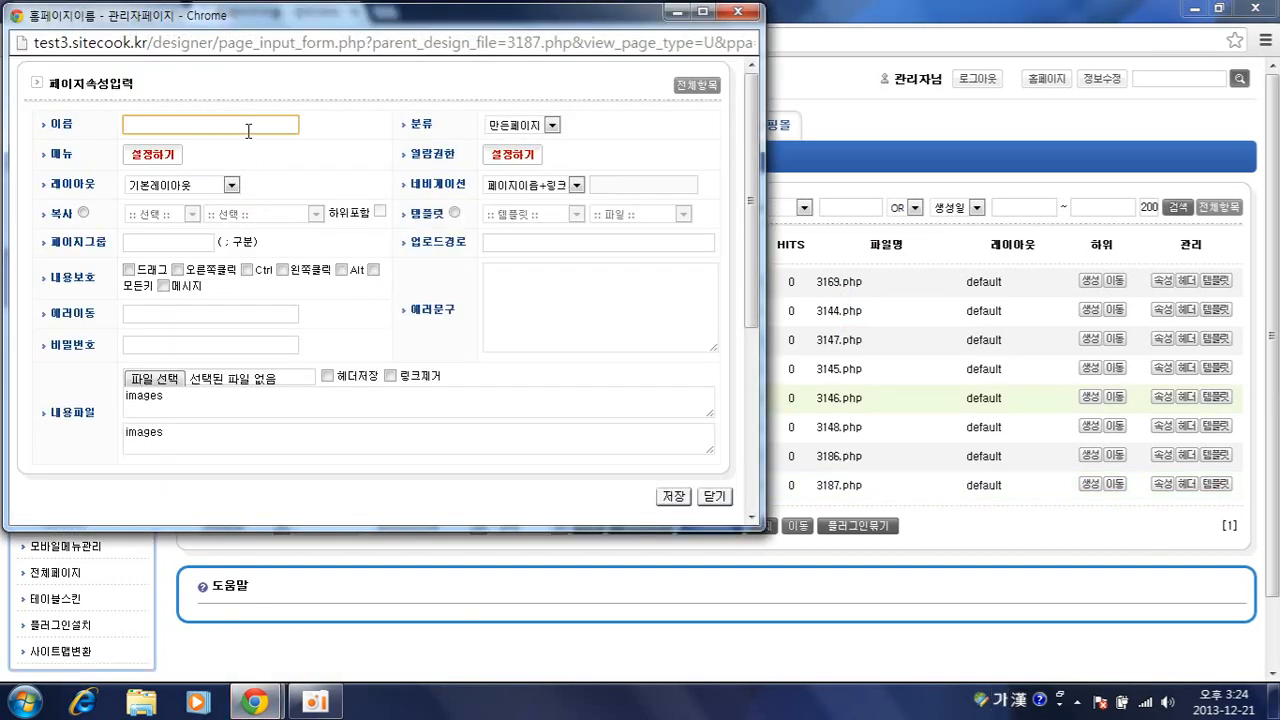
type("ㅊ")
key("BackSpace")
key("Hangul")
type("CEO")
key("Hangul")
type("인사말")
Enable all menu exposure options (전체선택) for the CEO인사말 subpage and save it
left_click(173, 157)
left_click(302, 190)
left_click(335, 192)
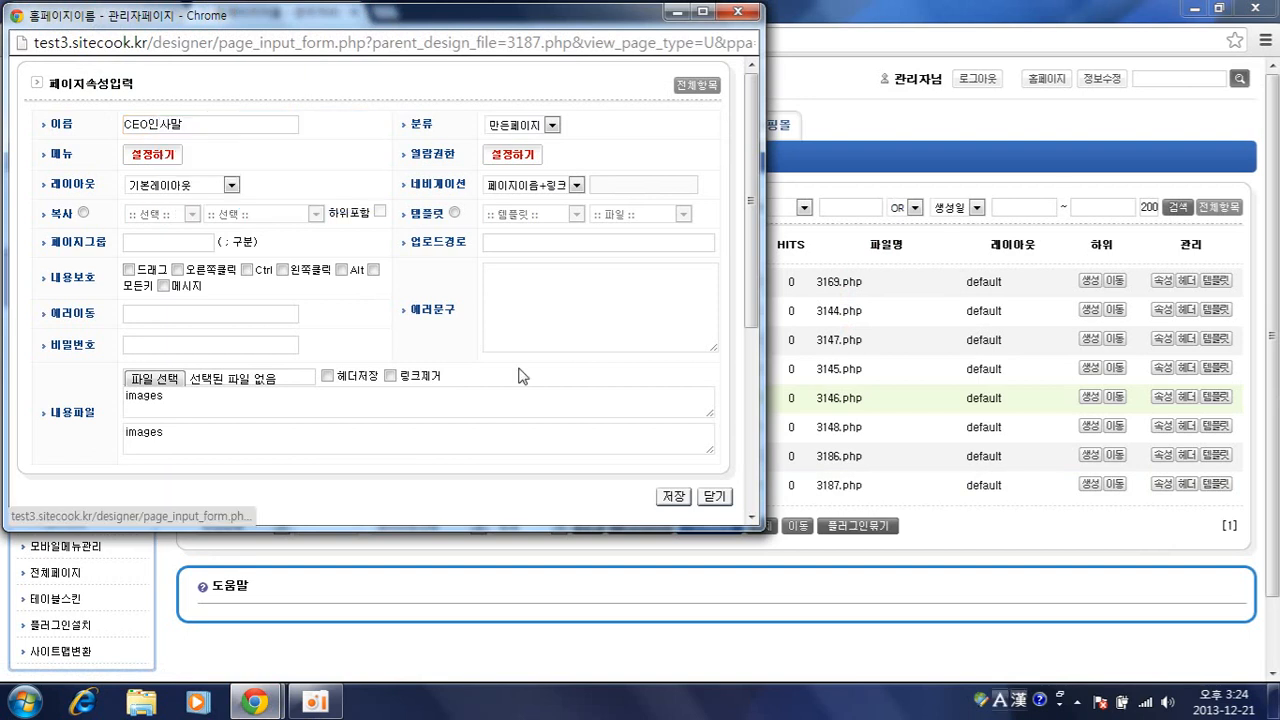
left_click(668, 496)
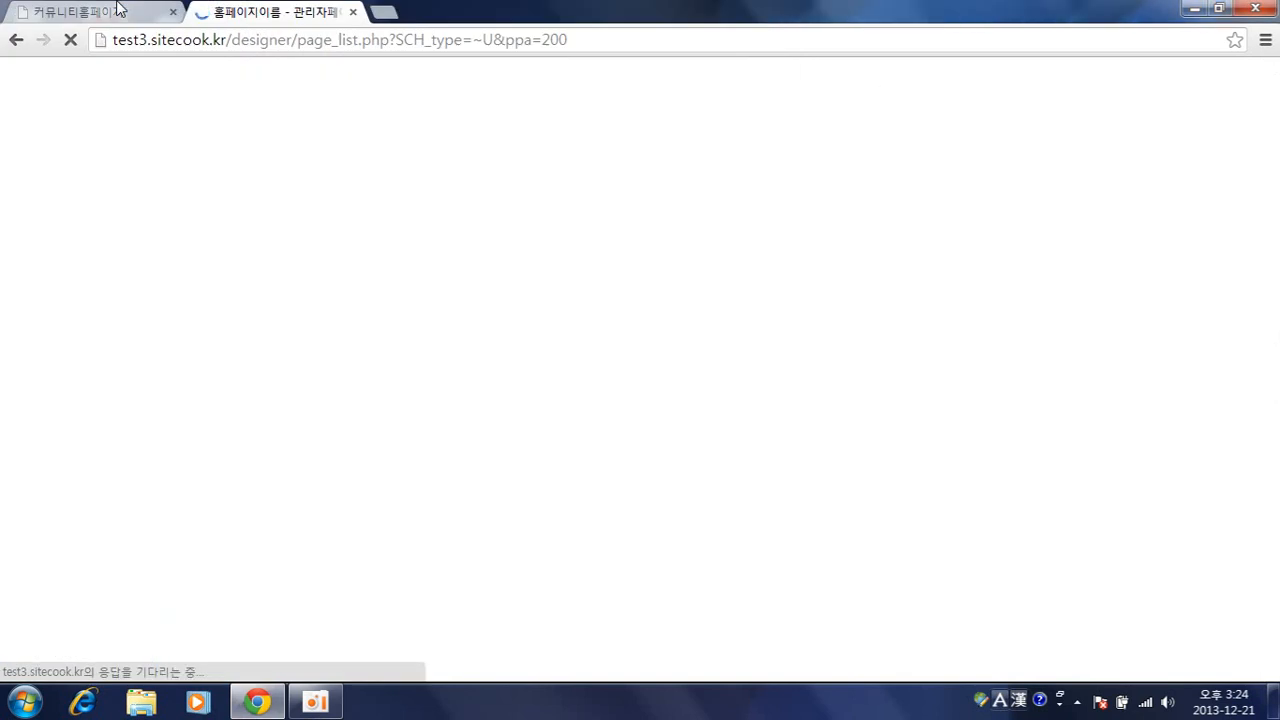
Check the homepage's 인사말 submenu for the CEO인사말 entry and return to the administrator
left_click(117, 9)
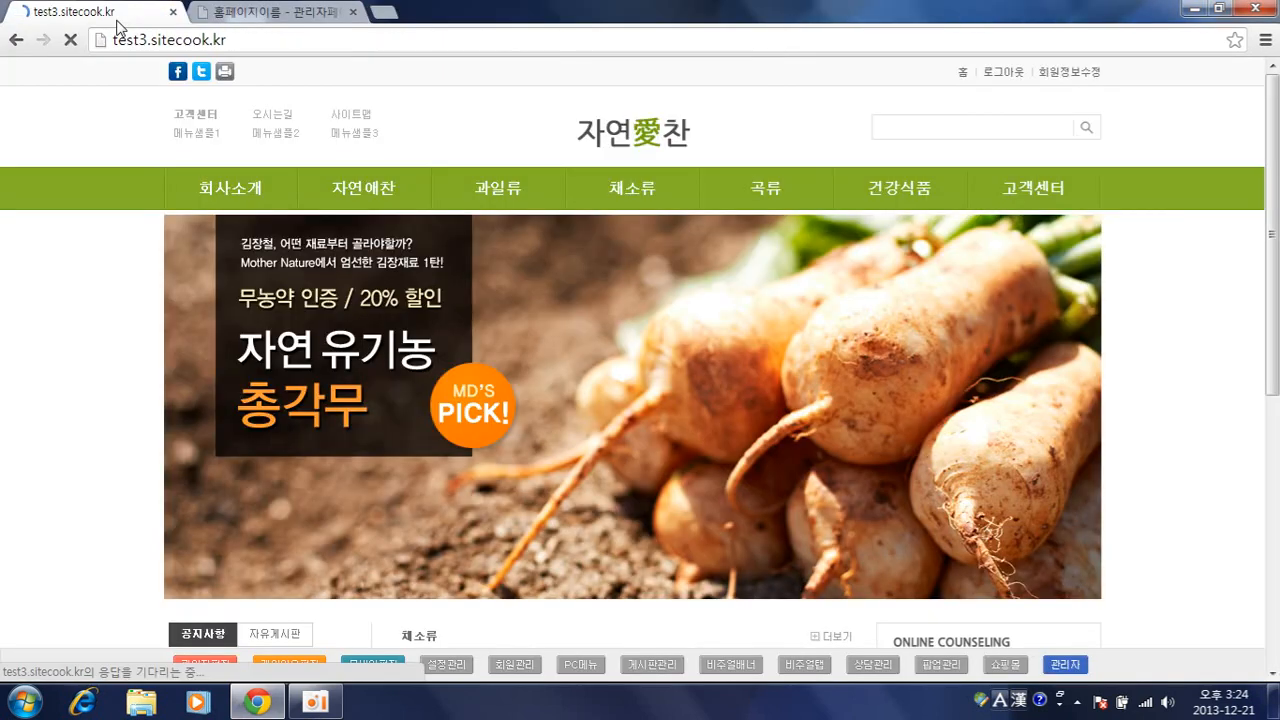
mouse_move(217, 200)
mouse_move(213, 242)
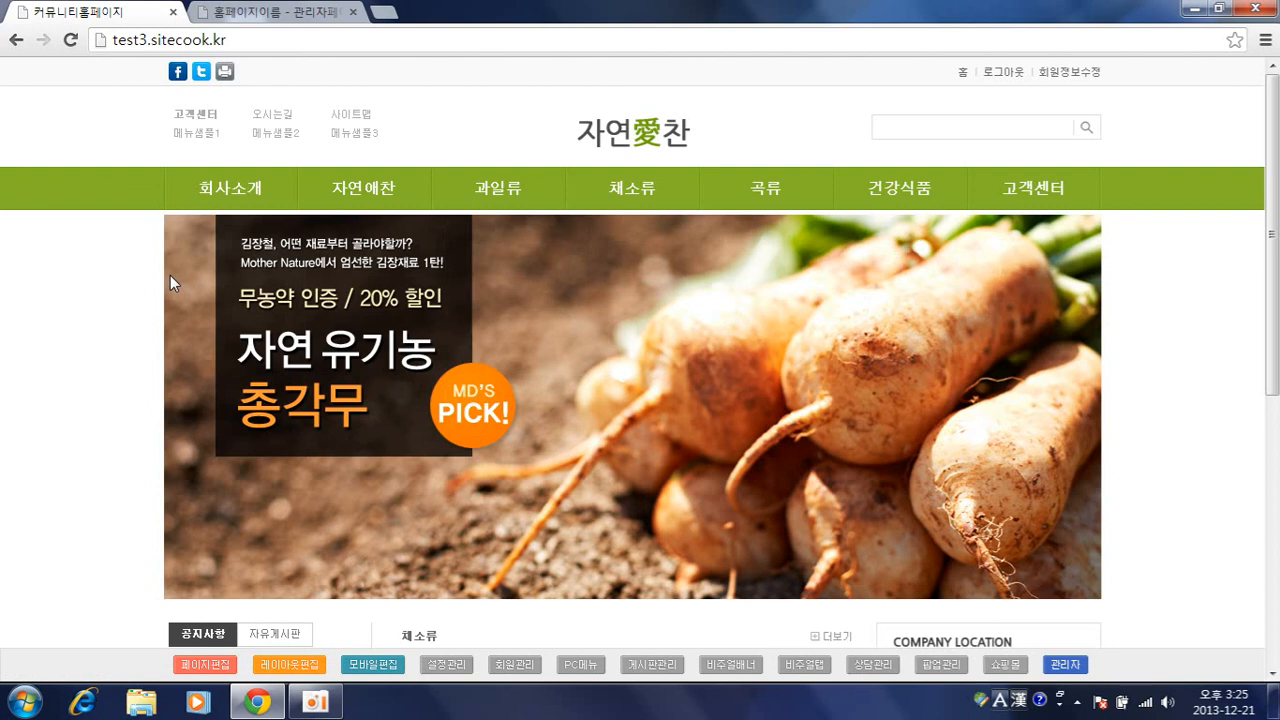
left_click(322, 13)
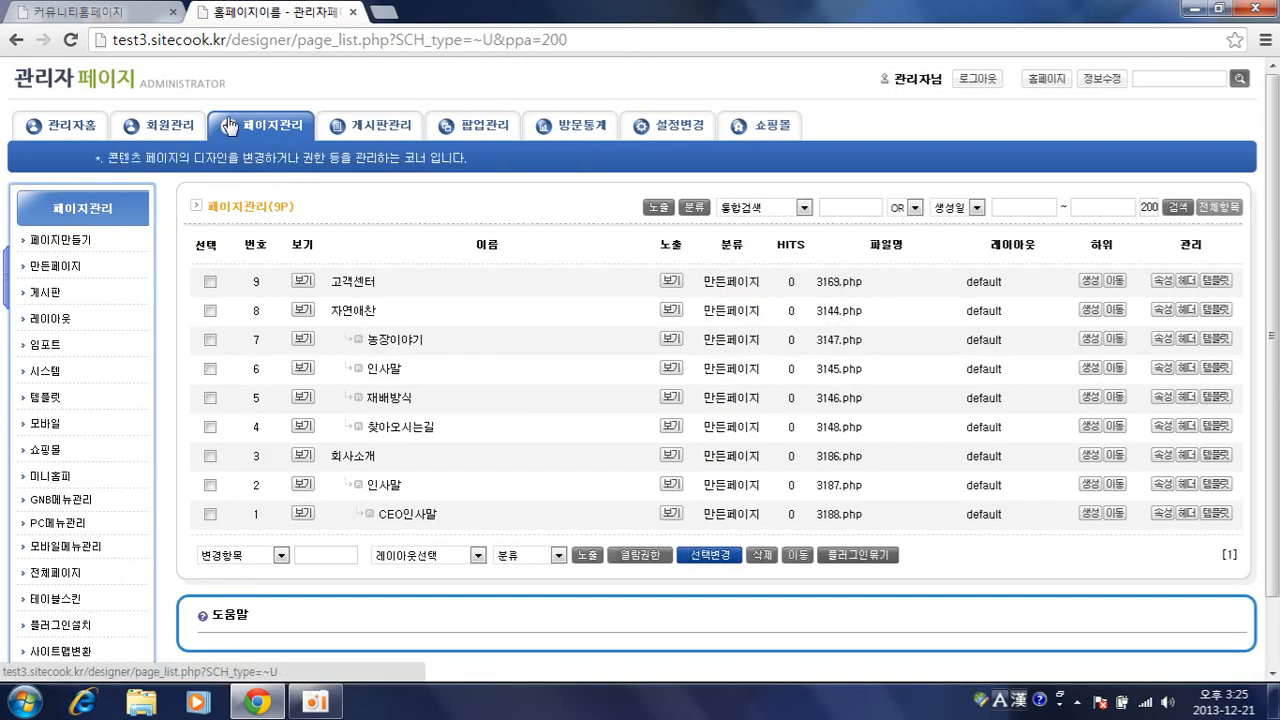
Start a new board in 게시판관리 and name it 사내뉴스
left_click(364, 125)
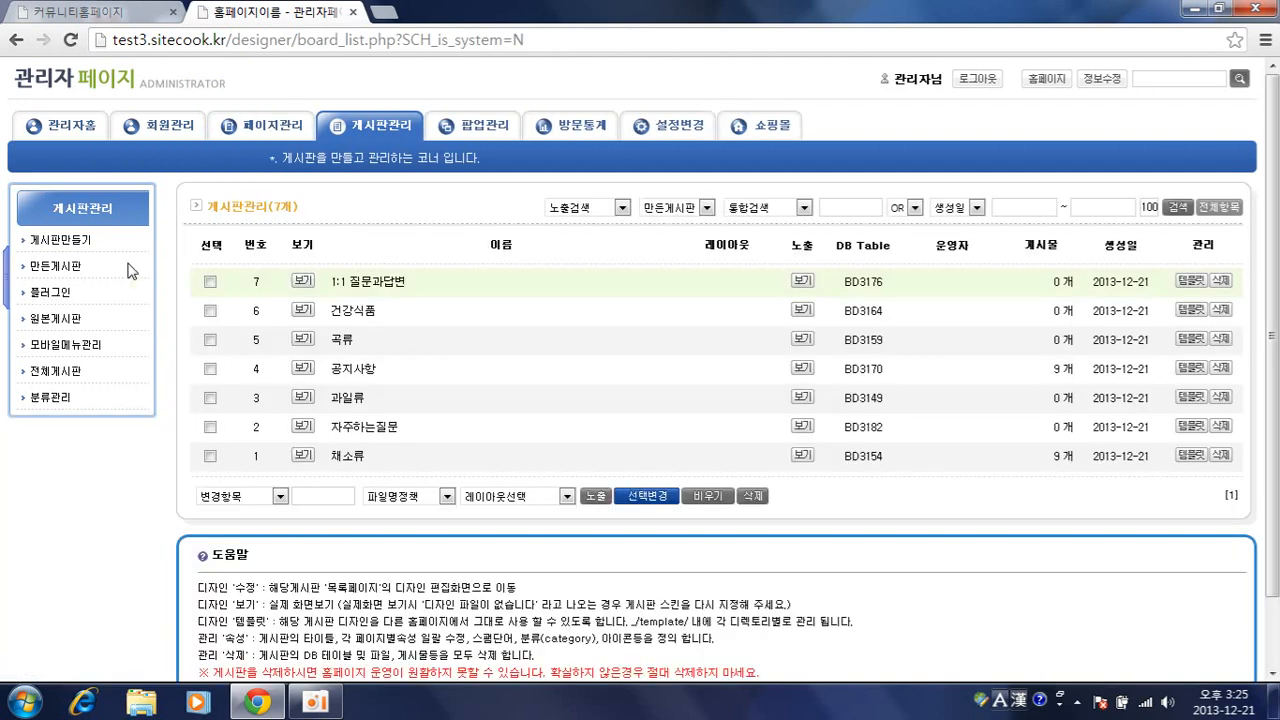
left_click(75, 241)
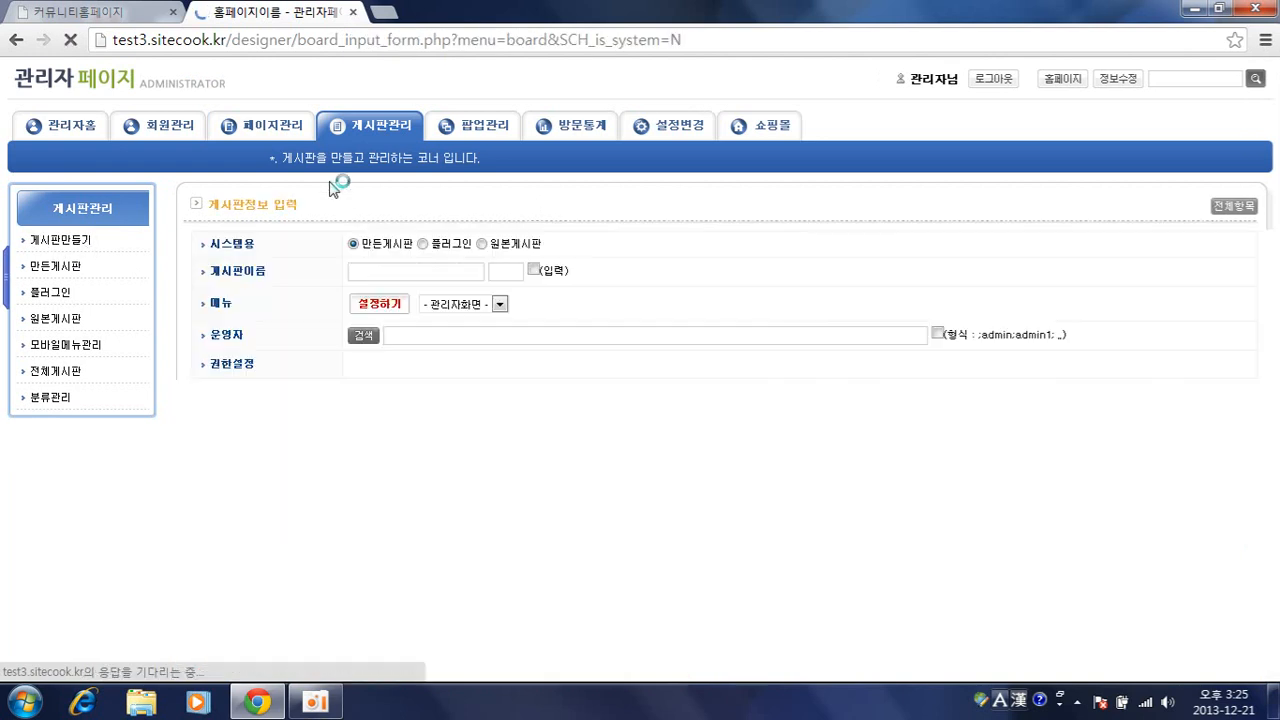
left_click(409, 271)
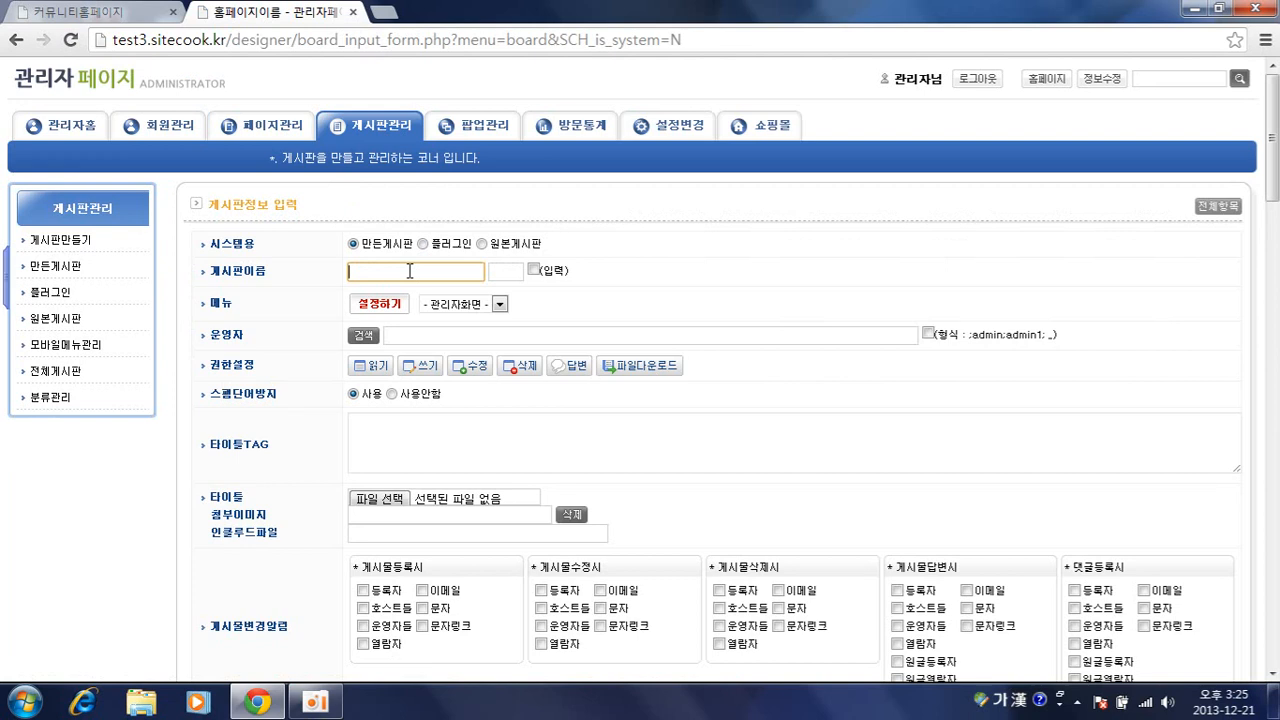
type("사내뉴ㅅㅡ")
Enable all menu exposure options (전체선택) for the 사내뉴스 board
left_click(376, 304)
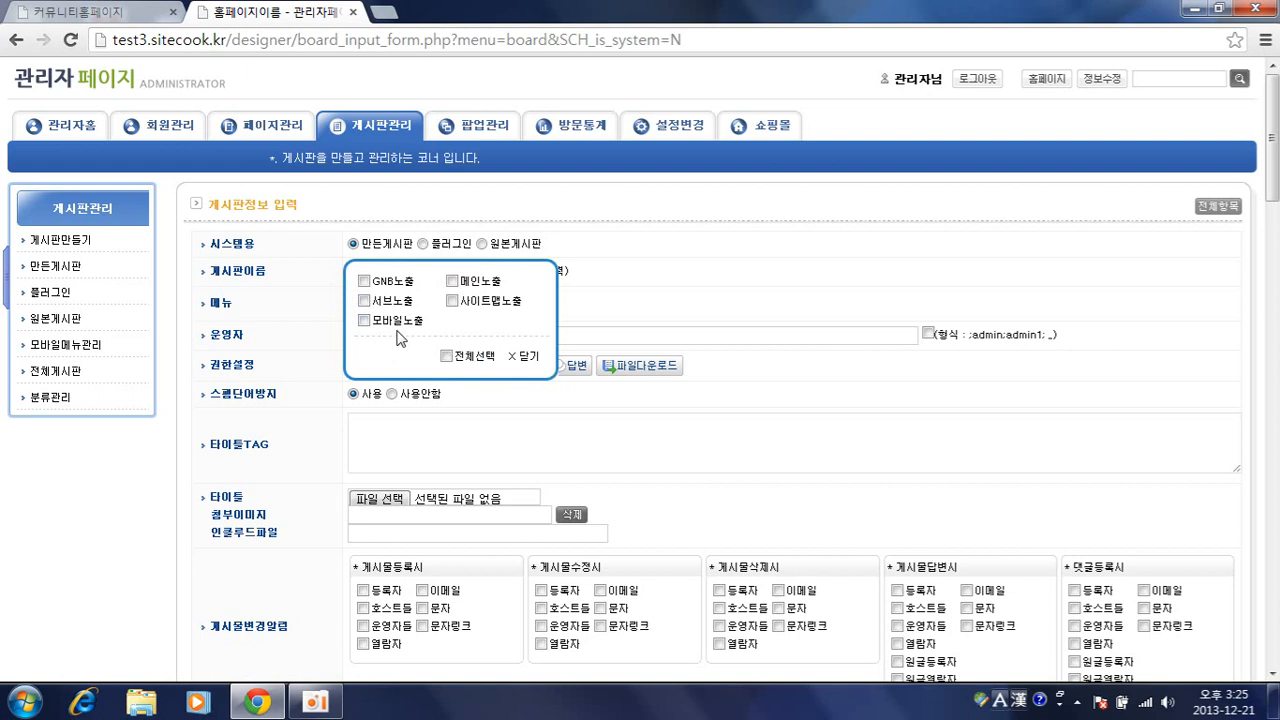
left_click(446, 356)
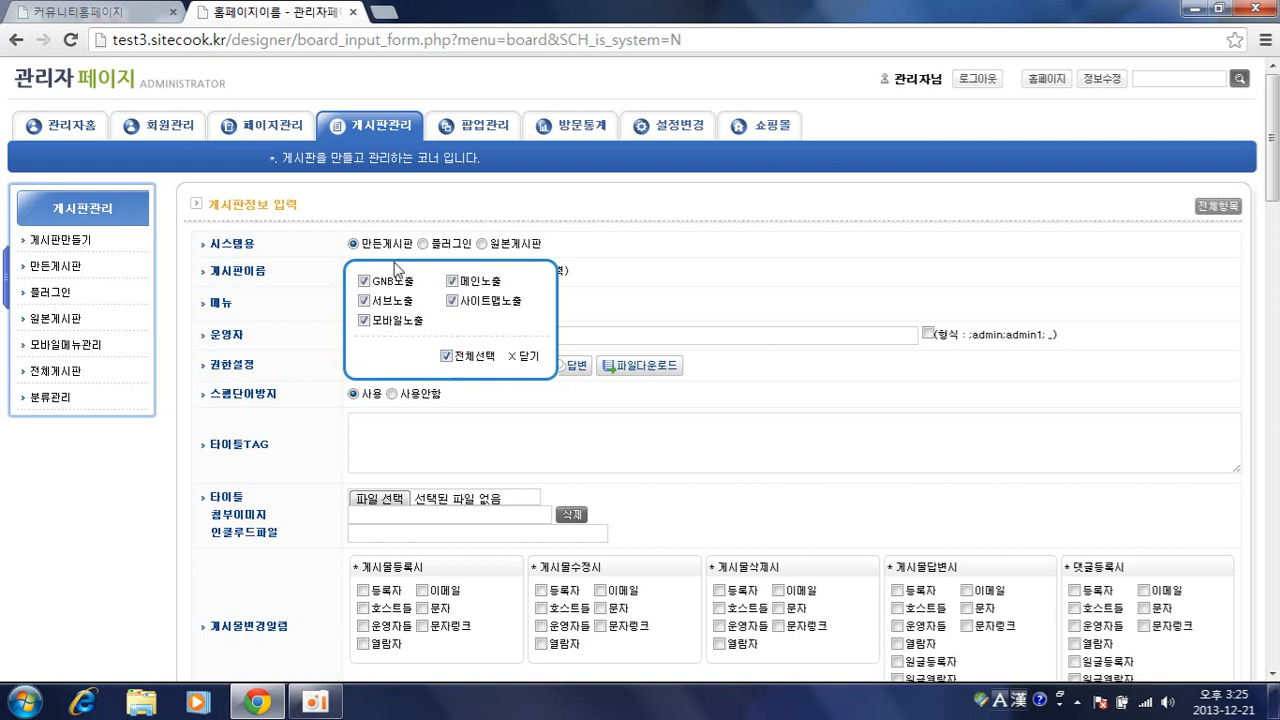
left_click(527, 356)
Find the board's 상위페이지 setting and review the homepage's 회사소개 menu where the board belongs
scroll(433, 379, "down", 8)
scroll(433, 379, "down", 10)
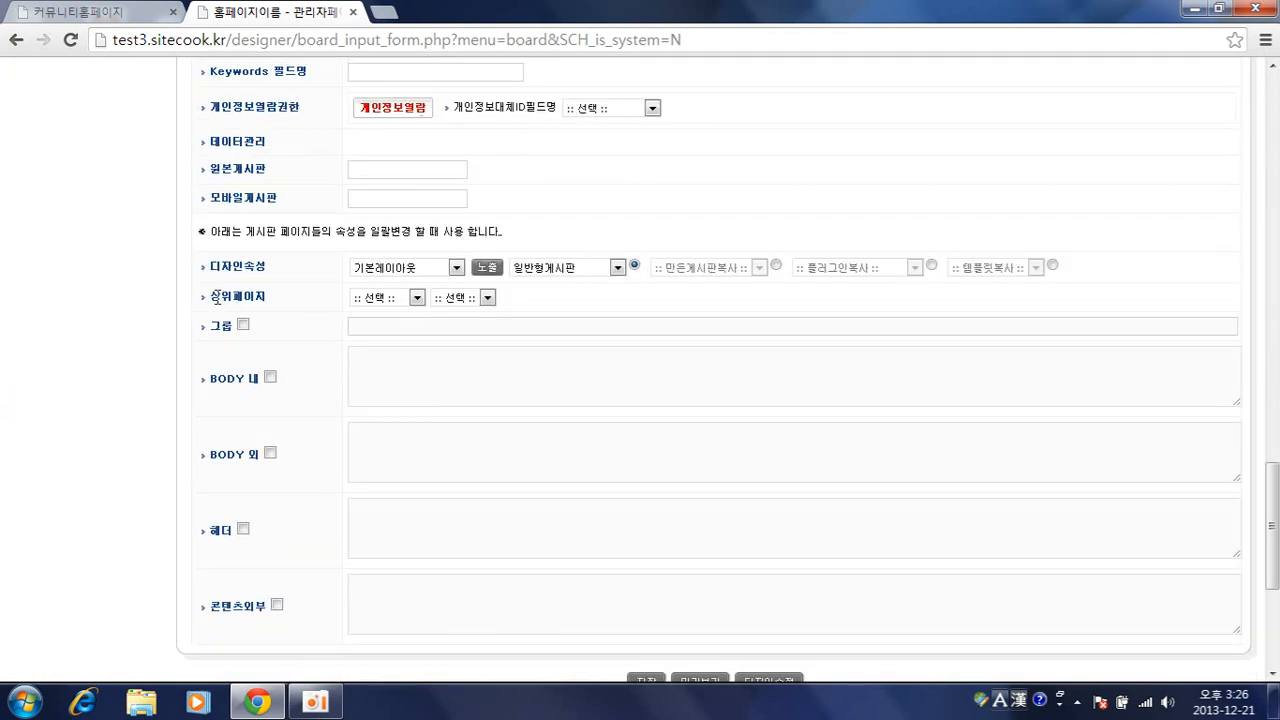
left_click_drag(274, 292, 320, 312)
left_click(316, 312)
left_click(85, 11)
mouse_move(228, 200)
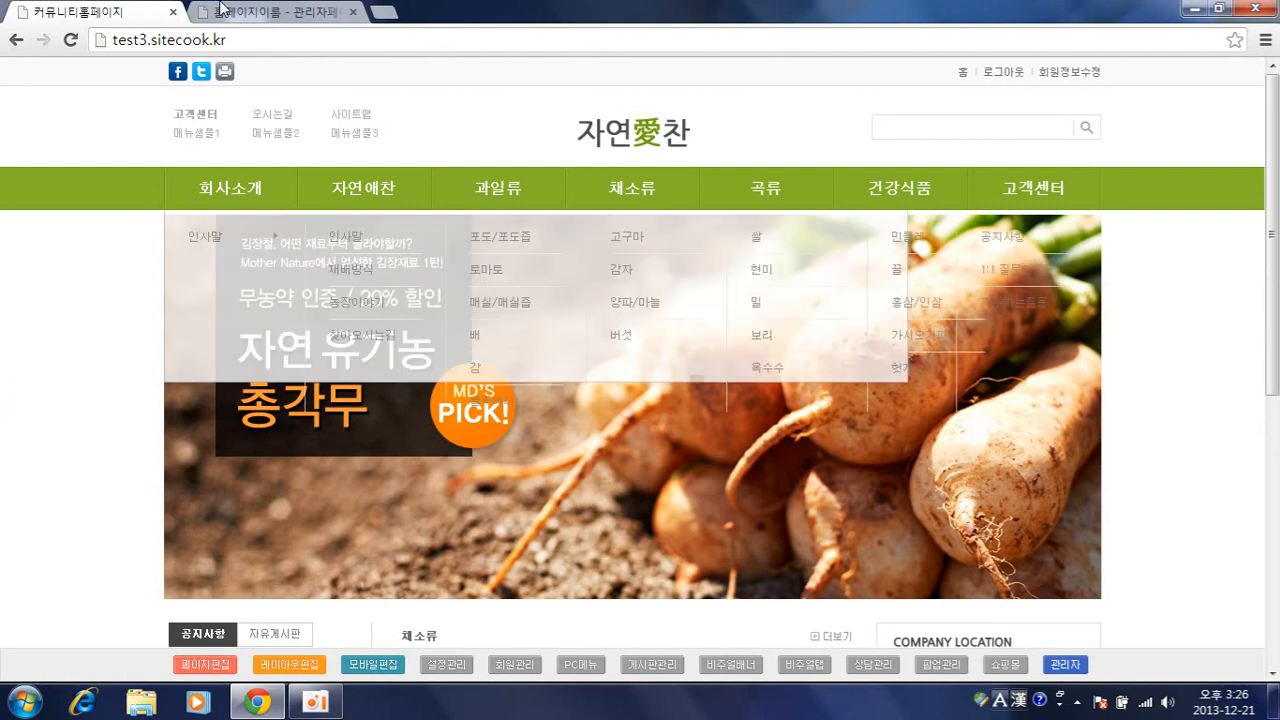
left_click(272, 11)
Set the board's 상위페이지 to 회사소개 under 만든페이지 and save the board
left_click(414, 297)
left_click(395, 329)
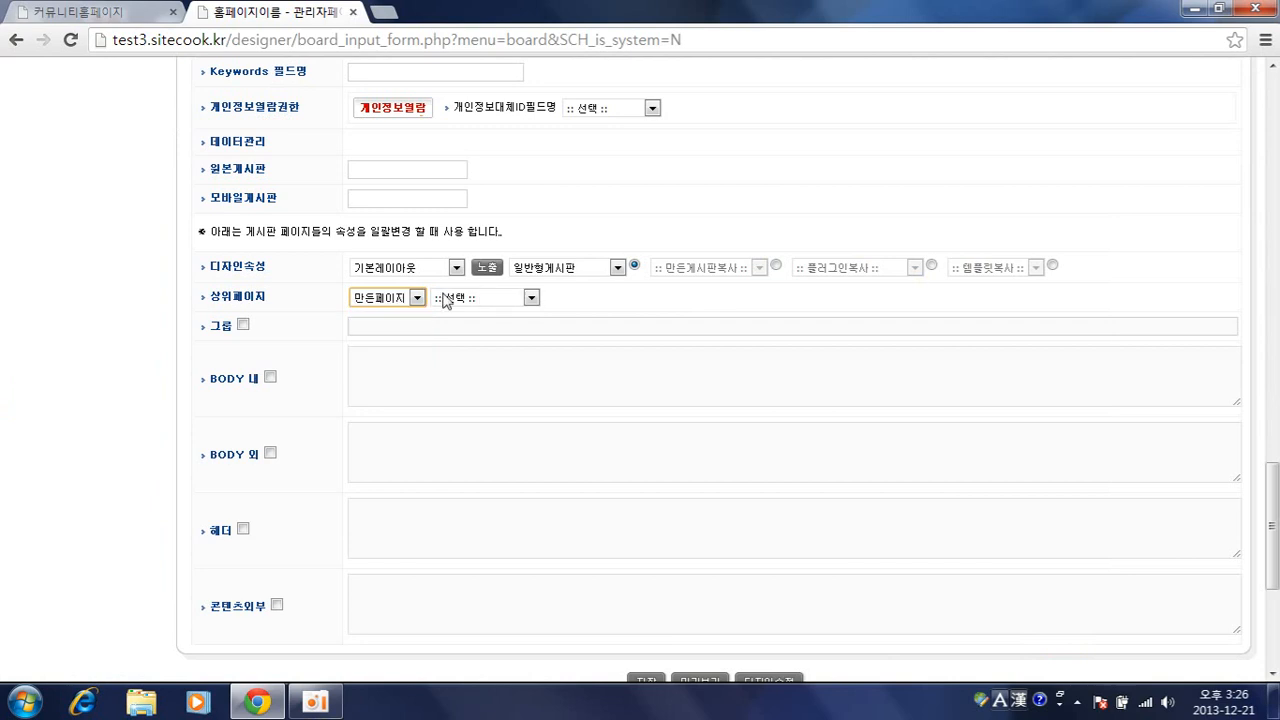
left_click(488, 298)
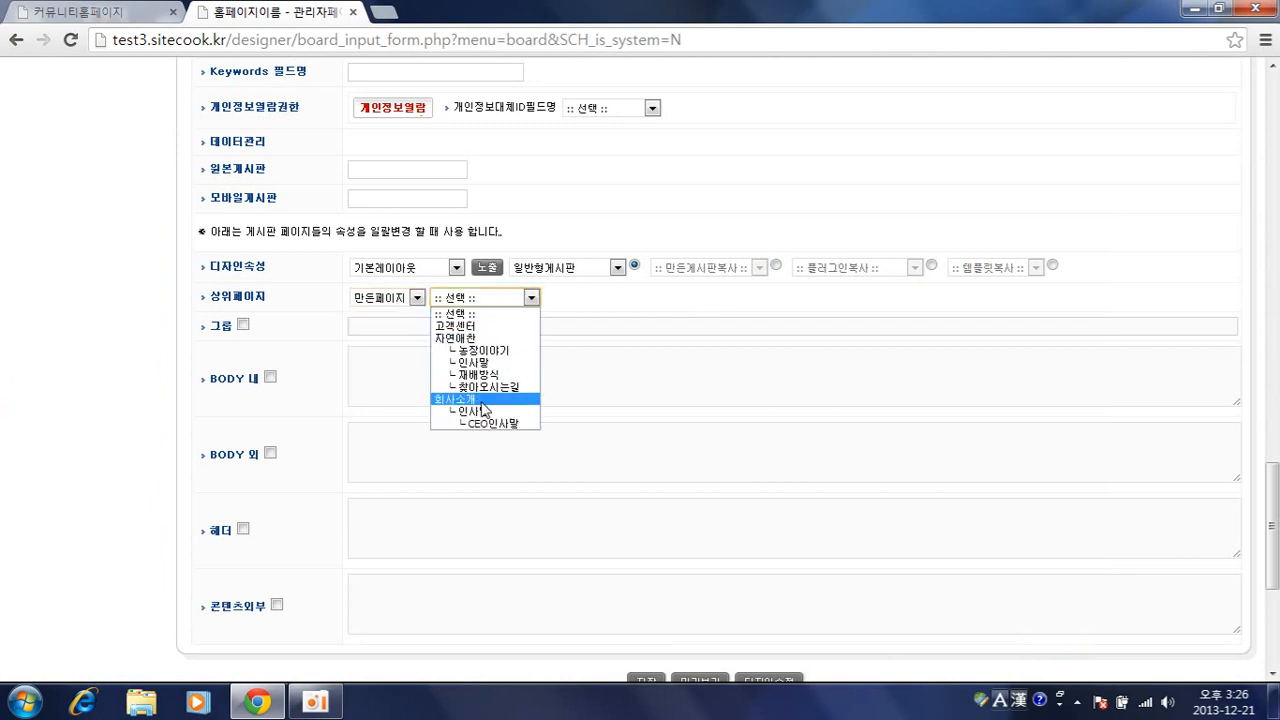
left_click(482, 397)
scroll(560, 470, "down", 3)
left_click(646, 404)
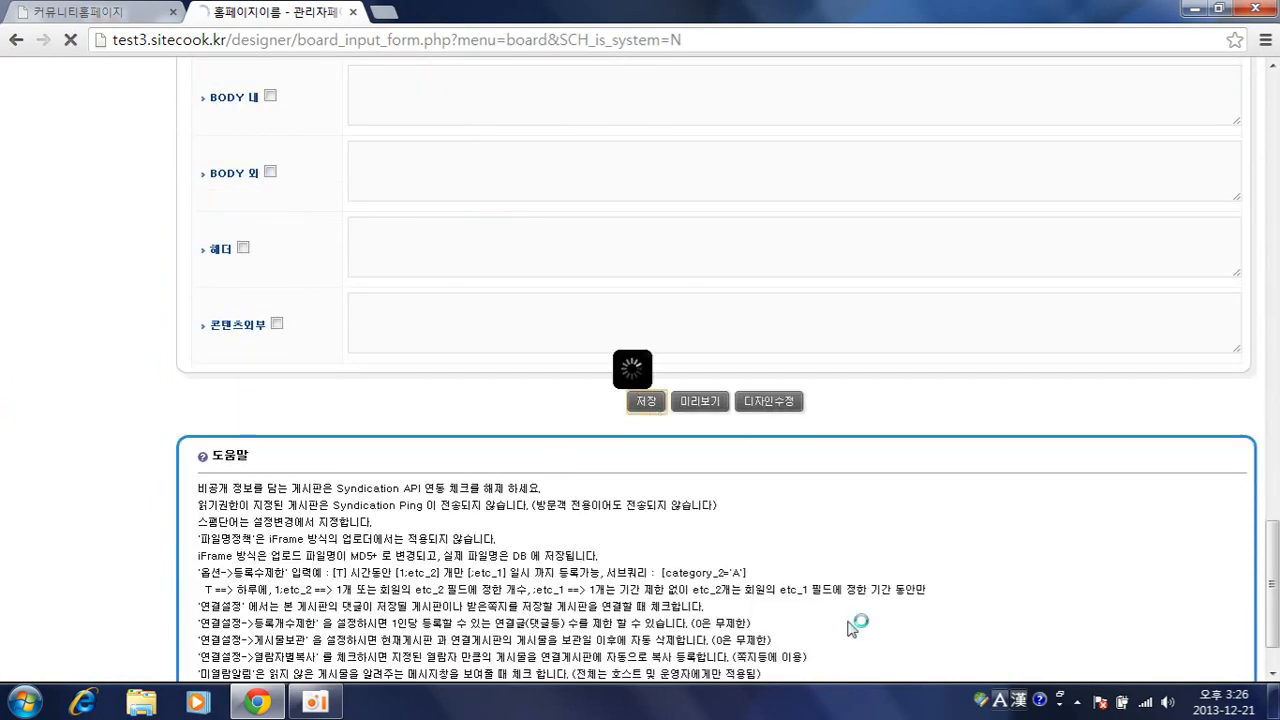
Check the homepage's 회사소개 drop-down for the 사내뉴스 board and open the board's settings in the administrator
left_click(100, 14)
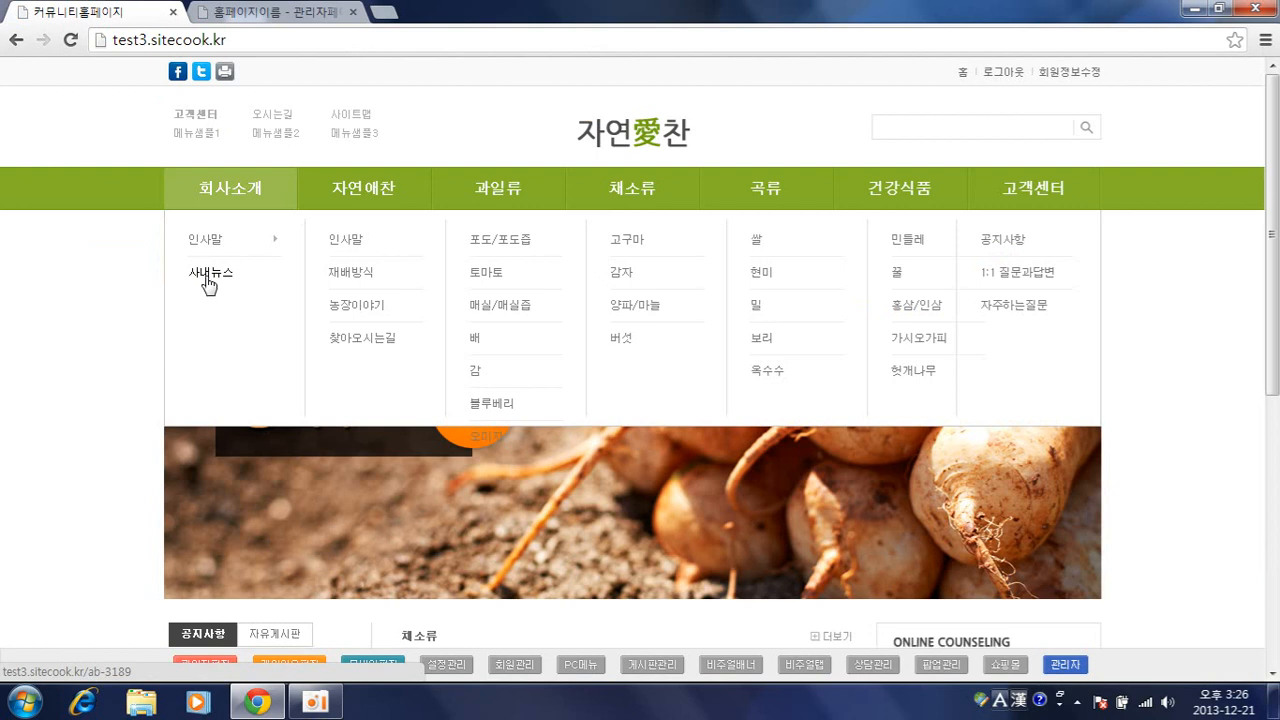
mouse_move(212, 238)
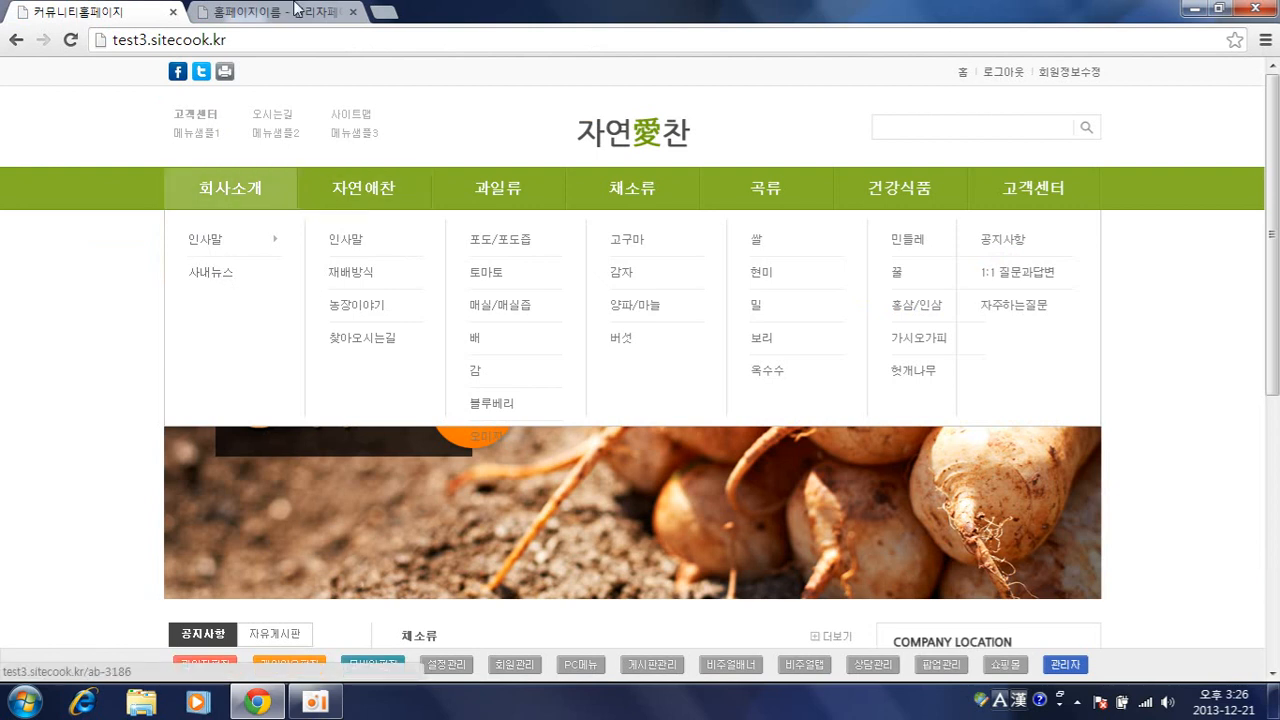
key("ctrl+Tab")
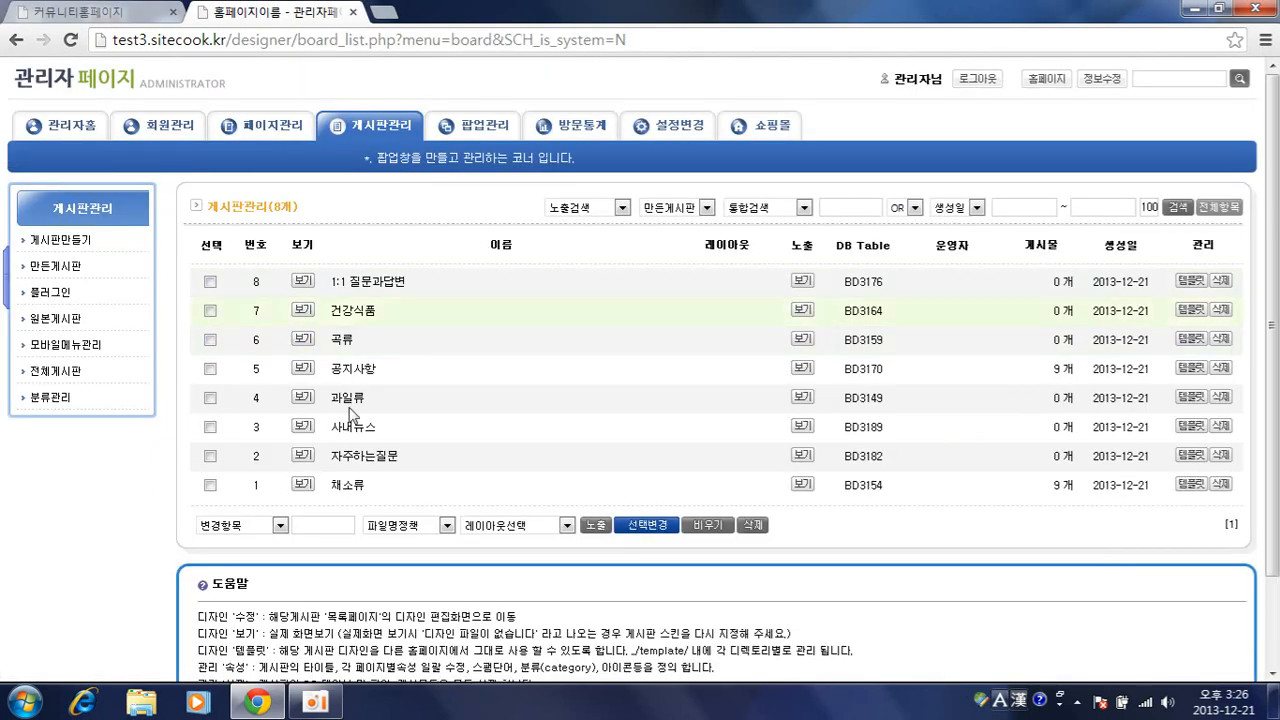
left_click(355, 427)
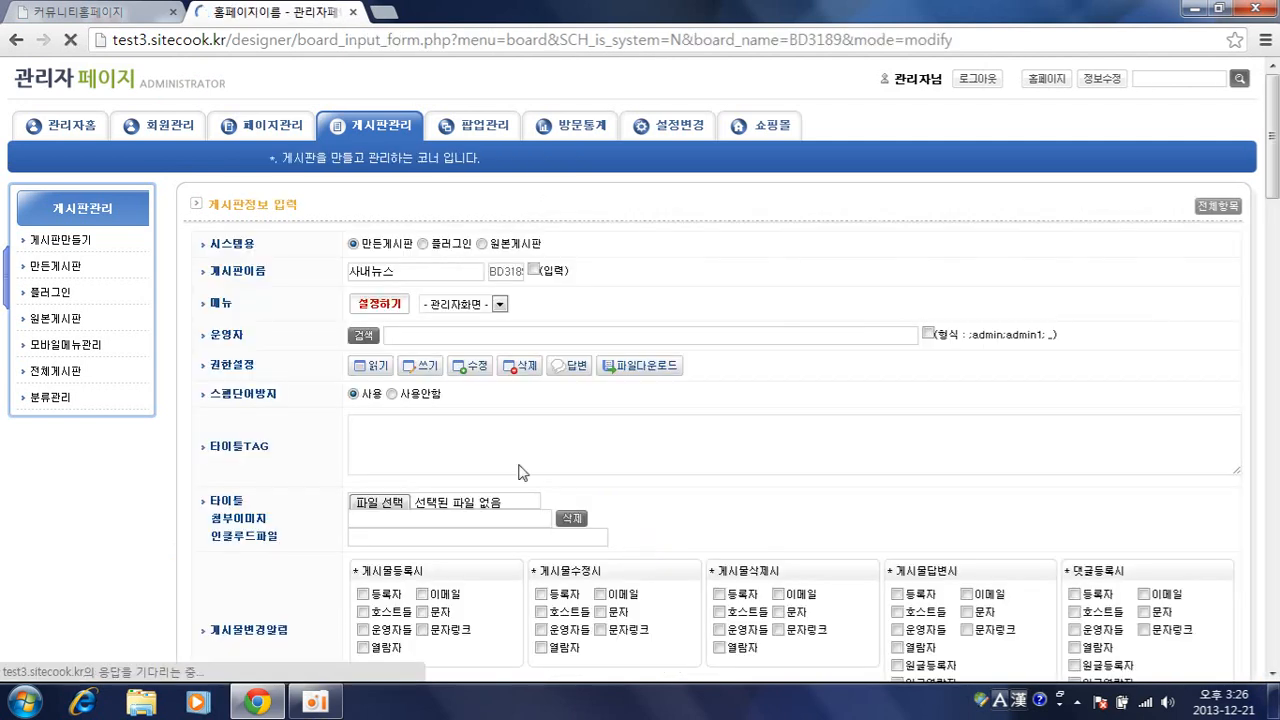
Generate the default category entries in the 사내뉴스 board's 분류-1 field
scroll(476, 449, "down", 9)
scroll(476, 449, "down", 3)
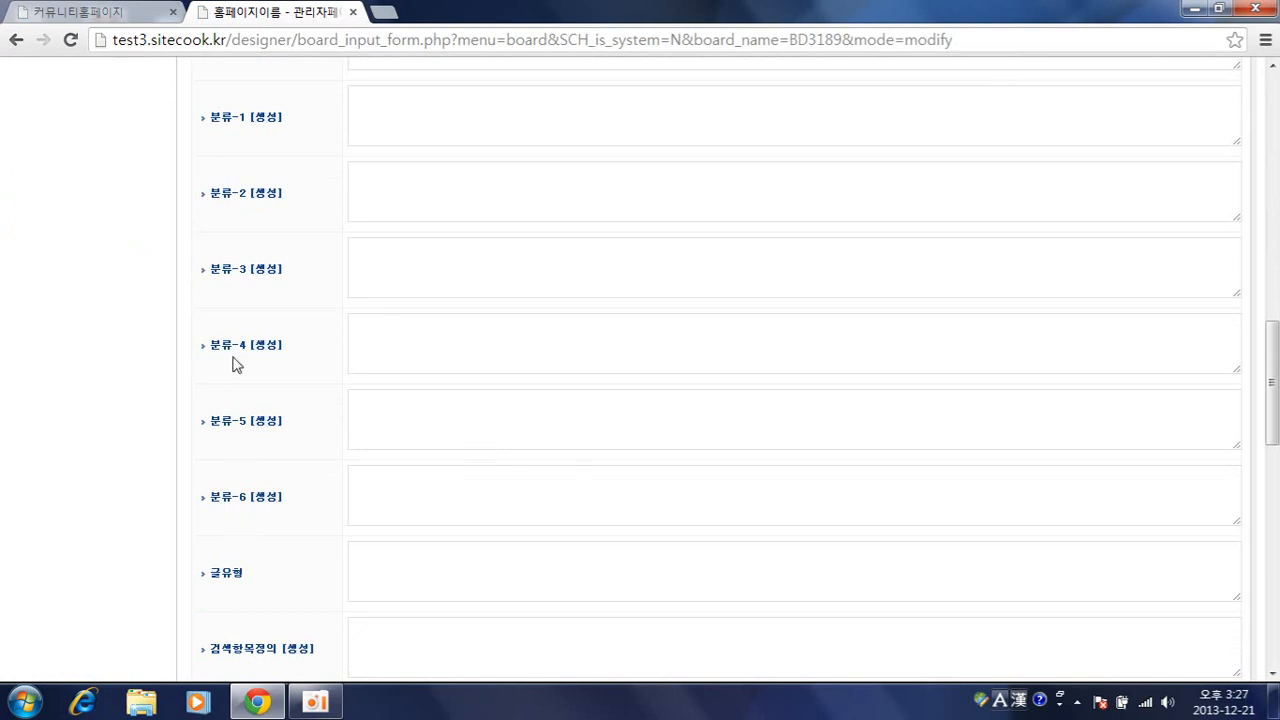
left_click(380, 116)
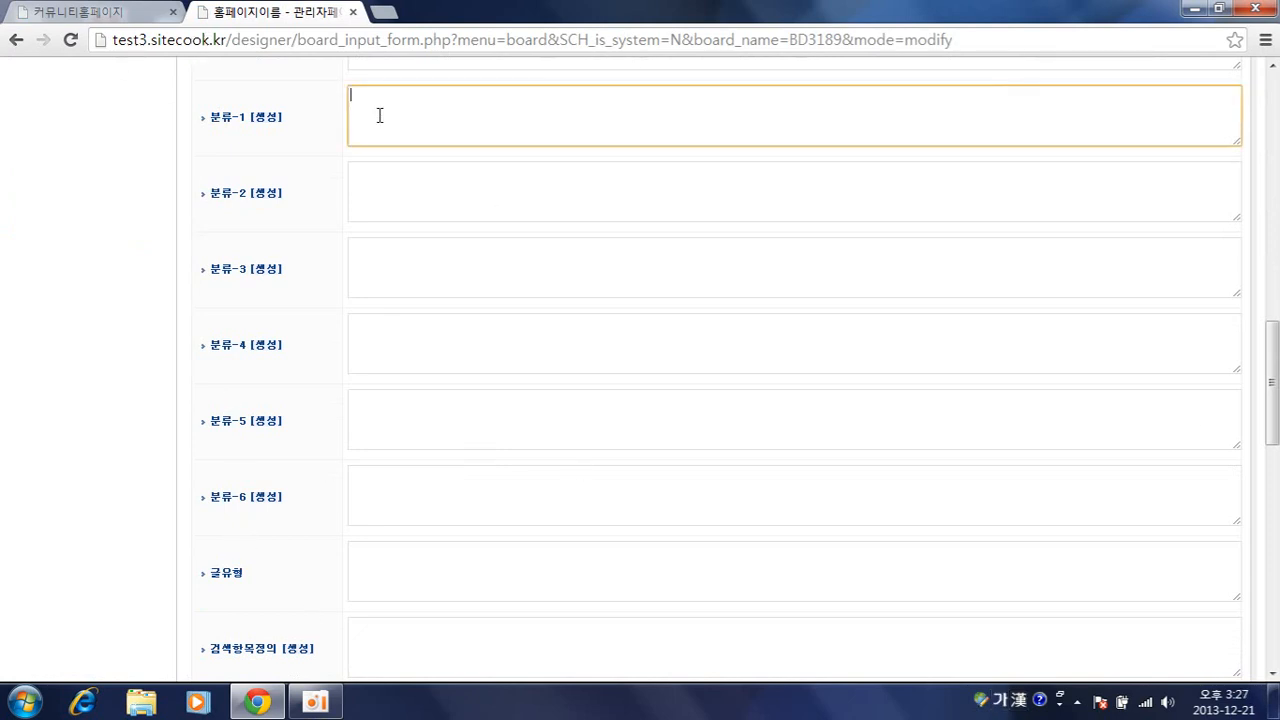
left_click(272, 119)
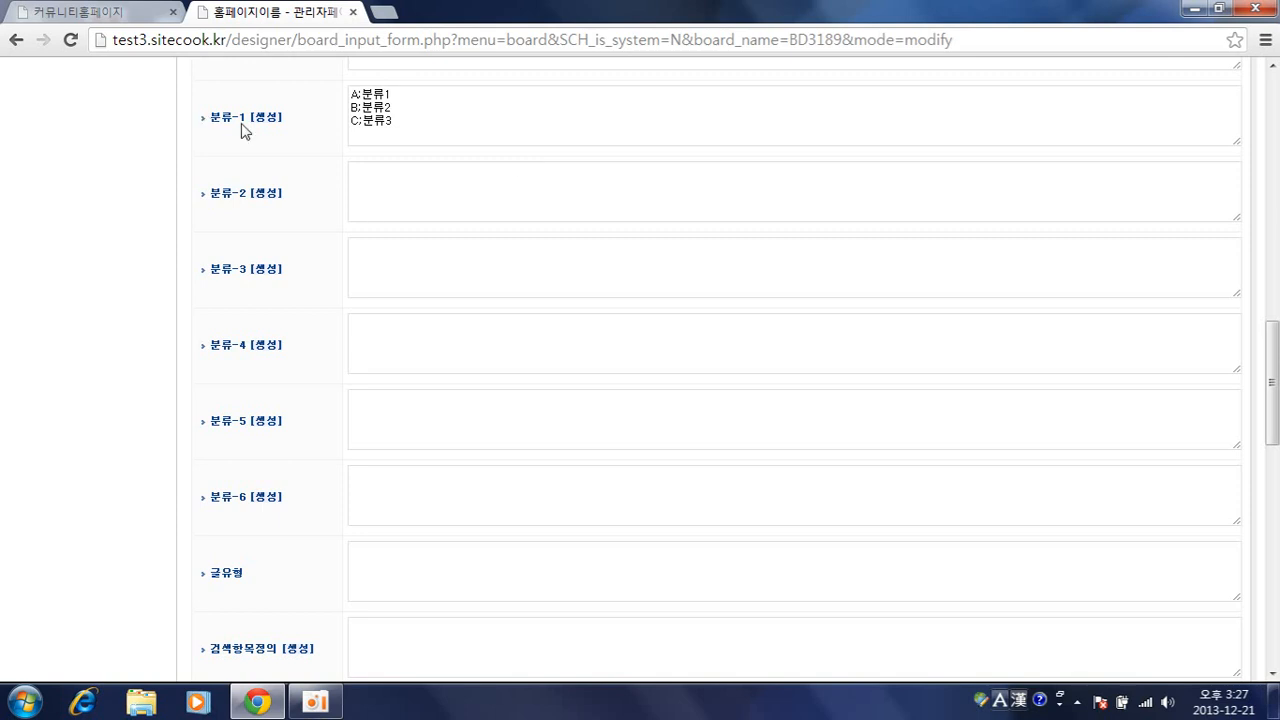
left_click(446, 129)
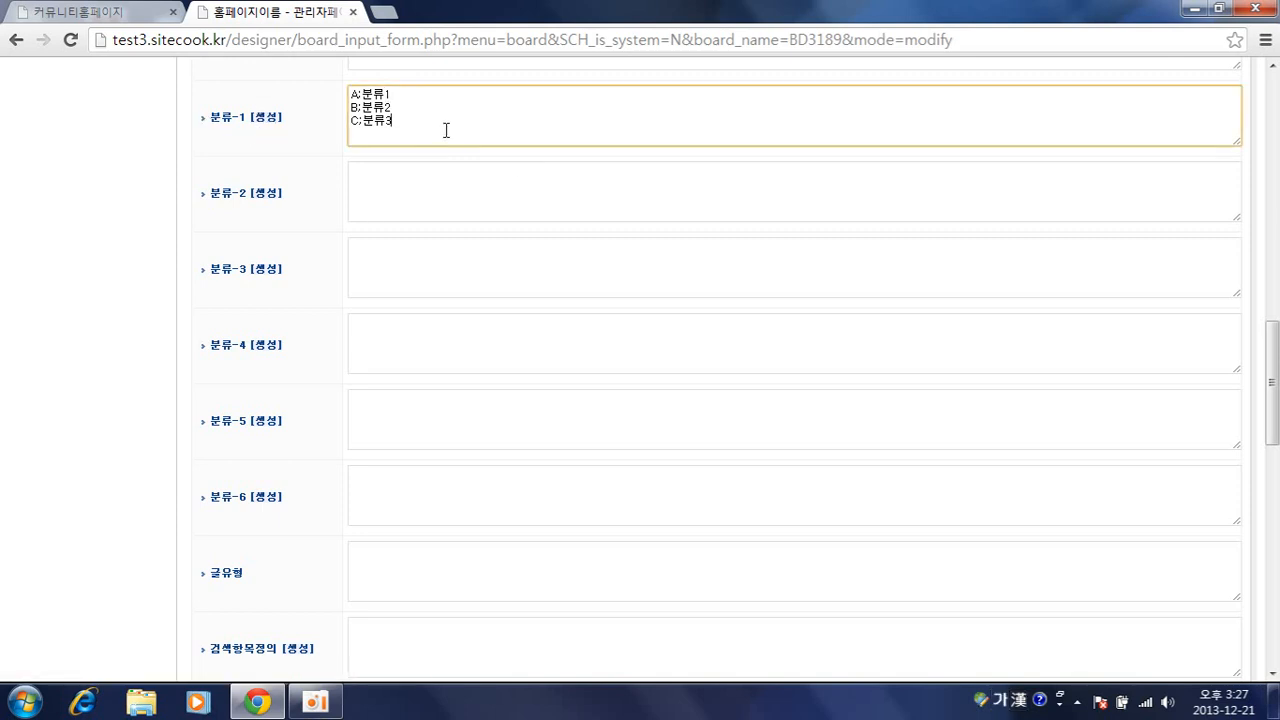
Rename the three 분류-1 categories to A:공지, B:홍보 and C:뉴스
left_click(421, 95)
key("BackSpace")
key("BackSpace")
type("고ㅇ지")
key("Down")
key("BackSpace")
key("BackSpace")
key("BackSpace")
type("조ㅇ보")
key("Down")
key("BackSpace")
key("BackSpace")
key("BackSpace")
type("뉴스")
Add a fourth 분류-1 category line reading D:이벤트
left_click(428, 134)
double_click(399, 121)
key("ctrl+c")
left_click(440, 131)
key("ctrl+v")
left_click(352, 134)
key("Delete")
key("Delete")
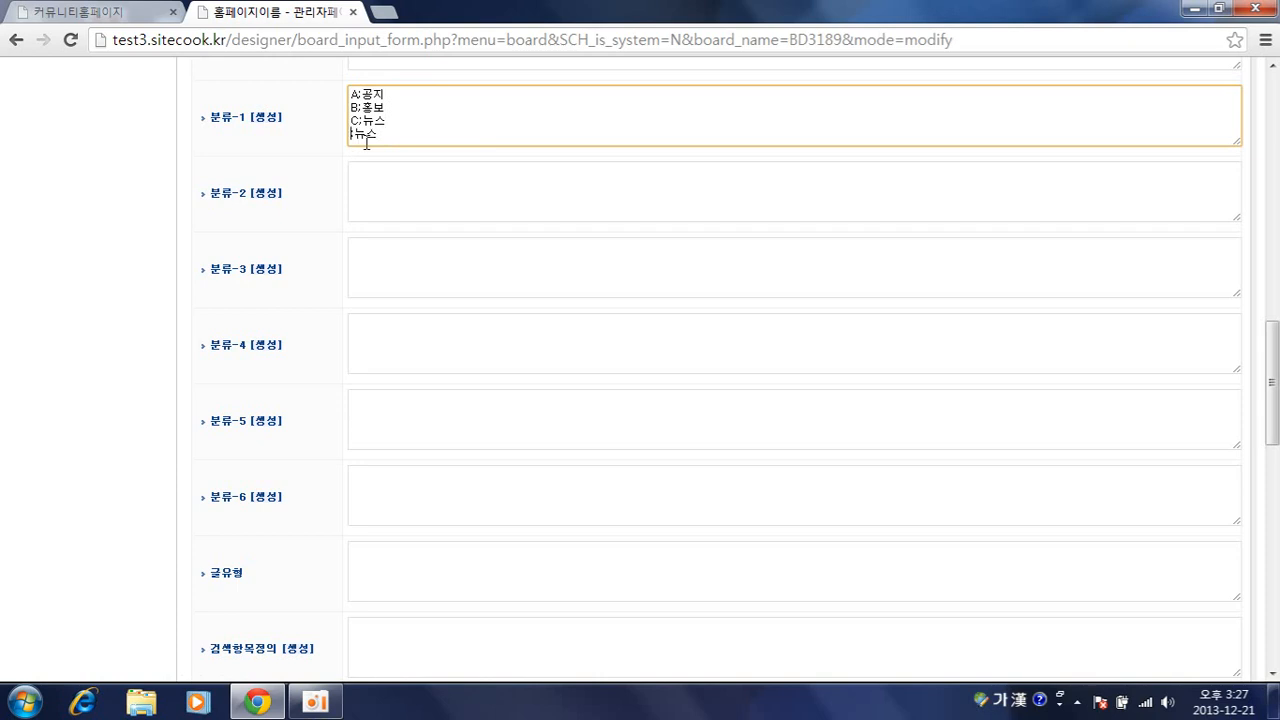
key("Hangul")
type("D:")
key("BackSpace")
key("BackSpace")
key("BackSpace")
type(":")
key("Hangul")
type("이벤트")
Save the board and check the homepage's 회사소개 drop-down for the 사내뉴스 categories
scroll(411, 142, "down", 10)
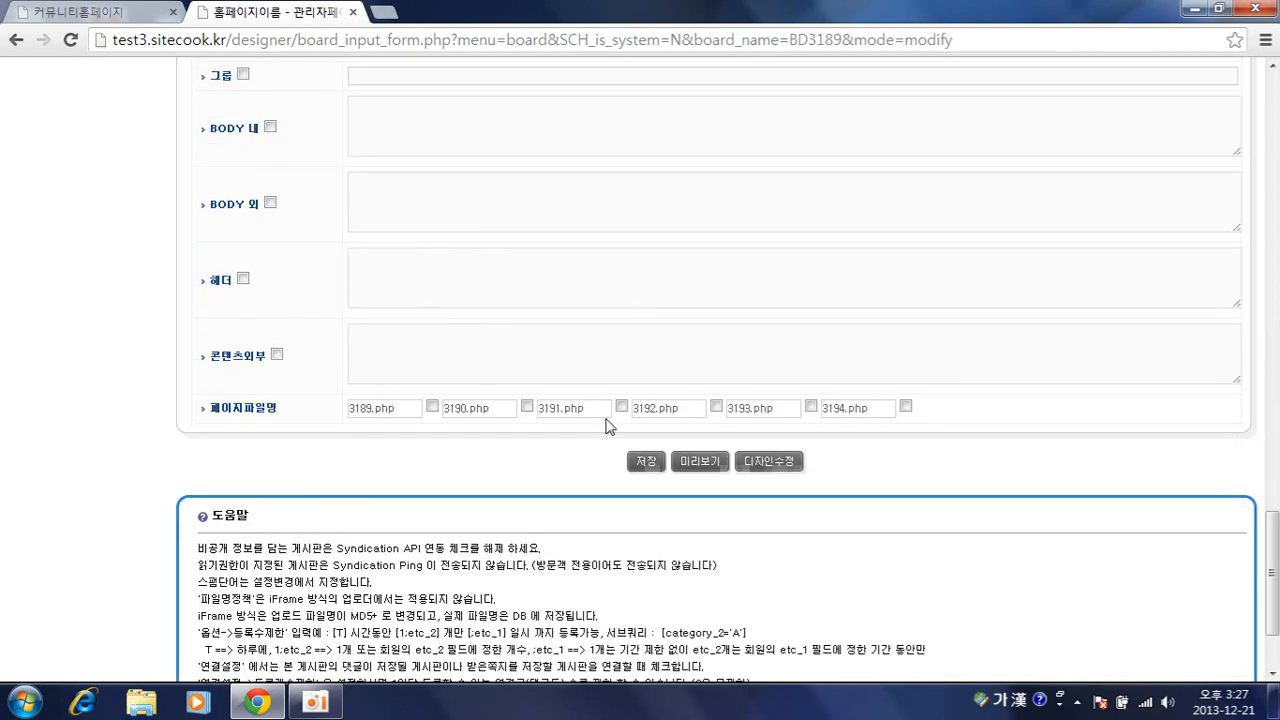
left_click(646, 461)
scroll(652, 468, "down", 6)
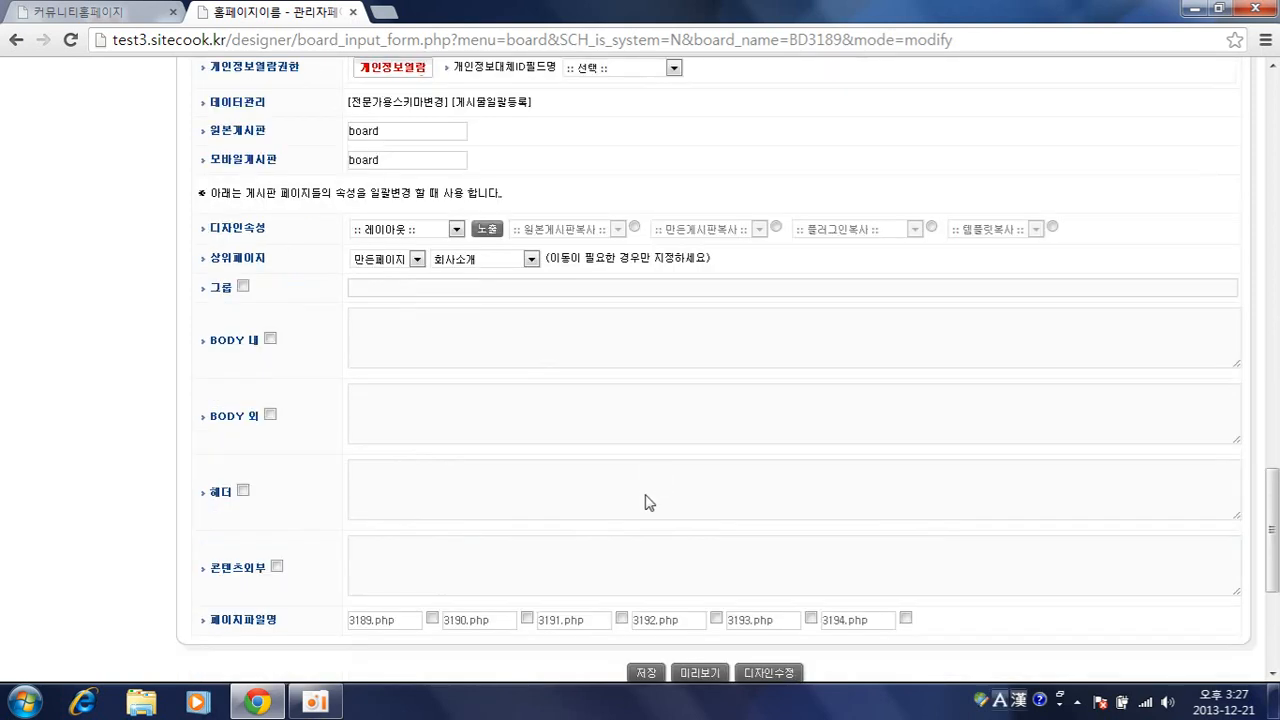
left_click(648, 672)
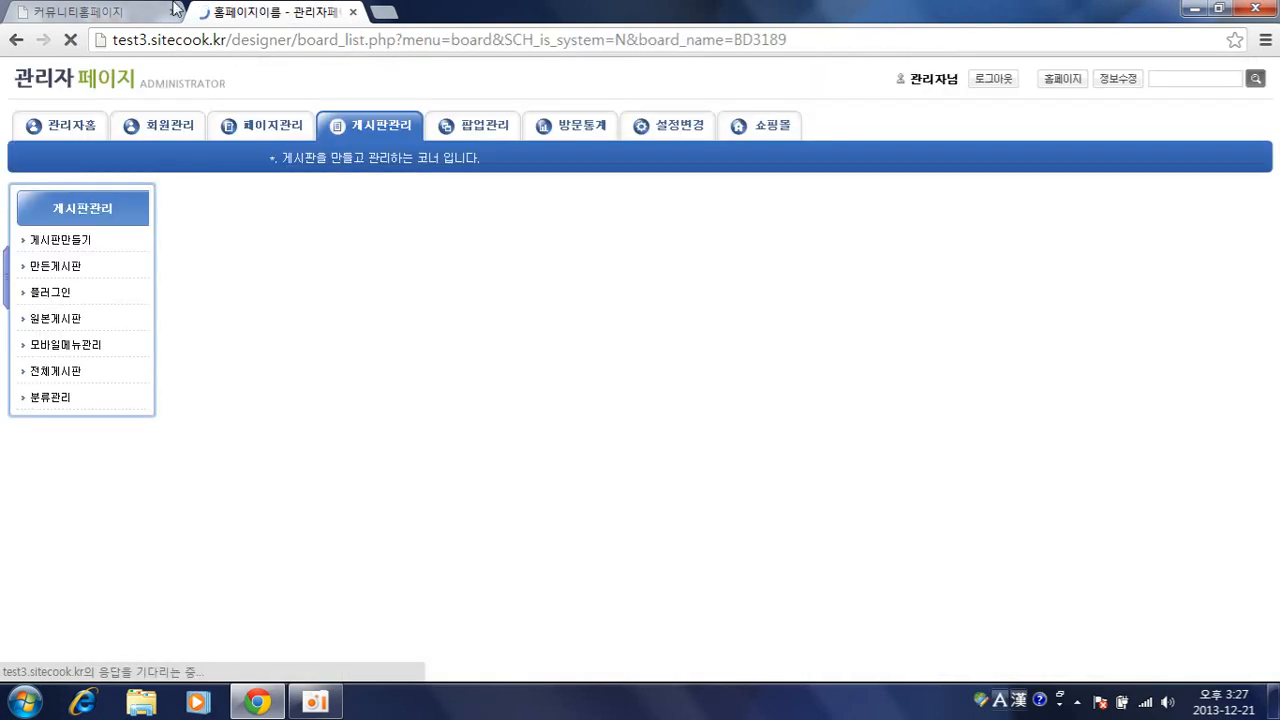
left_click(103, 10)
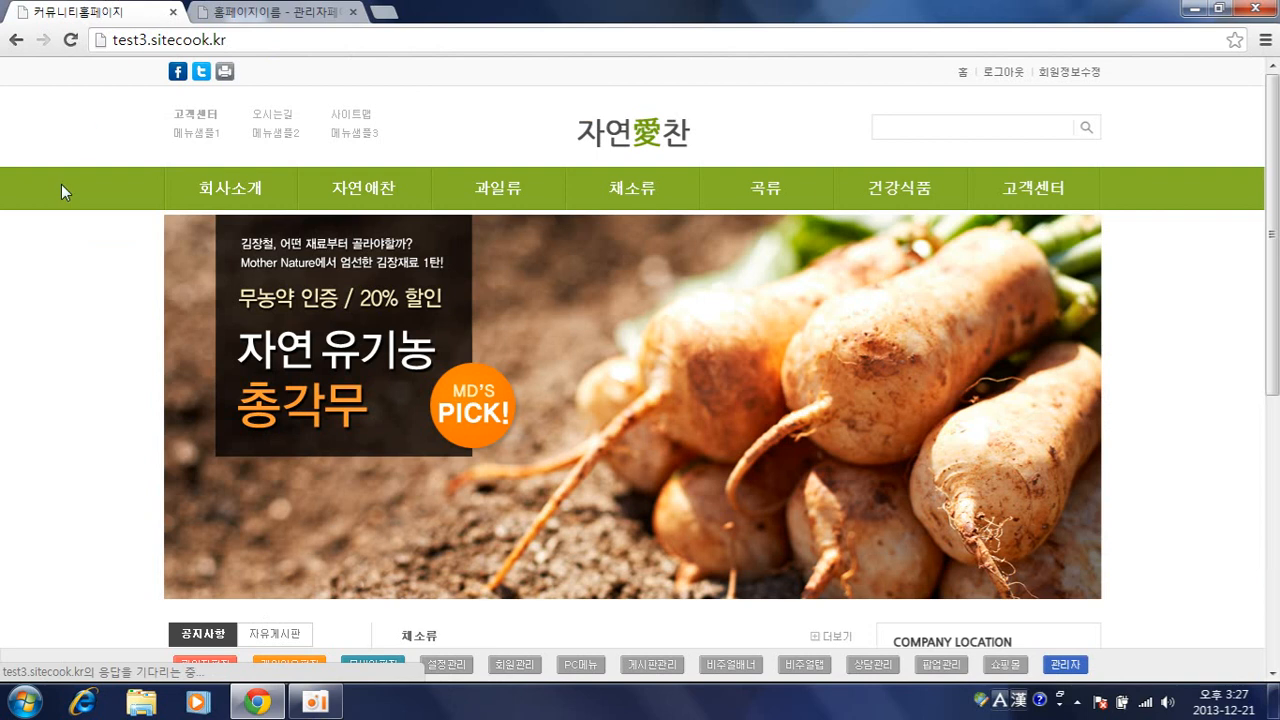
mouse_move(190, 193)
mouse_move(275, 275)
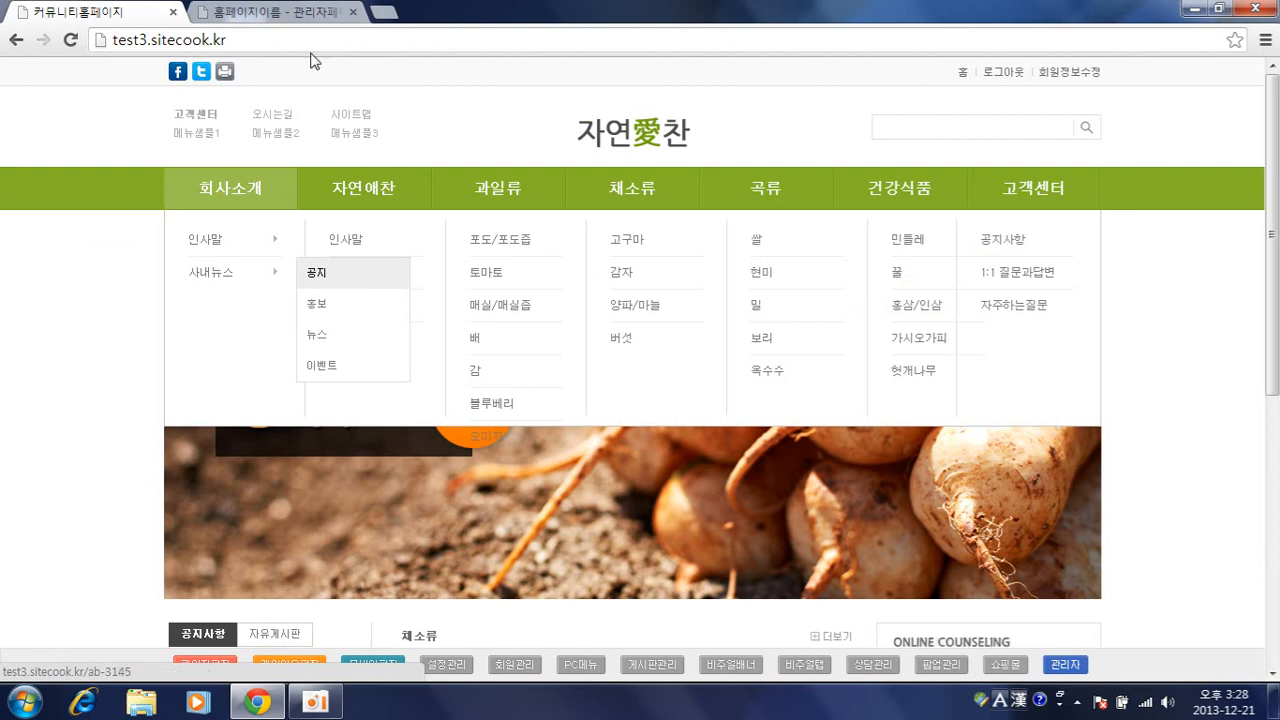
Reopen the 사내뉴스 board's settings in the administrator and review its 분류-1 categories
left_click(280, 11)
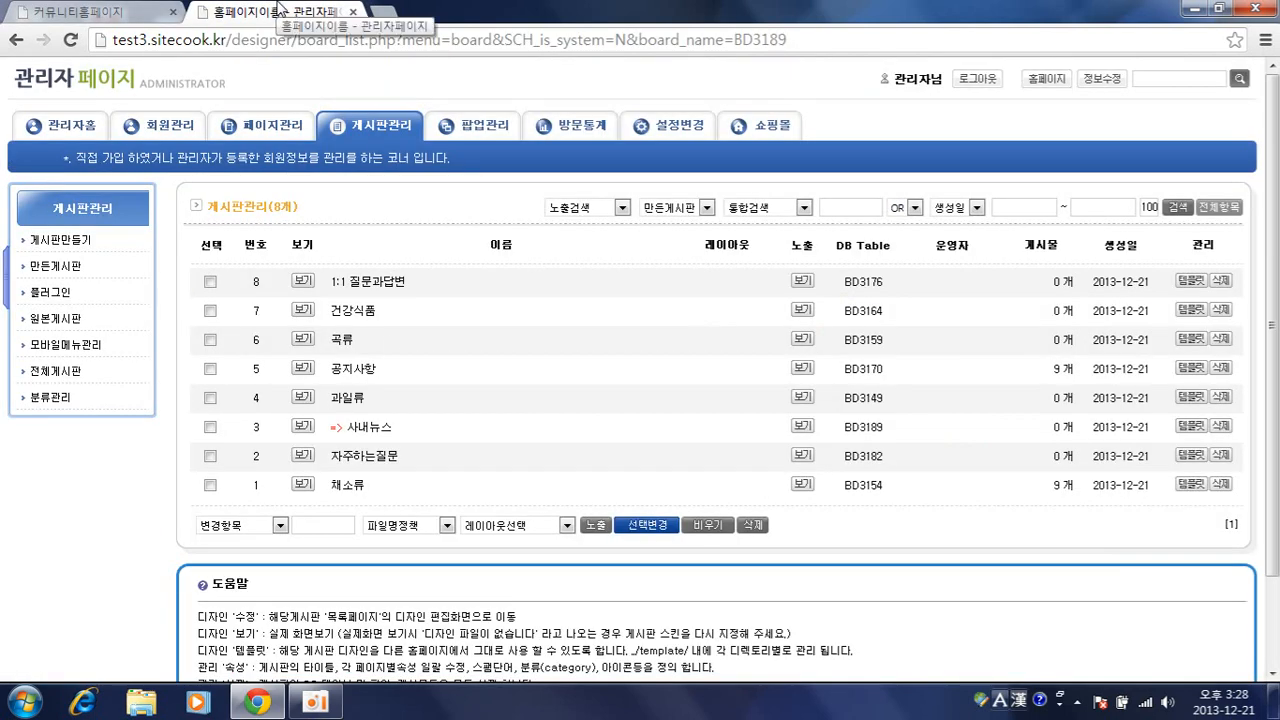
left_click(385, 422)
scroll(382, 408, "down", 10)
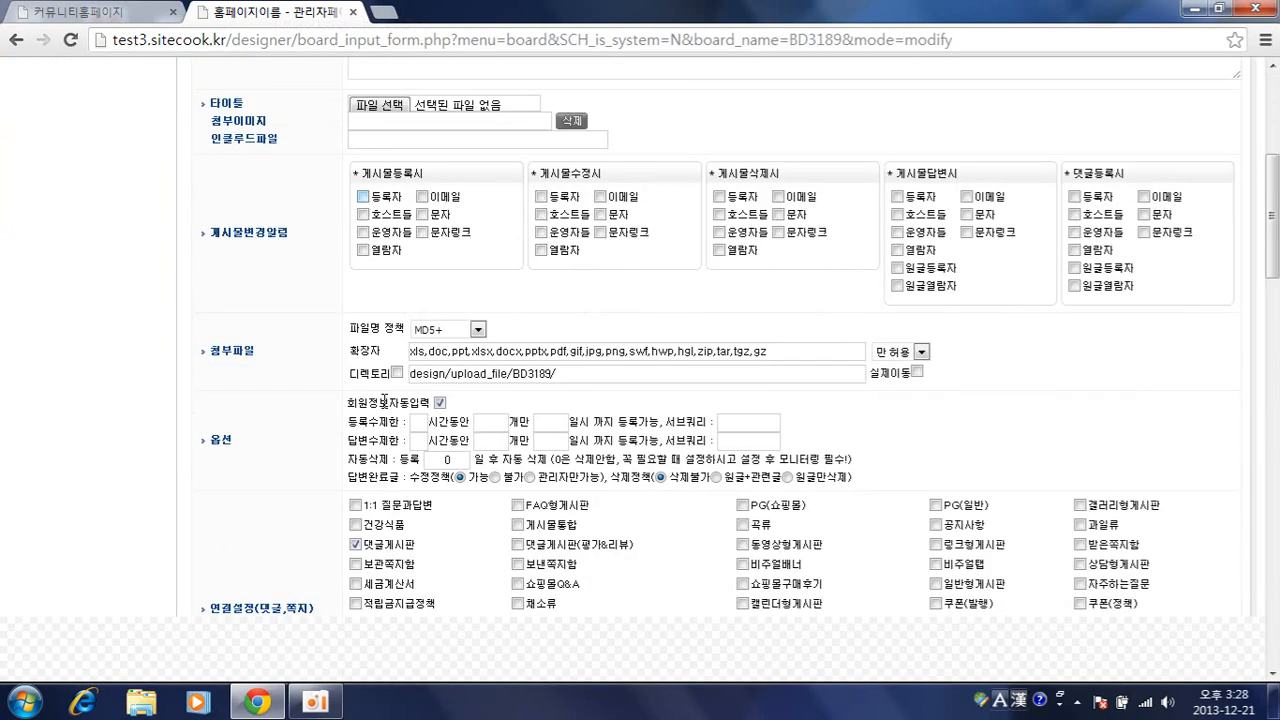
left_click(389, 265)
scroll(337, 260, "down", 2)
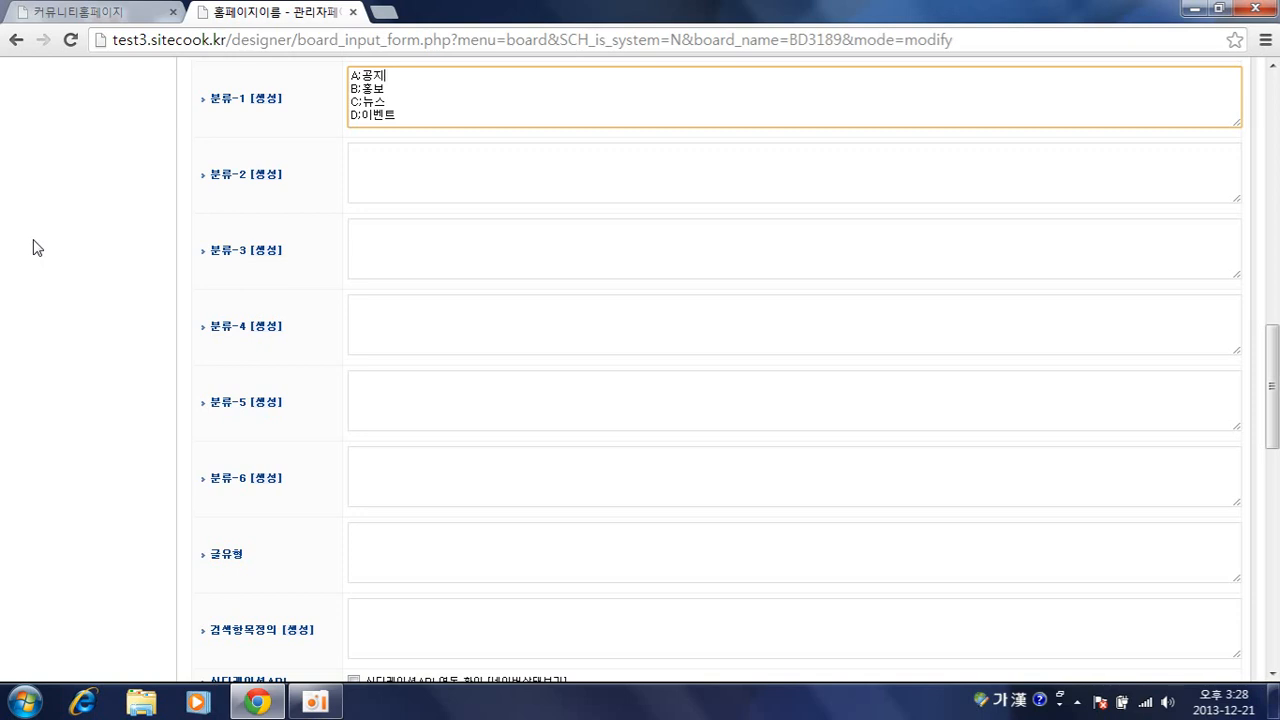
Compare the drop-down menus on the homepage and open the 자연애찬 menu to see which page it leads to
left_click(25, 10)
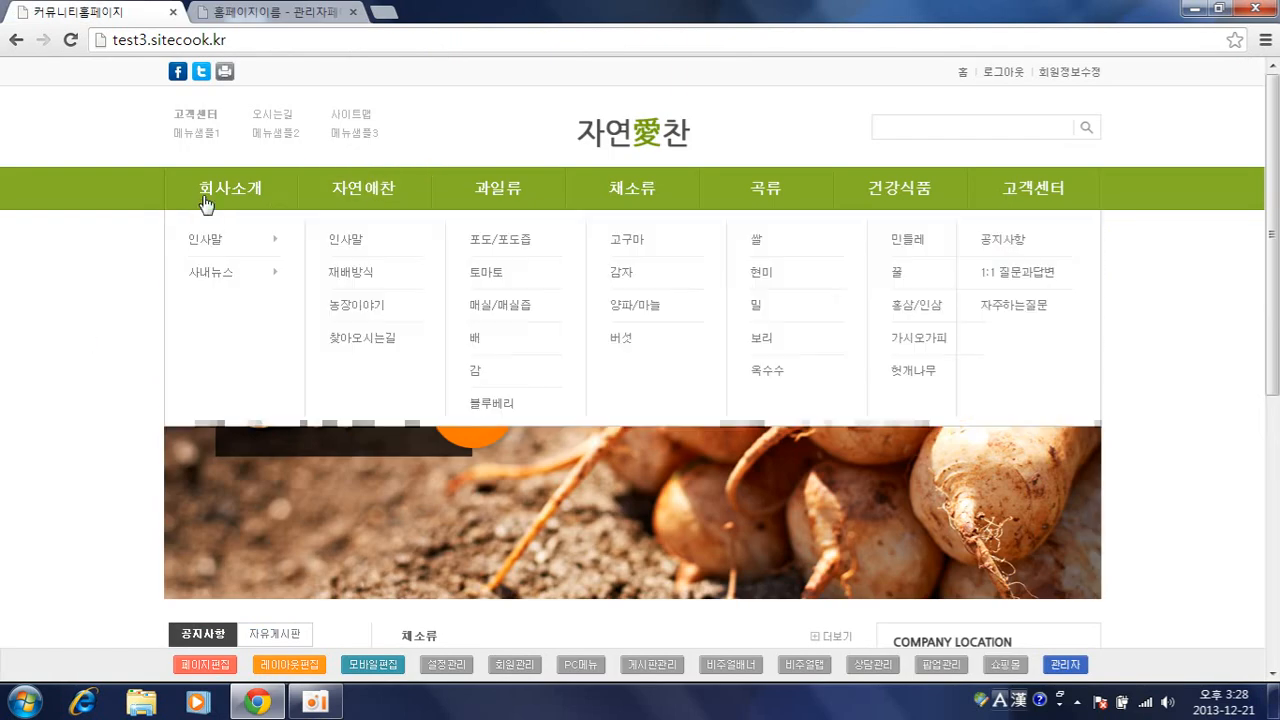
mouse_move(222, 268)
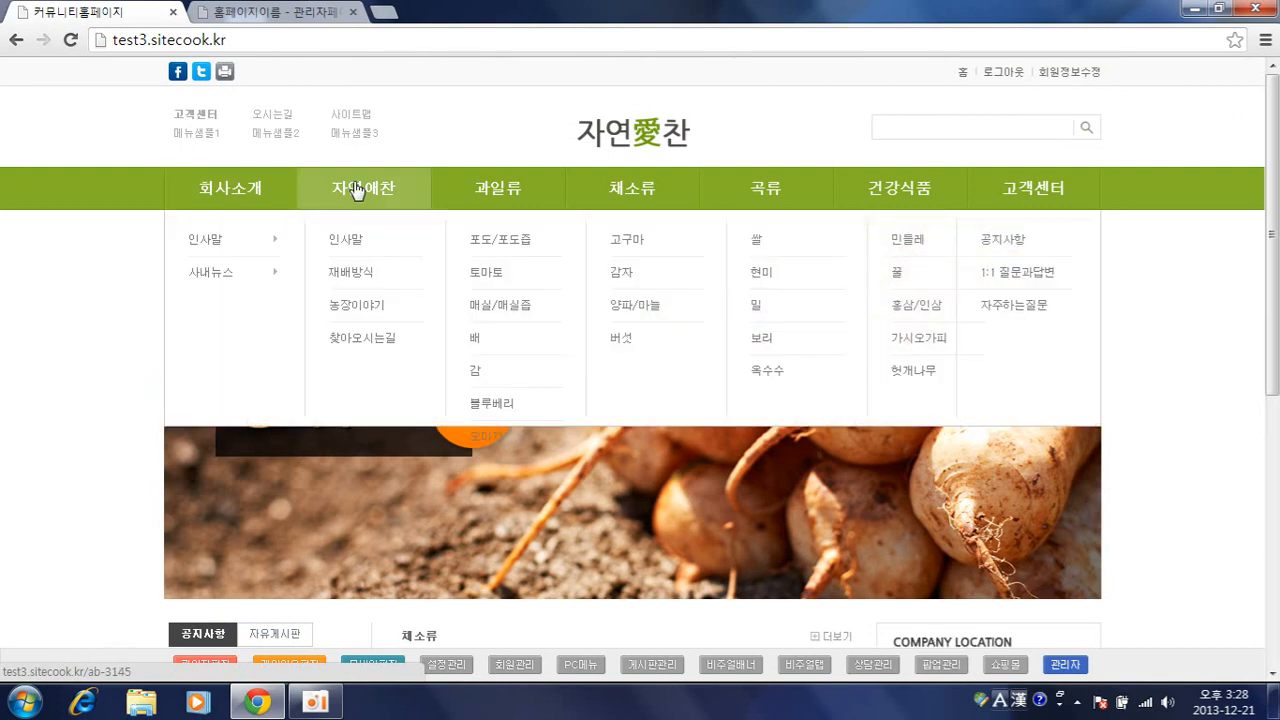
left_click(357, 190)
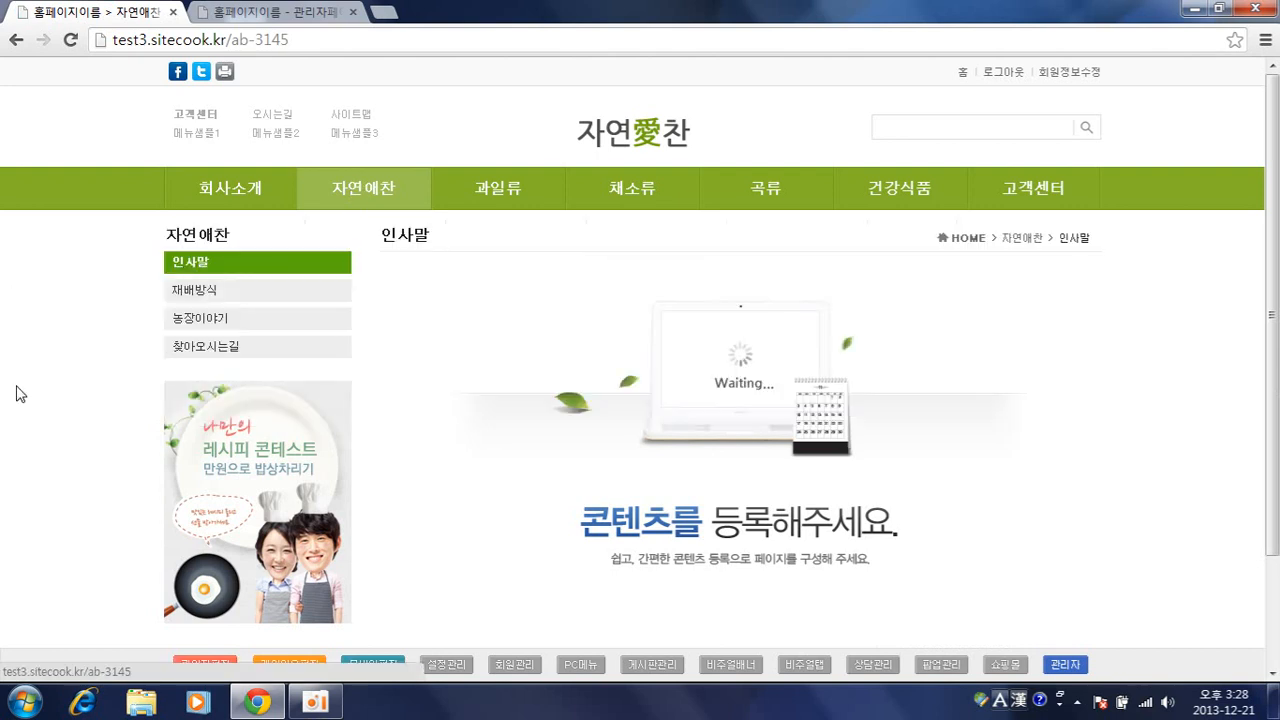
left_click(408, 206)
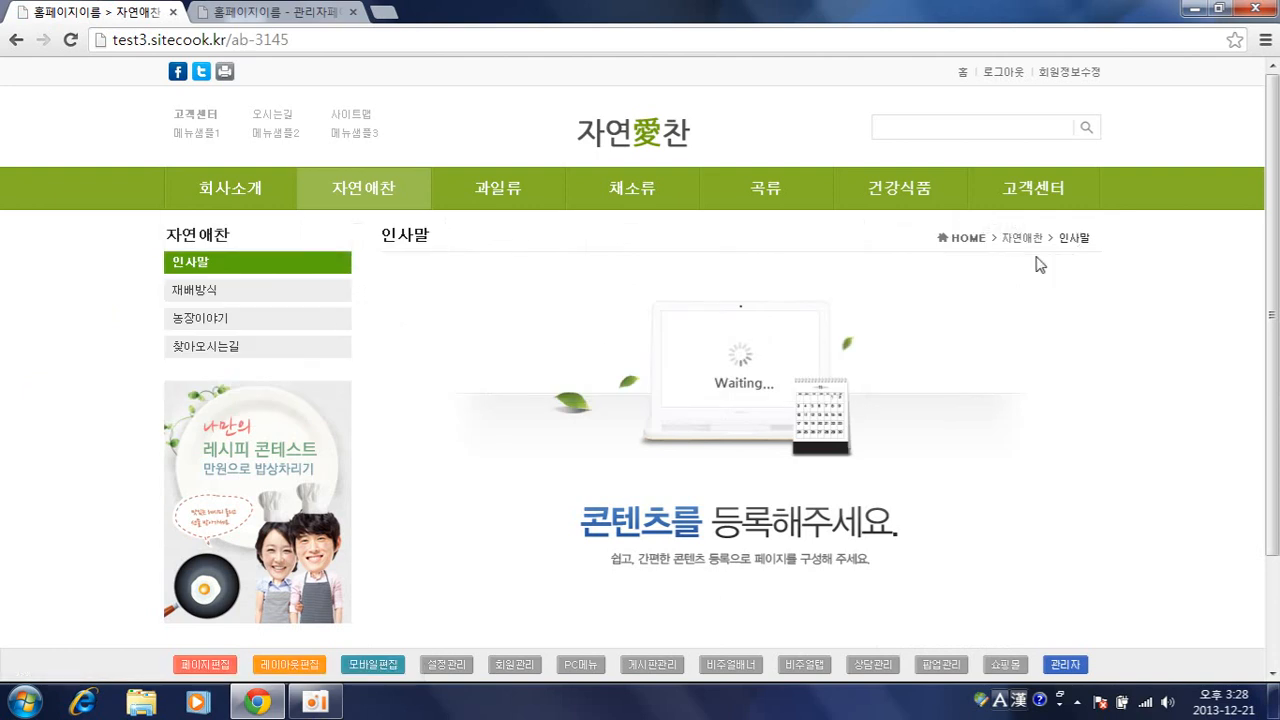
Open the 회사소개 page and its 사내뉴스 board to check the submenus and where the links lead
left_click(229, 200)
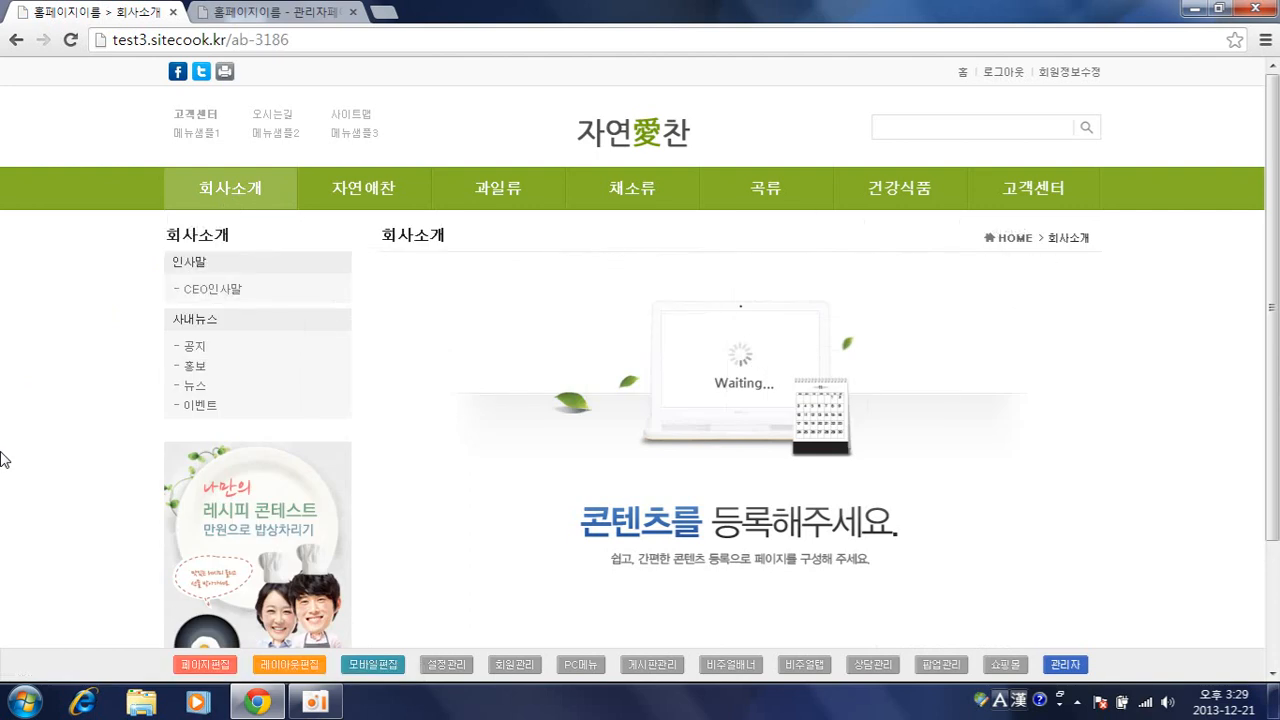
mouse_move(195, 188)
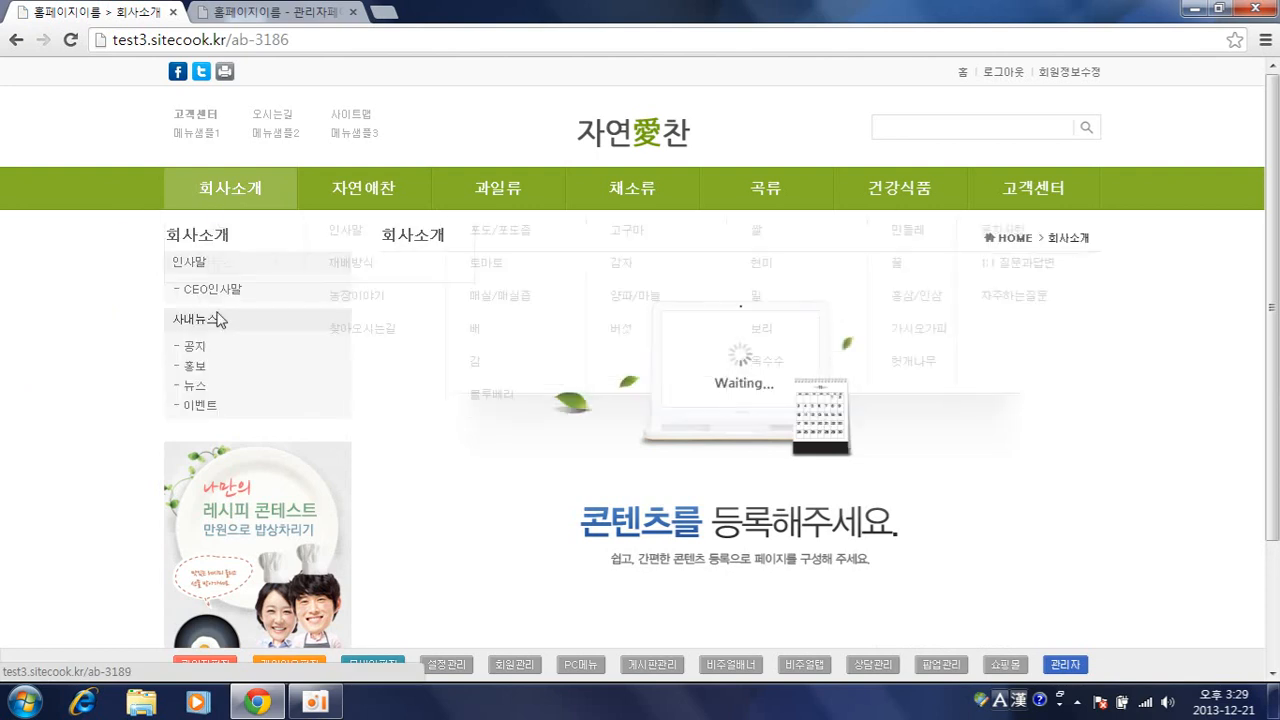
left_click(220, 287)
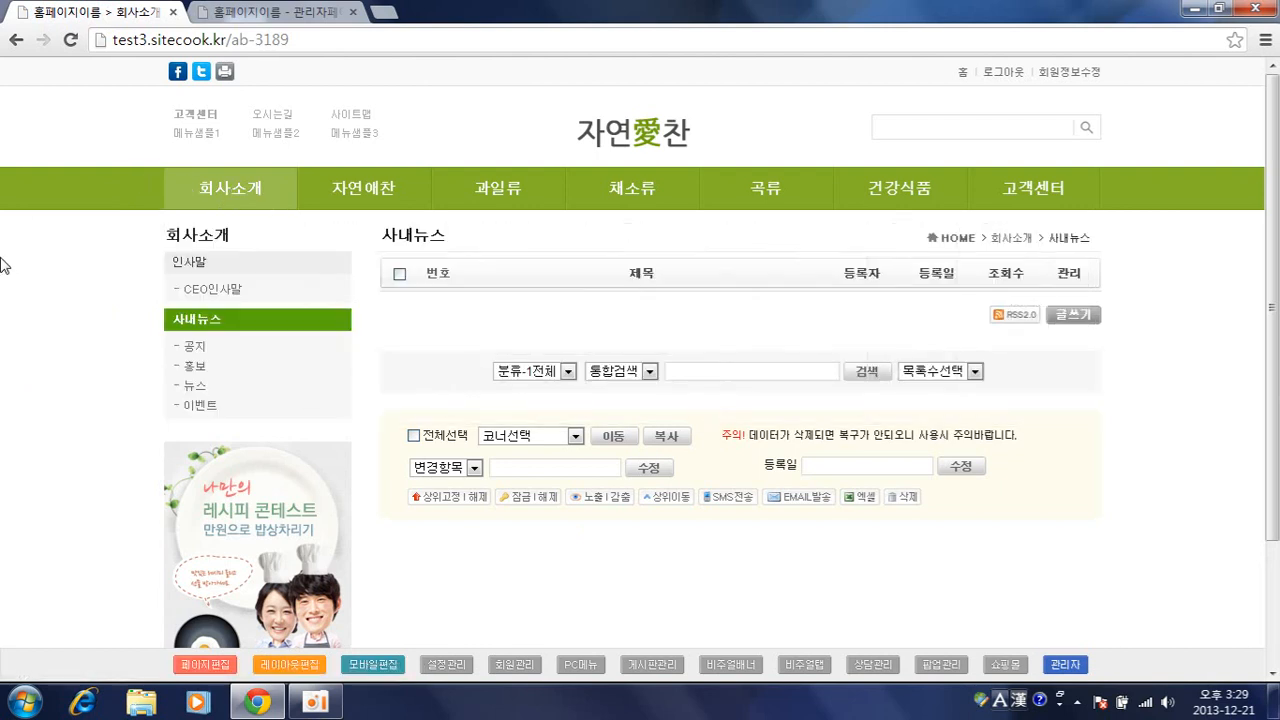
Return to the administrator and open the PC메뉴관리 list under 페이지관리
left_click(270, 11)
left_click(110, 314)
scroll(110, 314, "up", 15)
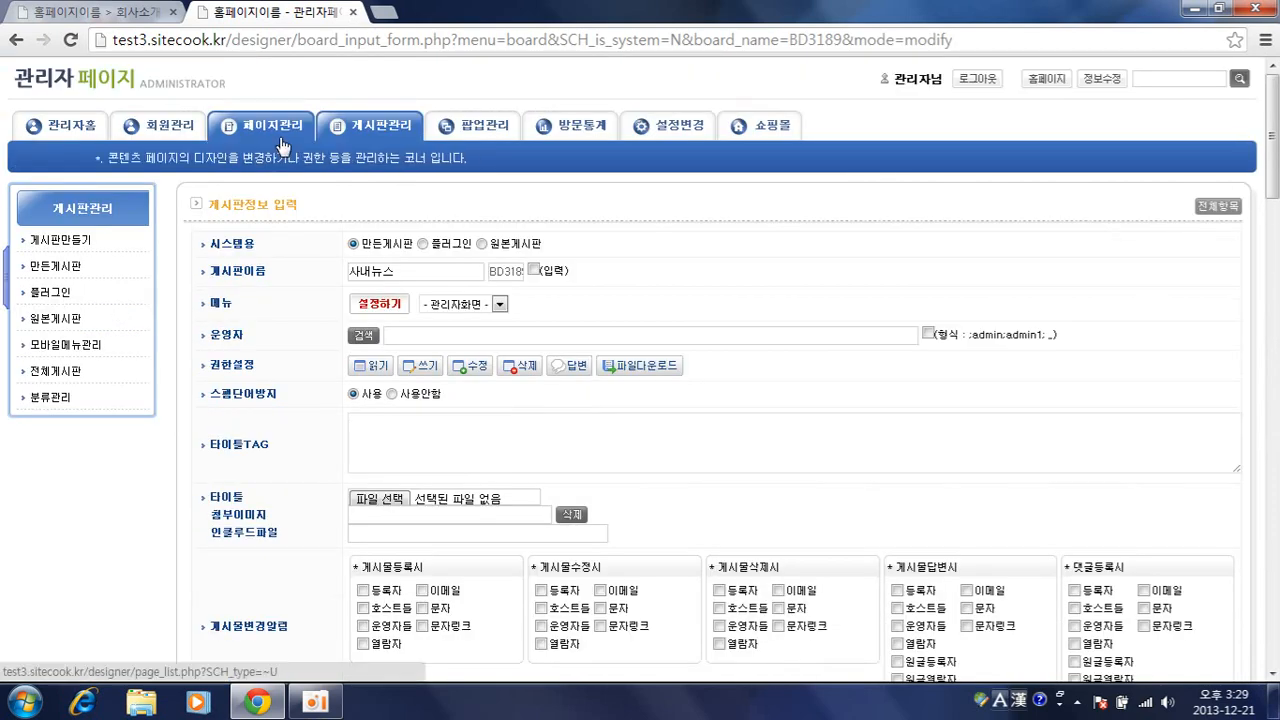
left_click(283, 145)
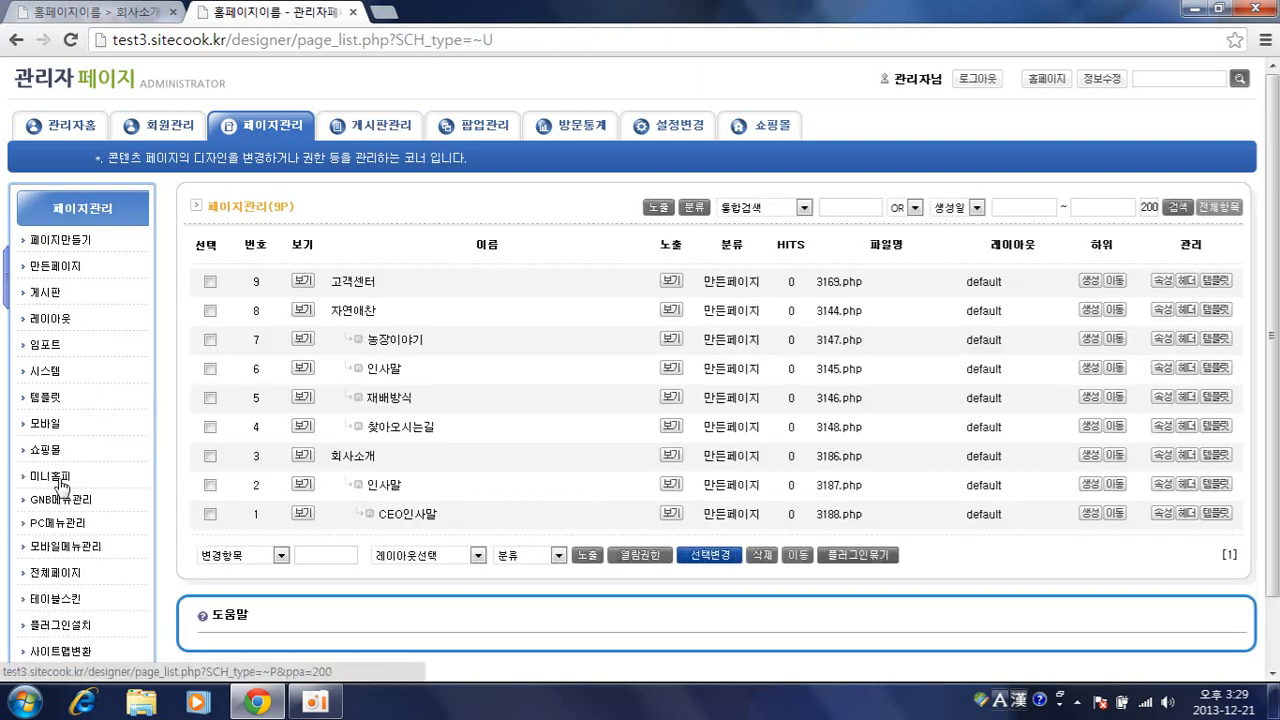
left_click(60, 530)
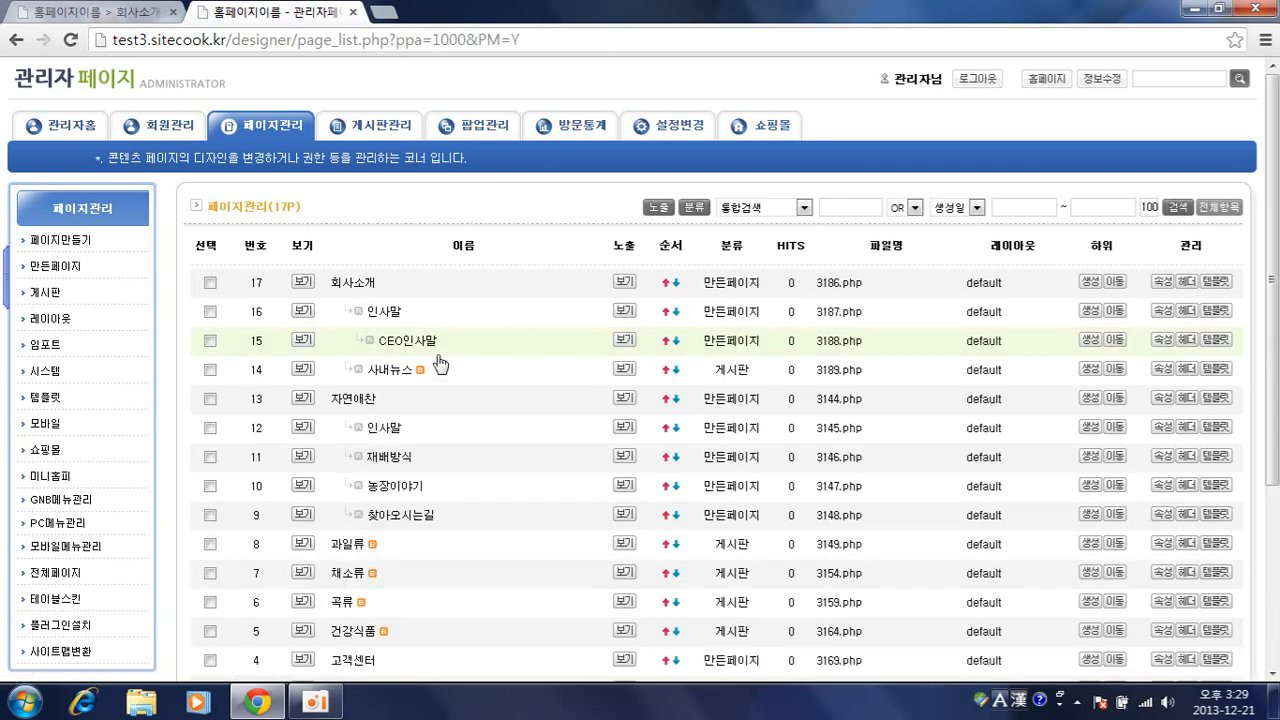
Open the 속성 window of the 회사소개 page and move it toward the middle of the screen
scroll(486, 390, "down", 1)
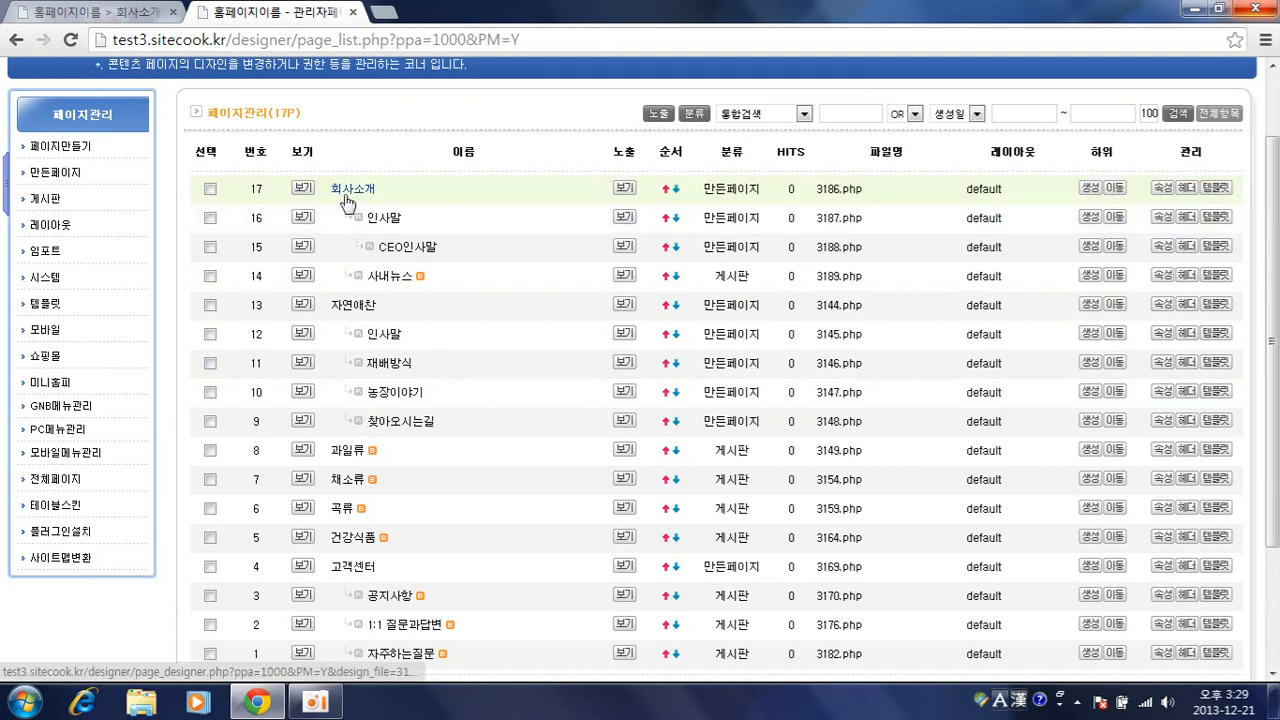
left_click(1160, 189)
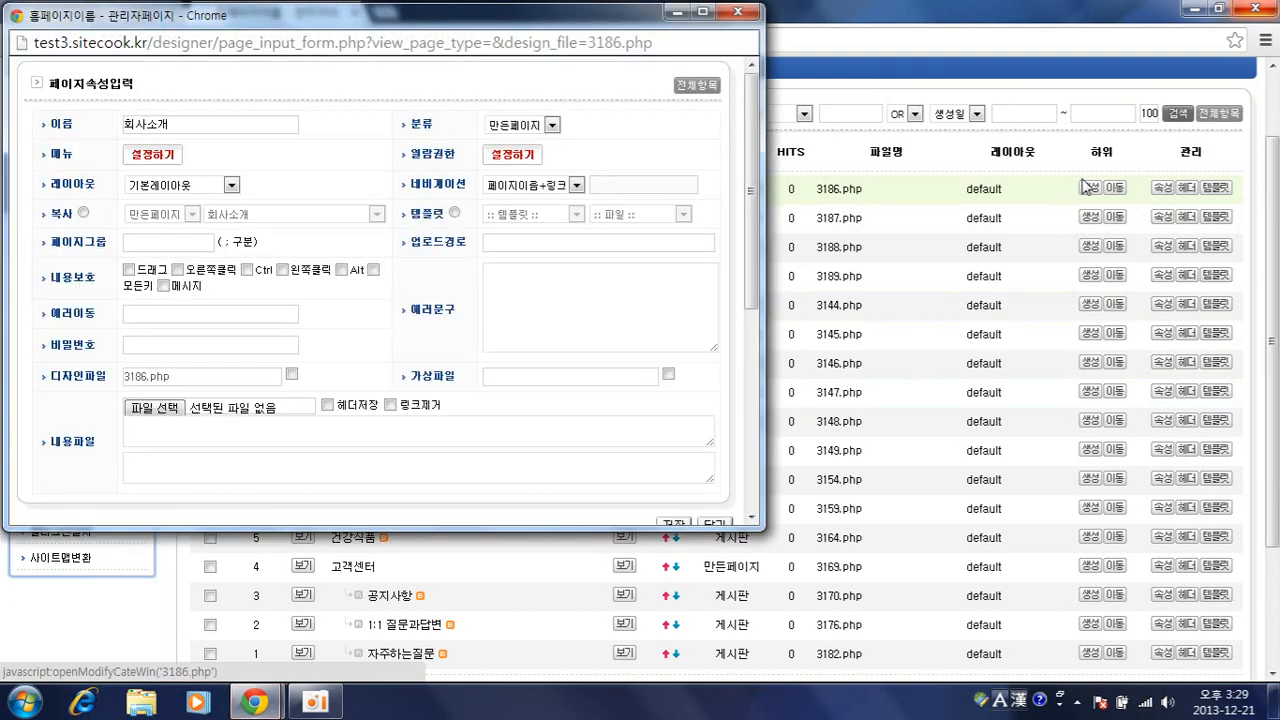
left_click_drag(455, 10, 455, 42)
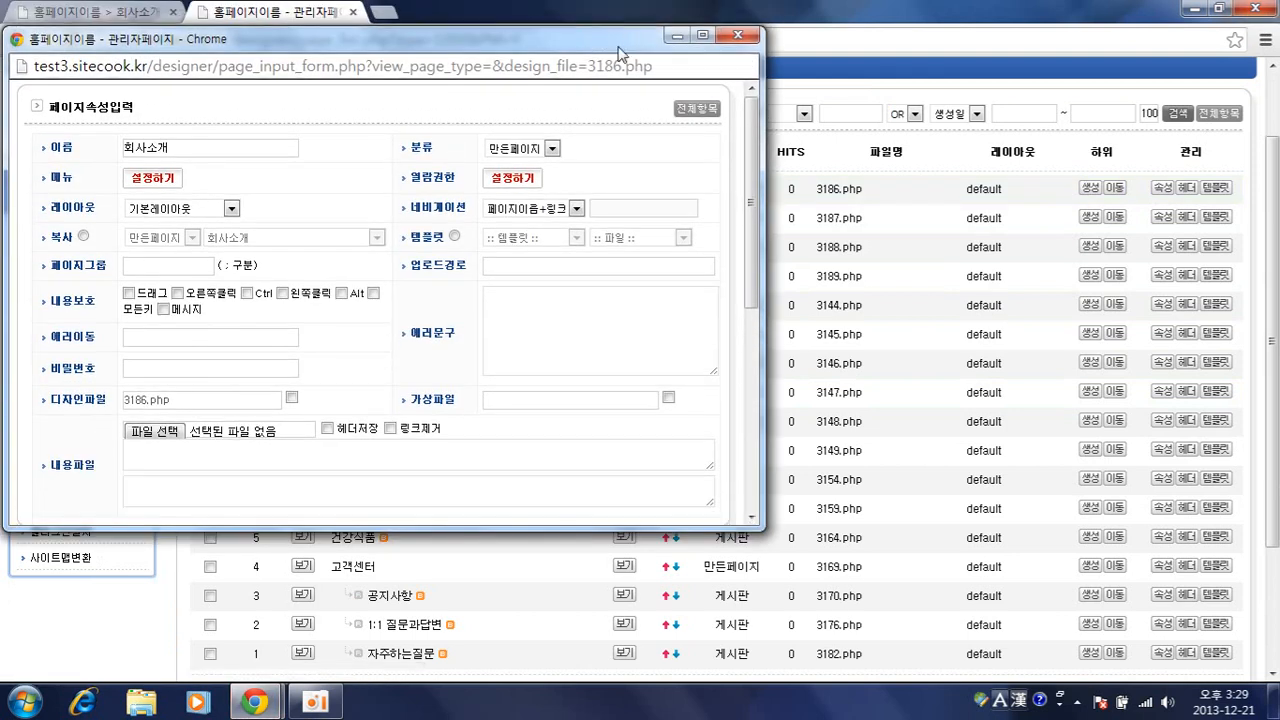
left_click_drag(607, 52, 760, 108)
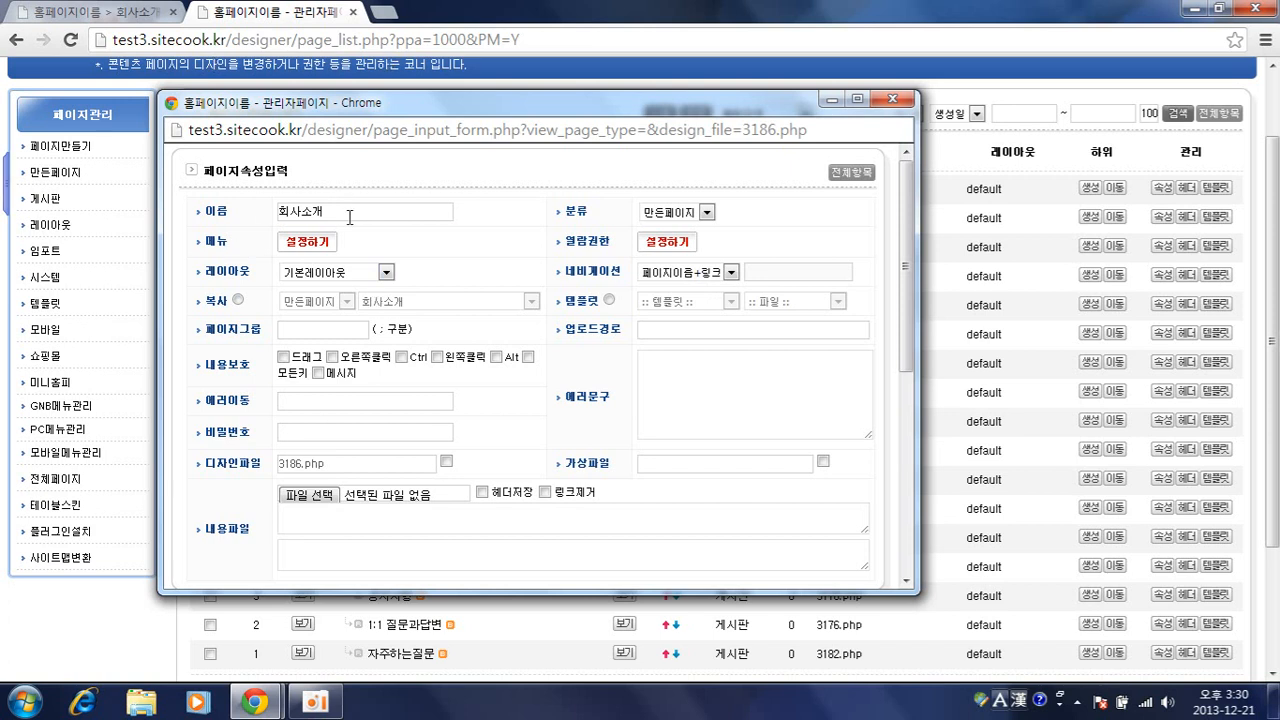
Change the 회사소개 page's 네비게이션 setting to 사용자입력
left_click_drag(352, 205, 265, 215)
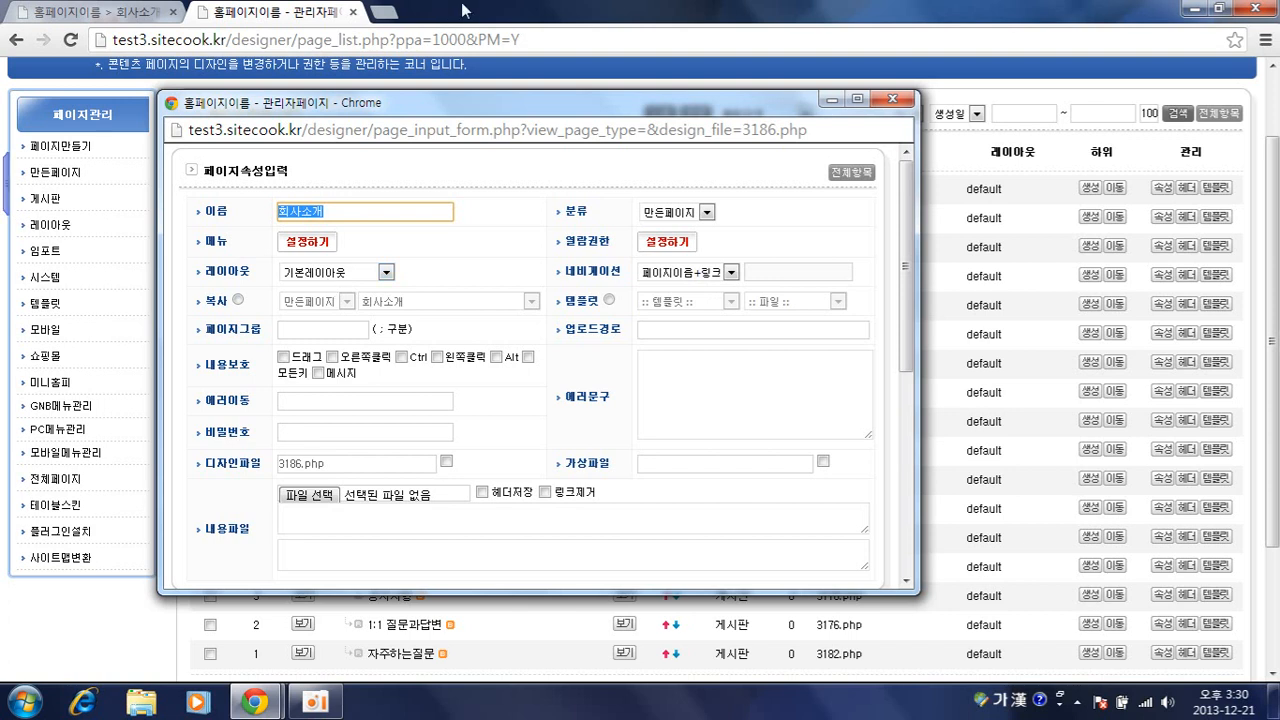
left_click(680, 278)
left_click(686, 306)
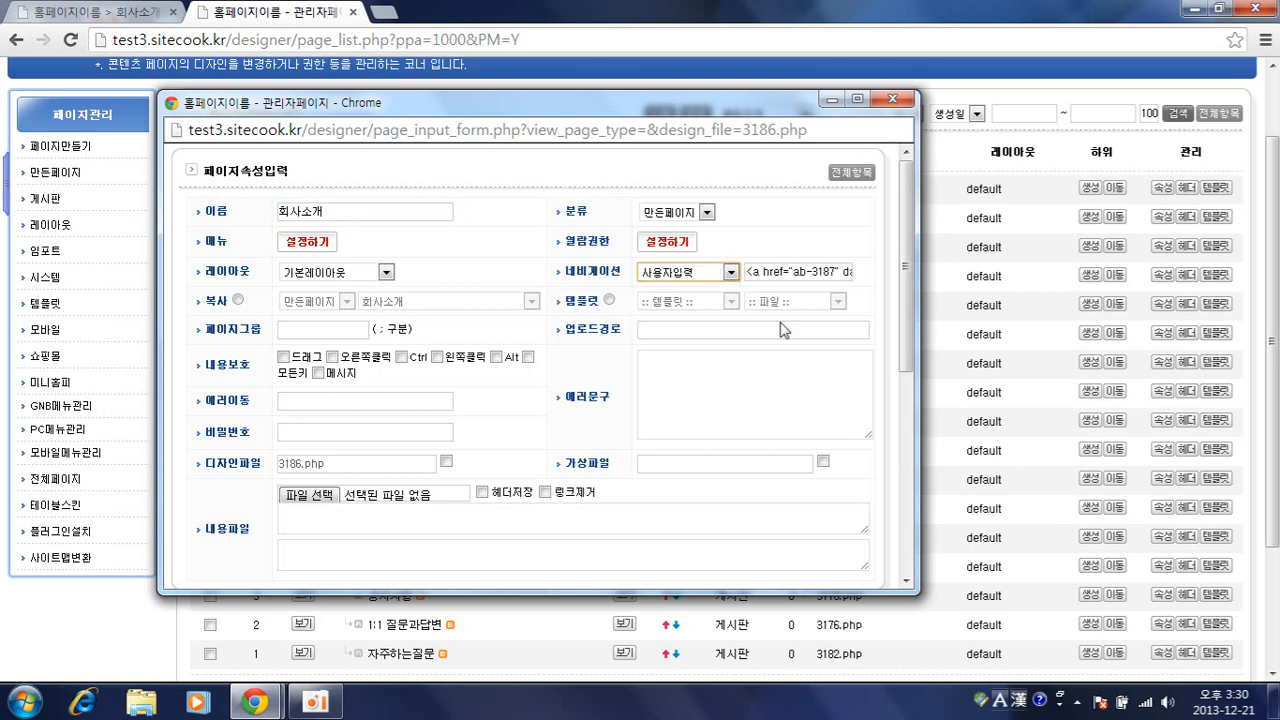
Copy the 네비게이션 link code into a new Notepad document and examine its 회사소개 link text
left_click(793, 276)
key("ctrl+a")
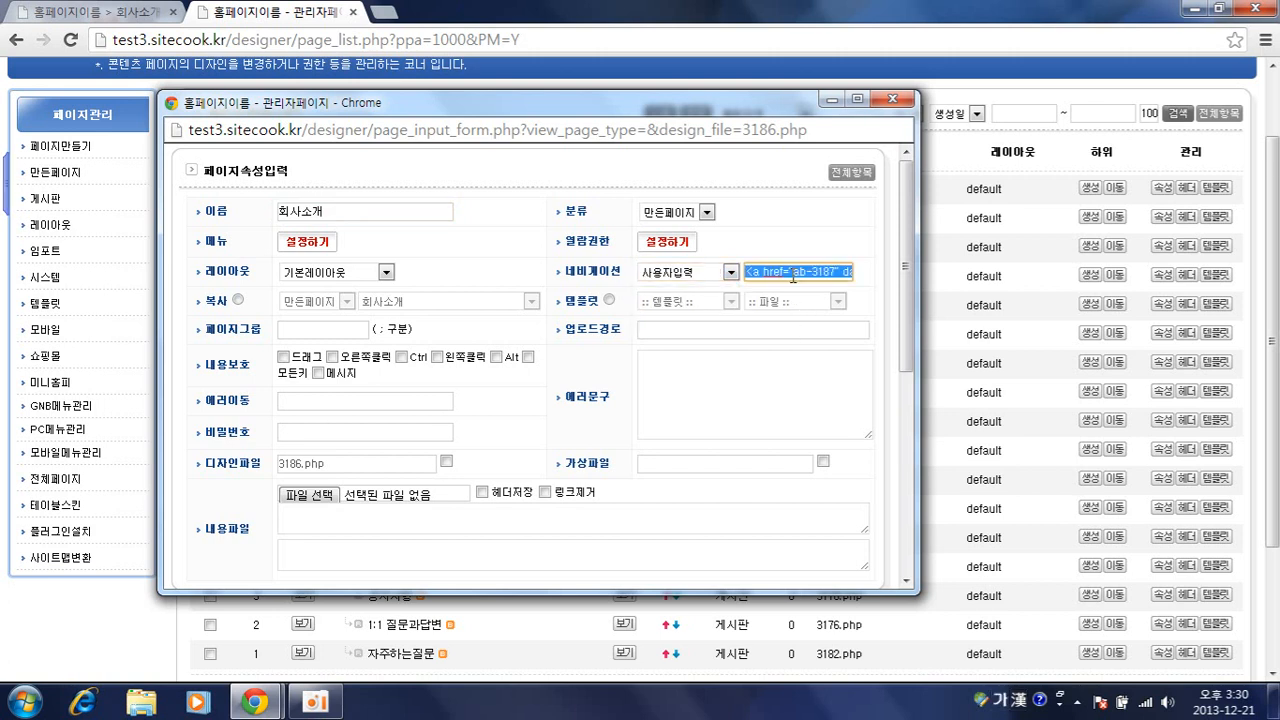
key("super")
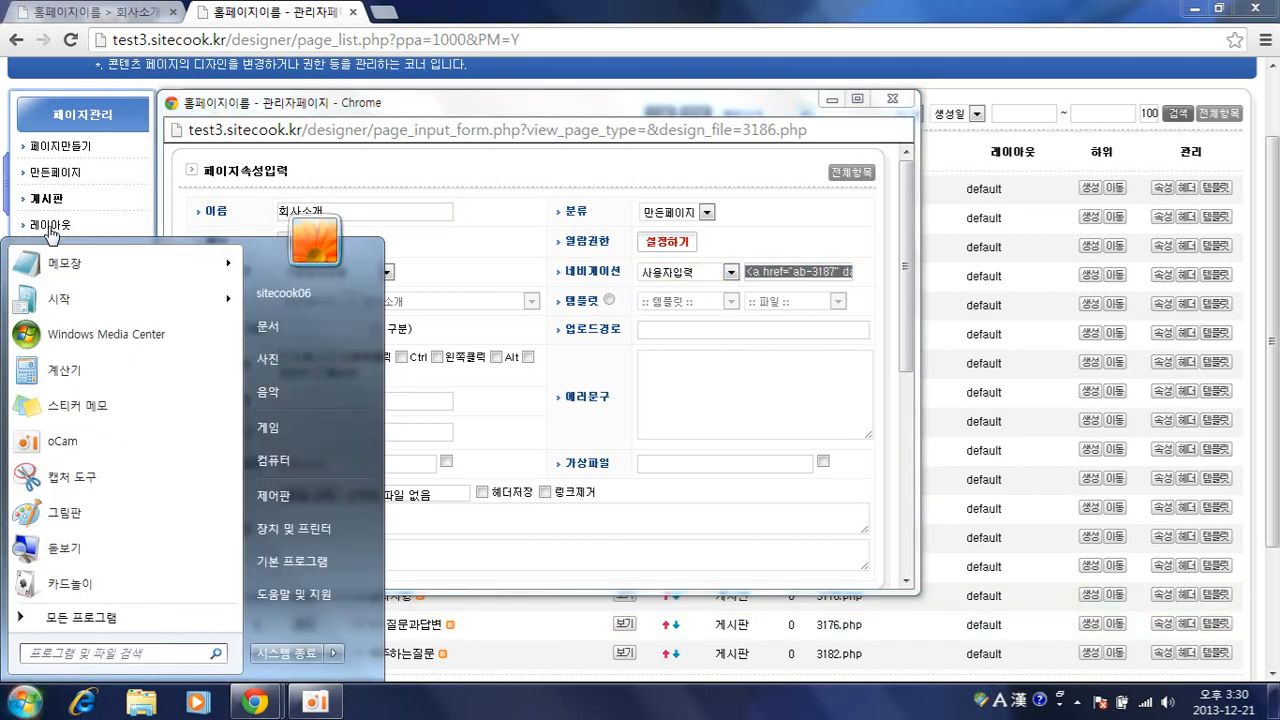
left_click(62, 263)
type("<a href=\"ab-3187\" data-gnb=\"Y\">회사소개</a>")
left_click_drag(548, 62, 710, 361)
left_click(704, 511)
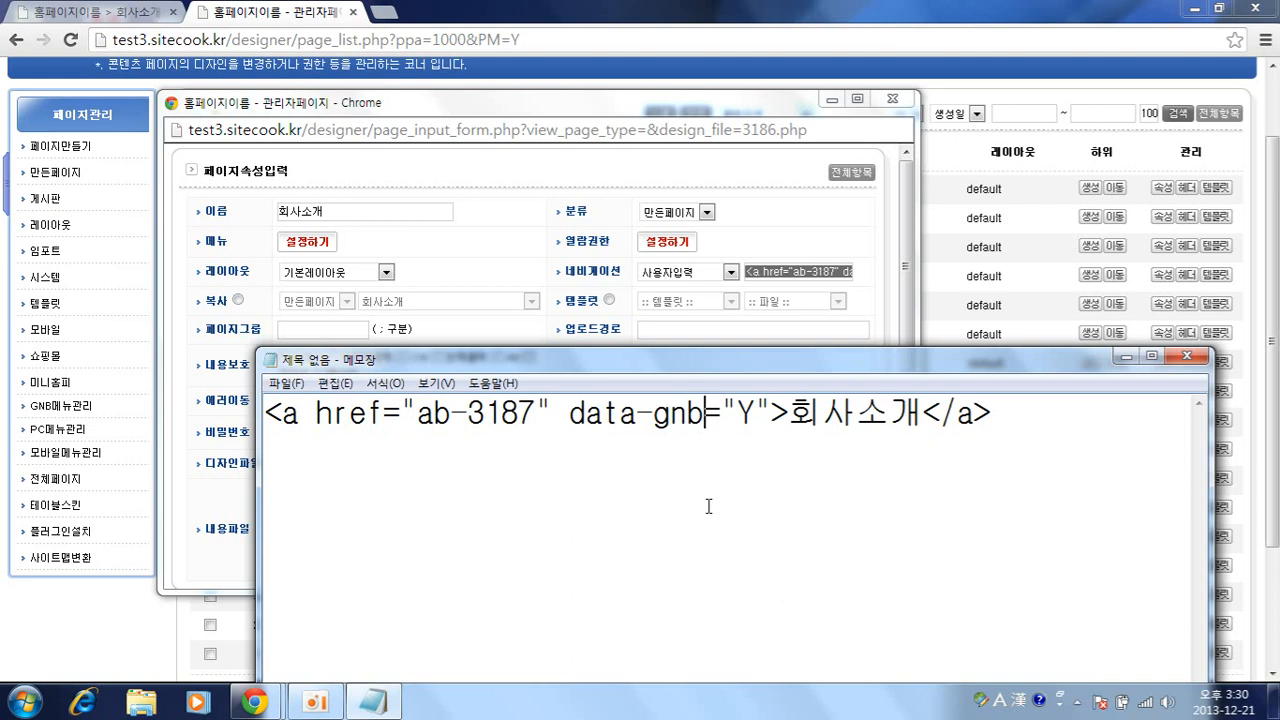
left_click_drag(790, 413, 930, 414)
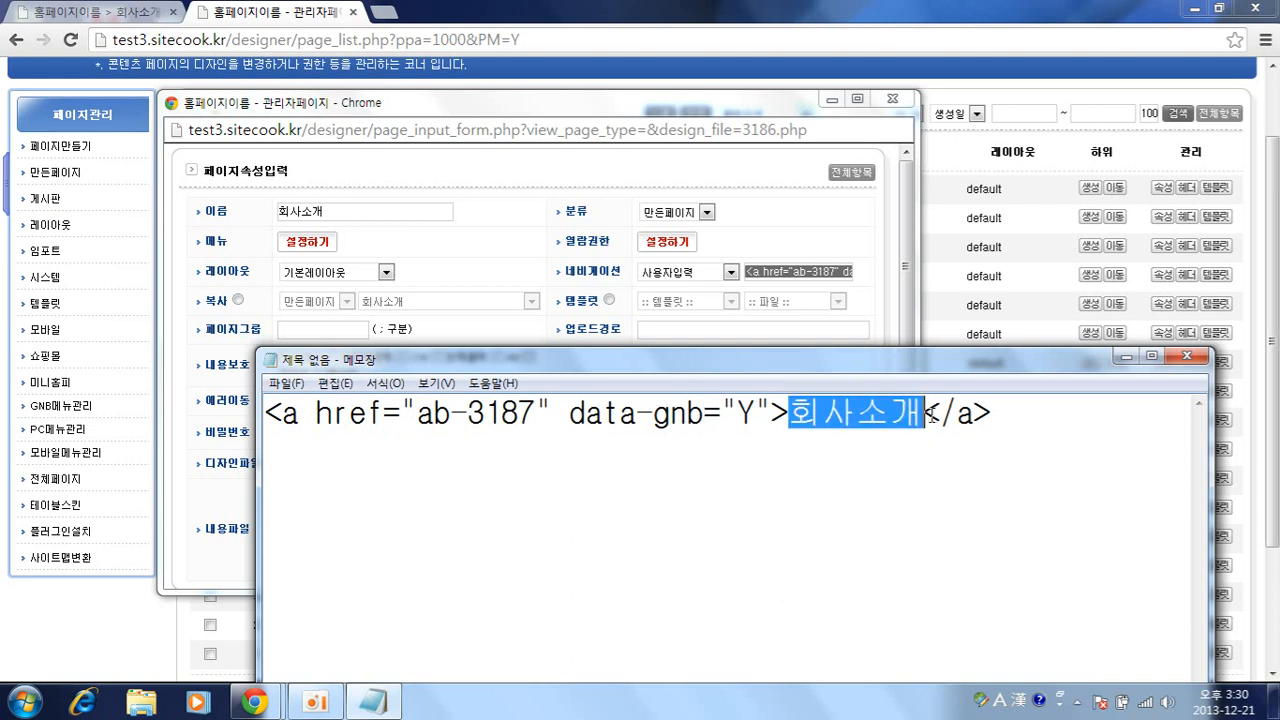
left_click(932, 415)
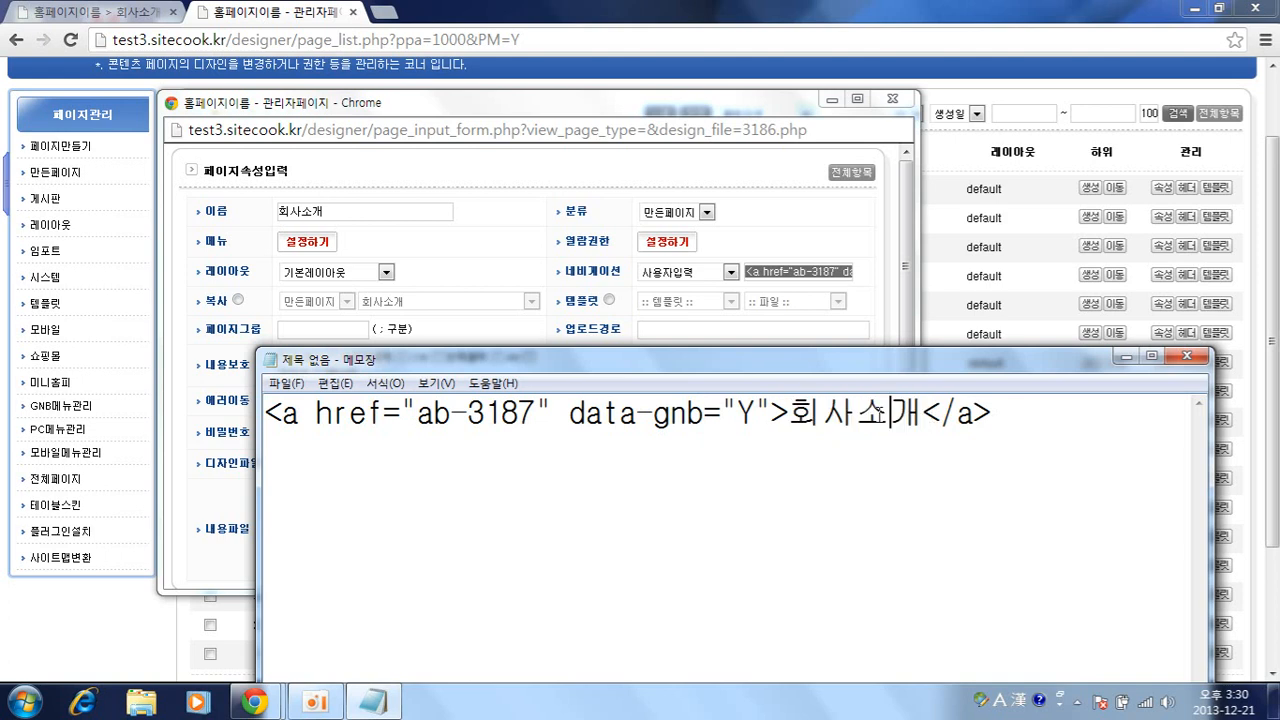
left_click_drag(792, 414, 940, 415)
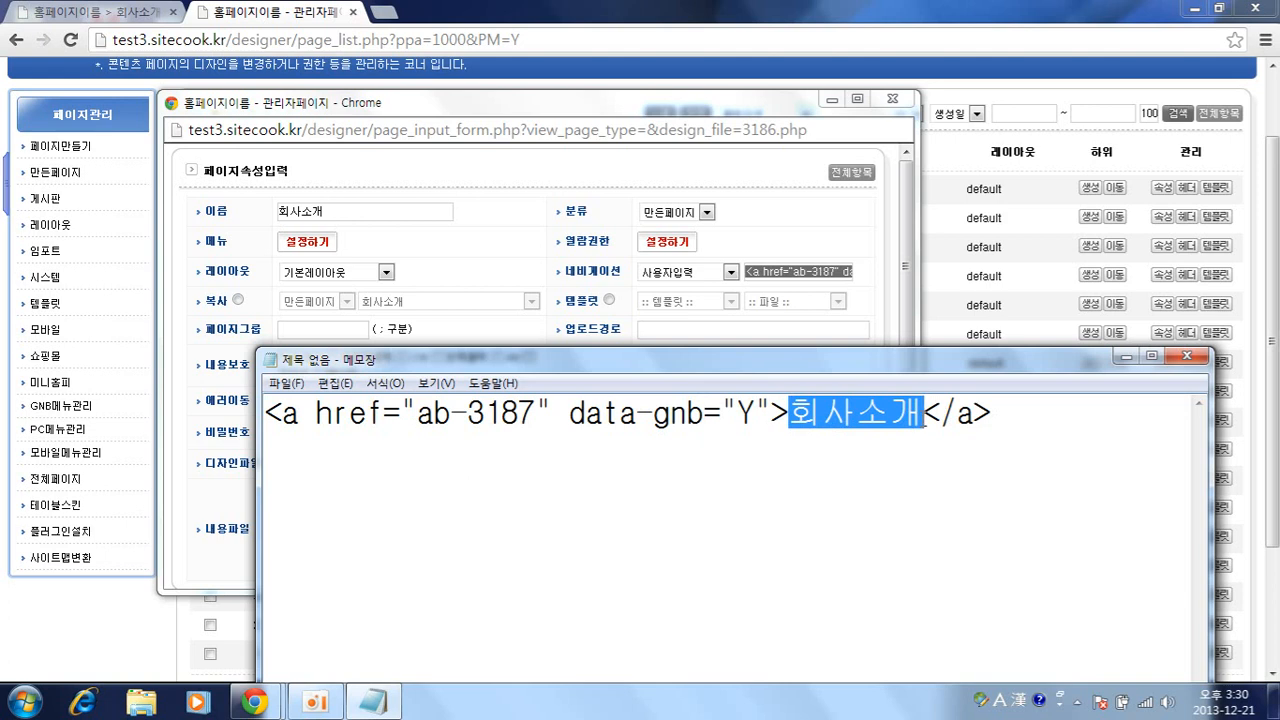
Replace the 회사소개 link text in the Notepad code with COMPANY
key("Hangul")
type("ㅊ")
key("BackSpace")
key("Hangul")
type("COMPANY")
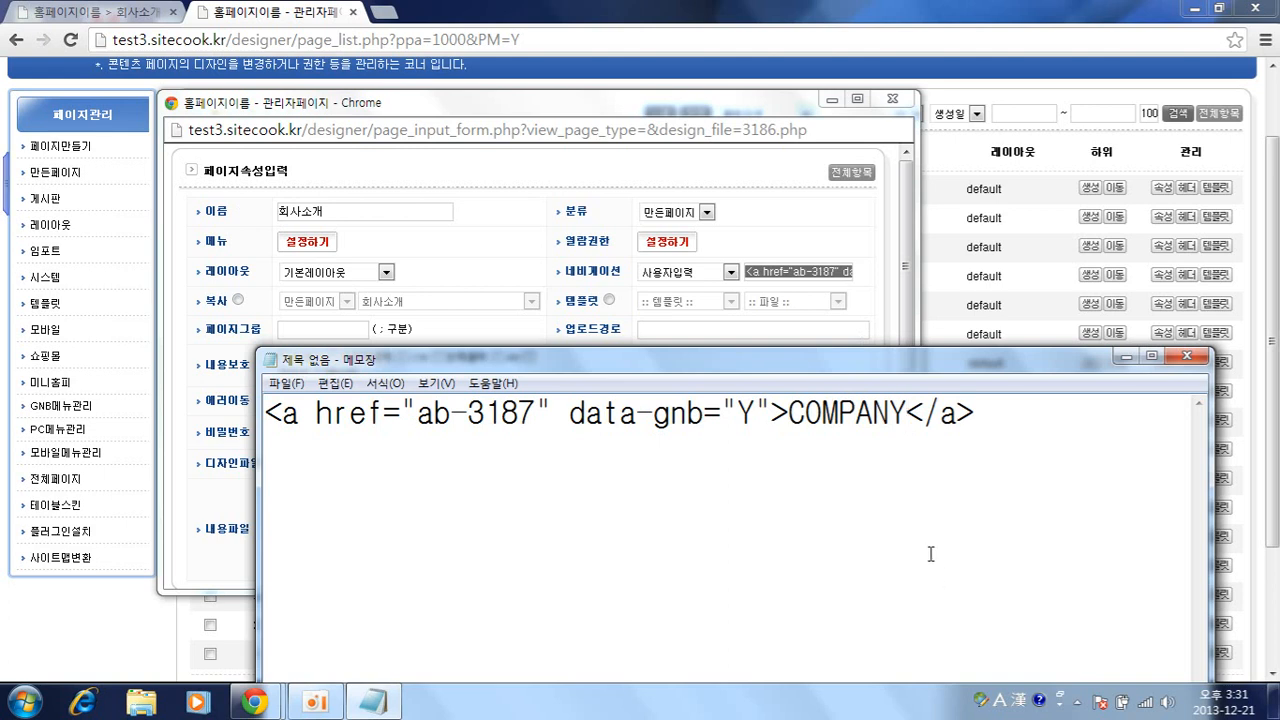
Examine the href address in the Notepad link code and compare it with the file names in the page list
left_click(492, 522)
left_click(300, 416)
left_click_drag(318, 416, 442, 427)
left_click(486, 421)
left_click_drag(534, 416, 411, 421)
left_click(492, 428)
left_click_drag(536, 418, 416, 432)
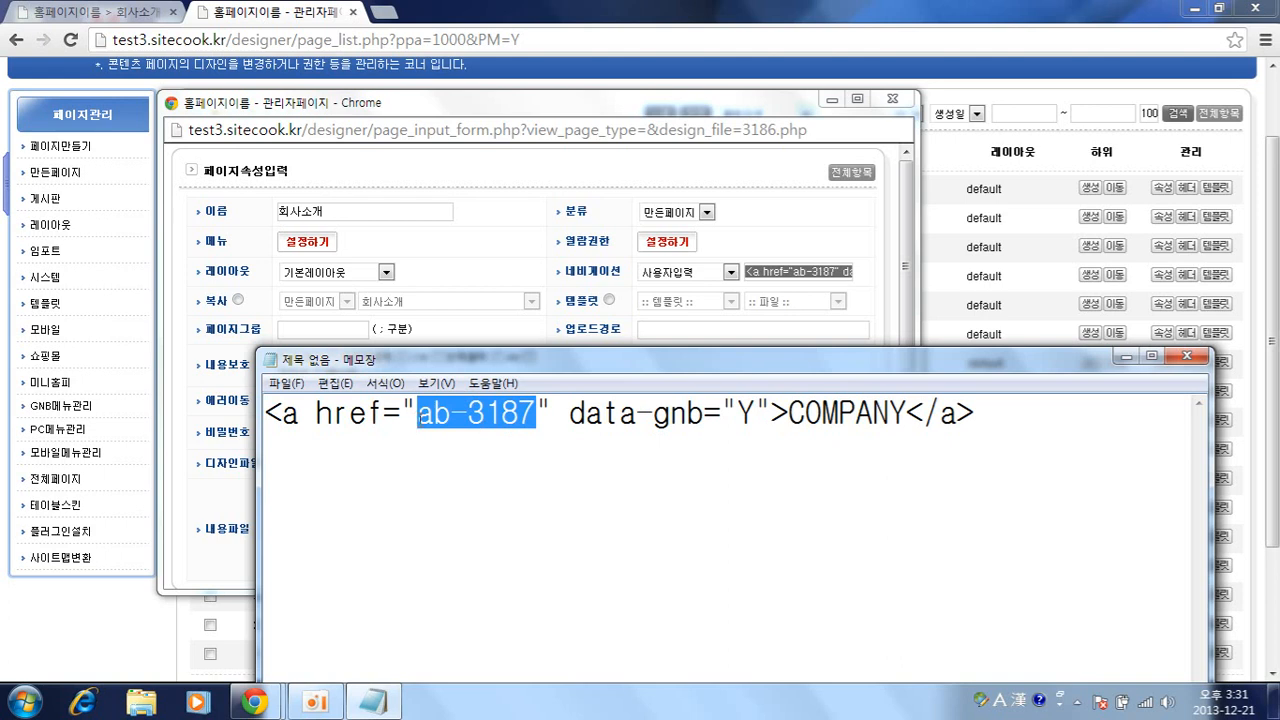
left_click(534, 425)
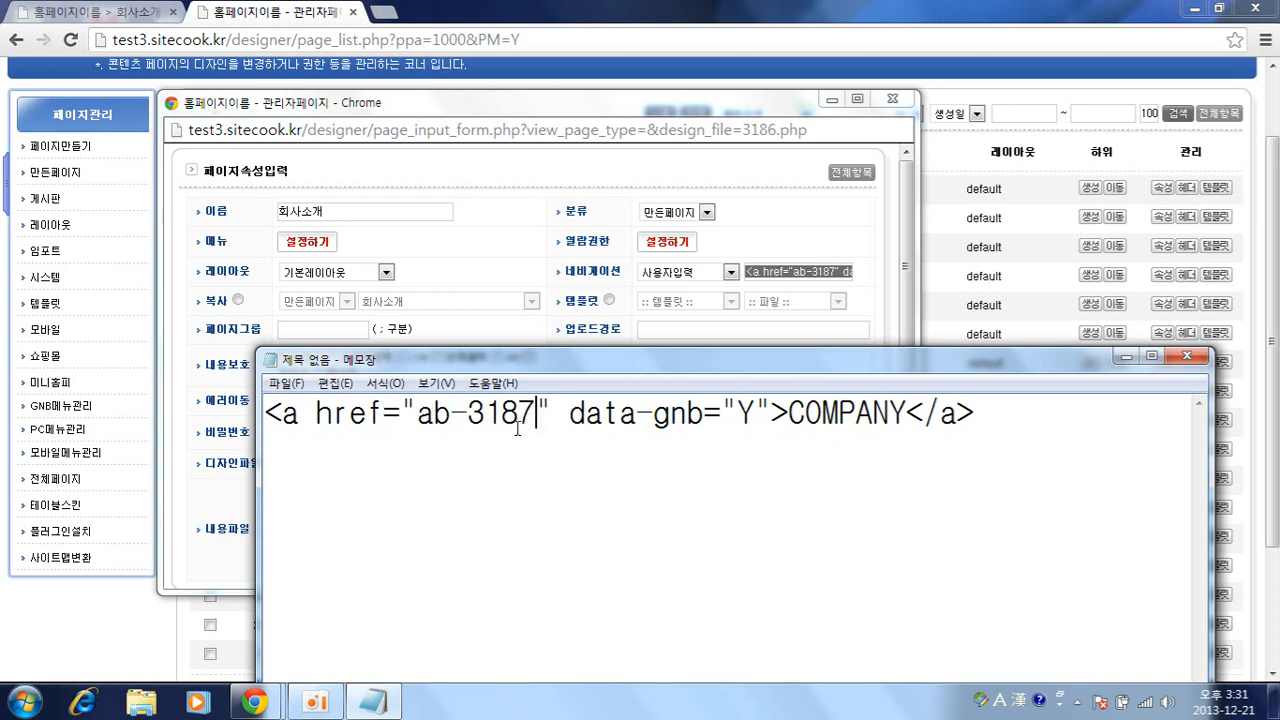
left_click(947, 286)
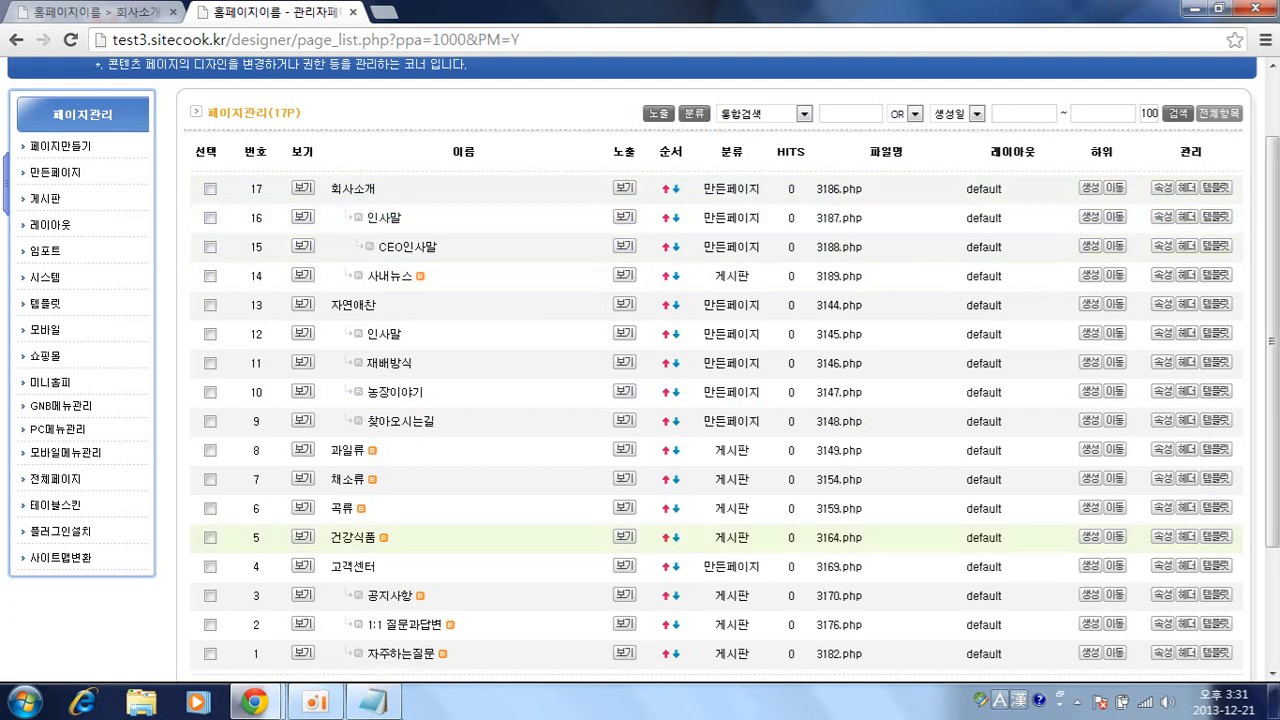
left_click(373, 702)
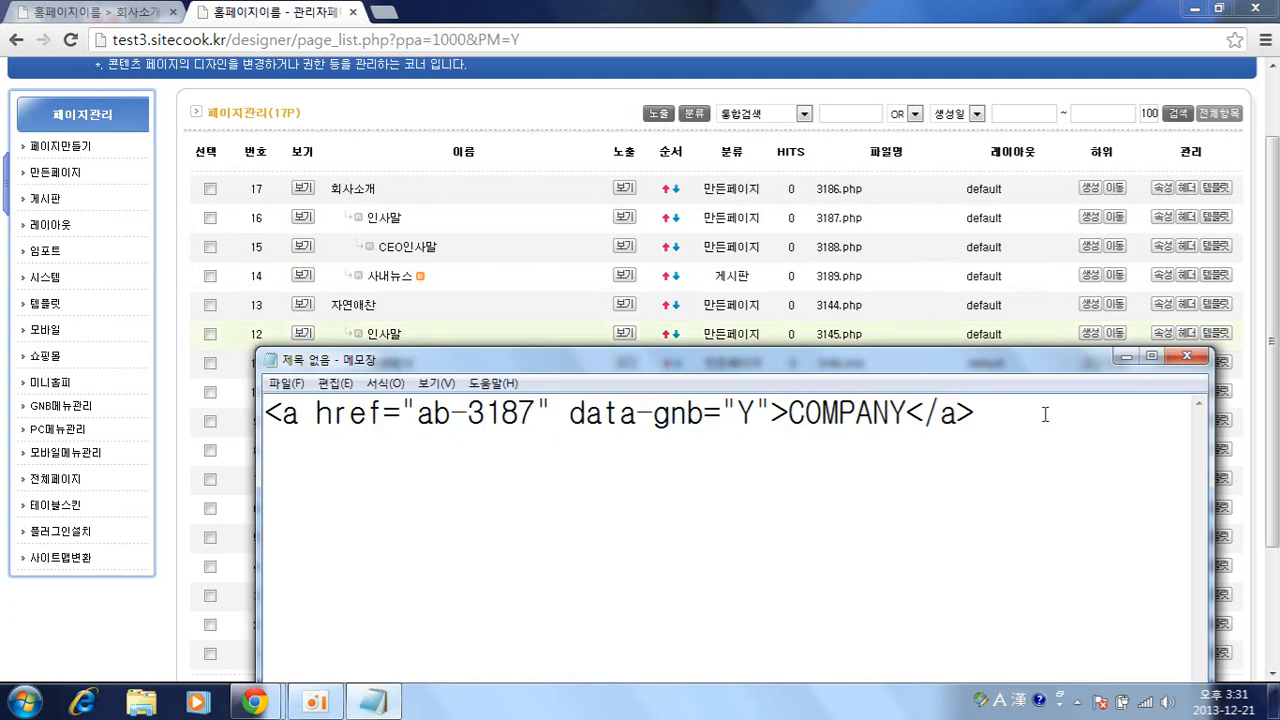
Copy the edited link code from Notepad into the 회사소개 page's 네비게이션 field and save the page properties
key("ctrl+a")
key("ctrl+c")
left_click(252, 702)
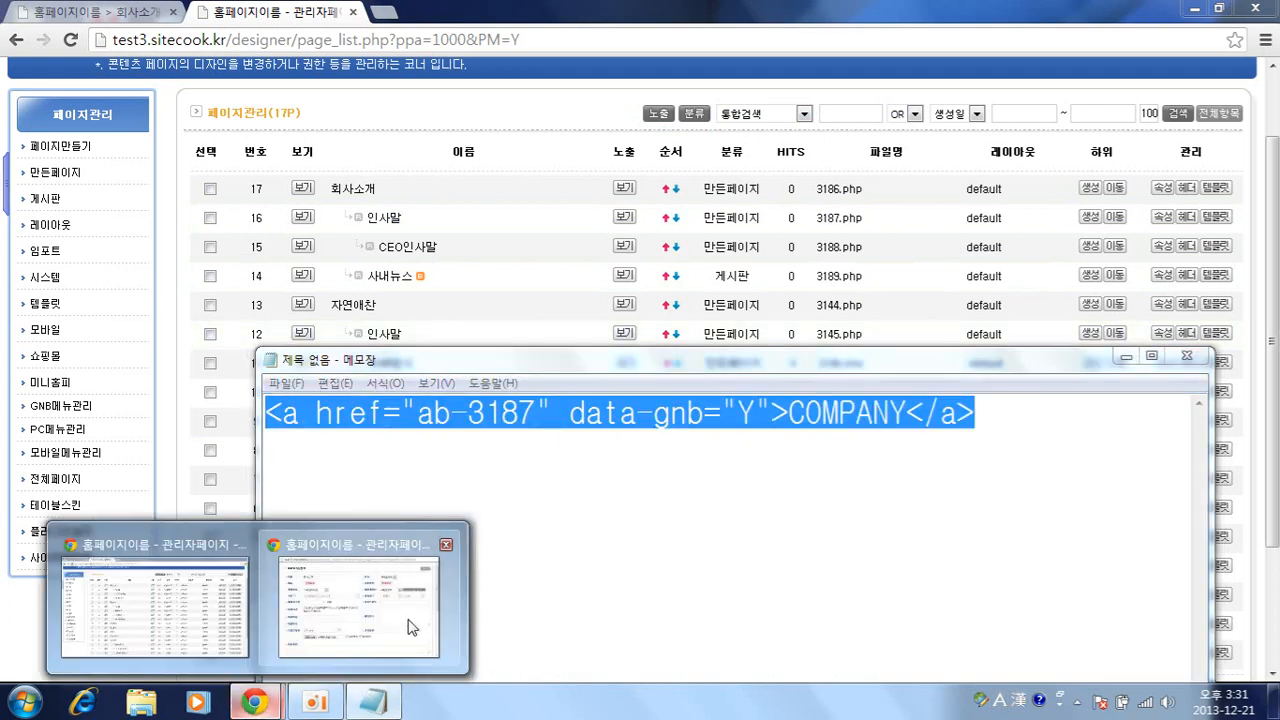
left_click(403, 632)
key("ctrl+v")
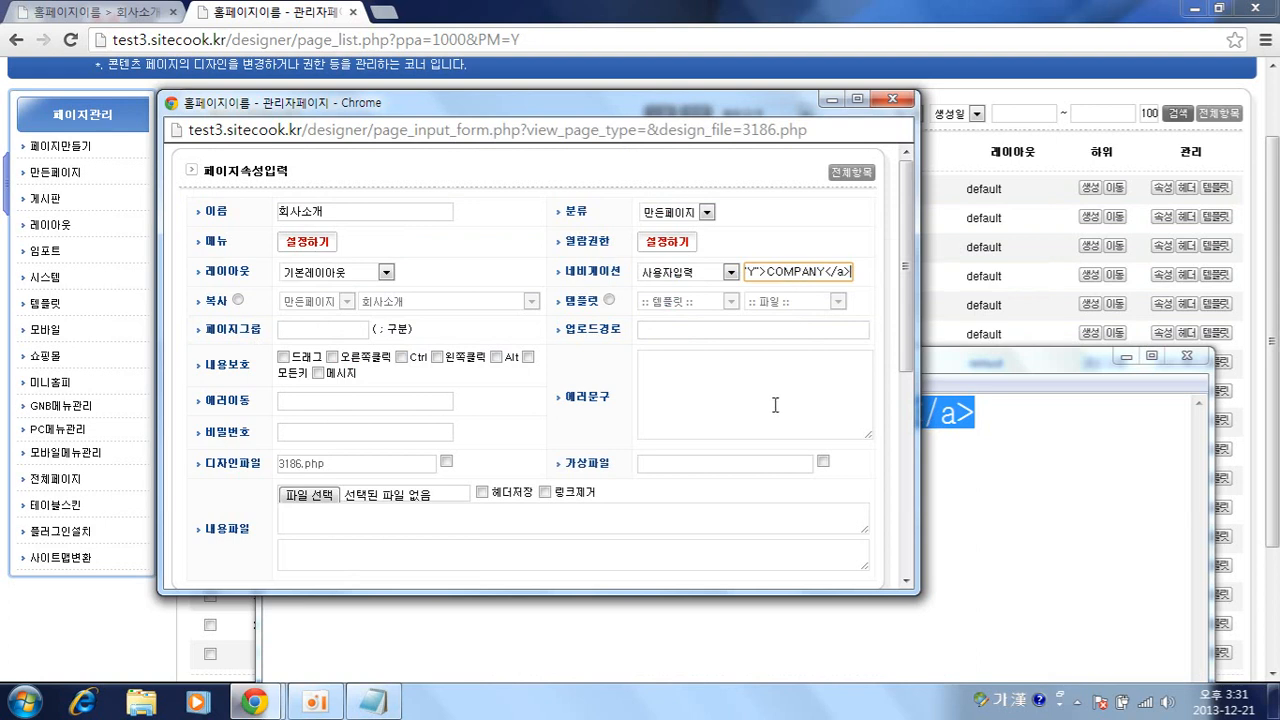
scroll(773, 402, "down", 3)
left_click(828, 331)
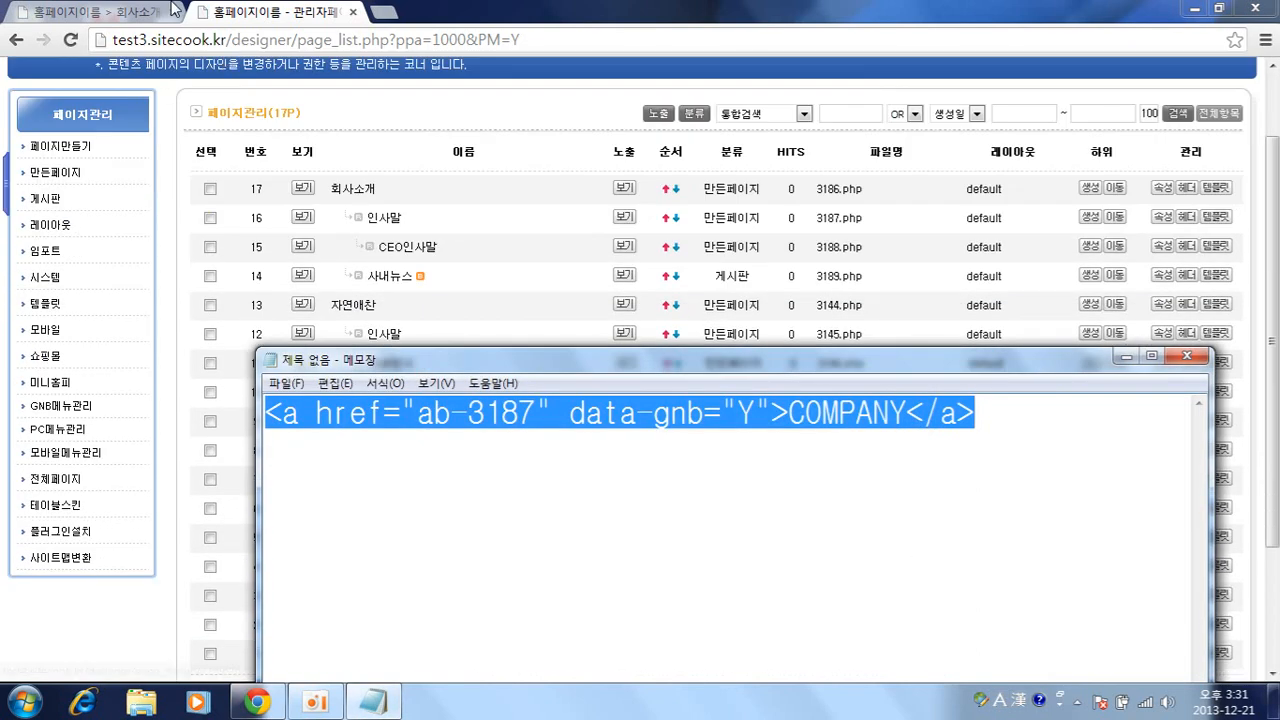
Switch to the website, reload its home page and follow the COMPANY main menu link
left_click(172, 10)
left_click(598, 138)
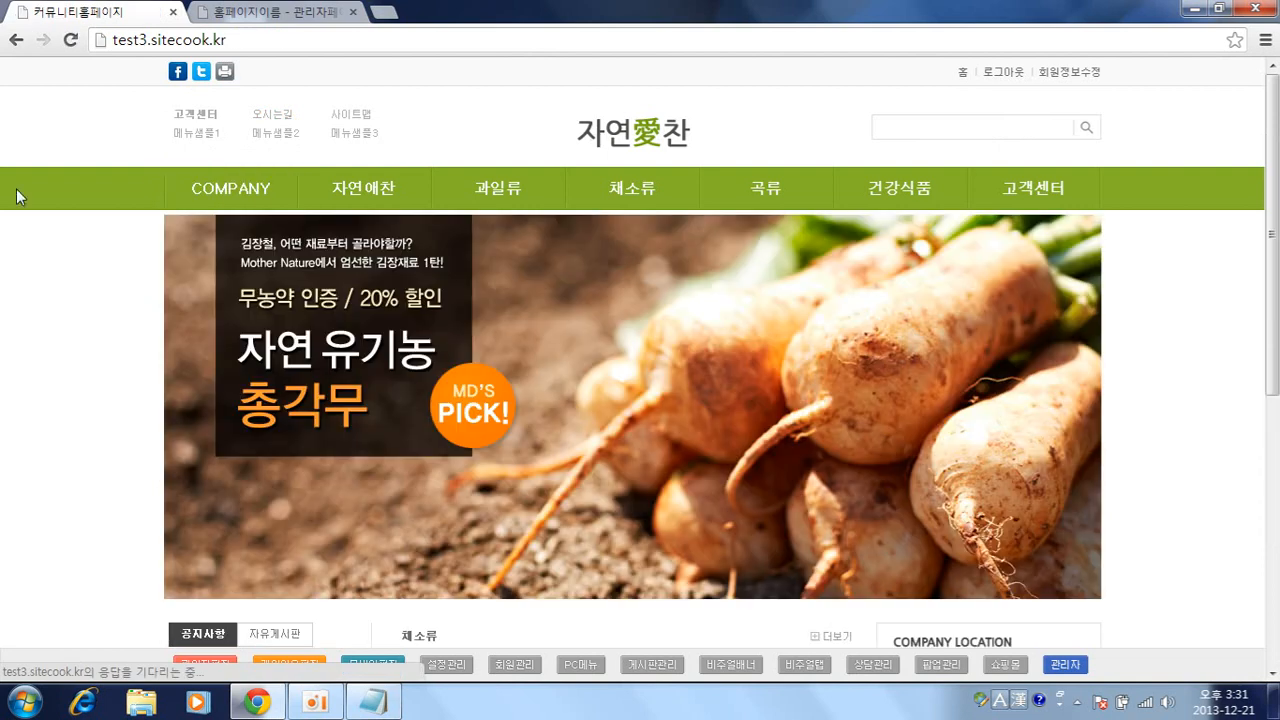
mouse_move(206, 194)
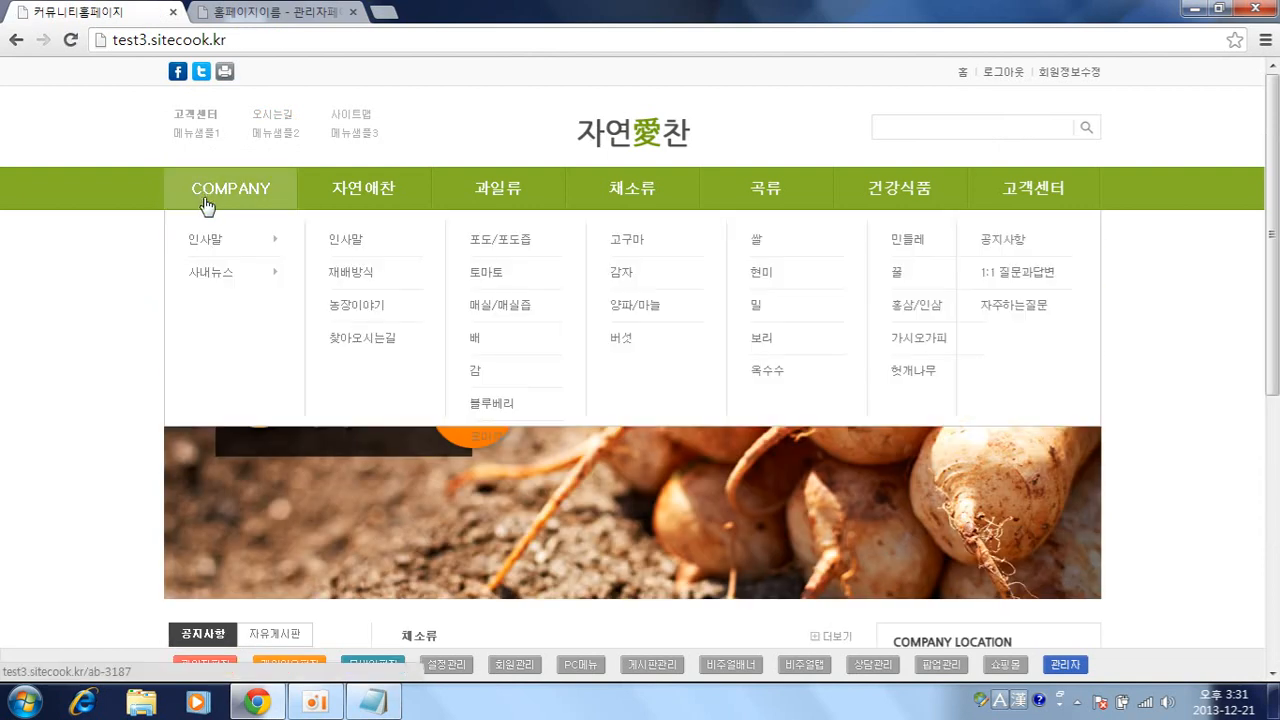
left_click(206, 200)
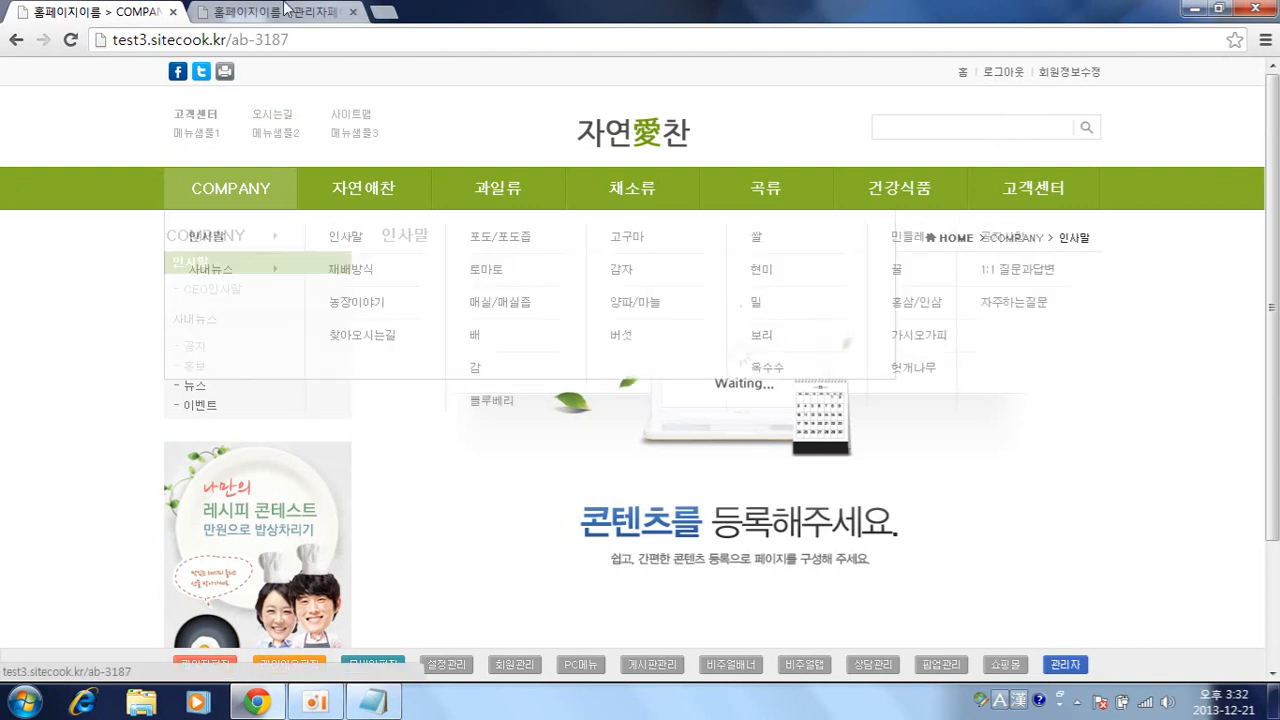
In the administrator, change the 회사소개 page's 네비게이션 link address to ab-3189 and save the properties
left_click(275, 12)
left_click(1165, 188)
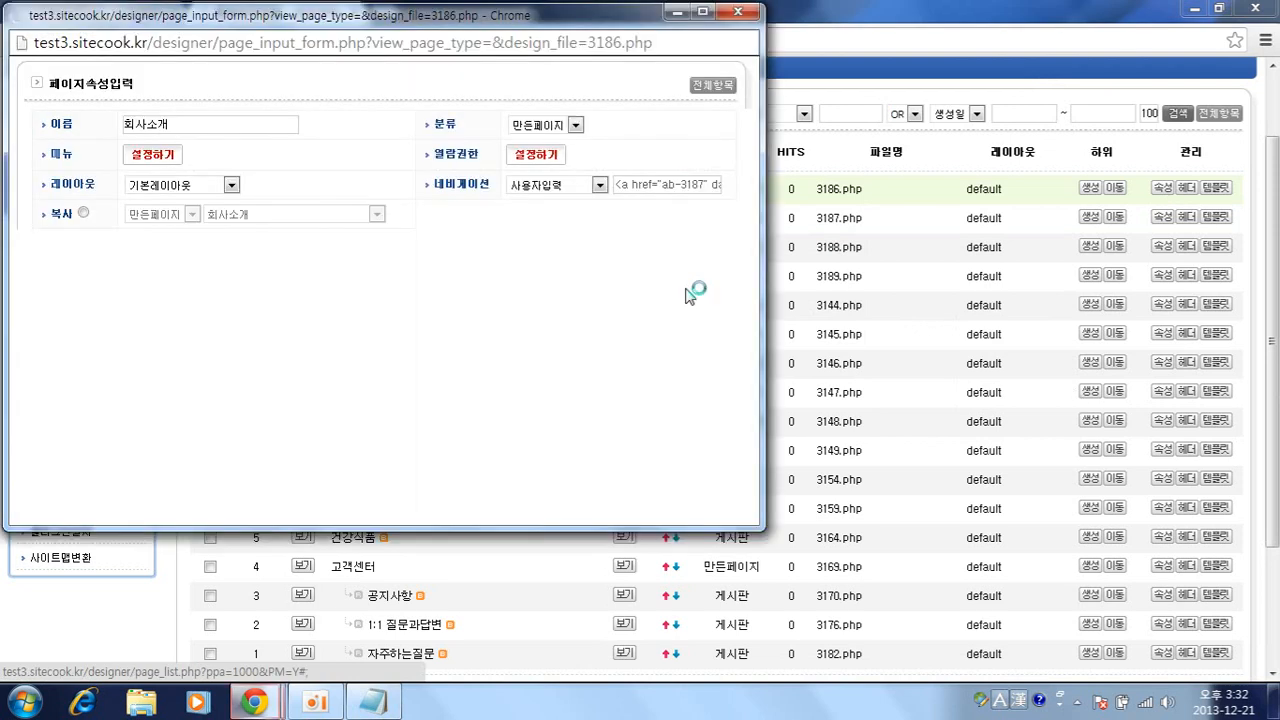
left_click(945, 420)
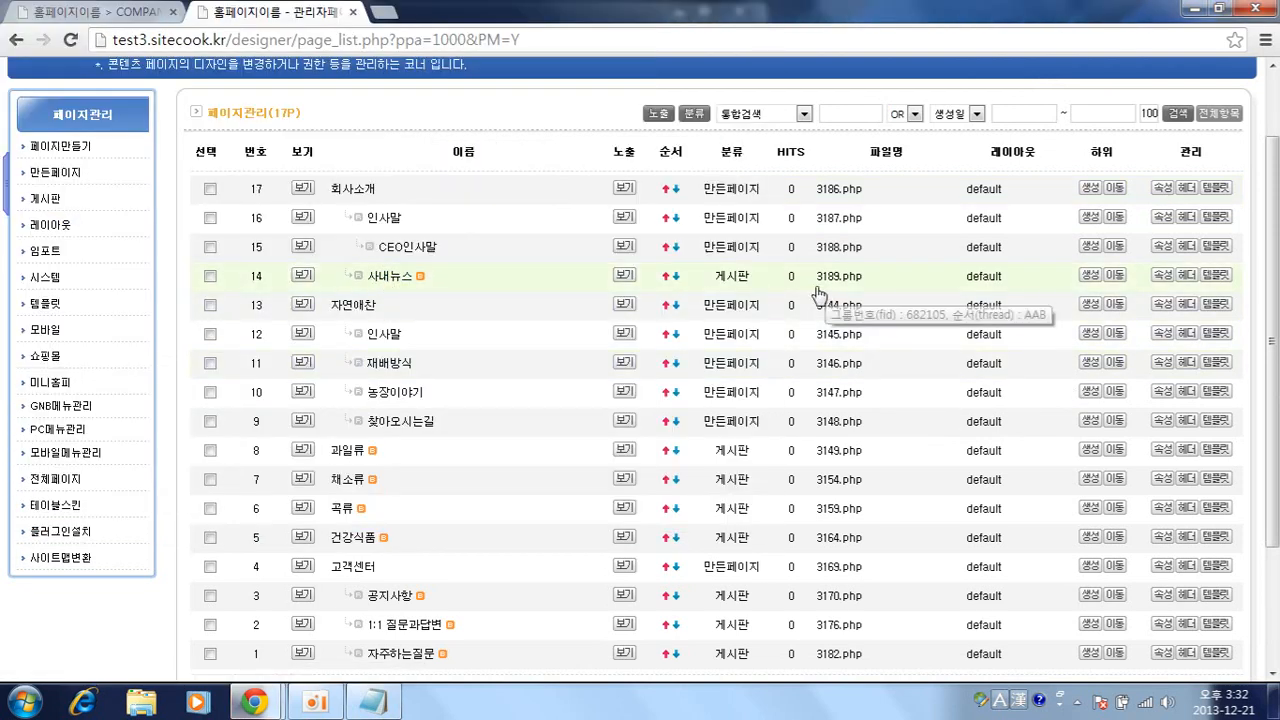
left_click(1165, 188)
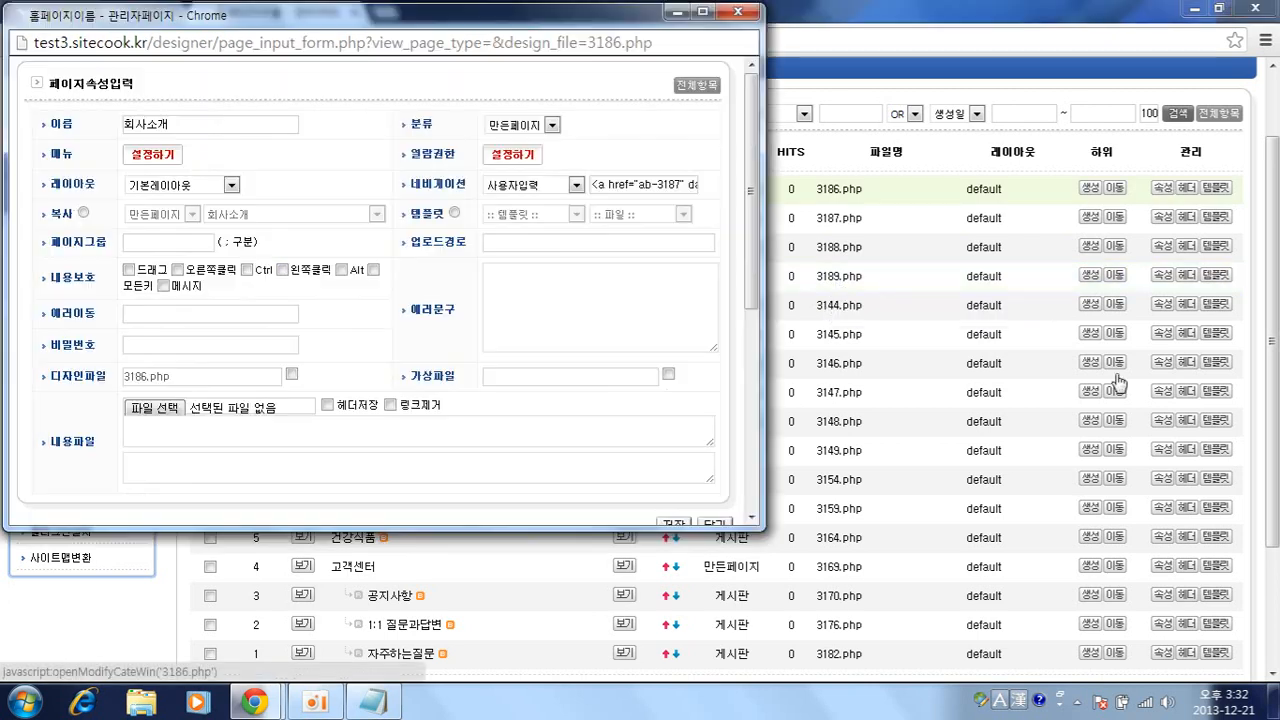
left_click(676, 189)
key("BackSpace")
type("9")
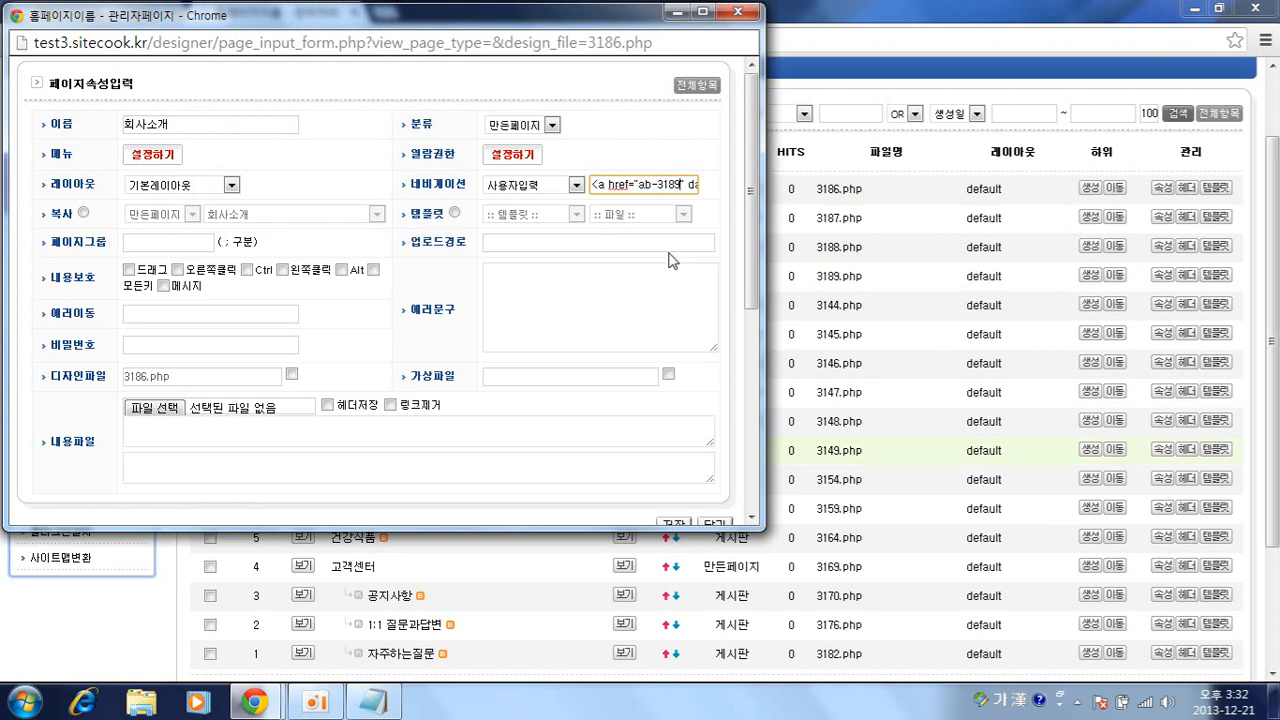
left_click(676, 523)
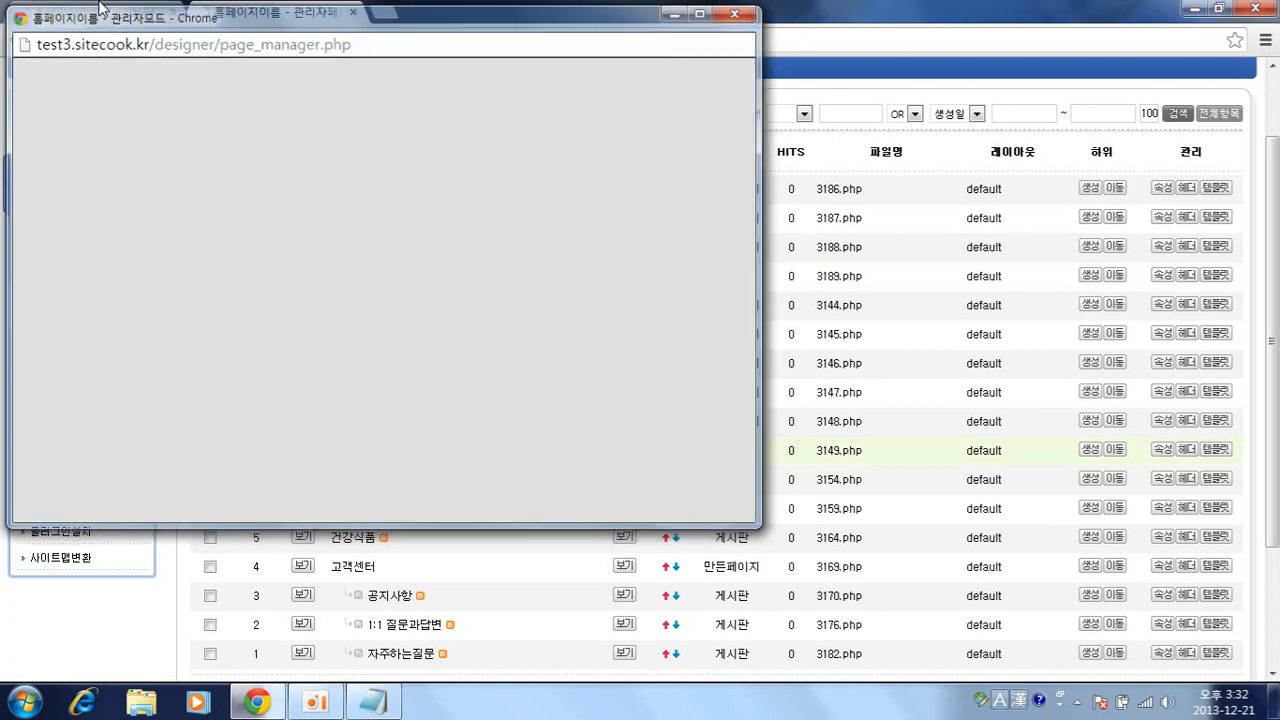
Return to the website and test where the COMPANY main menu link leads
left_click(100, 8)
left_click(211, 187)
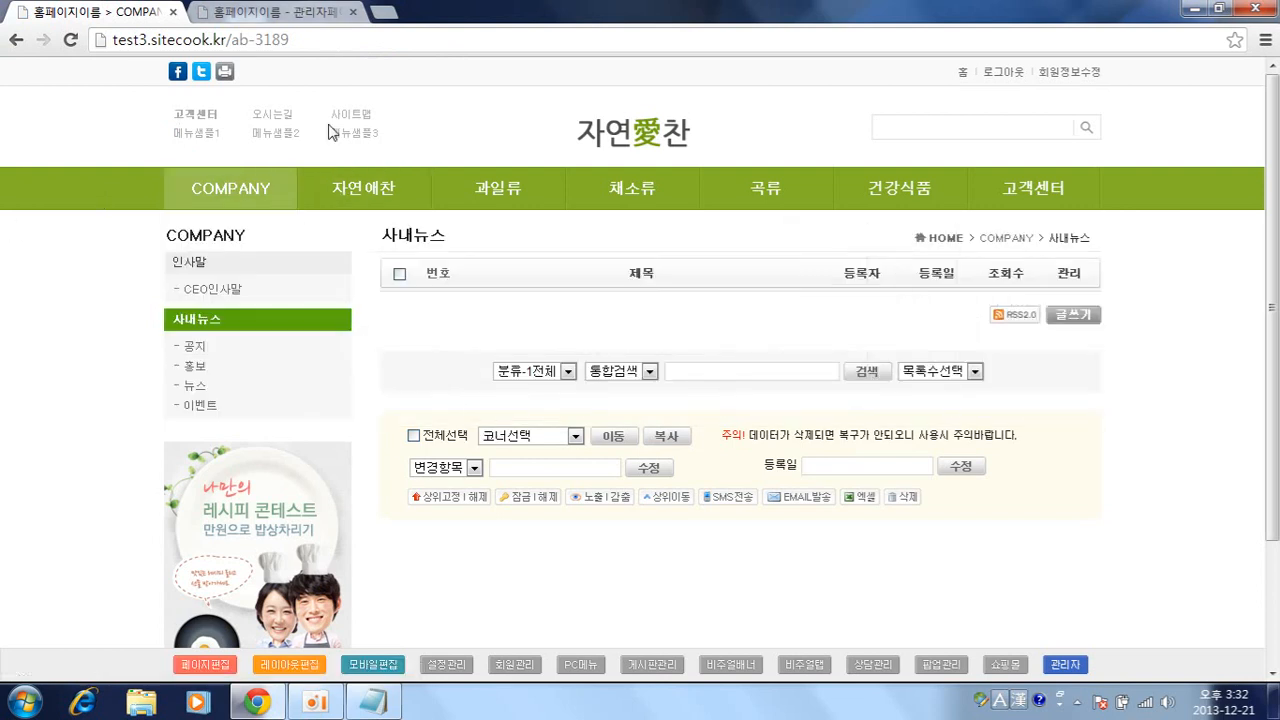
mouse_move(208, 194)
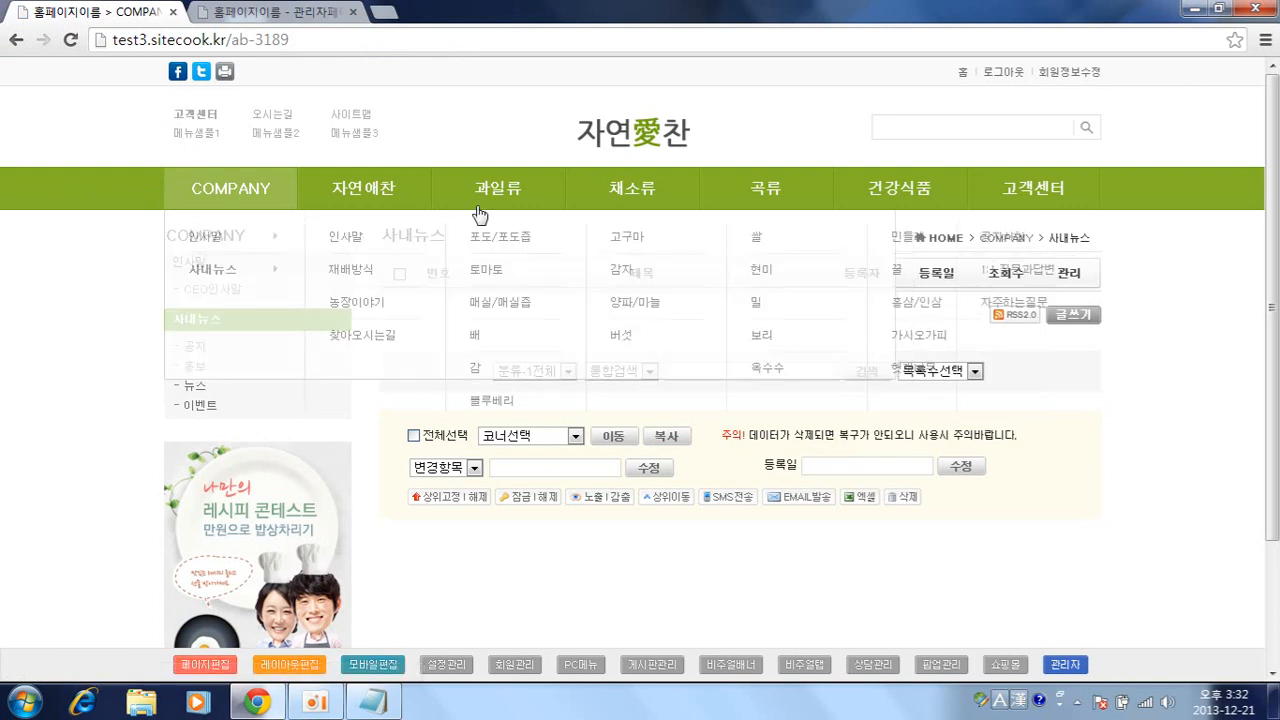
Visit the 과일류, 채소류, 곡류, 건강식품 and 고객센터 menu pages, and return to the COMPANY page
left_click(479, 214)
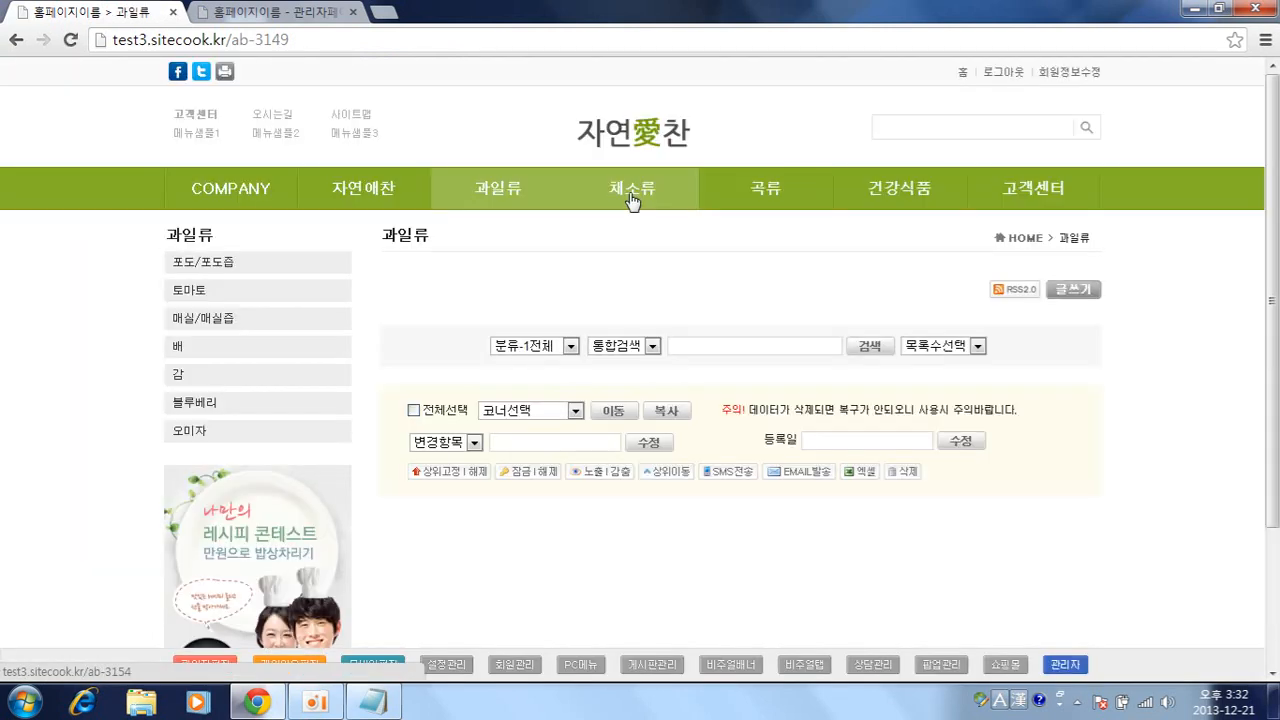
left_click(634, 200)
left_click(770, 198)
left_click(877, 198)
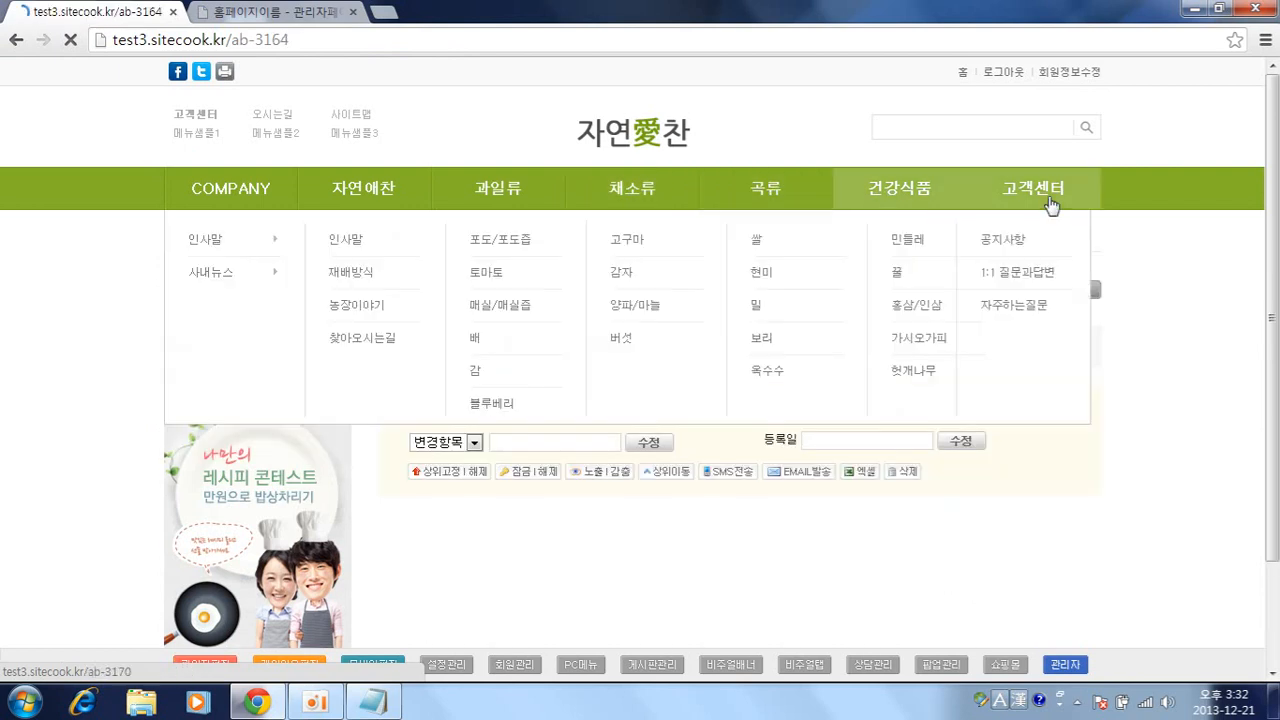
left_click(1051, 195)
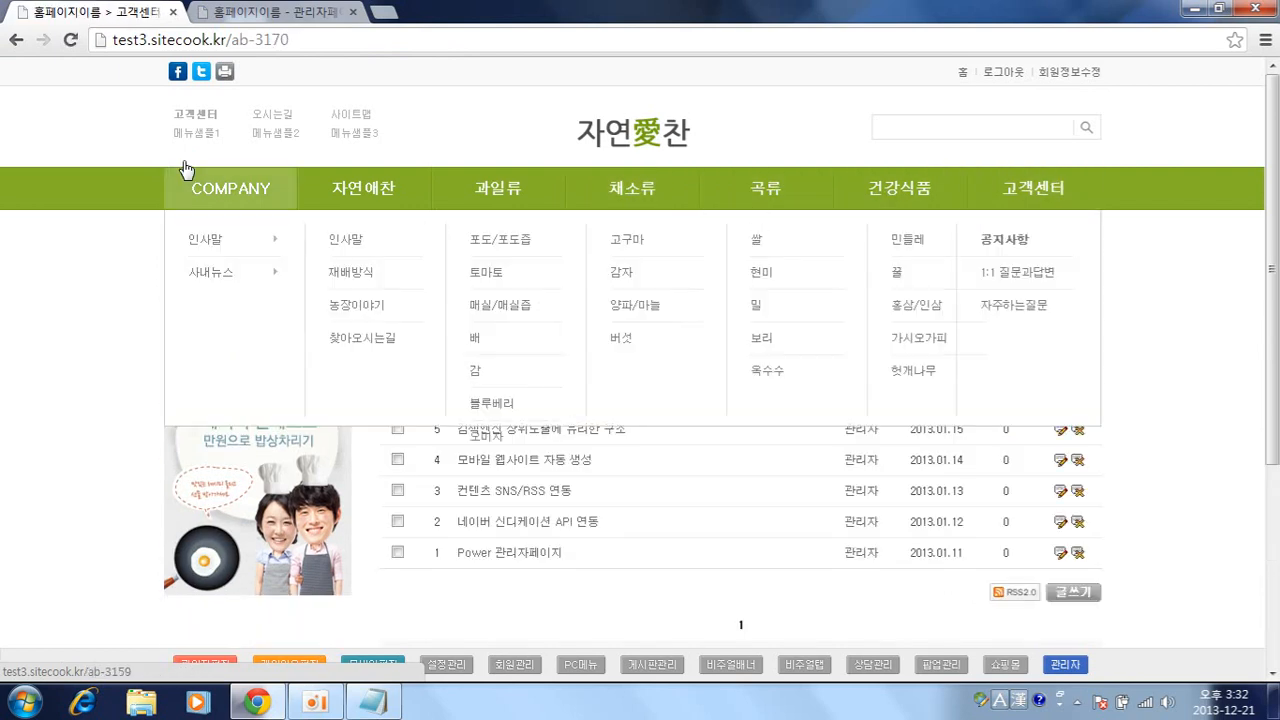
left_click(191, 197)
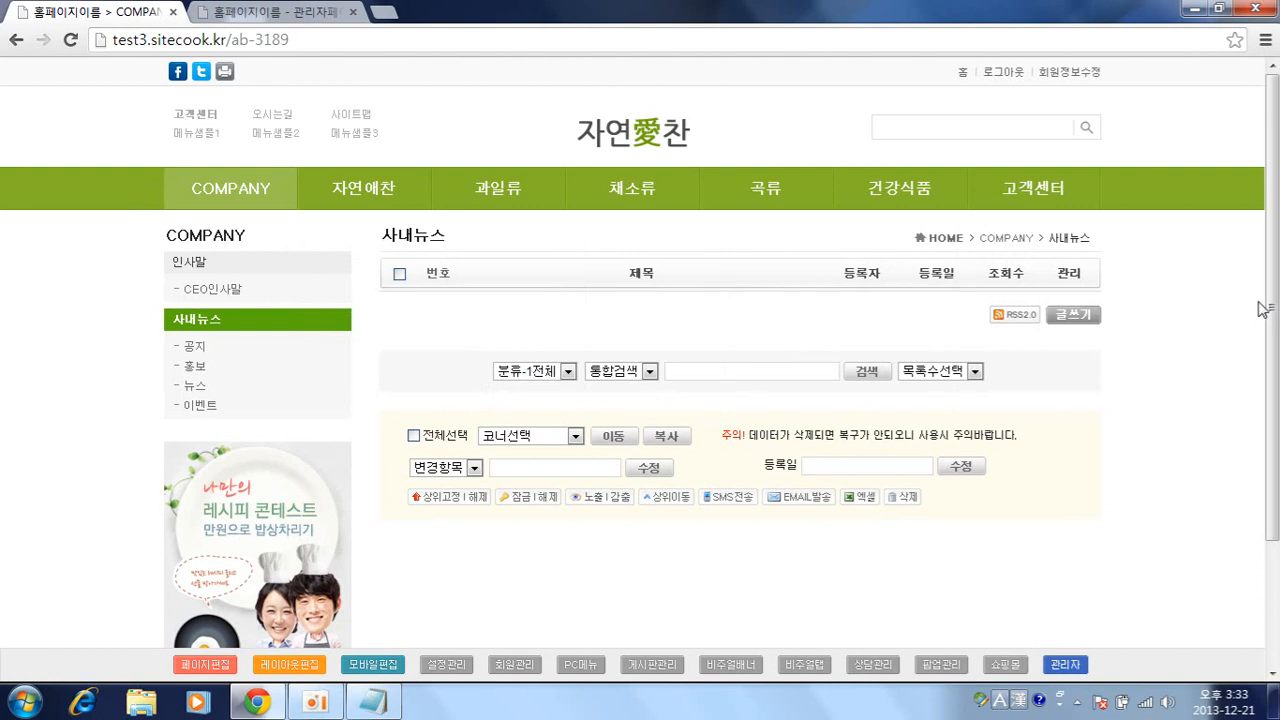
Move the 자연애찬 page group above 회사소개 in the administrator's page list and check the website's main menu order
key("ctrl+Tab")
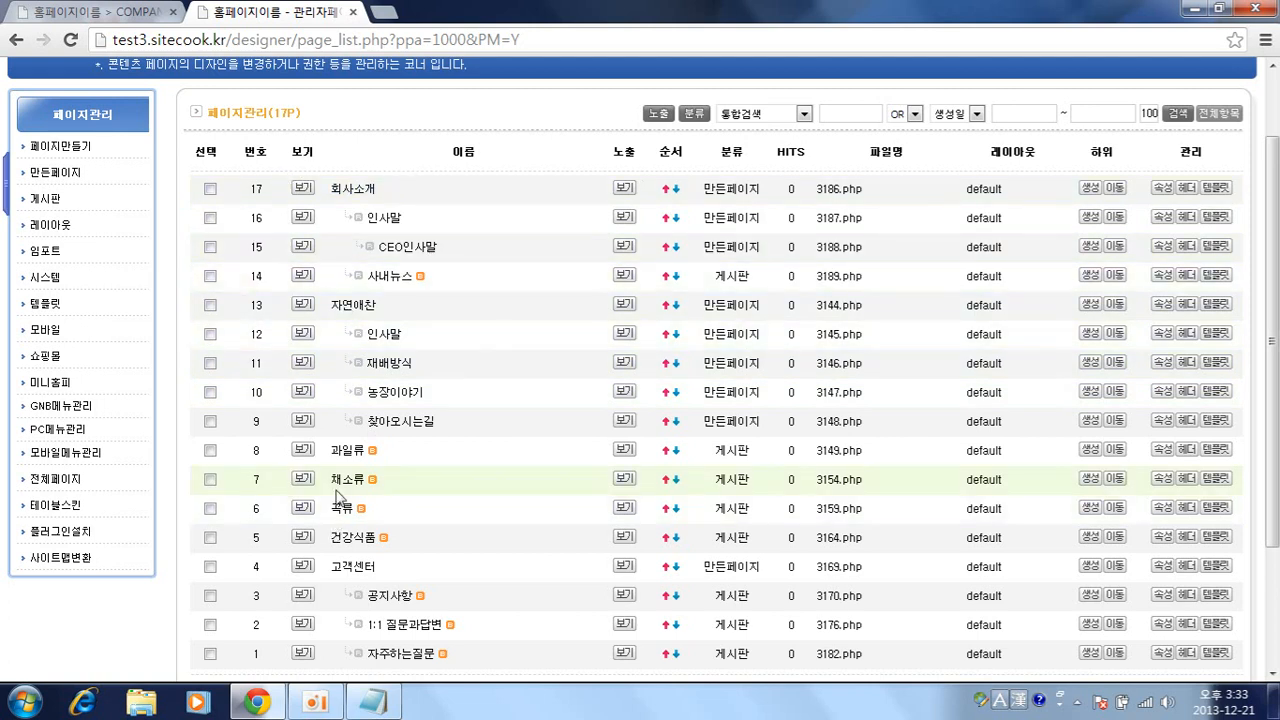
left_click(115, 10)
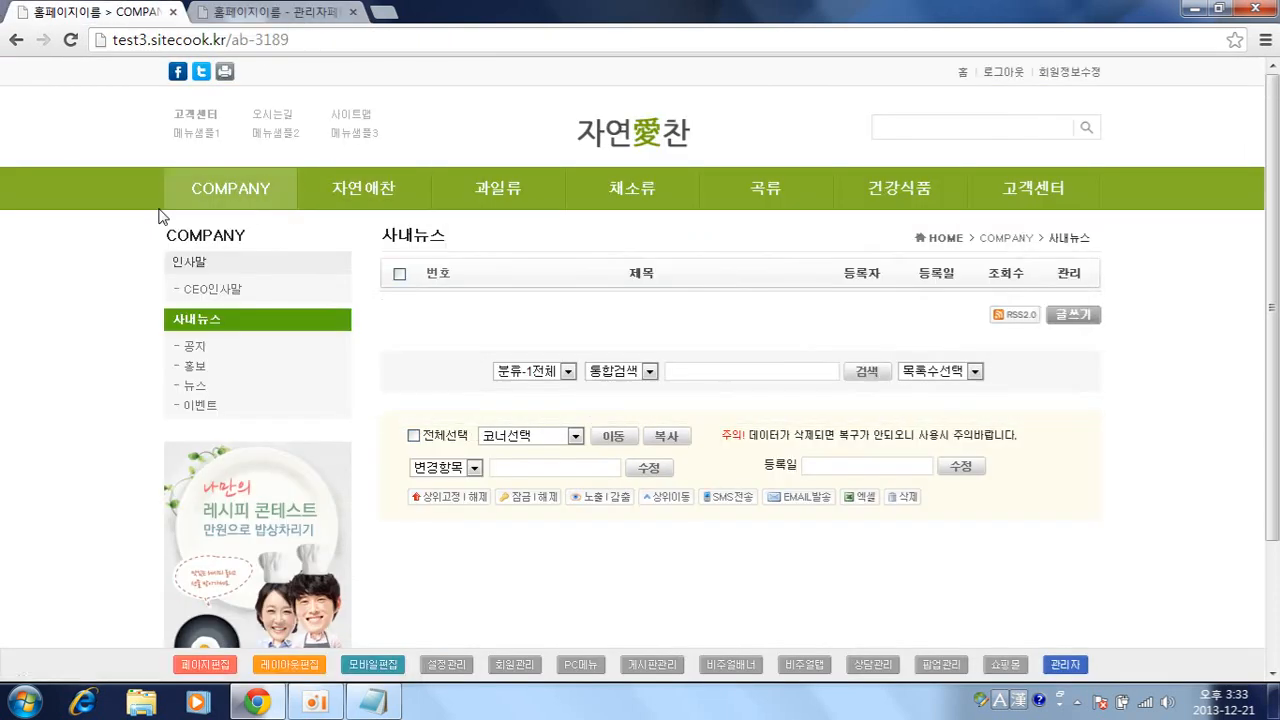
left_click(275, 12)
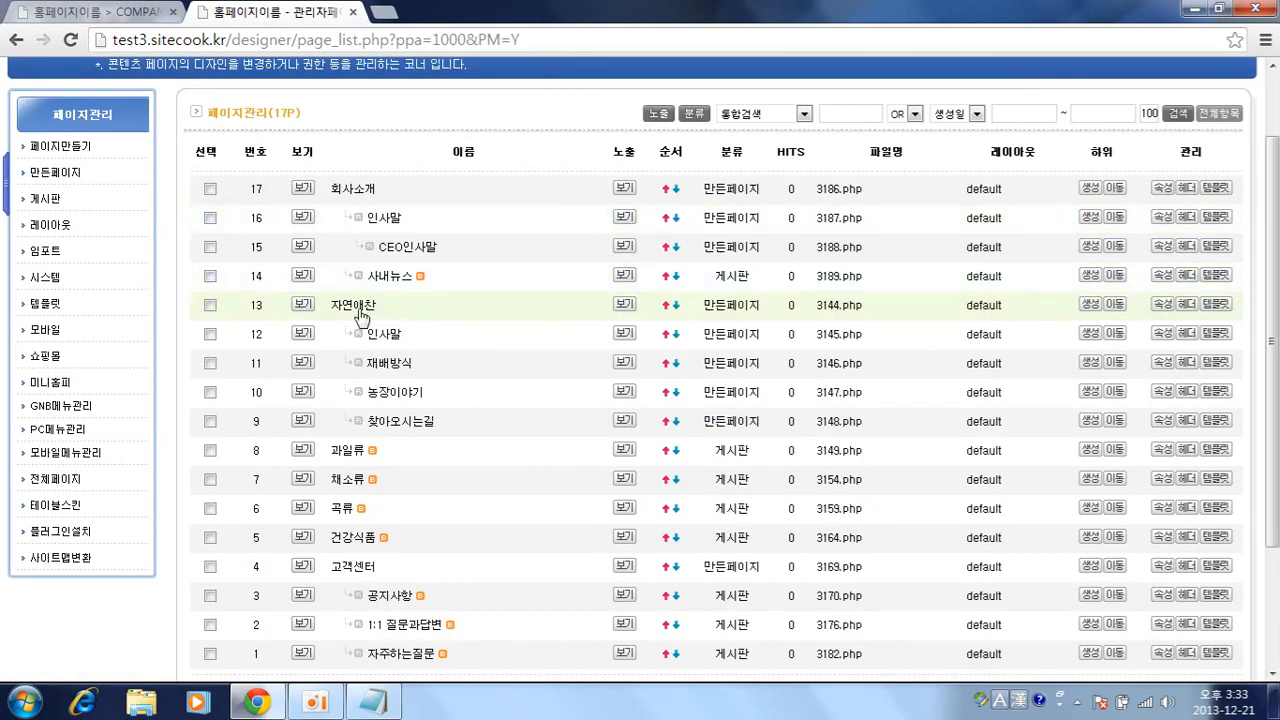
left_click(665, 308)
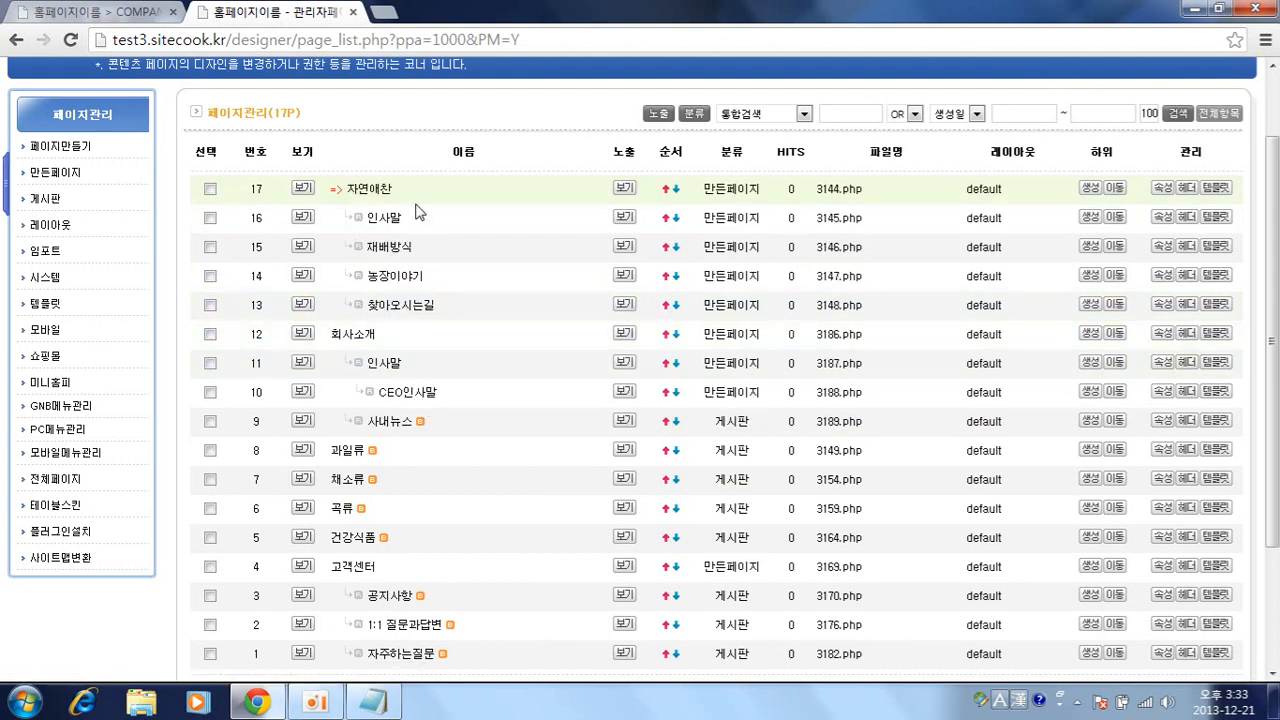
left_click(92, 10)
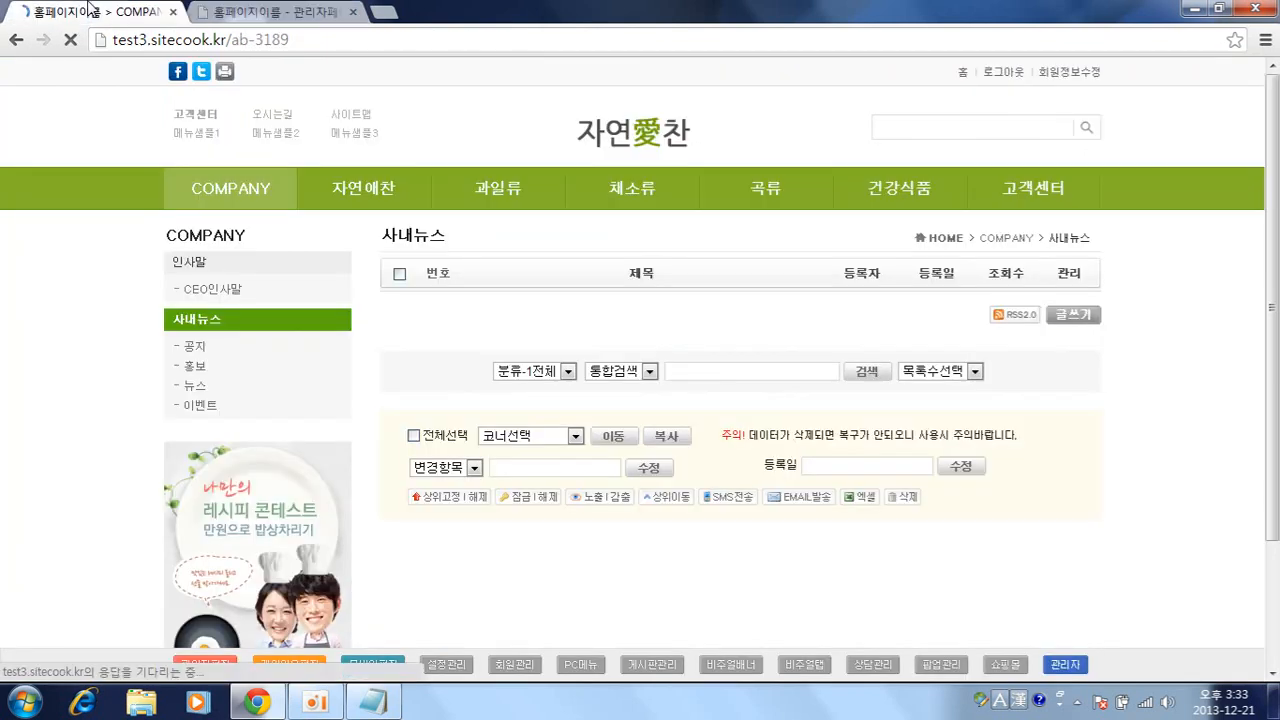
mouse_move(228, 200)
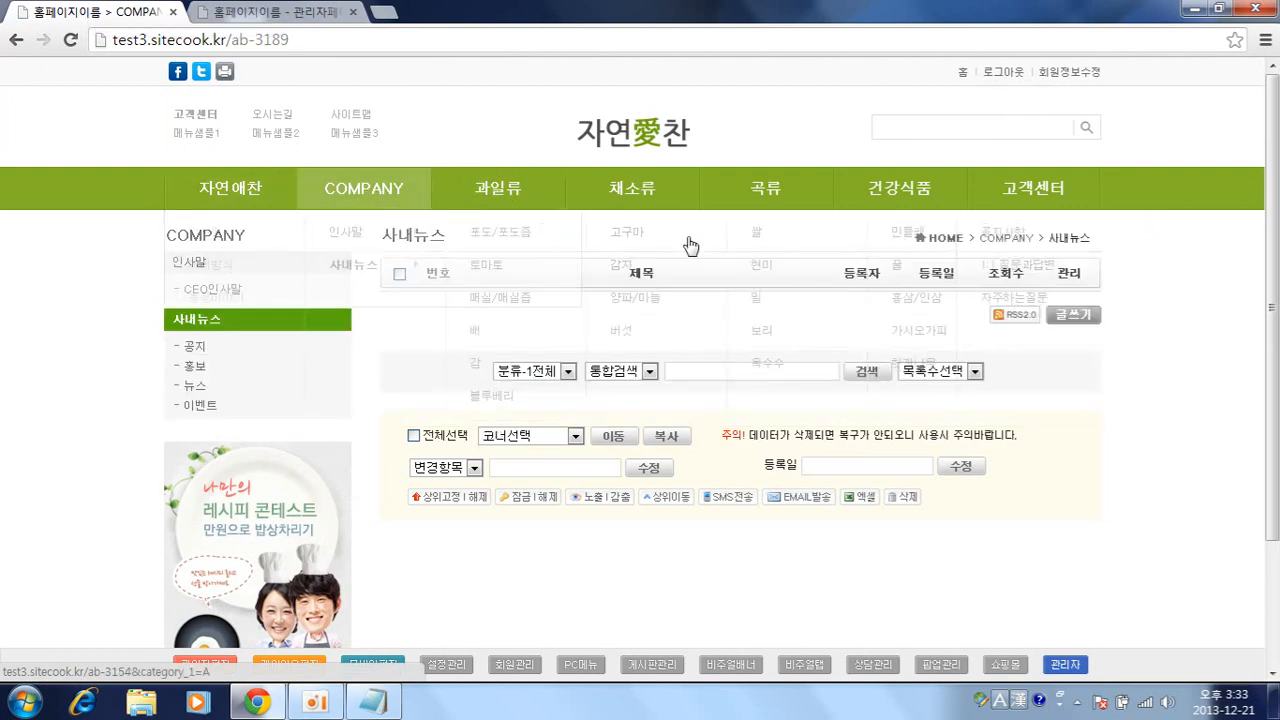
Move the 회사소개 page group below 과일류 in the page list and check the website's main menu and submenus
key("ctrl+Tab")
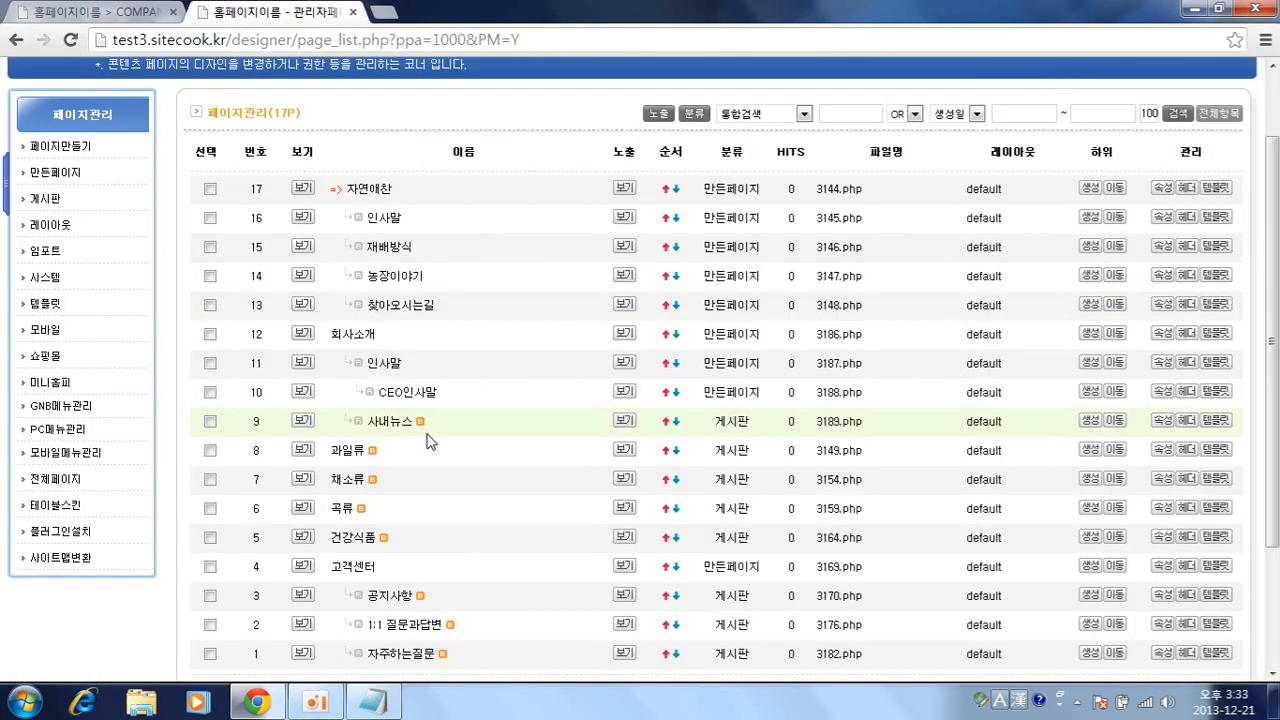
left_click(676, 336)
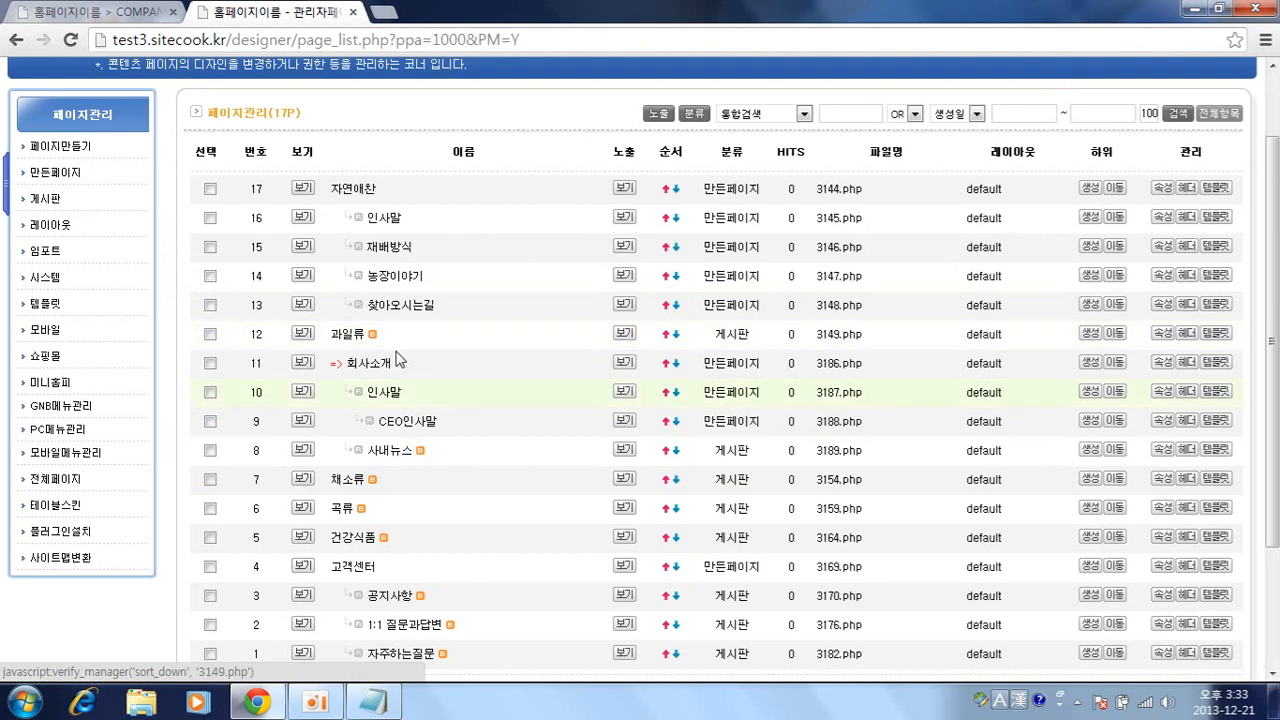
left_click(78, 12)
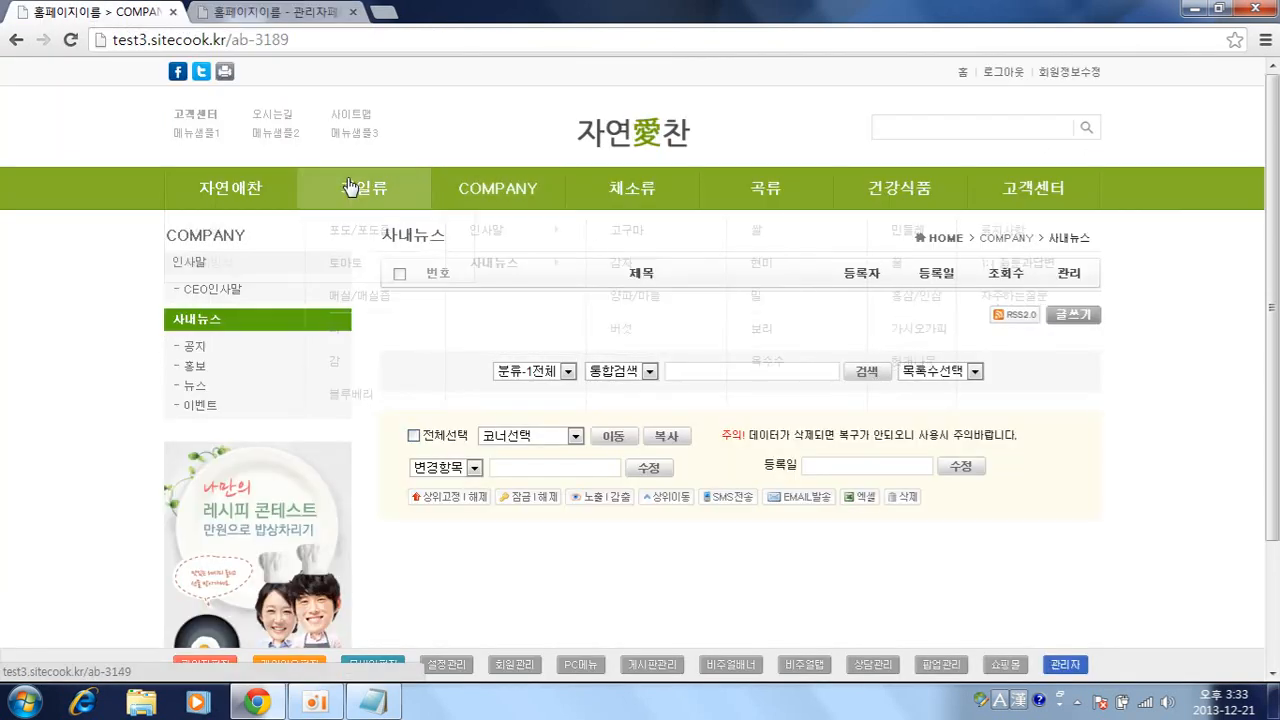
mouse_move(573, 245)
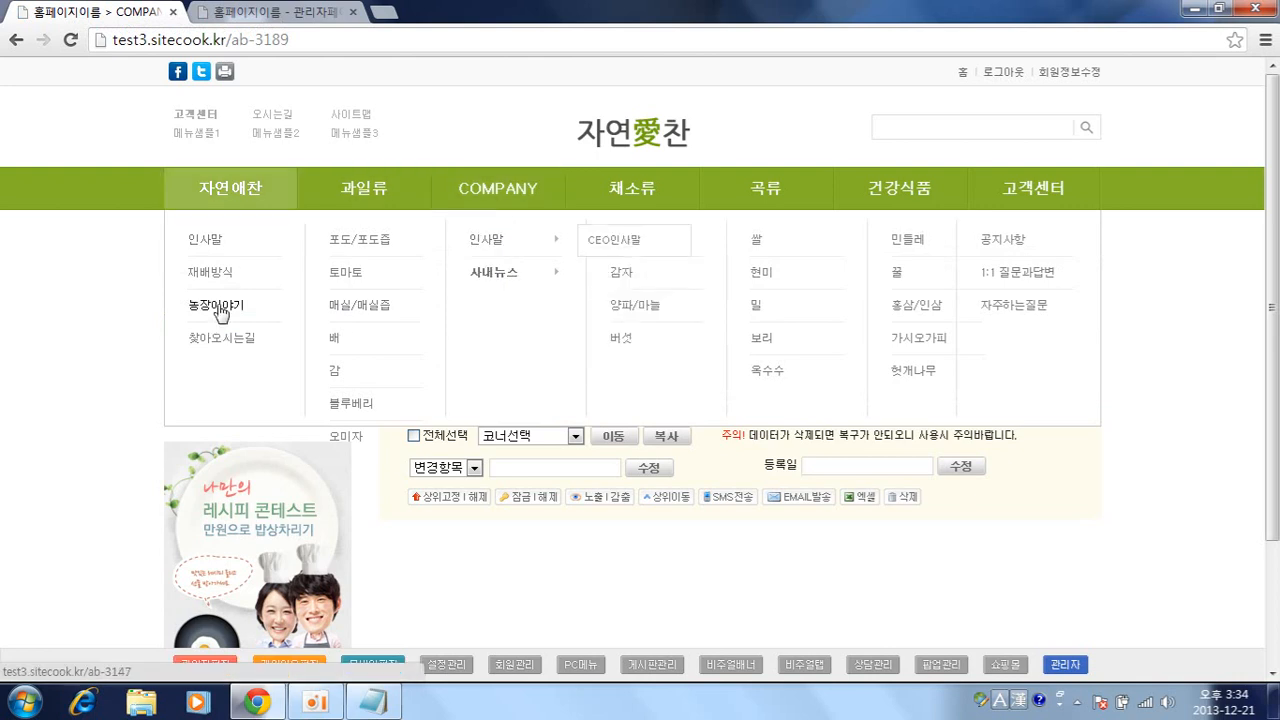
mouse_move(518, 278)
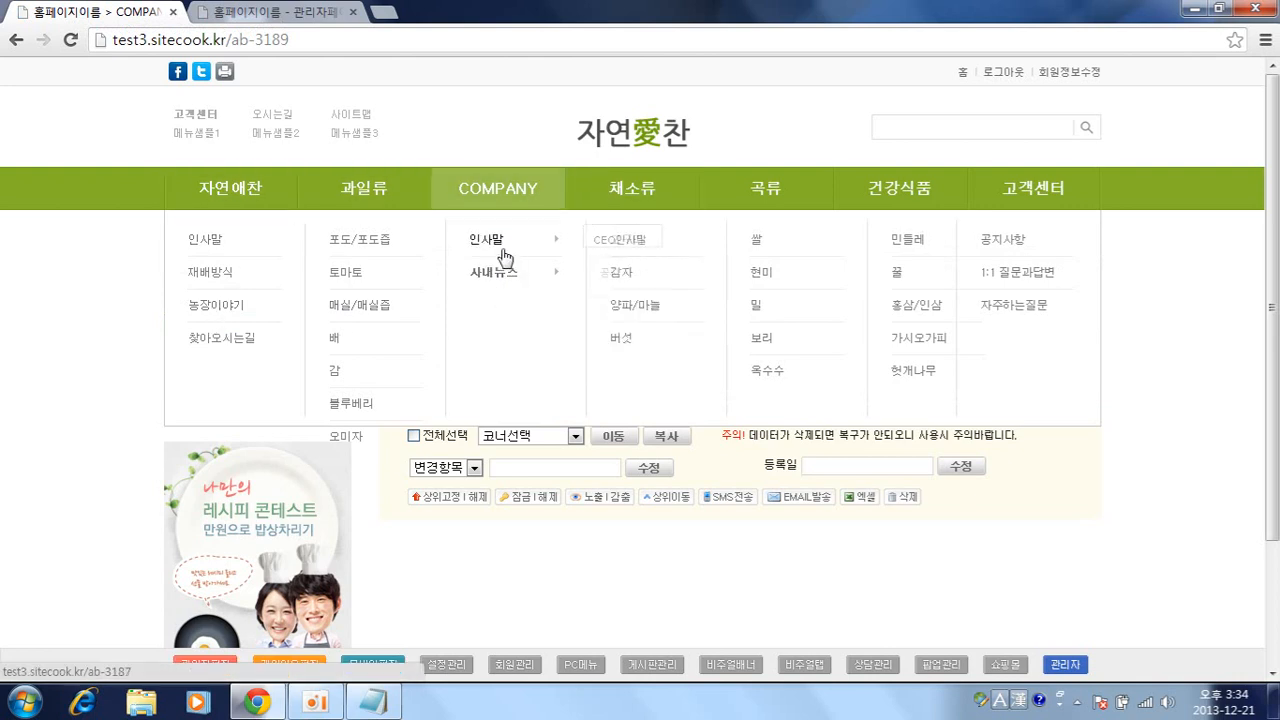
Move the 사내뉴스 board above the 인사말 subpage within 회사소개 and view the COMPANY menu on the website
left_click(307, 10)
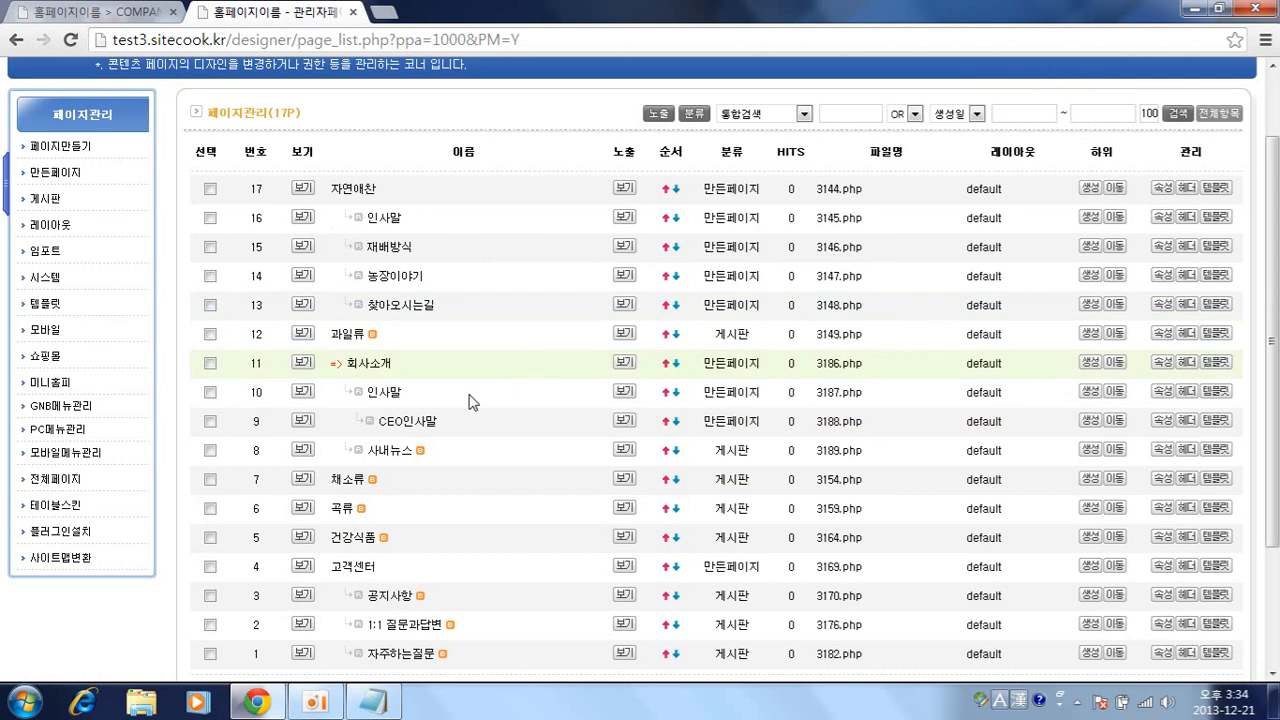
left_click(666, 452)
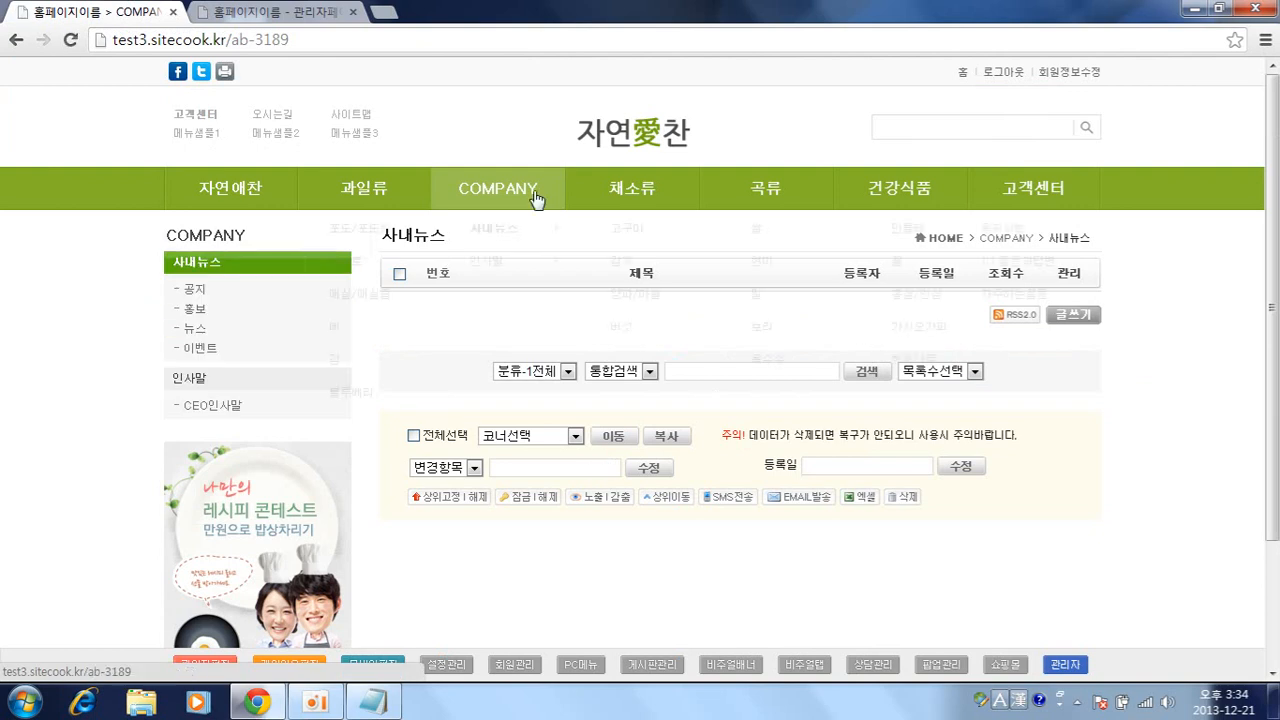
View the 사내뉴스 entry under COMPANY and the 자연애찬 submenu in the website's main menu
mouse_move(537, 203)
mouse_move(516, 253)
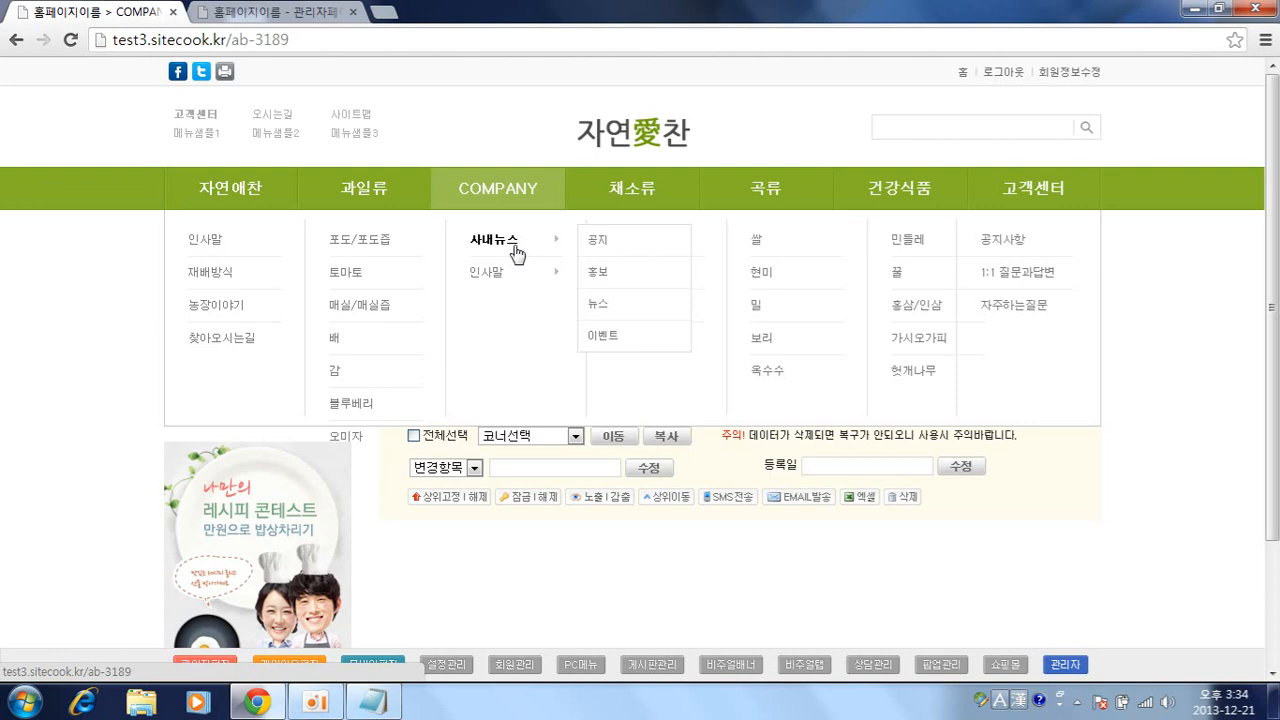
left_click(516, 253)
mouse_move(212, 190)
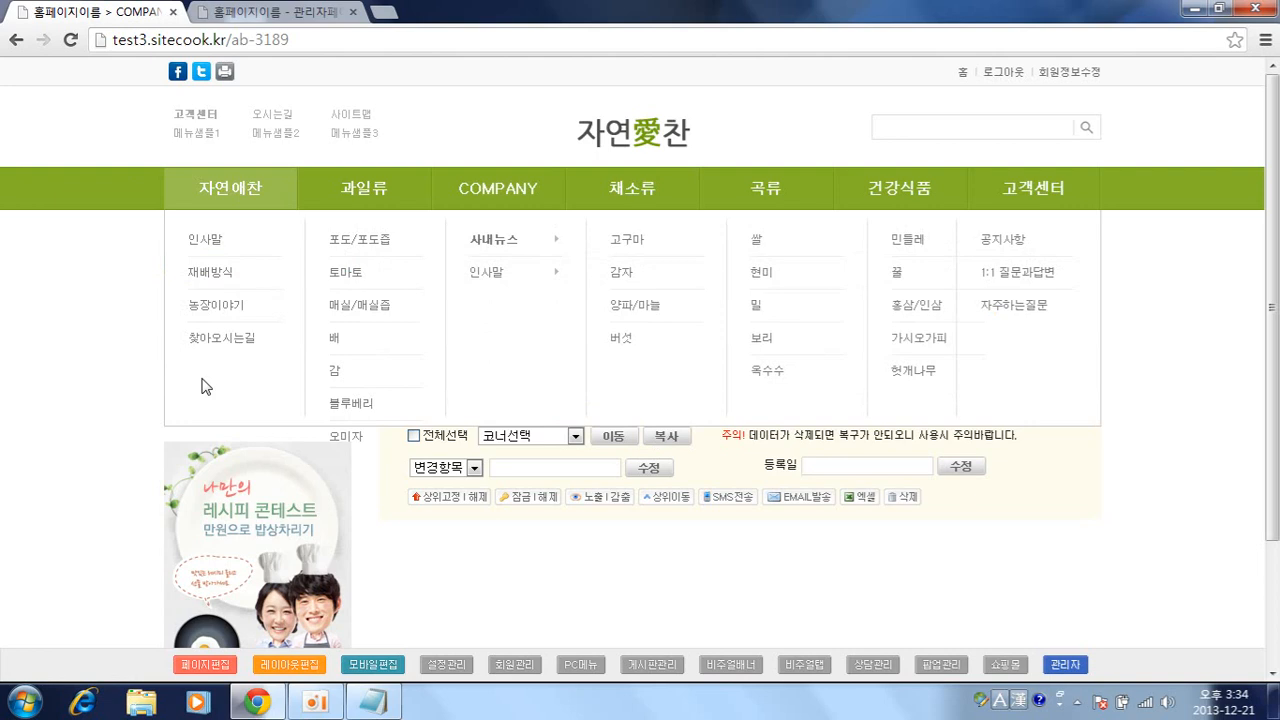
Move the 사내뉴스 board beneath the 자연애찬 page from the administrator's page list
left_click(280, 11)
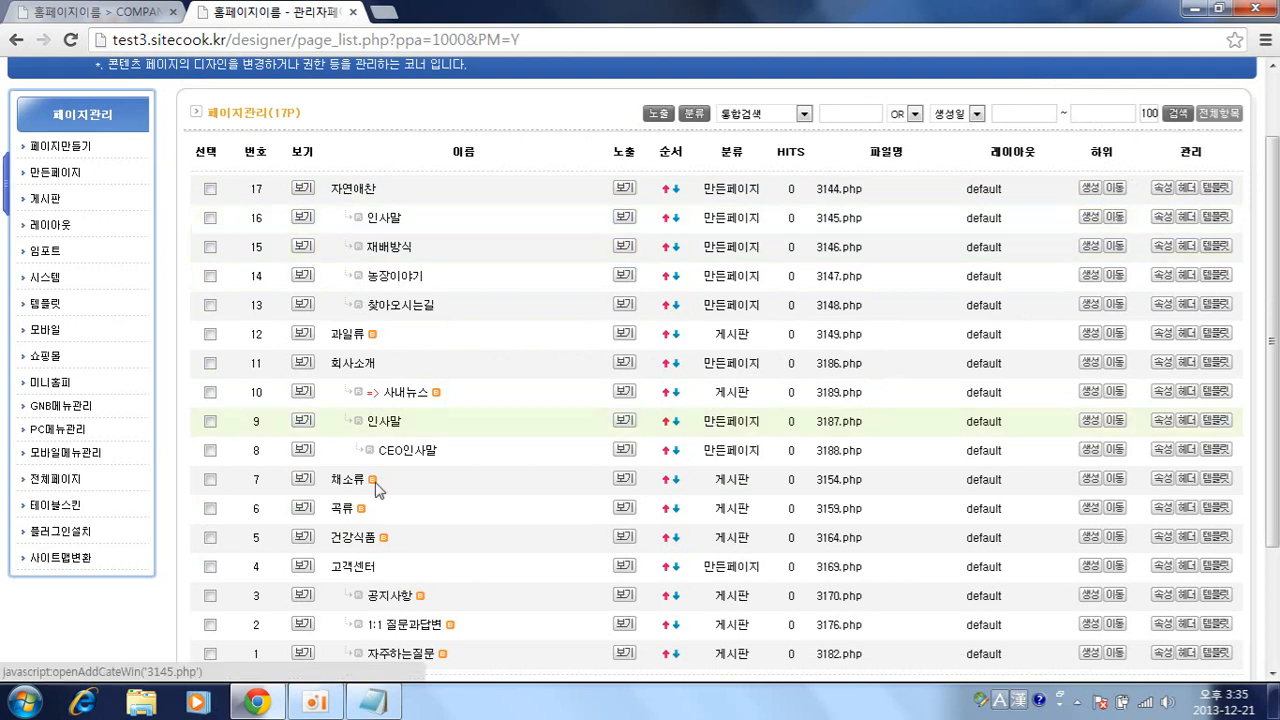
left_click(1114, 391)
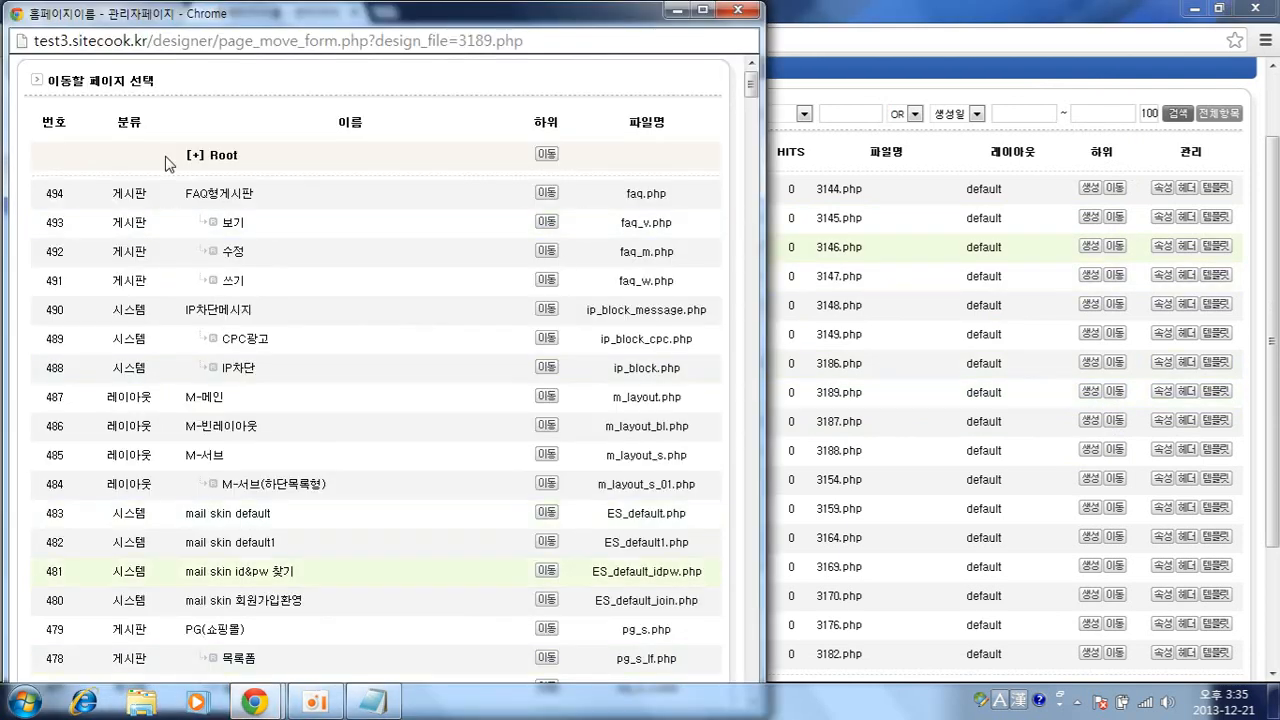
left_click_drag(751, 87, 738, 423)
scroll(735, 438, "down", 14)
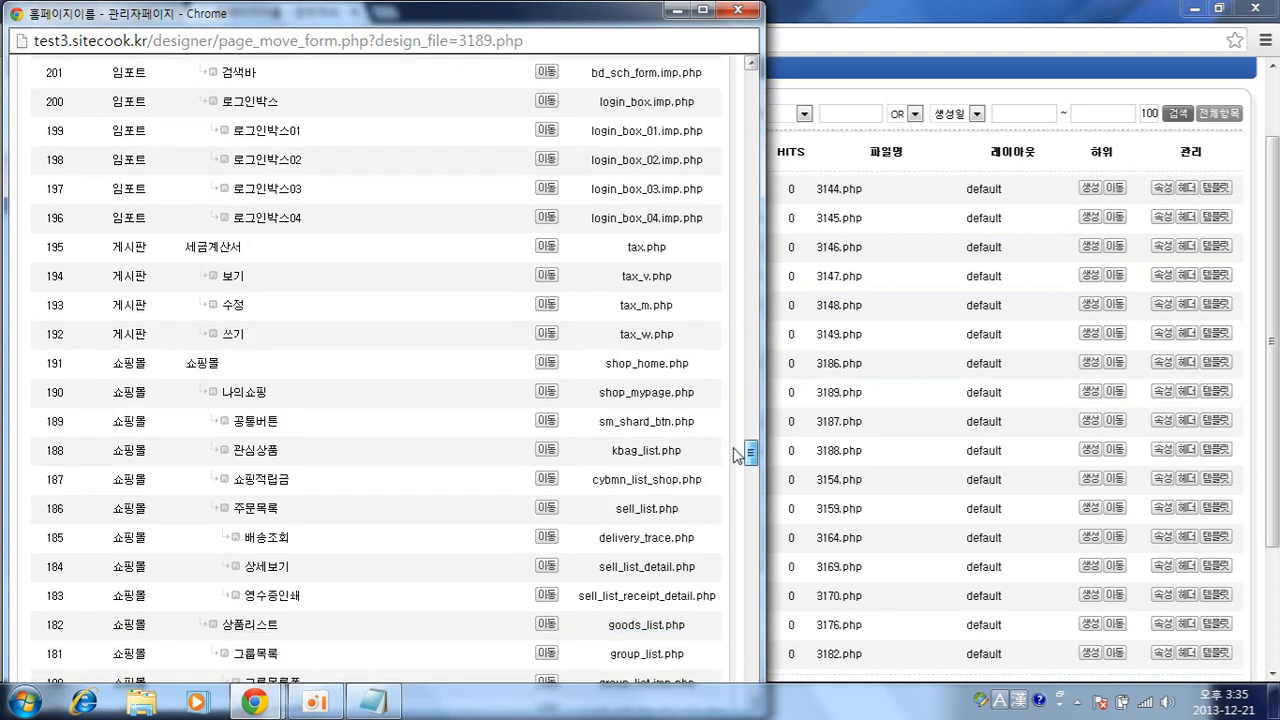
scroll(730, 520, "down", 16)
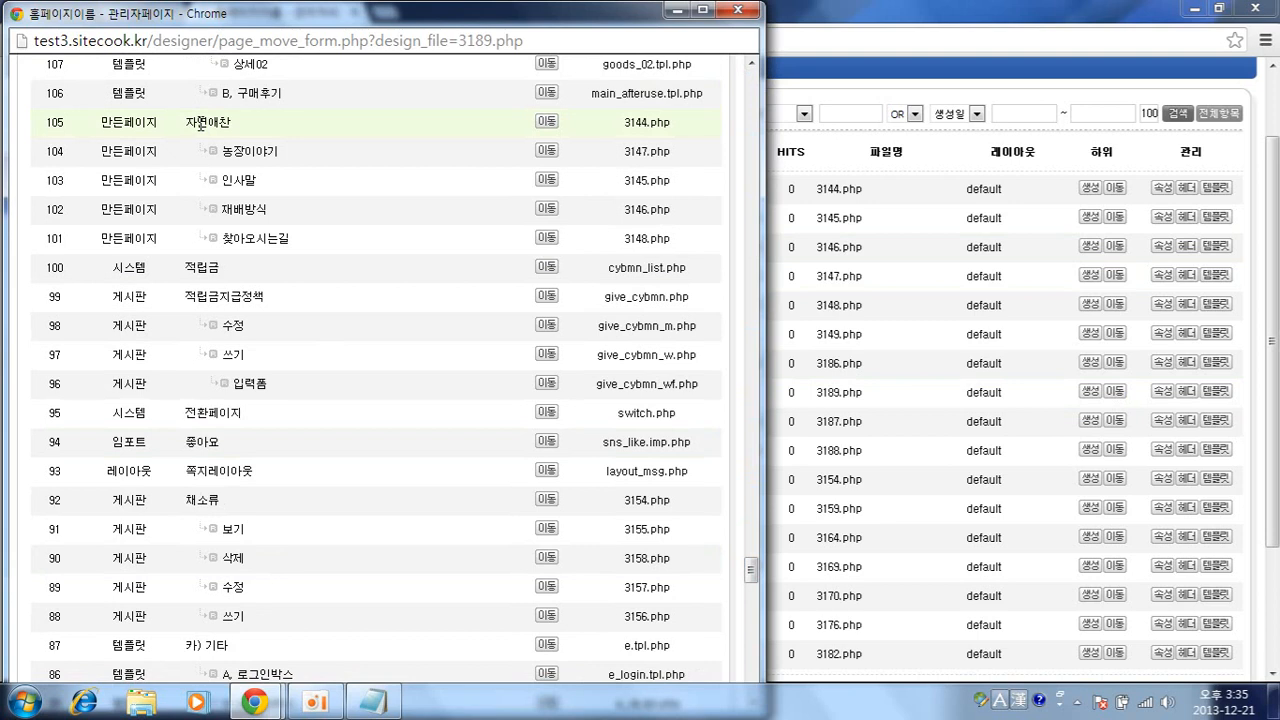
left_click(546, 122)
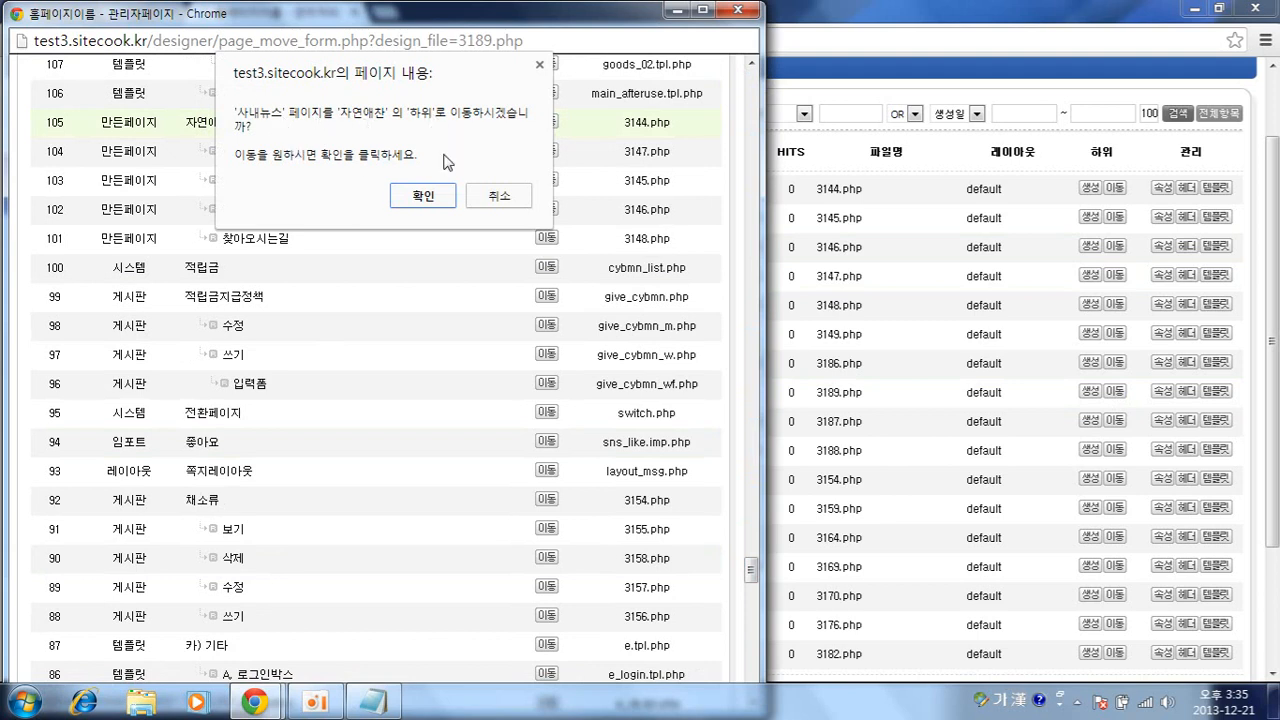
left_click(420, 196)
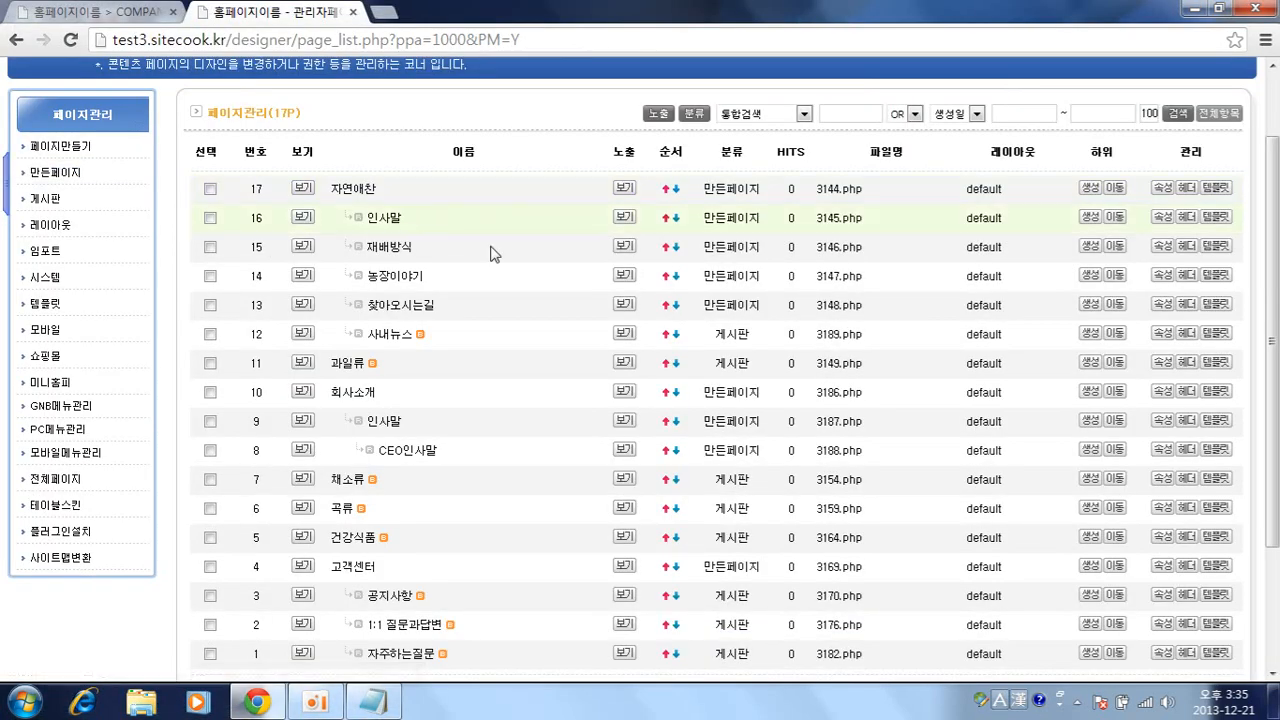
Check the 자연애찬 submenu and its 사내뉴스 entry on the website
left_click(393, 336)
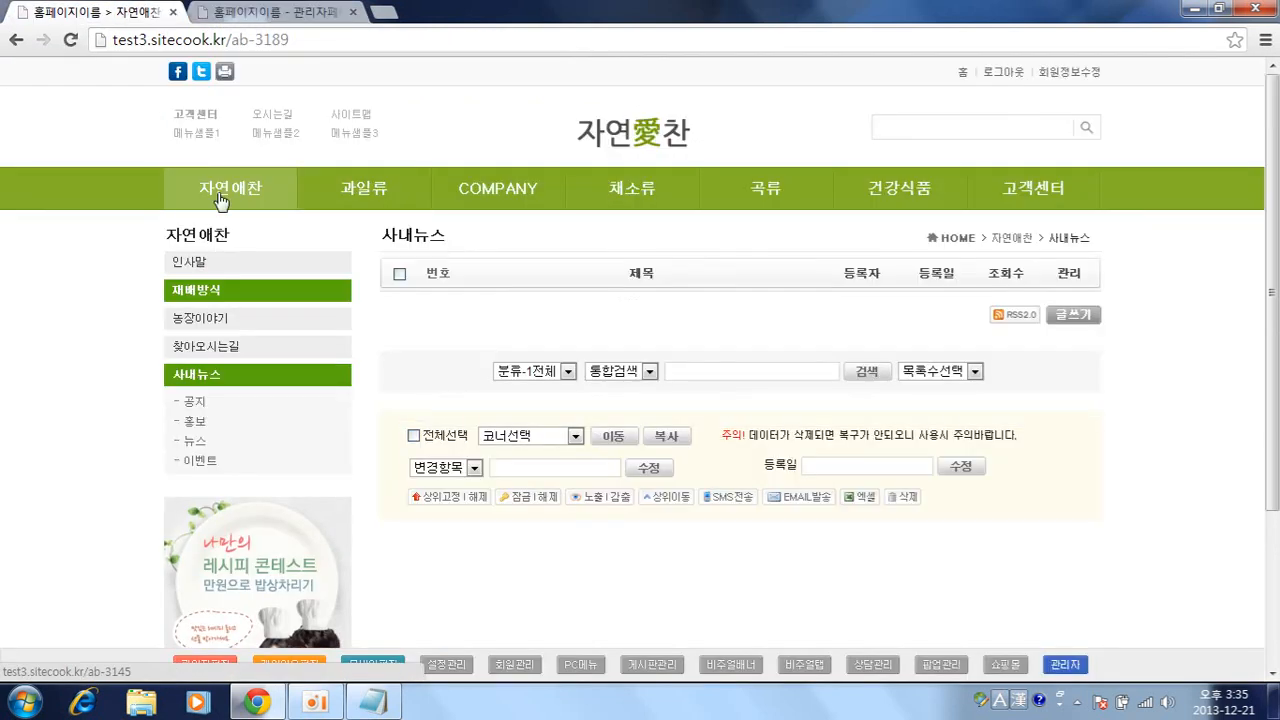
mouse_move(208, 190)
mouse_move(203, 369)
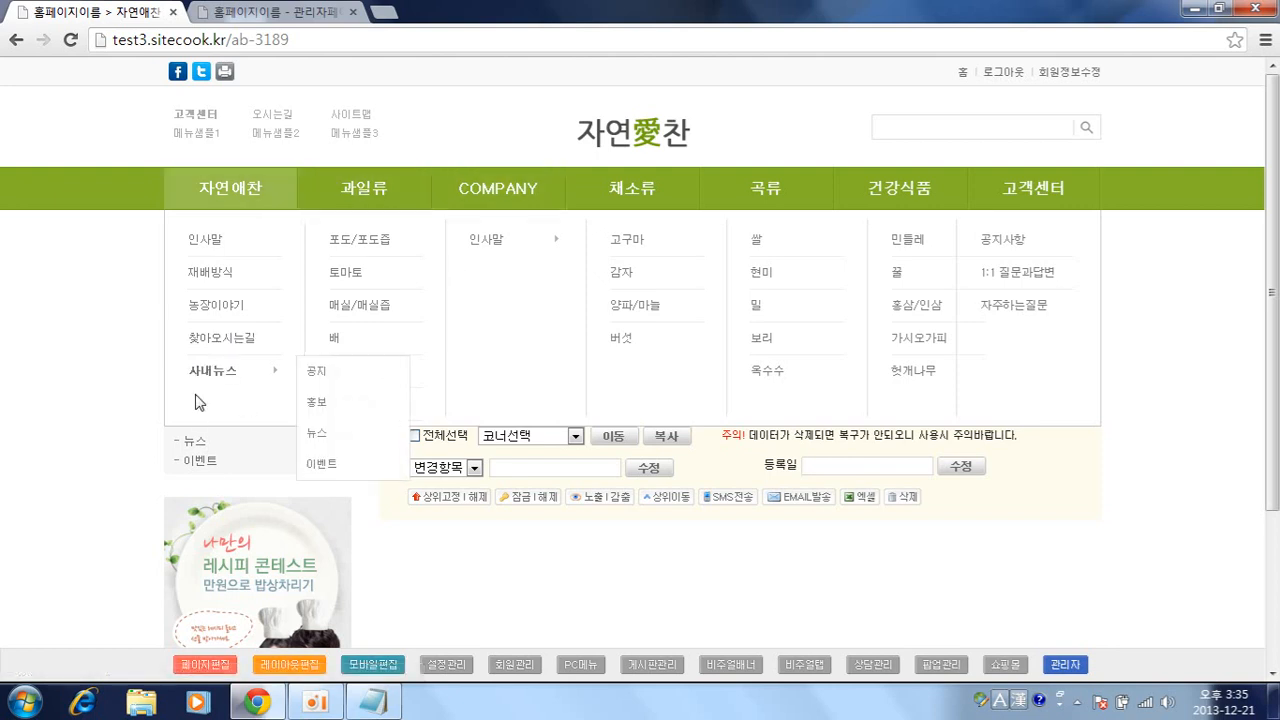
left_click(216, 372)
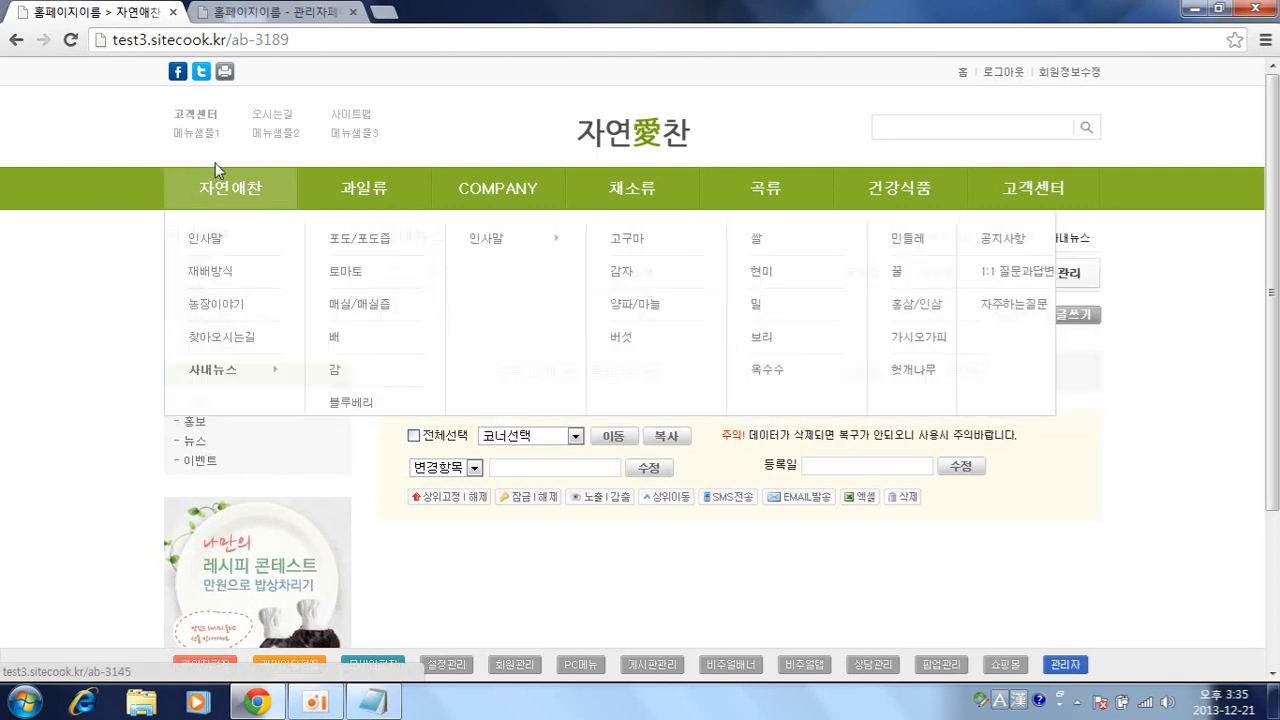
Move the 사내뉴스 board to Root and check the website's main menu
left_click(364, 8)
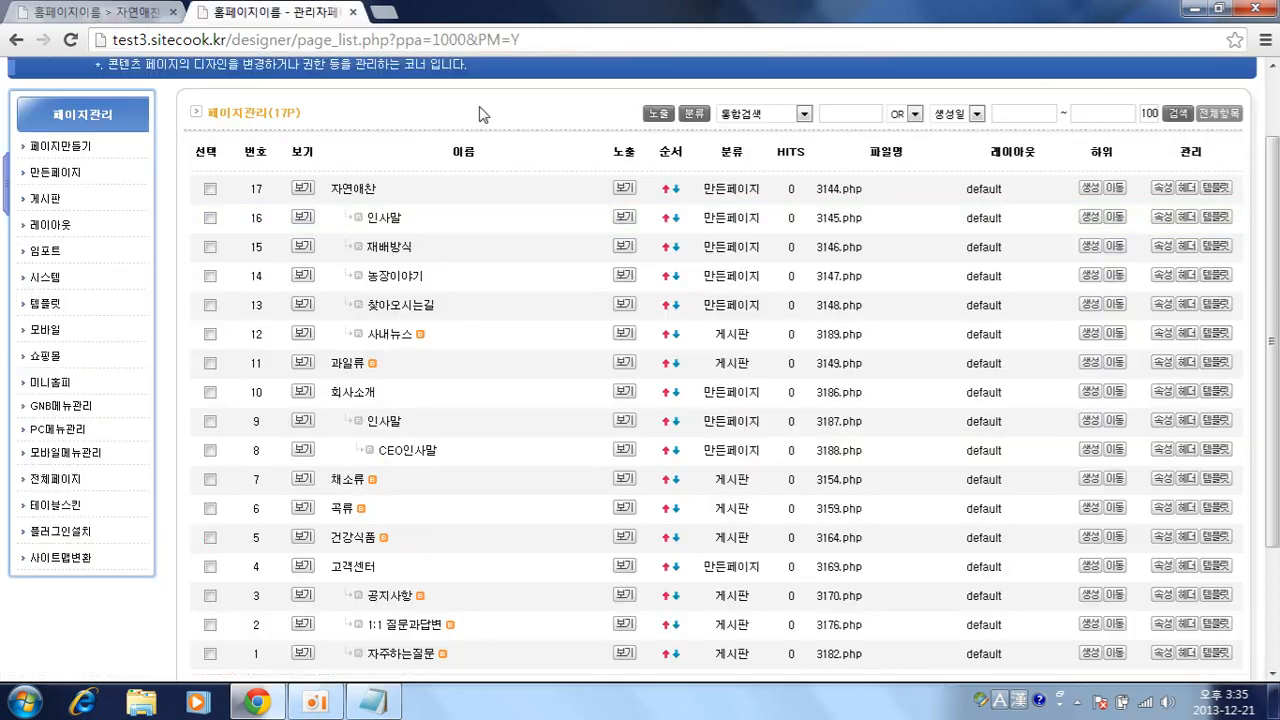
left_click(1114, 333)
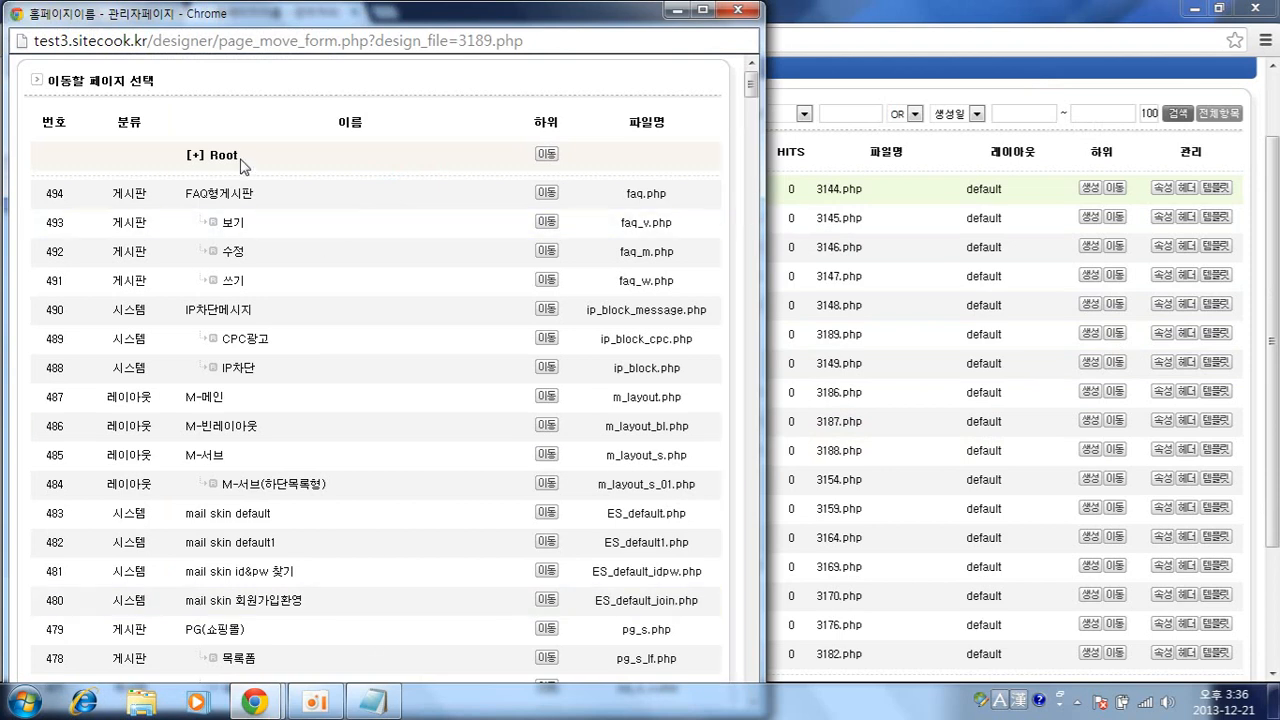
left_click(541, 157)
key("Return")
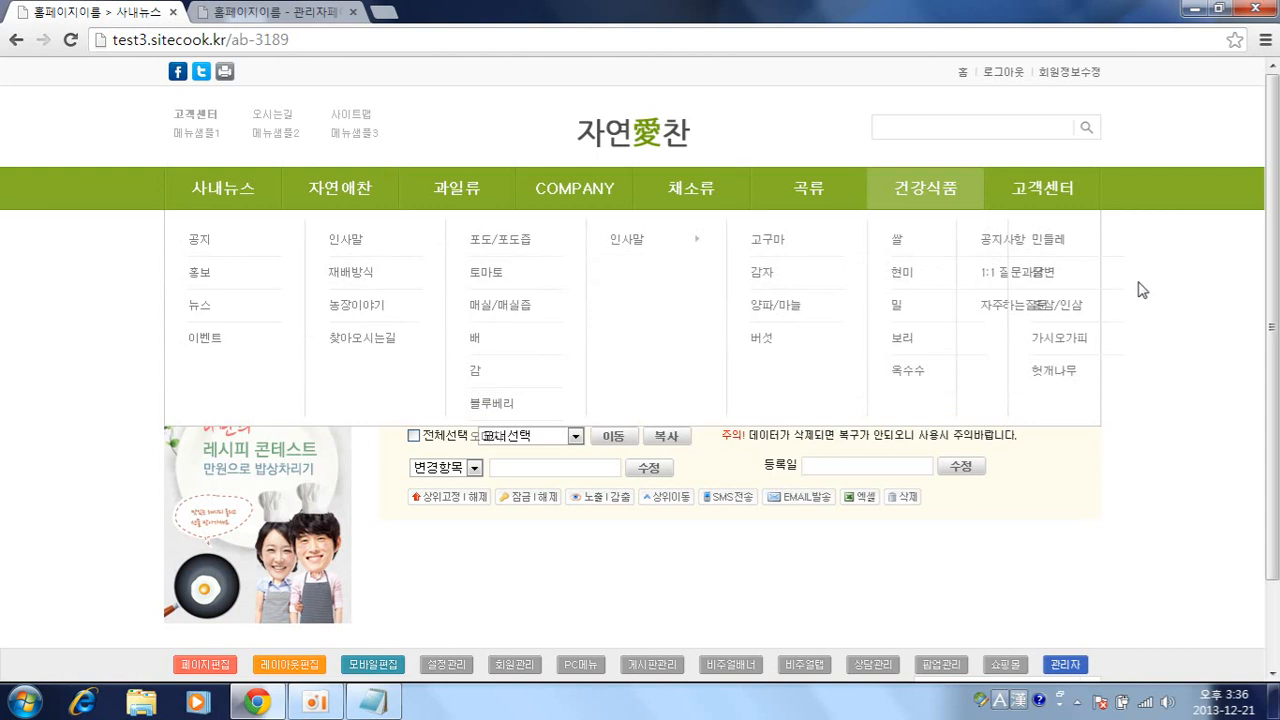
Open the administrator's 게시판 page list and examine the boards and their view, edit, delete and write subpages
key("ctrl+Tab")
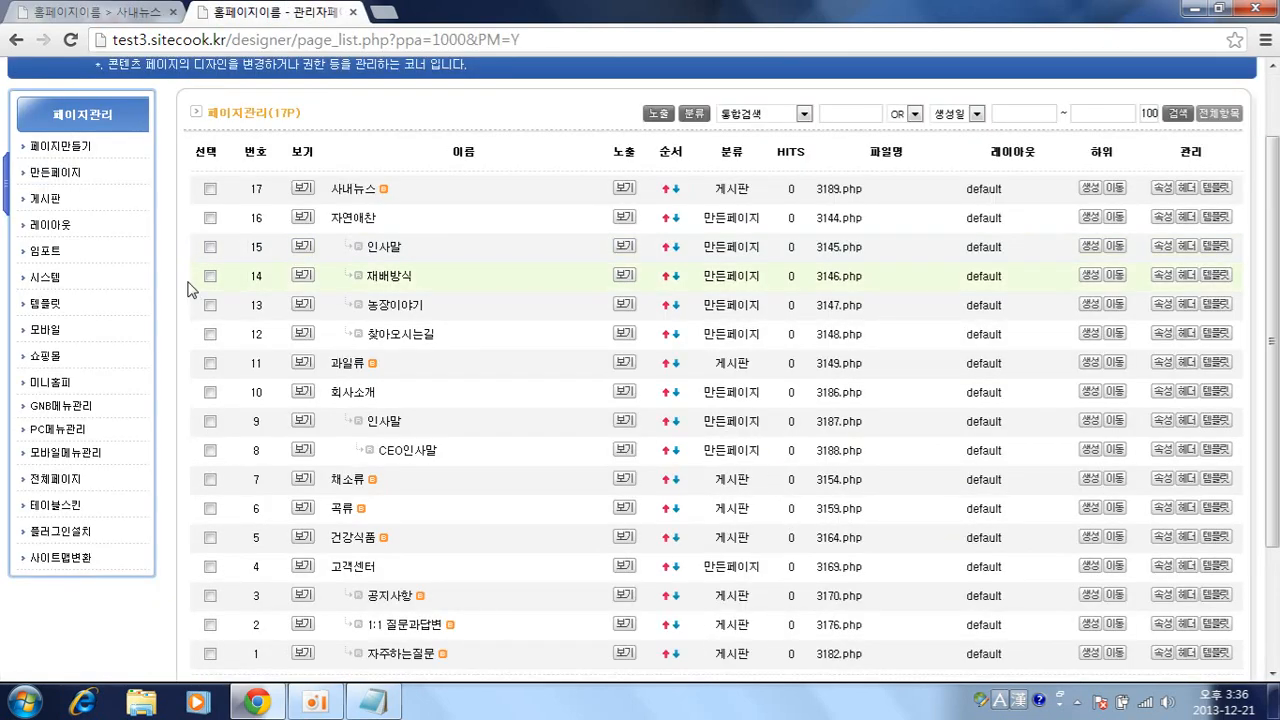
left_click(40, 203)
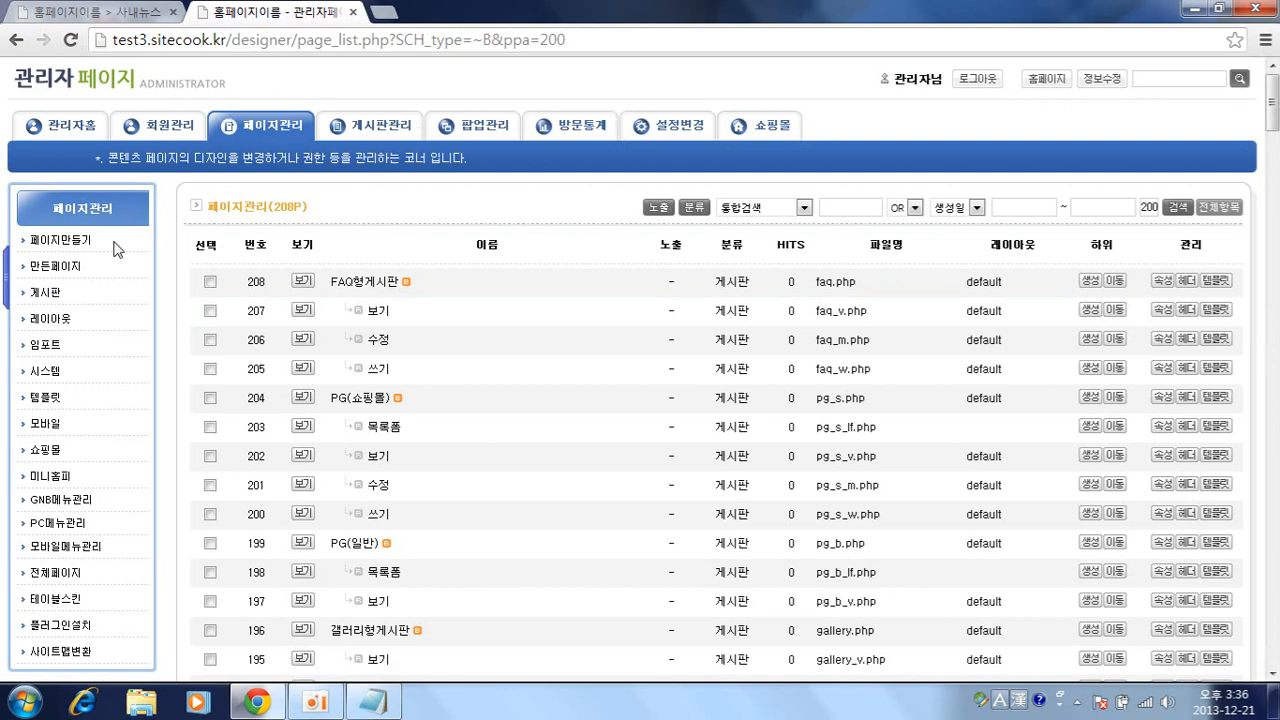
left_click(58, 295)
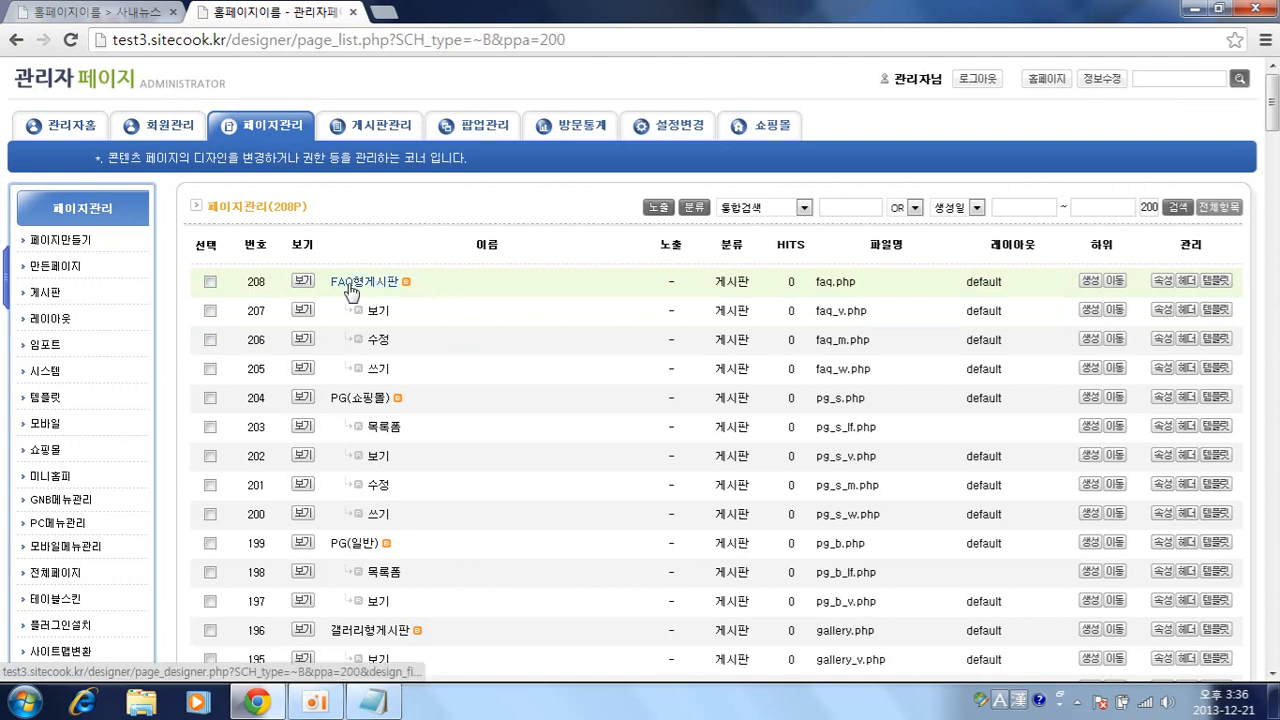
left_click_drag(443, 286, 334, 288)
left_click(459, 290)
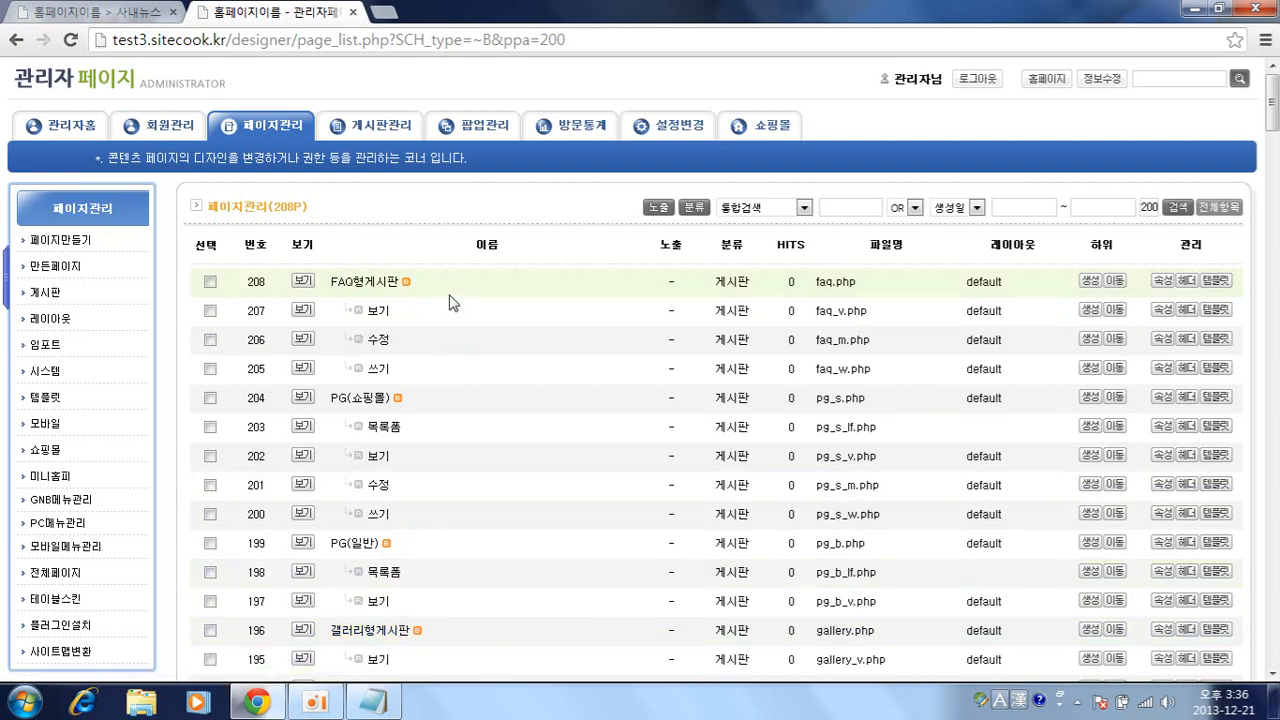
scroll(449, 305, "down", 6)
scroll(449, 315, "down", 2)
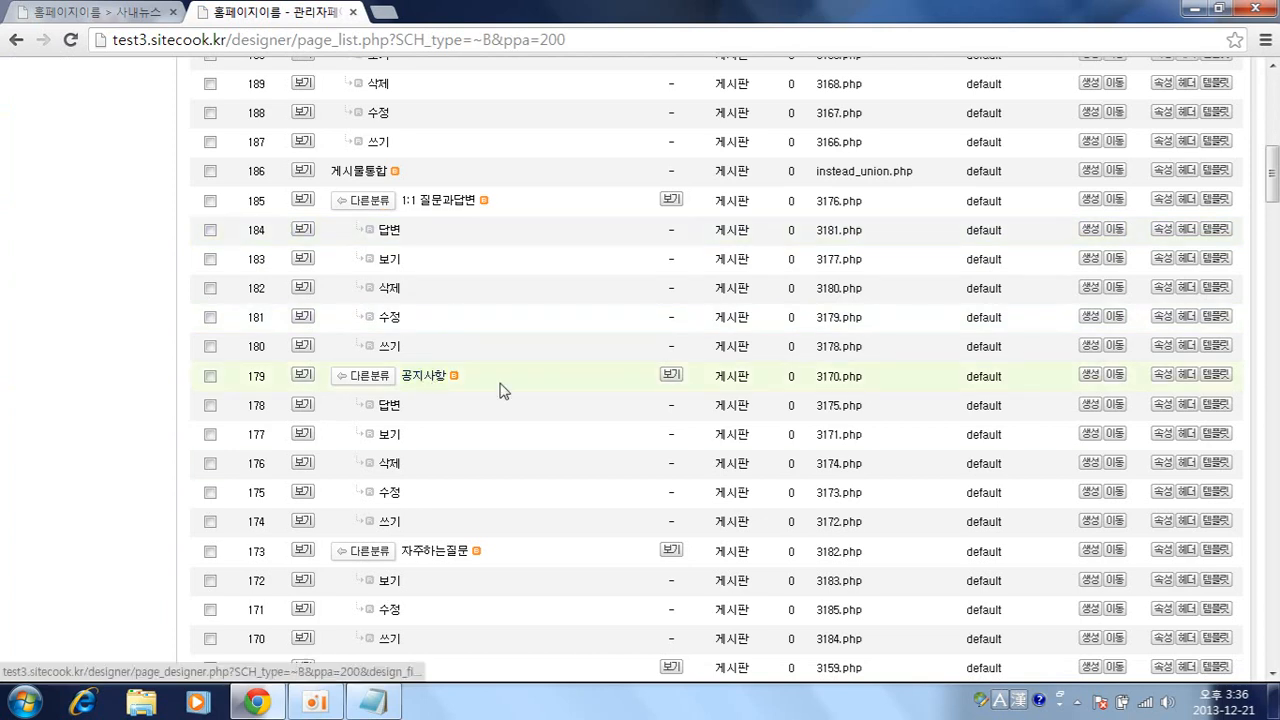
scroll(545, 403, "down", 1)
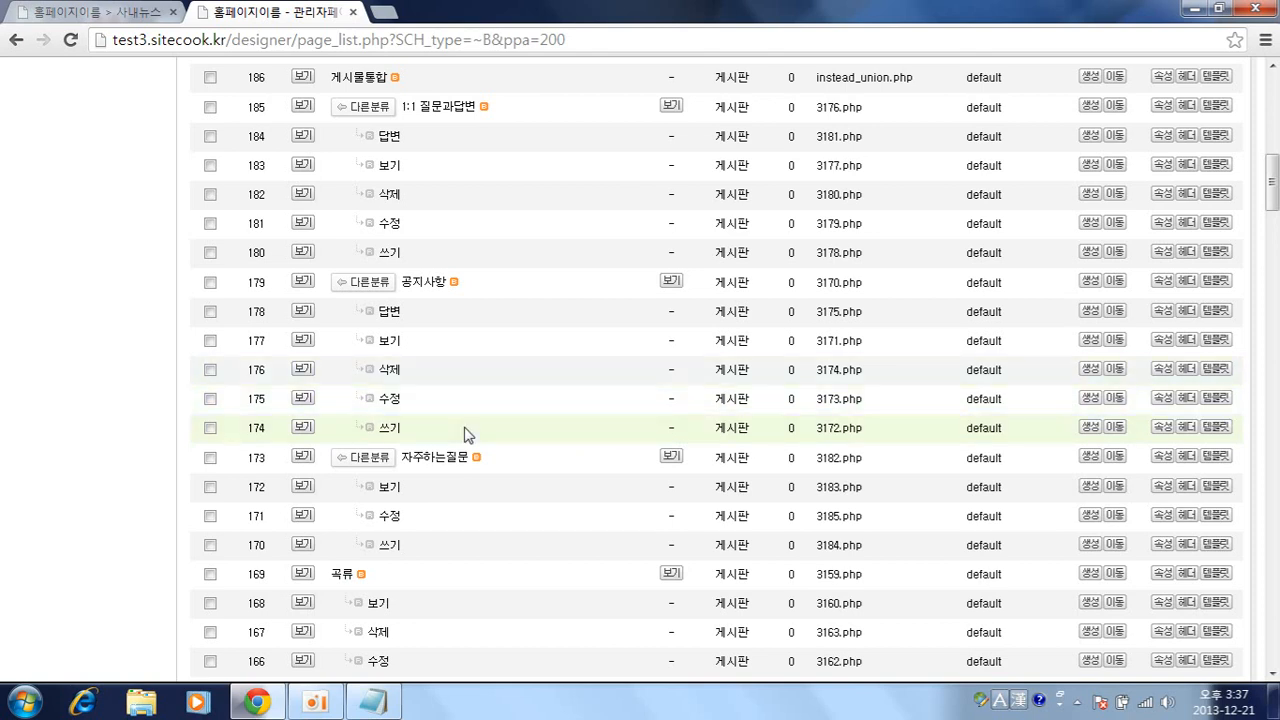
Open the 공지사항 board in the designer, turn off CSS제거, and open its imported list form bd_lf.imp.php for editing
left_click(423, 284)
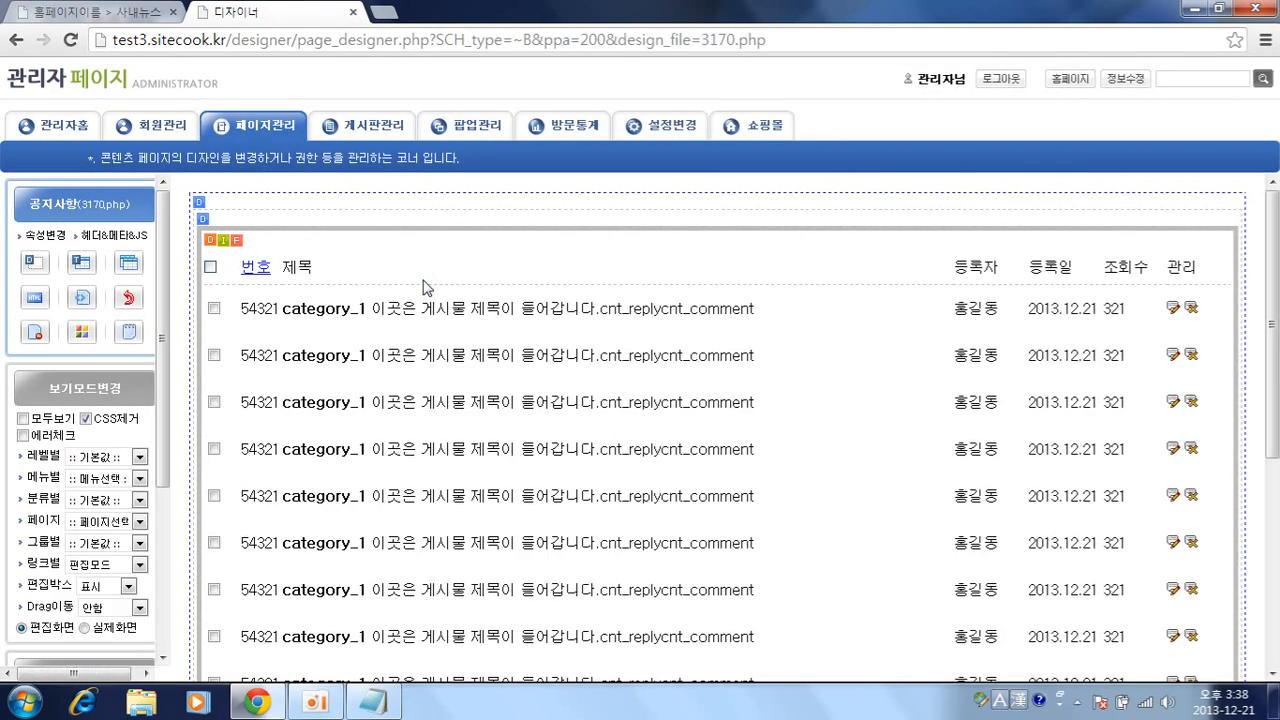
left_click(125, 419)
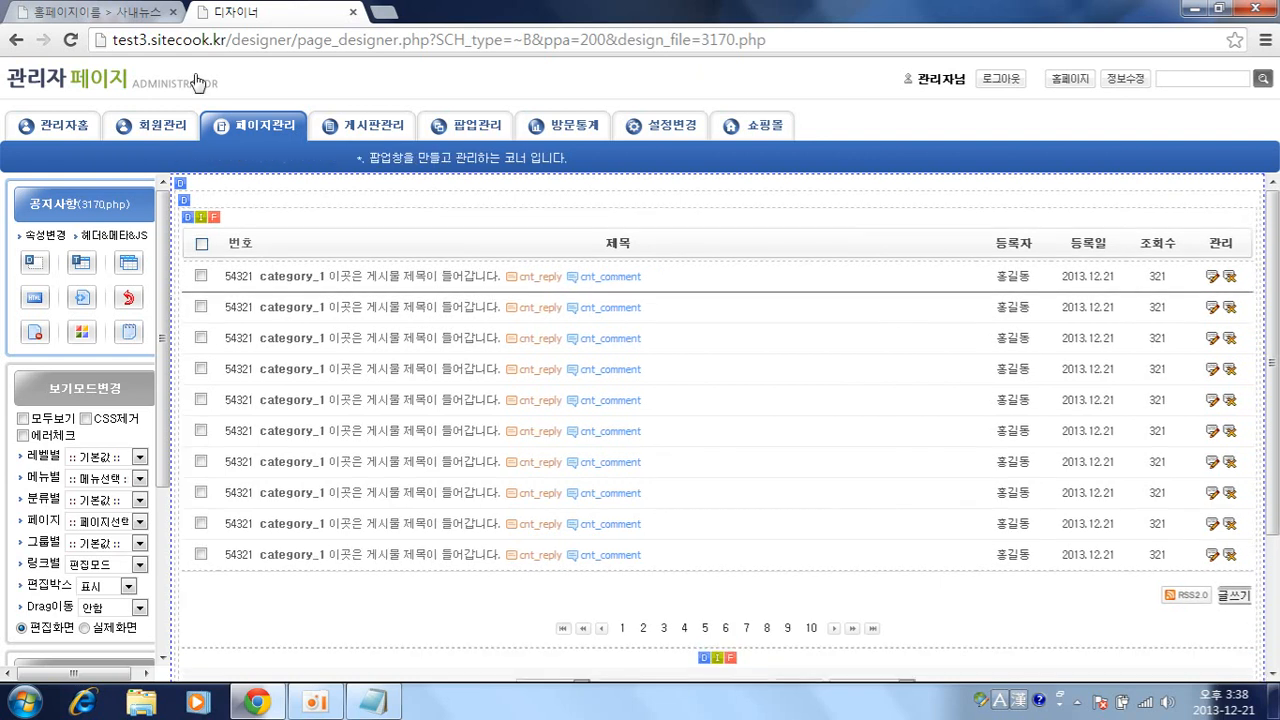
left_click(204, 222)
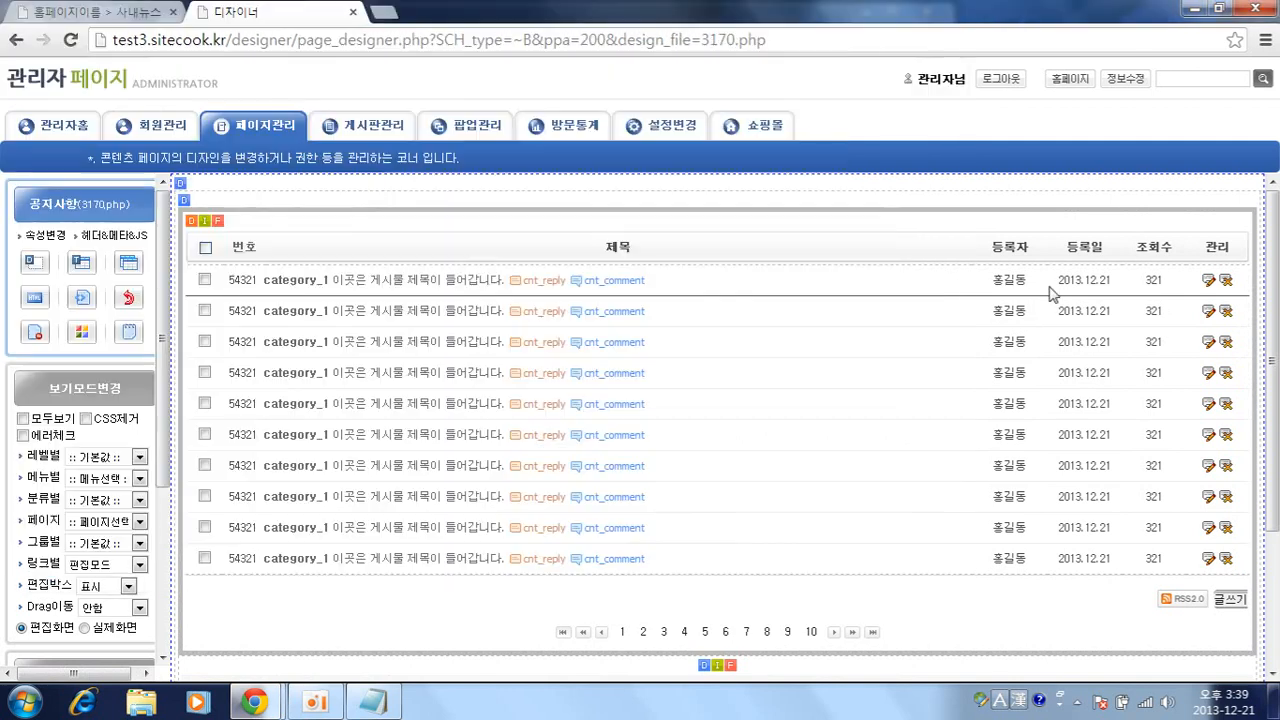
left_click(1052, 292)
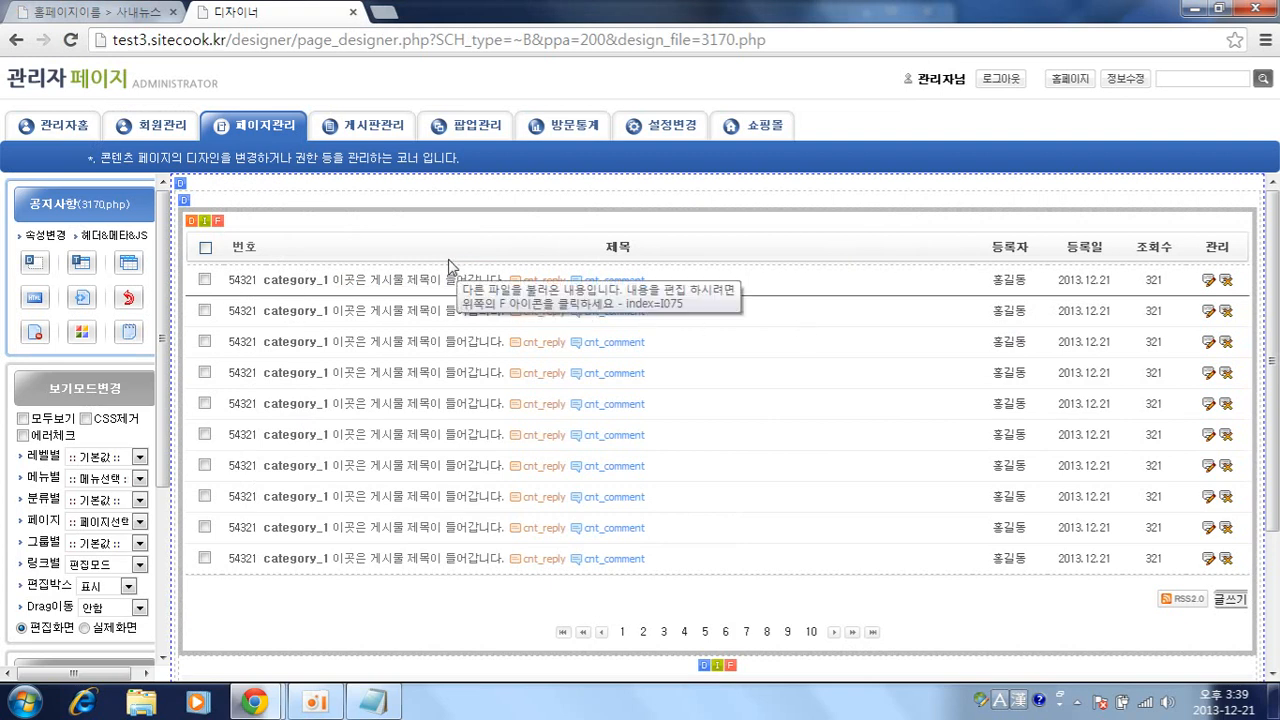
left_click(221, 224)
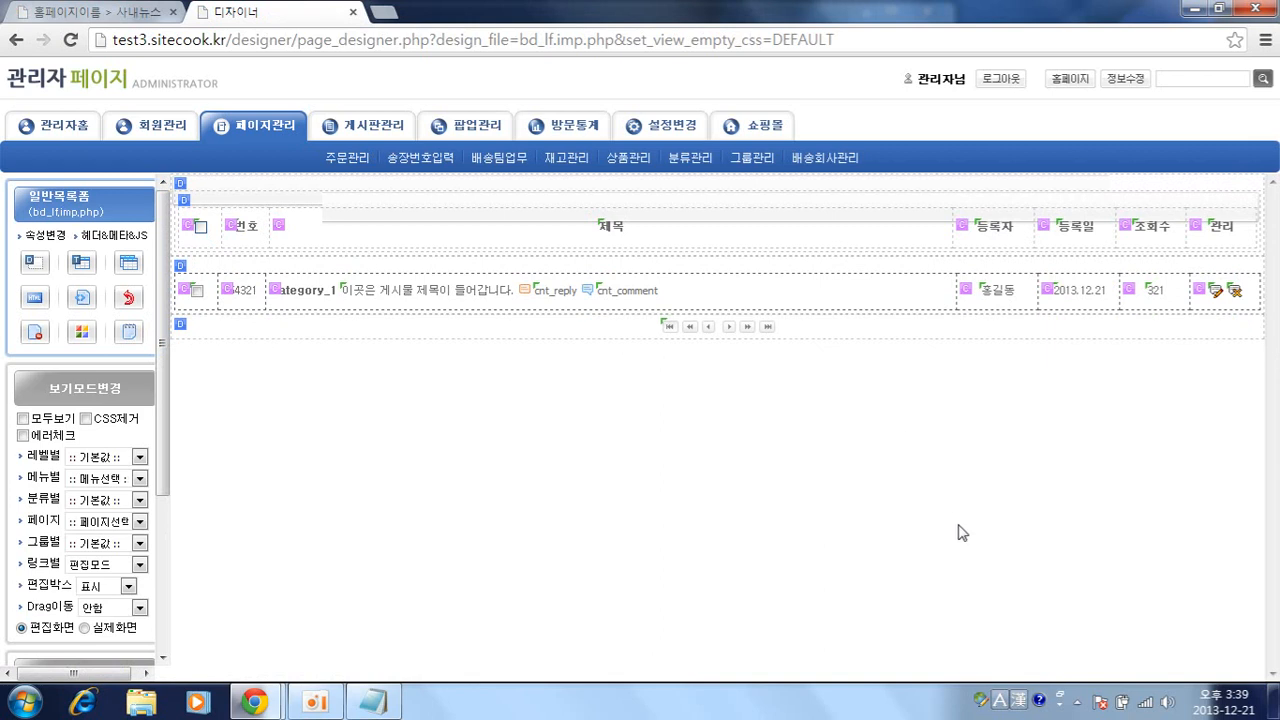
left_click(50, 157)
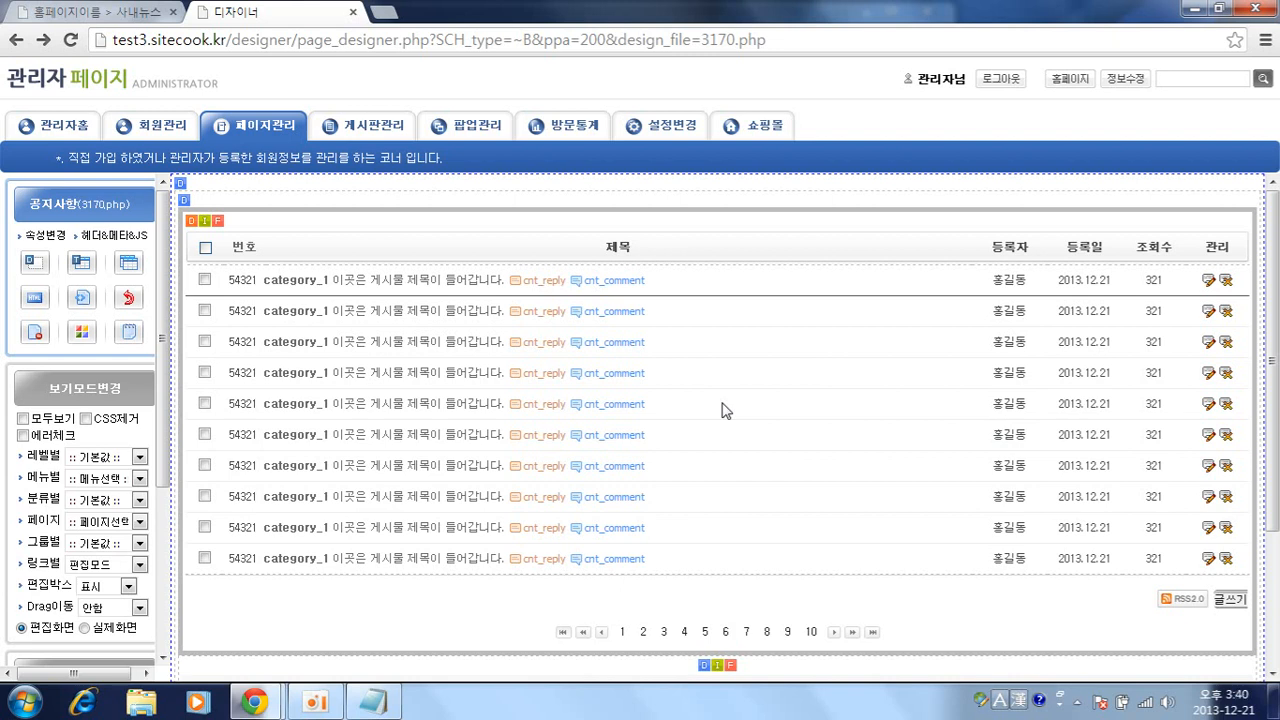
left_click(205, 220)
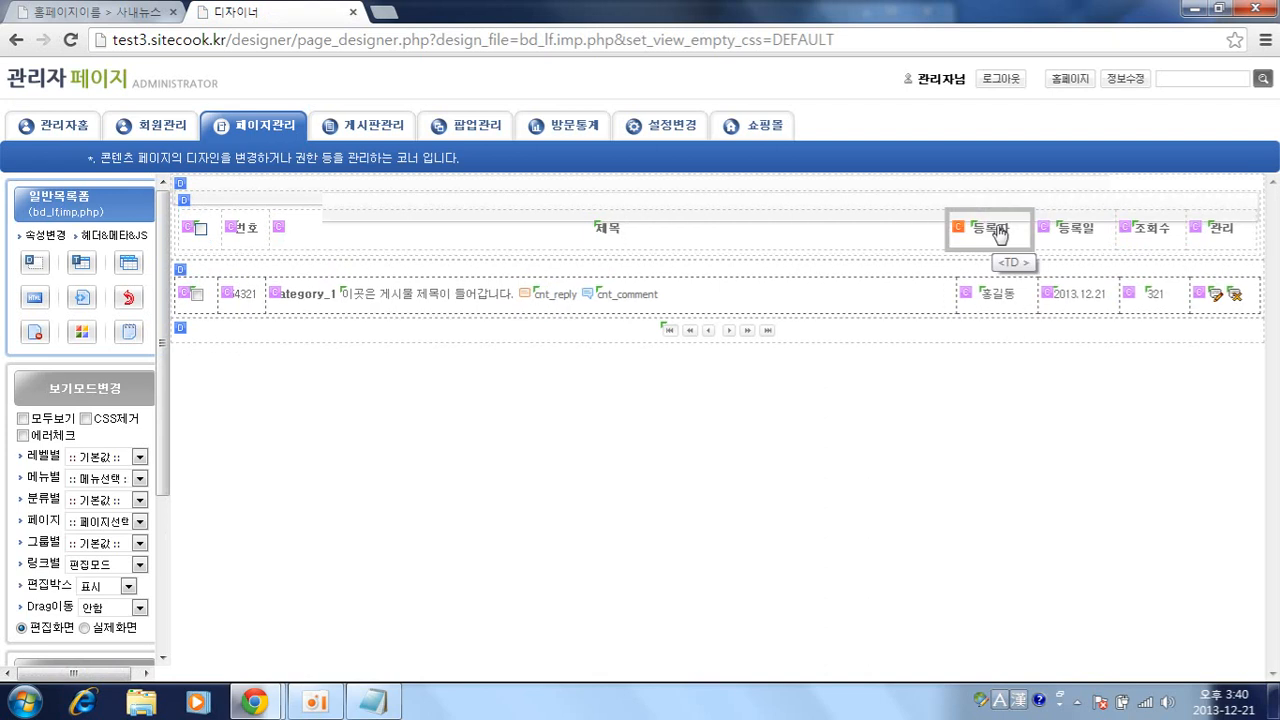
Delete the 등록자 header cell and the matching registrant cell in the post row from the list form
left_click(958, 234)
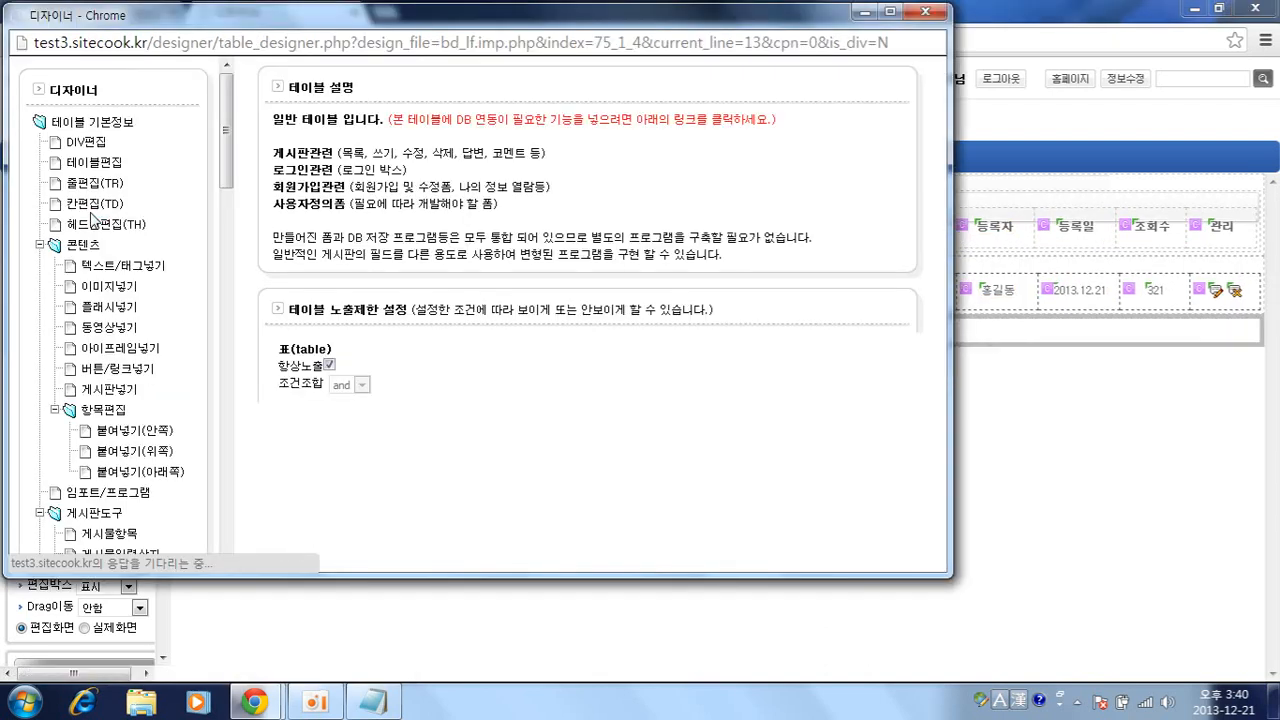
left_click(88, 204)
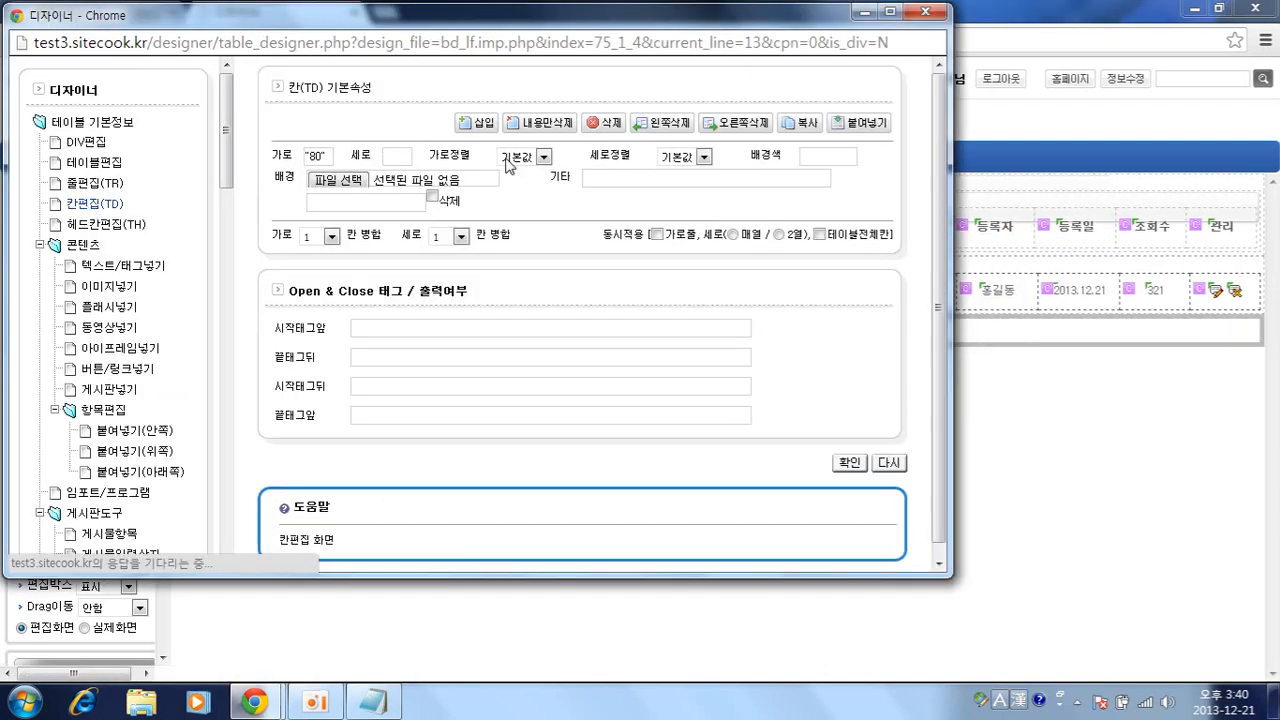
left_click(610, 131)
key("Return")
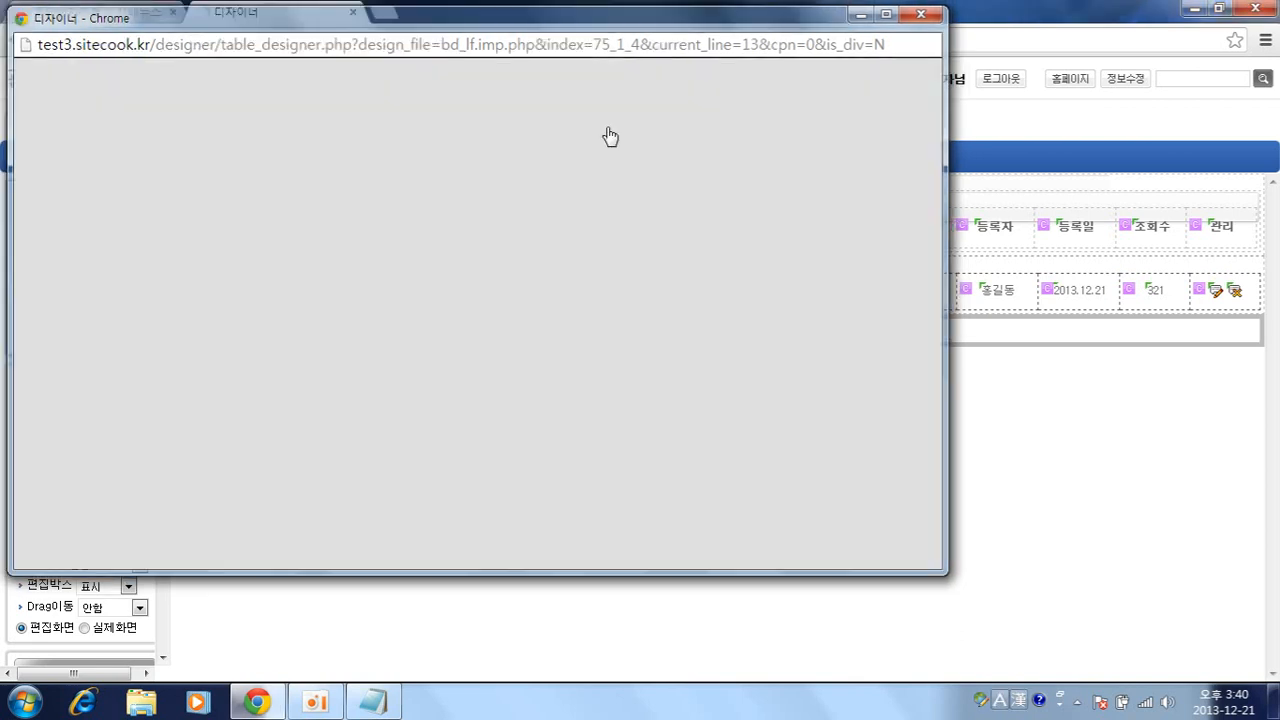
left_click(966, 290)
left_click(112, 203)
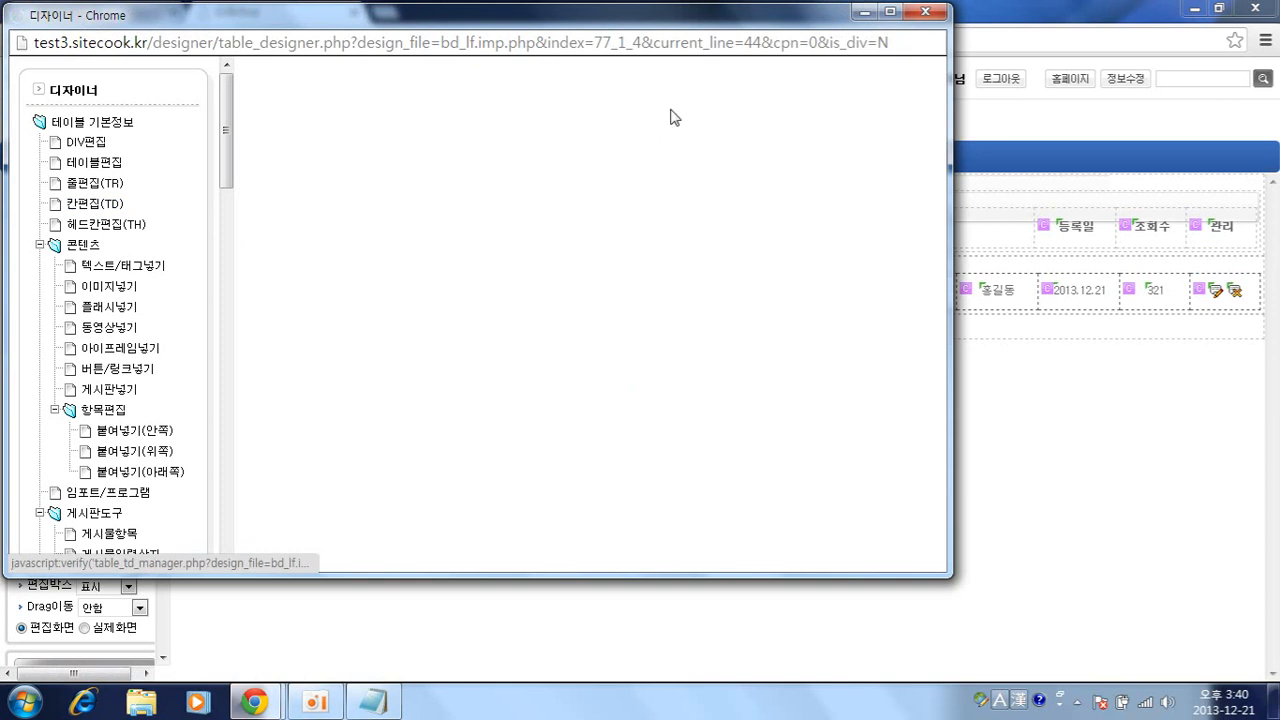
left_click(592, 127)
key("Return")
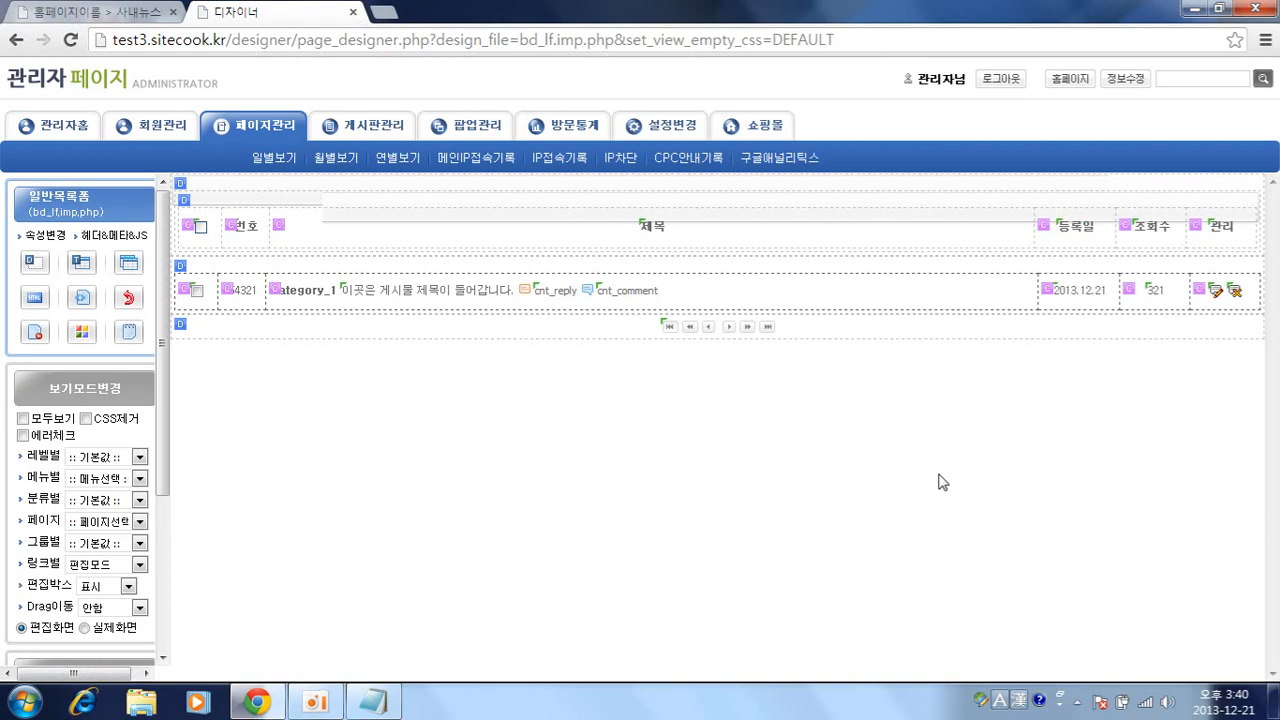
Refresh the website's 사내뉴스 page and check the board's list columns and the main menu's submenus
left_click(58, 11)
key("F5")
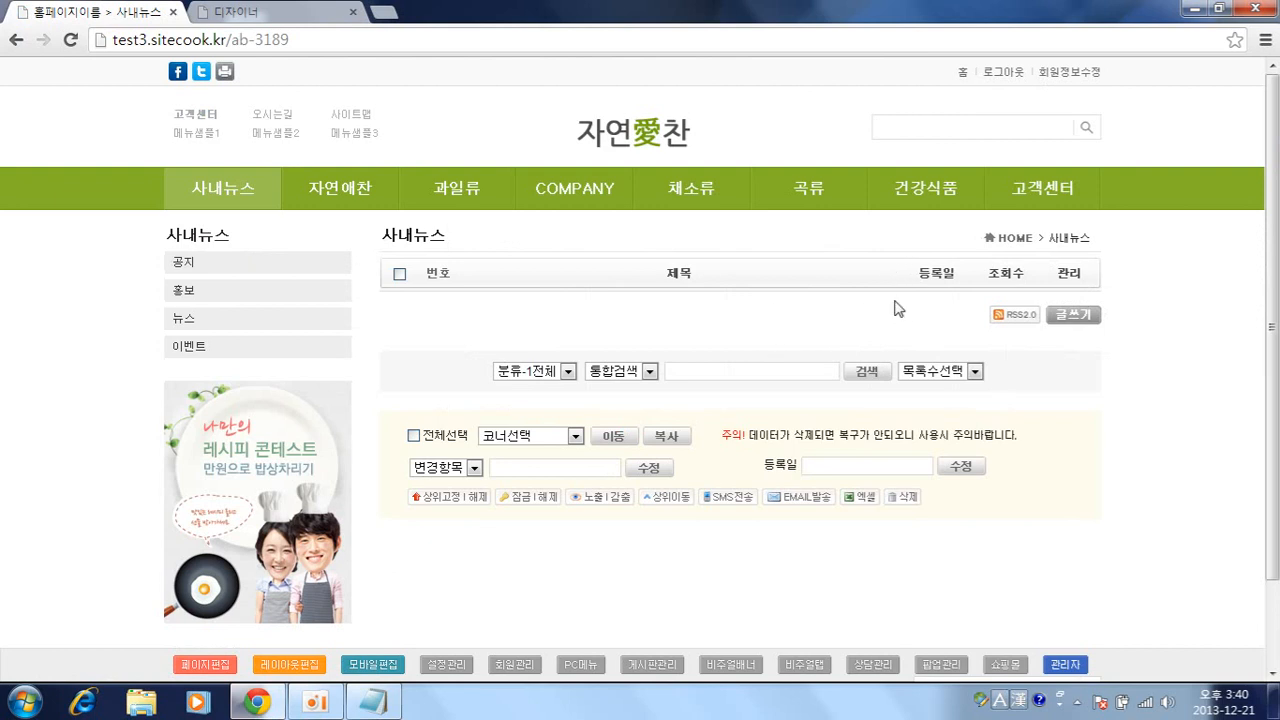
scroll(895, 308, "down", 1)
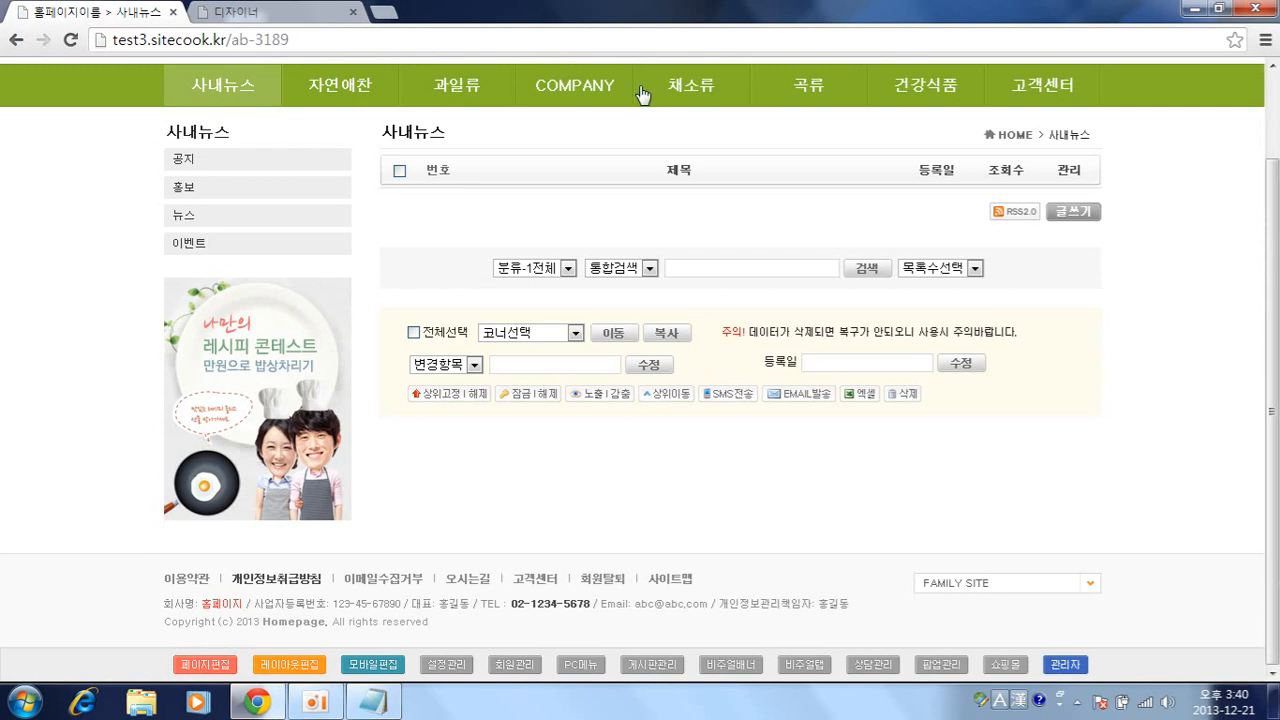
mouse_move(353, 110)
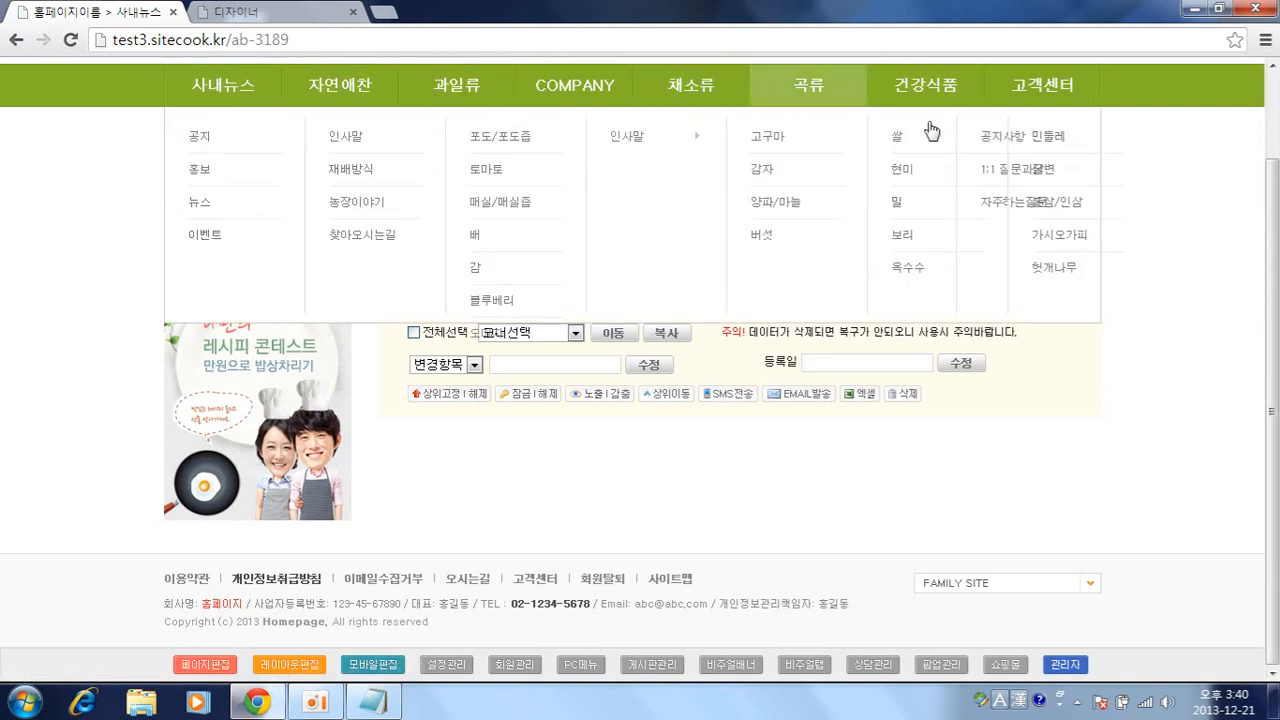
Open the administrator's 게시판관리 list and apply 노출제거 to the 곡류 and 과일류 boards
left_click(300, 9)
middle_click(252, 129)
left_click(416, 9)
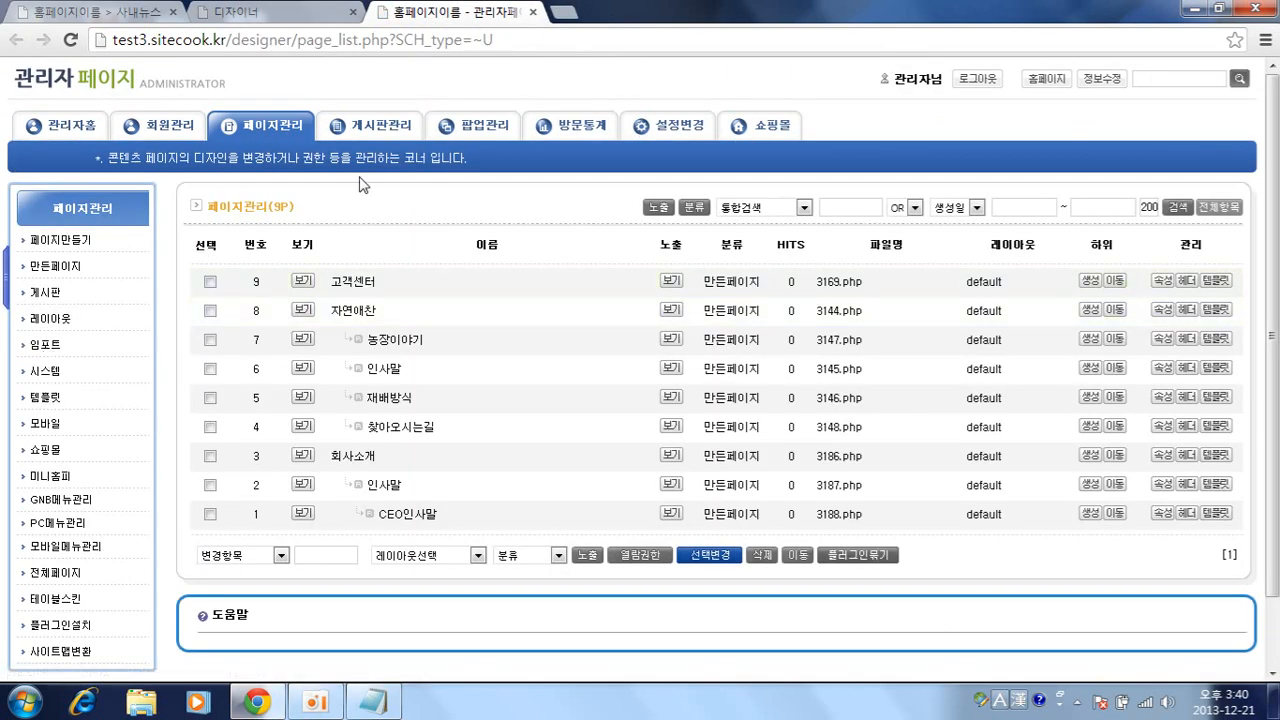
left_click(370, 130)
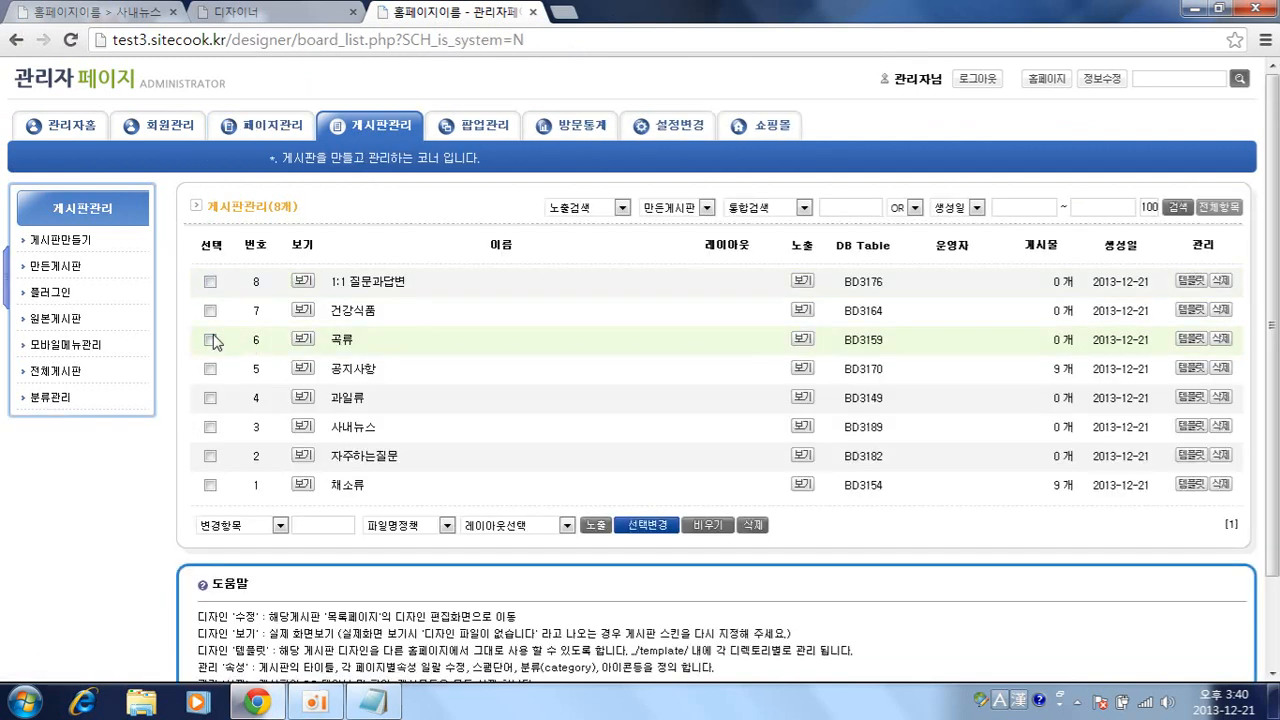
left_click(210, 340)
left_click(210, 398)
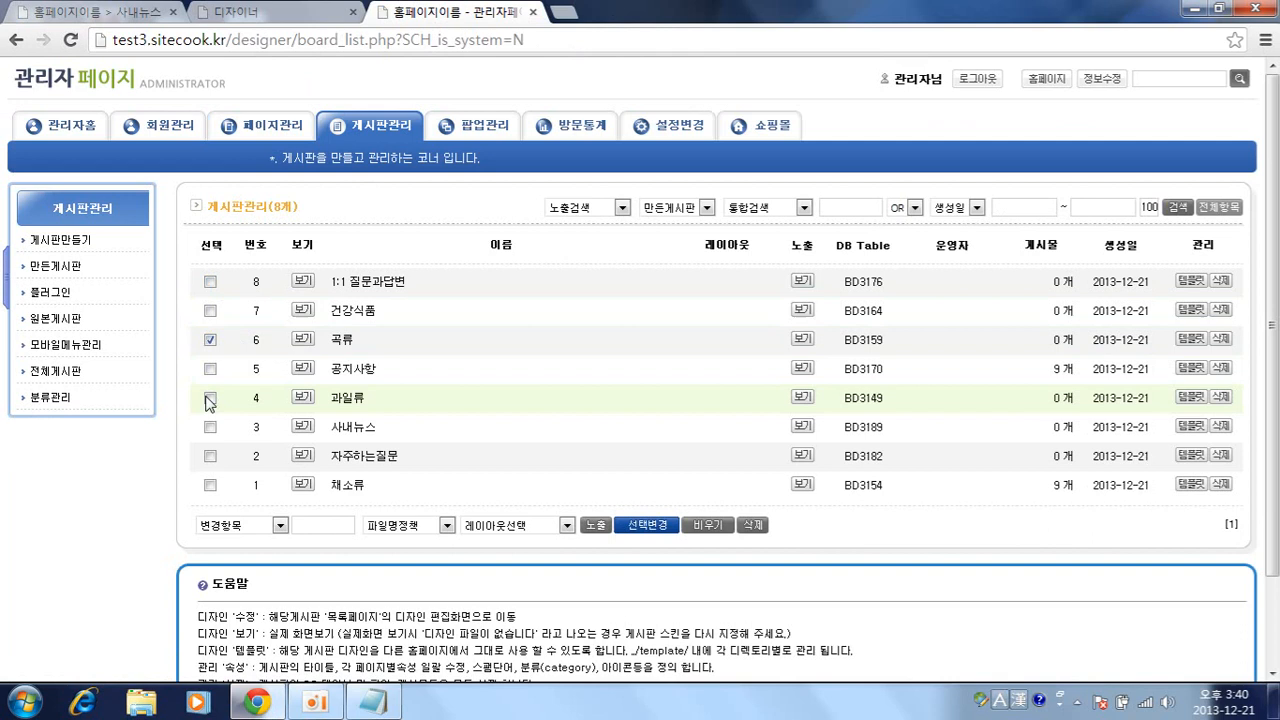
left_click(238, 537)
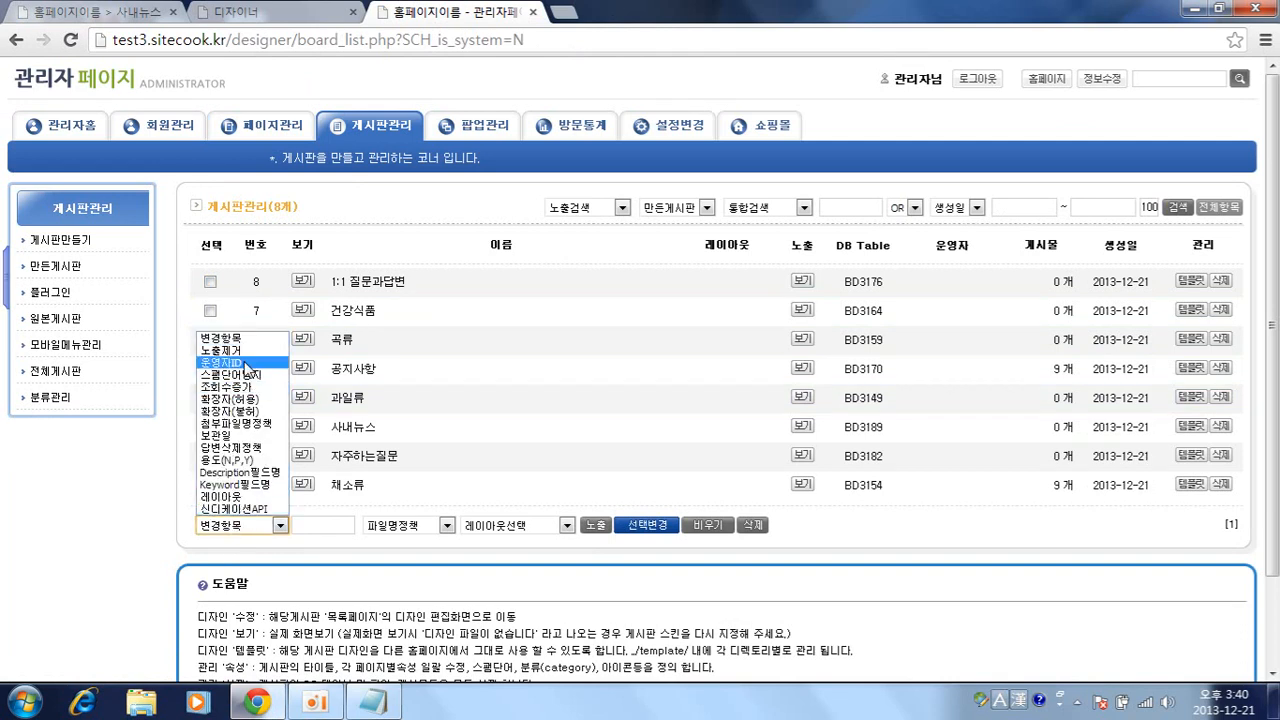
left_click(245, 352)
left_click(636, 524)
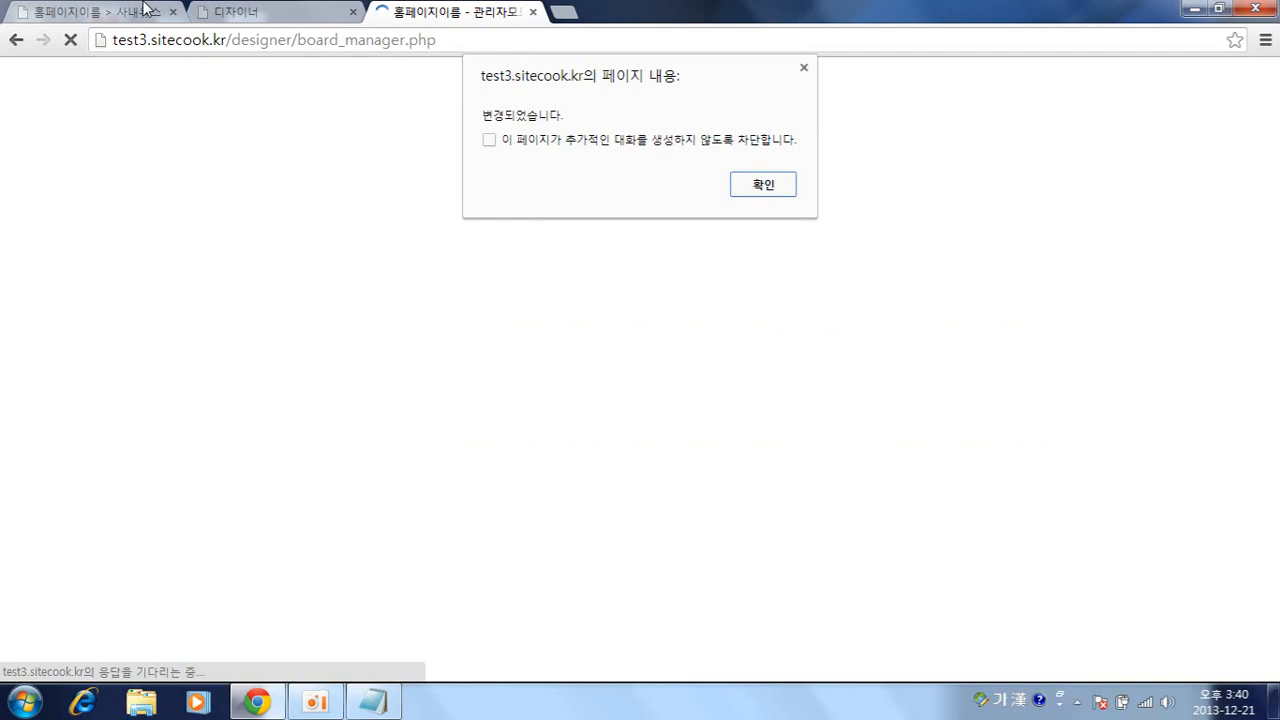
left_click(760, 183)
Check the website's main menu and the list columns of the 공지사항, 사내뉴스 and 1:1 질문과답변 boards
left_click(70, 11)
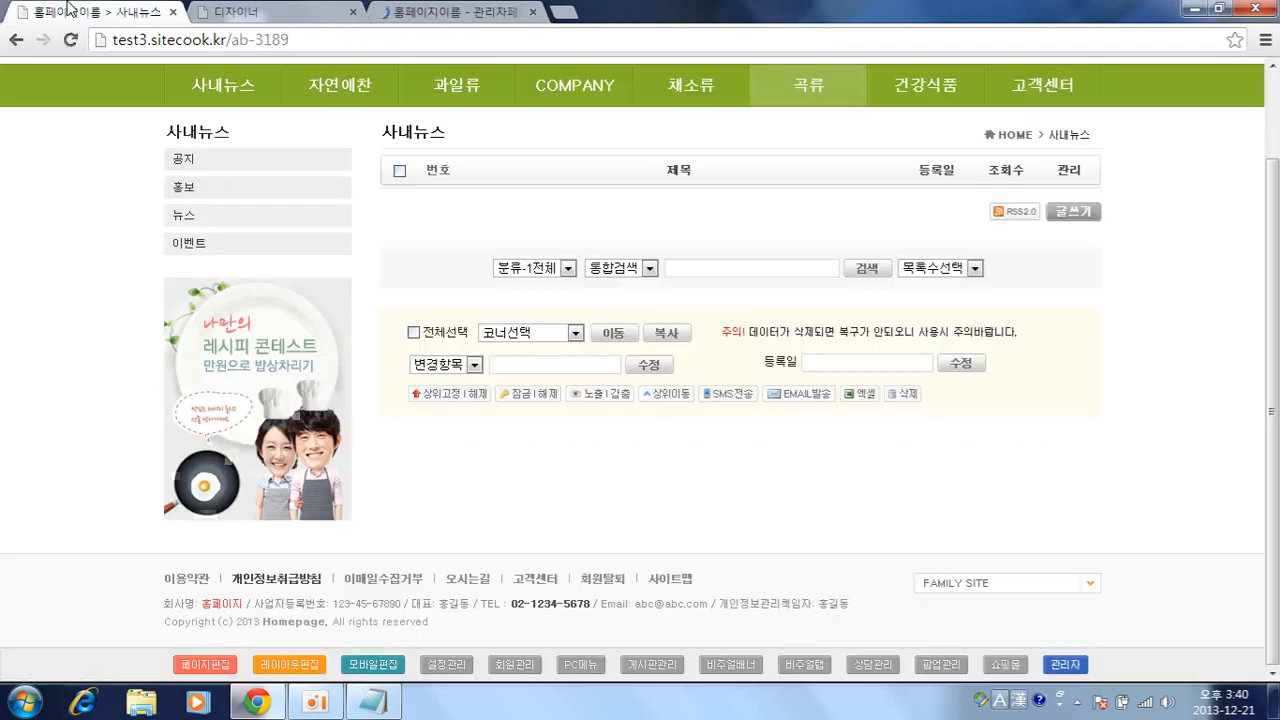
mouse_move(840, 82)
left_click(1001, 136)
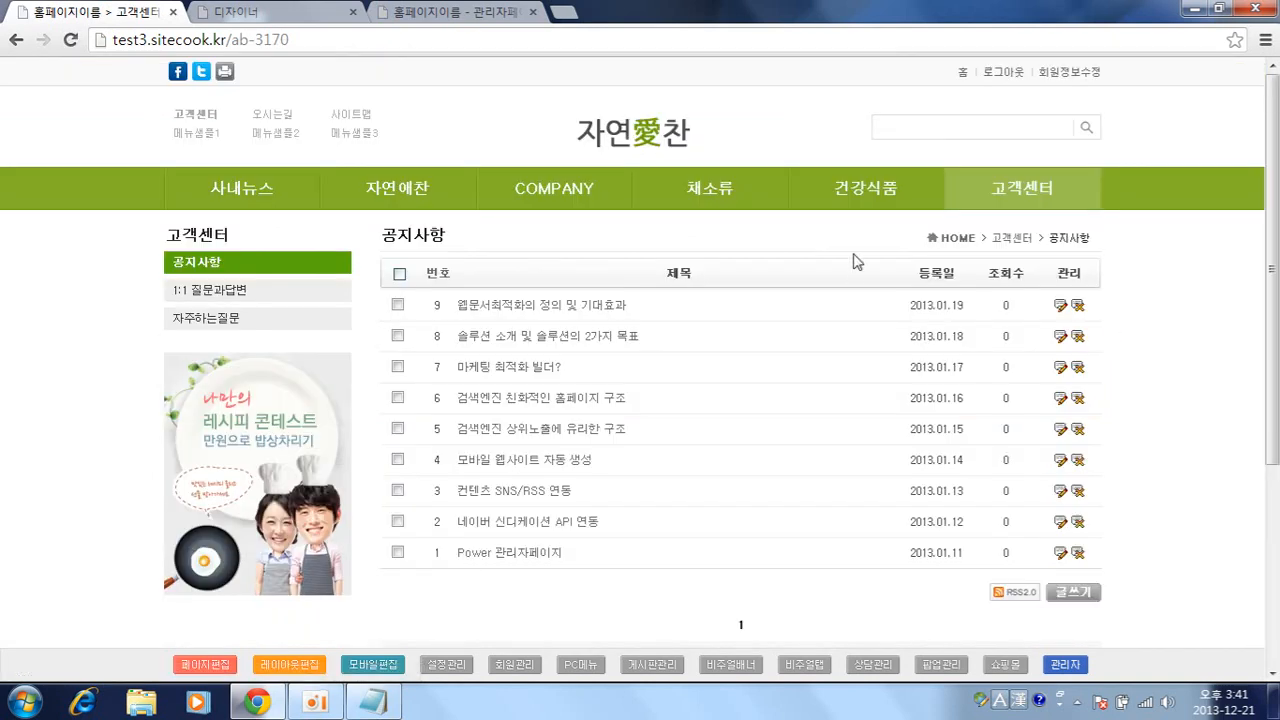
left_click(228, 182)
mouse_move(920, 297)
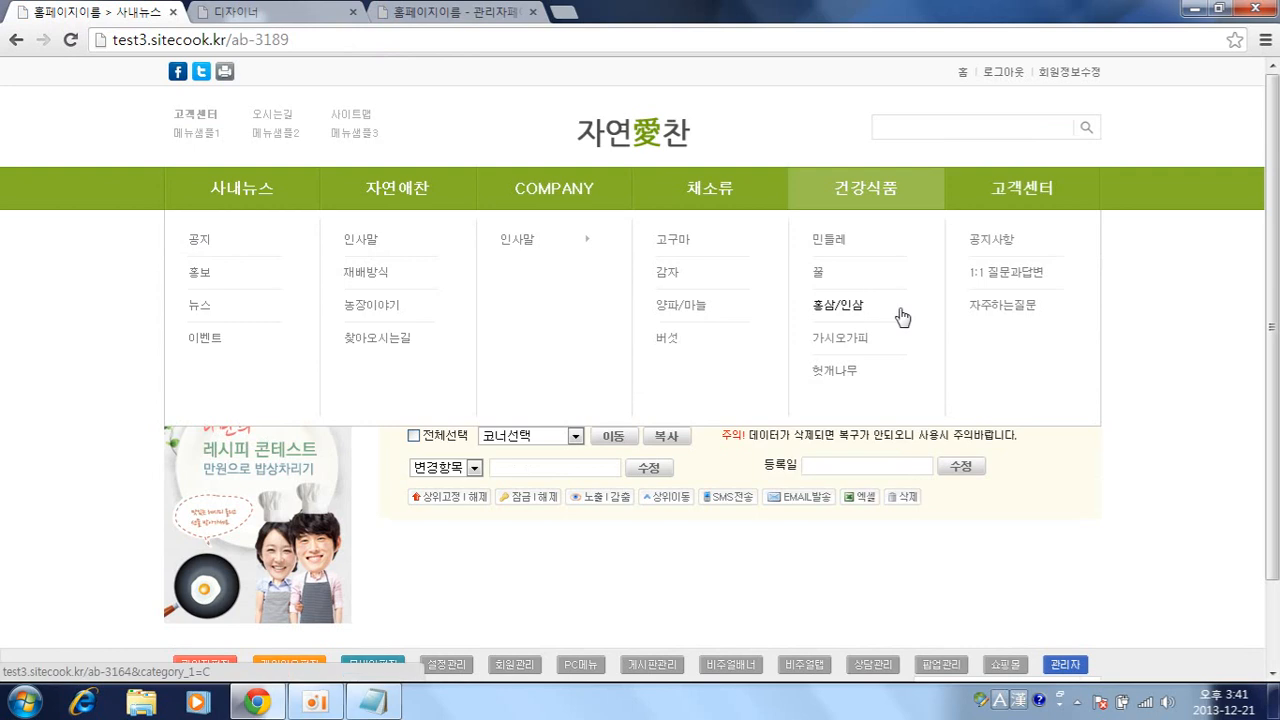
left_click(1000, 284)
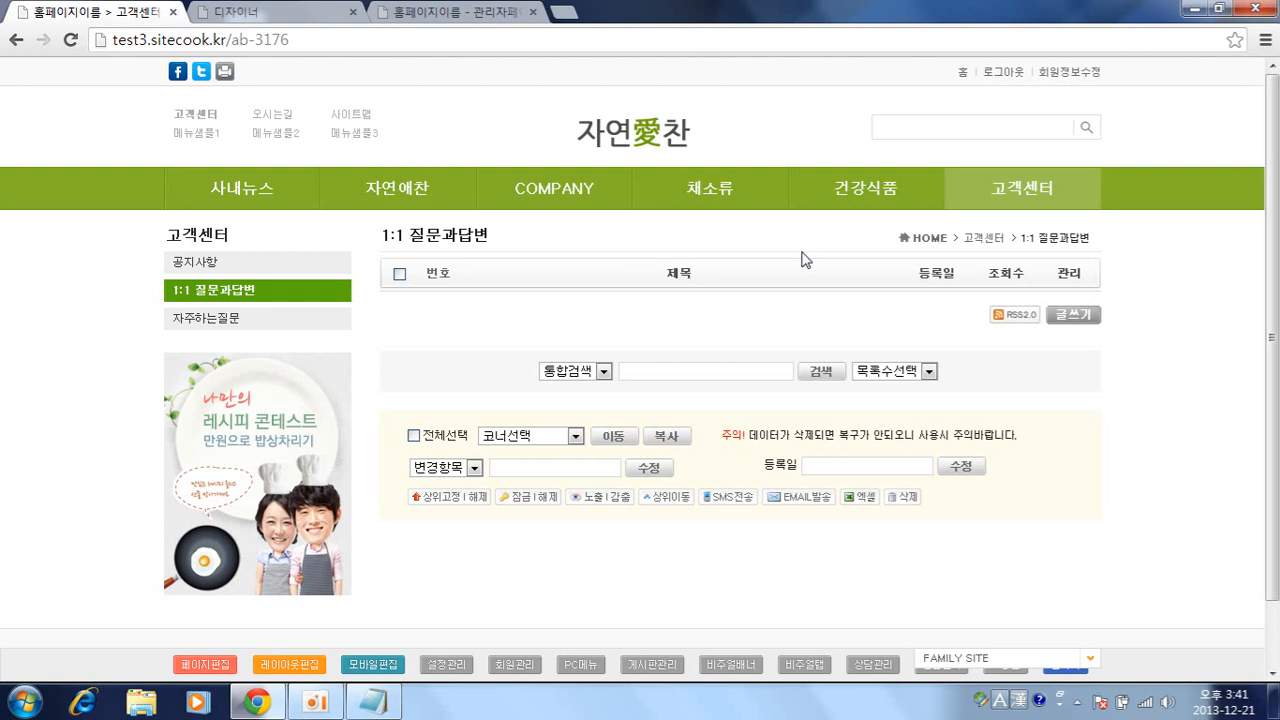
mouse_move(1058, 202)
left_click(1012, 245)
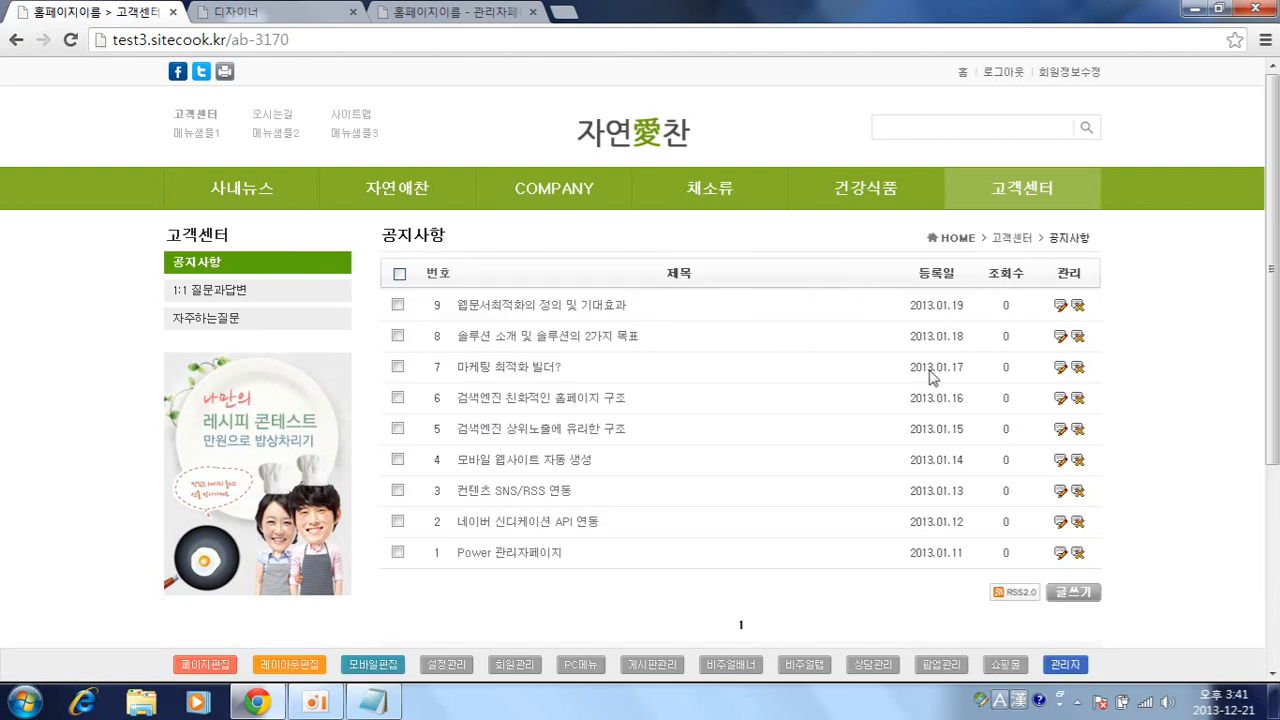
Undo both 등록자 cell deletions in the list form bd_lf.imp.php and return to the 공지사항 board's design
key("ctrl+Tab")
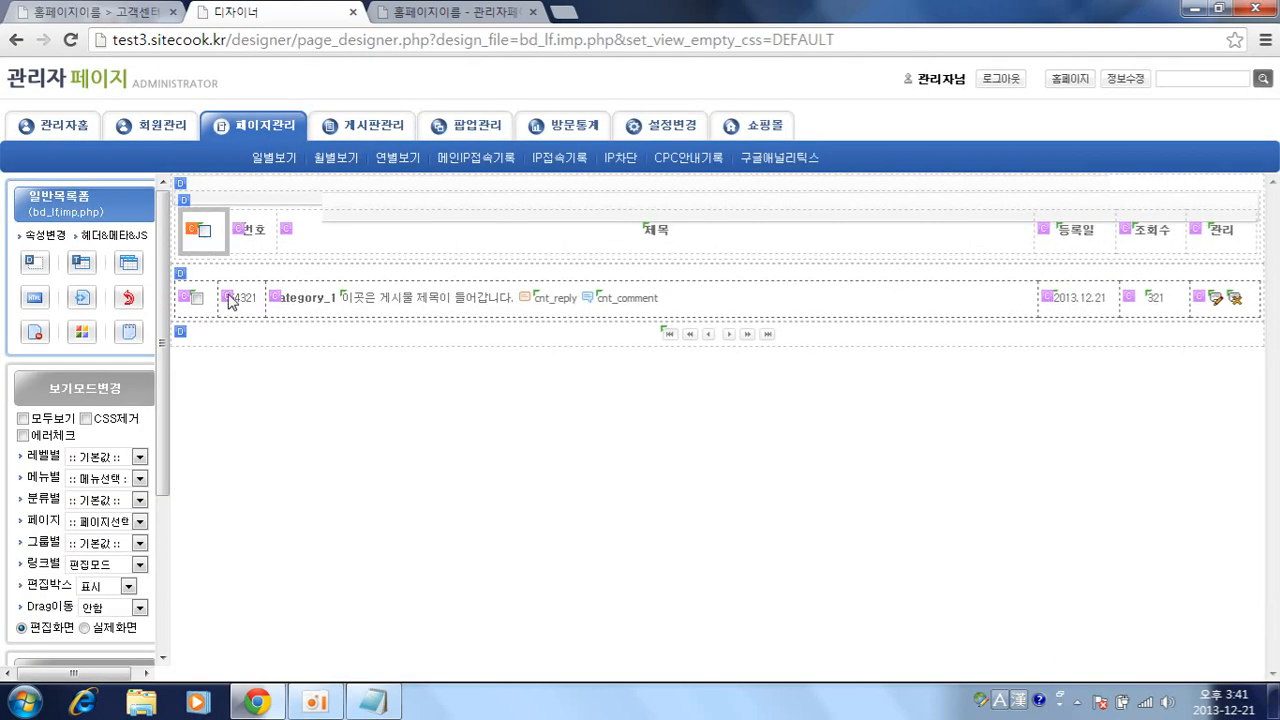
left_click(126, 305)
left_click(126, 305)
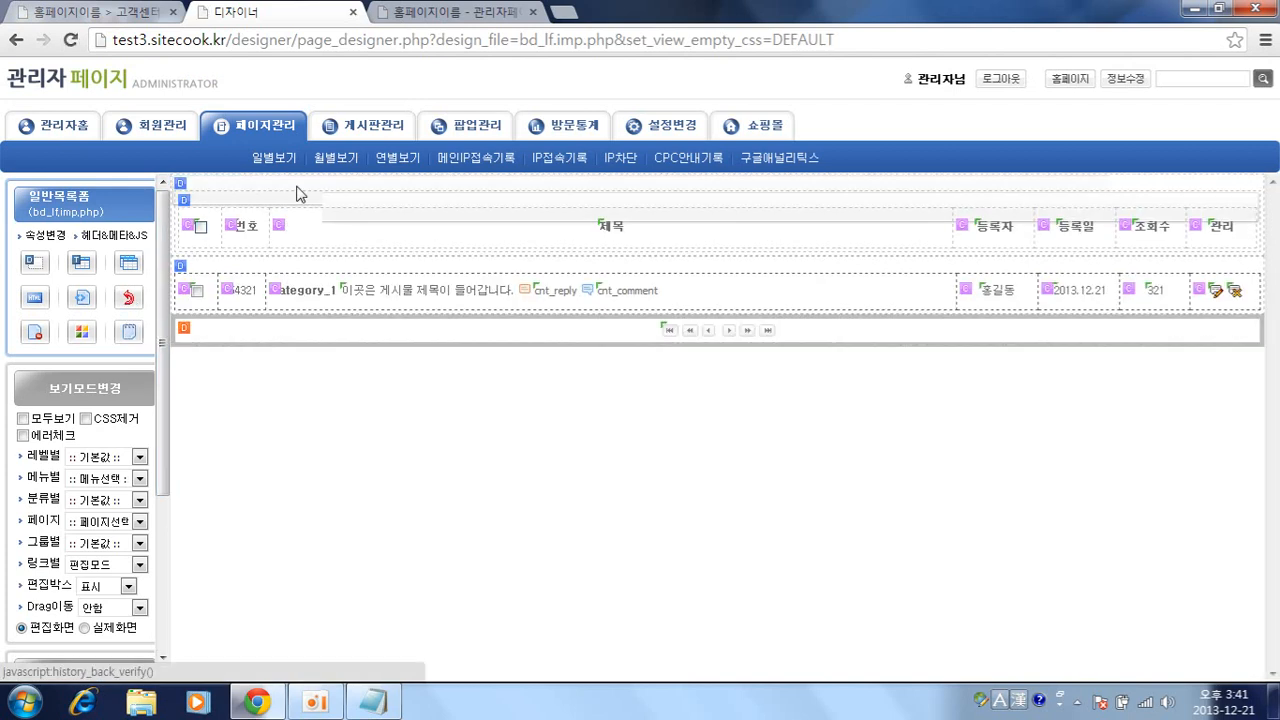
left_click(14, 39)
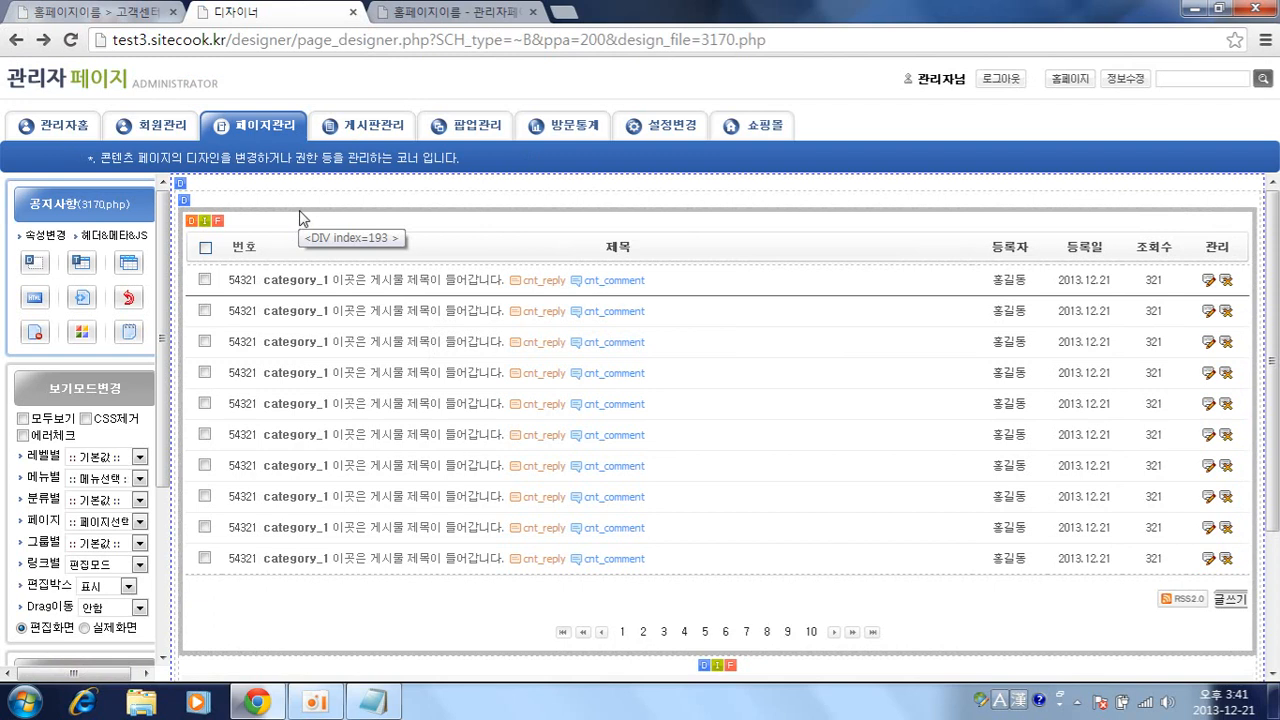
Try 임포트해제 on the 공지사항 board's imported list form bd_lf.imp.php, and undo it
left_click(203, 223)
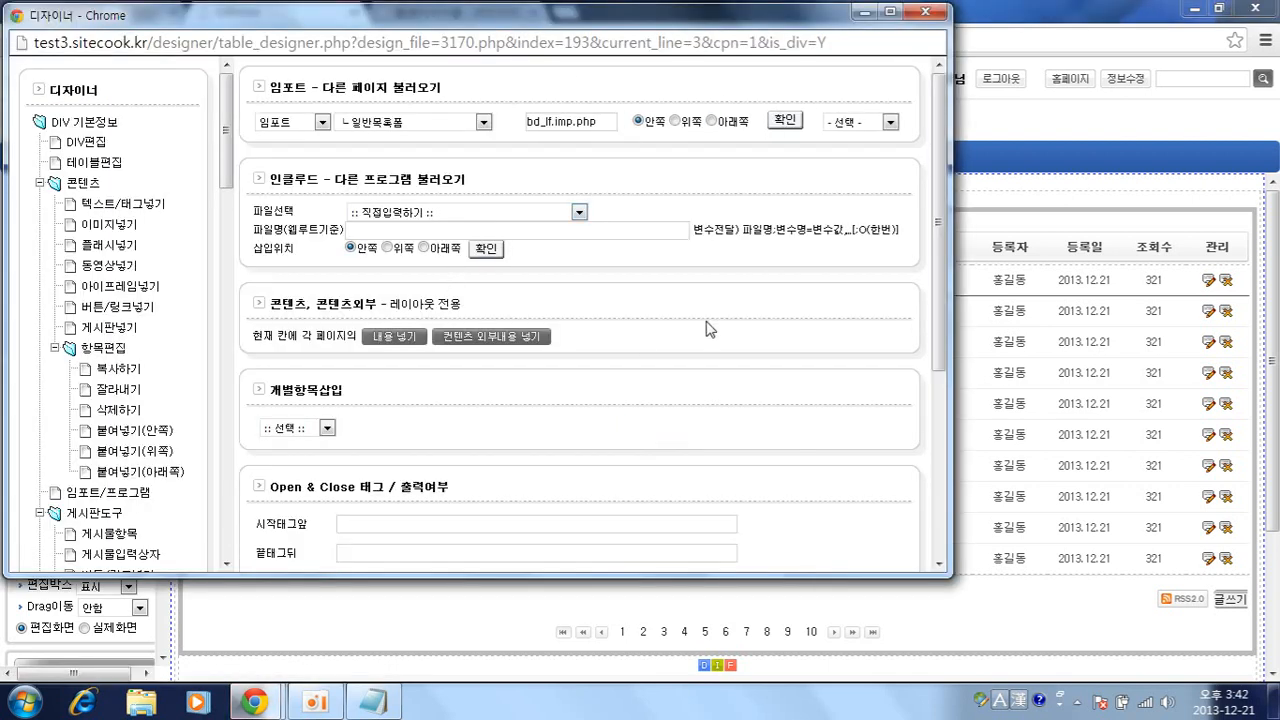
left_click(888, 122)
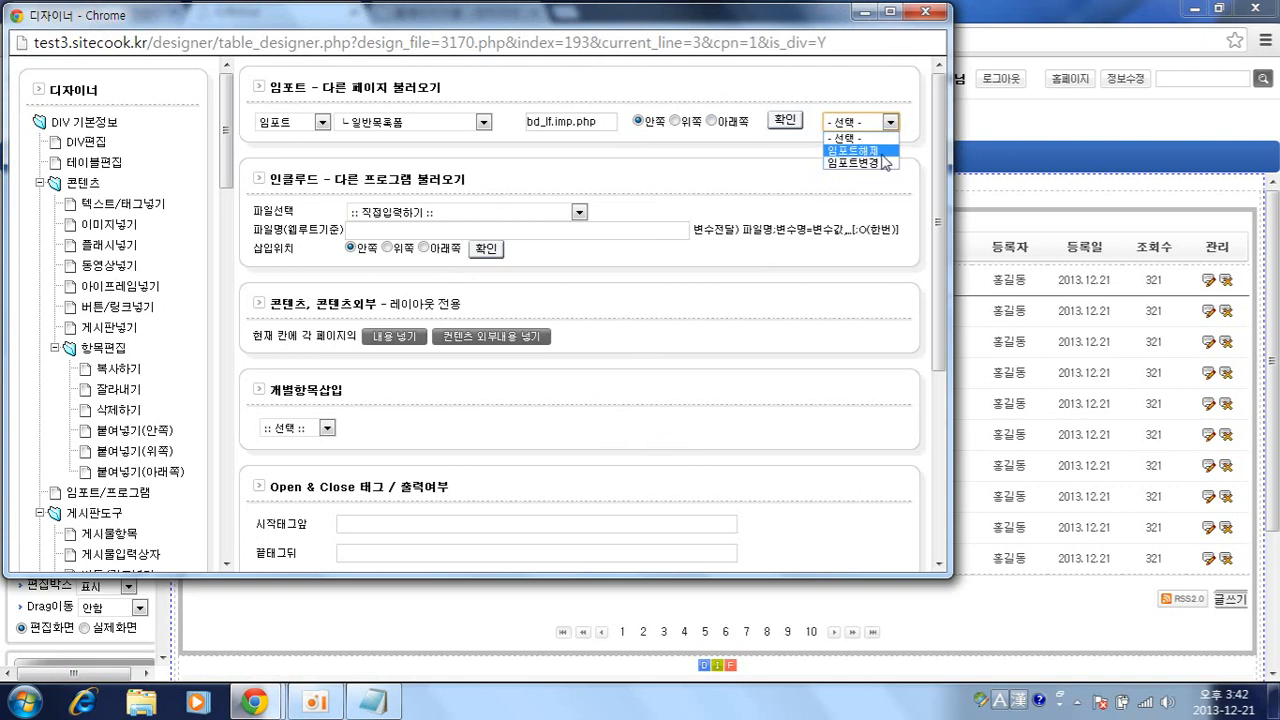
left_click(882, 152)
left_click(786, 121)
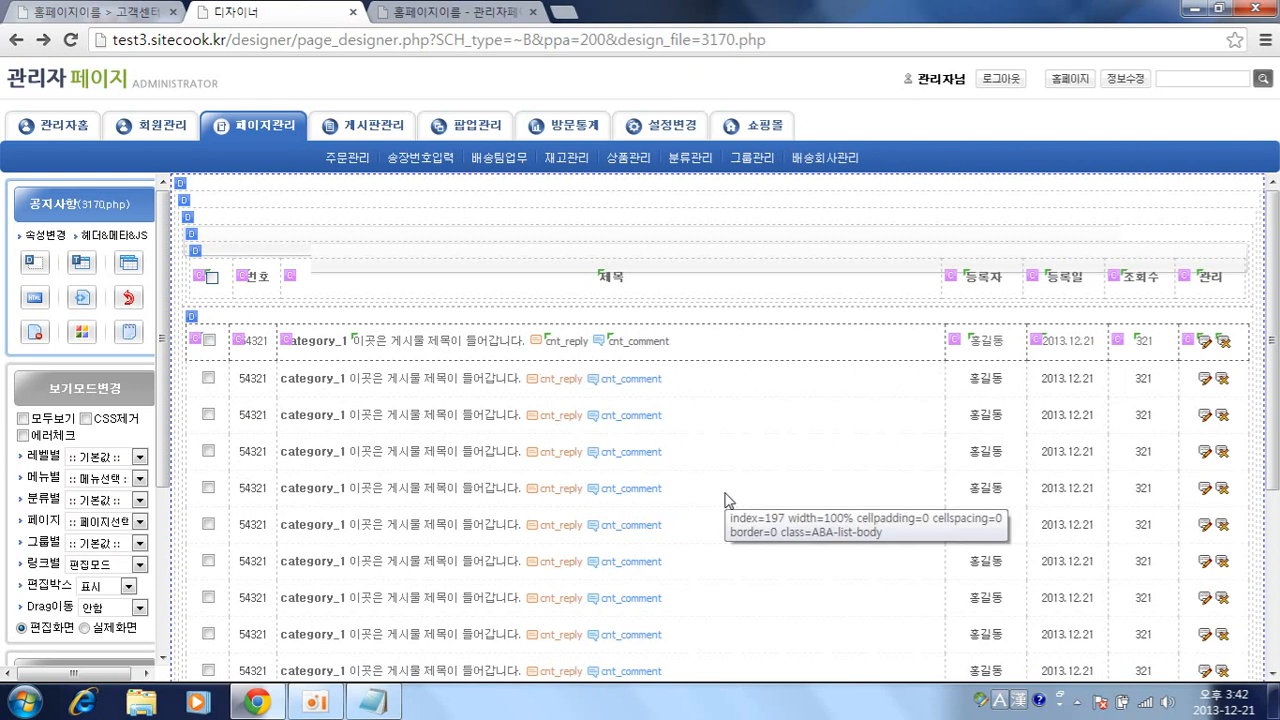
left_click(134, 298)
key("Return")
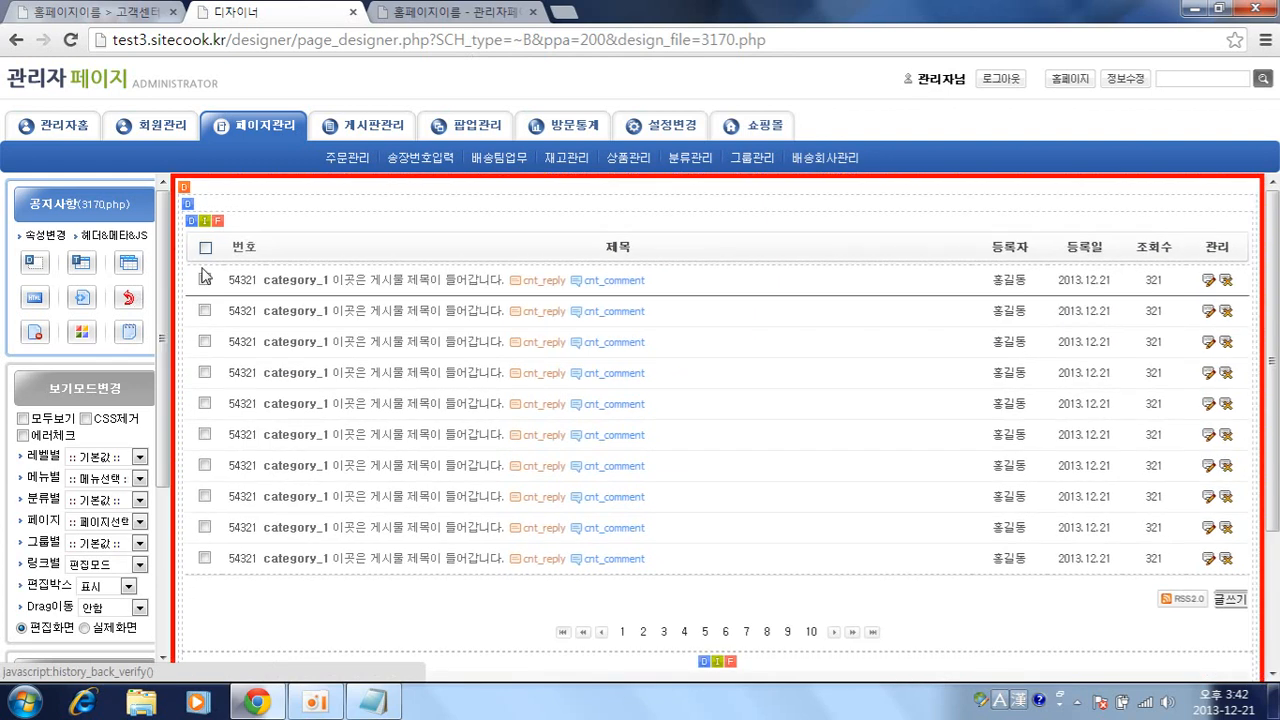
Apply 임포트변경 to the 공지사항 board's imported list form, inspect the separated form, and return to the board's design
left_click(218, 223)
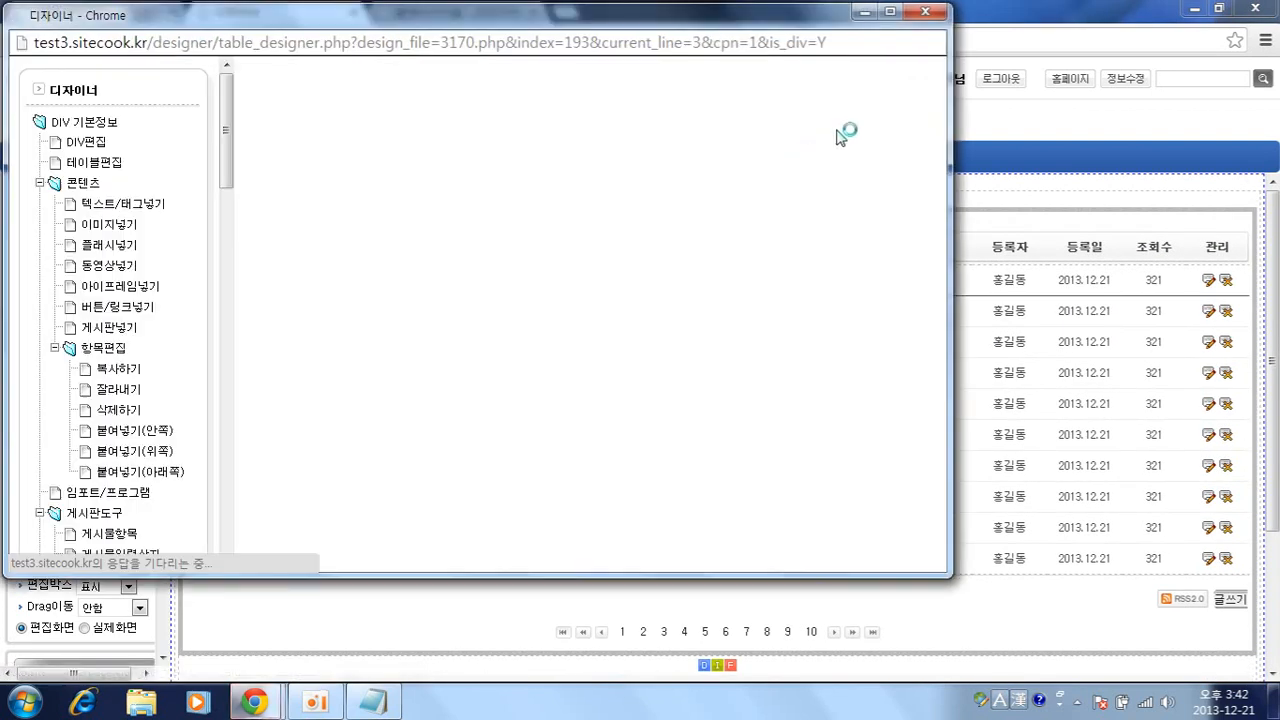
left_click(862, 121)
left_click(855, 149)
left_click(785, 120)
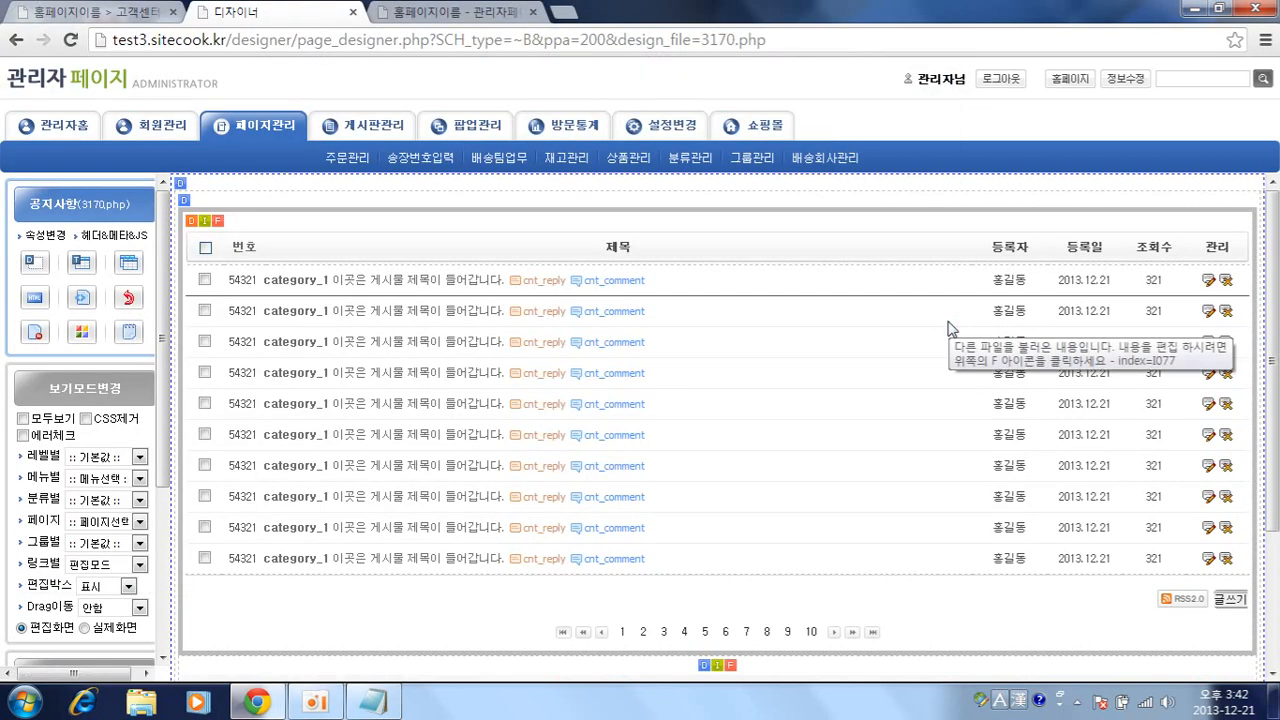
left_click(219, 222)
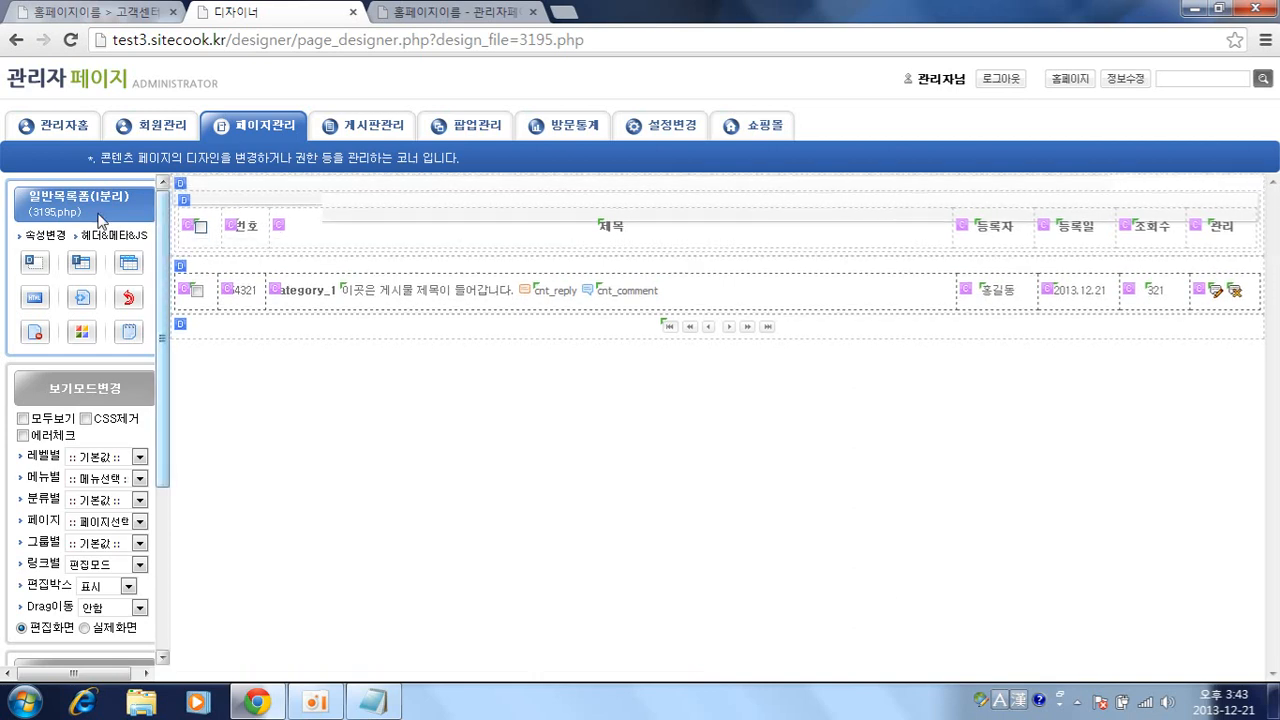
left_click(17, 40)
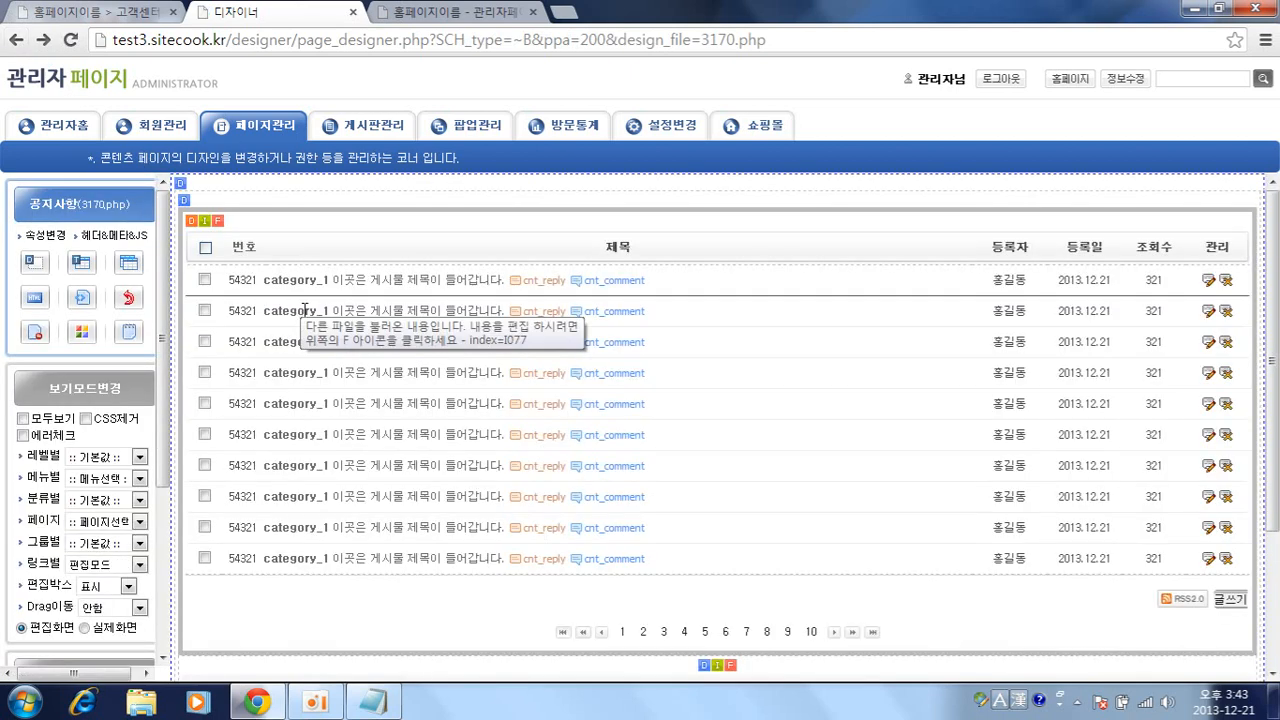
left_click(128, 297)
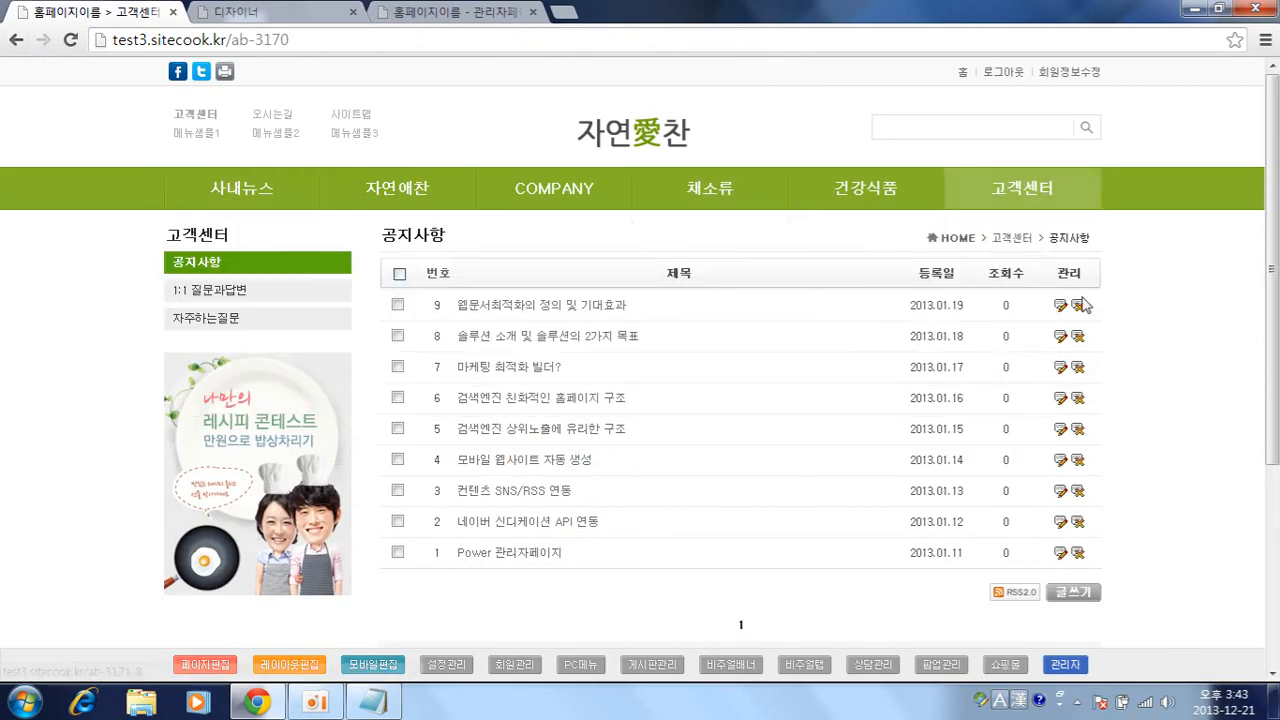
Open the website's 공지사항 post 웹문서최적화의 정의 및 기대효과 and examine the columns of the list beneath it
left_click(588, 314)
right_click(588, 314)
left_click(1070, 473)
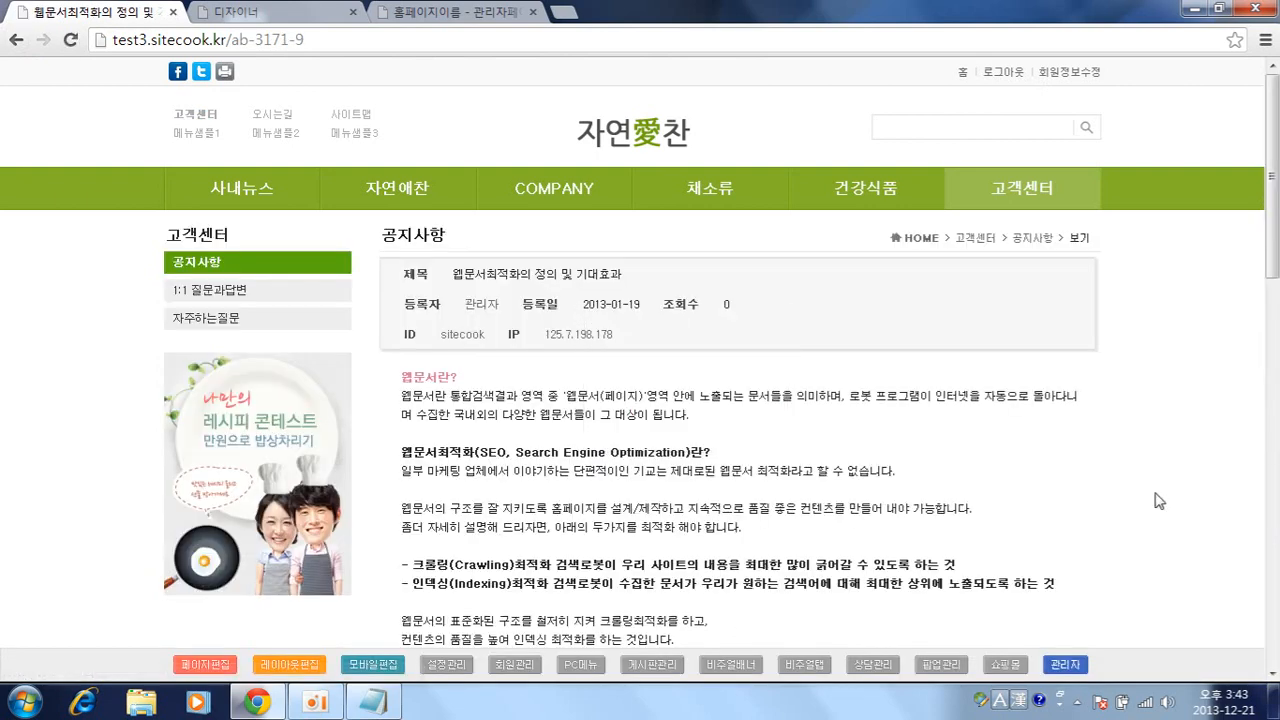
scroll(1007, 525, "down", 20)
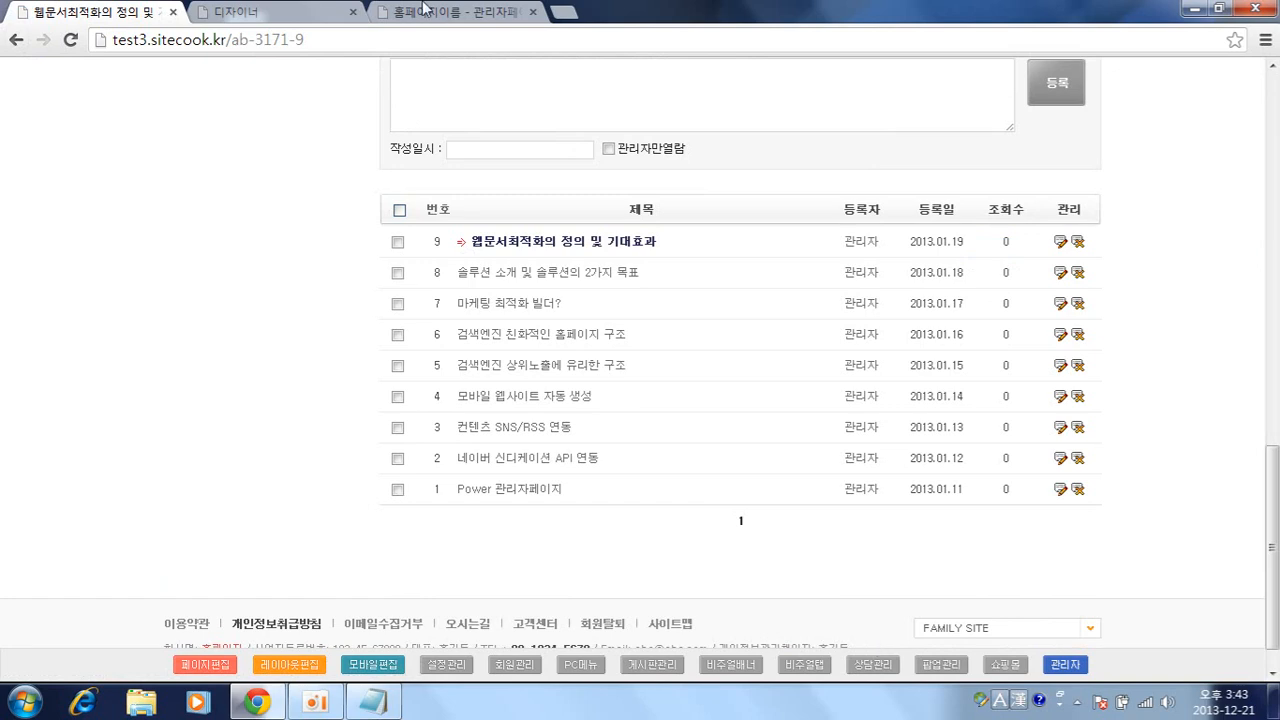
Undo the last change in the 공지사항 board's design and try 임포트해제 on its imported list form
left_click(340, 12)
left_click(128, 297)
key("Return")
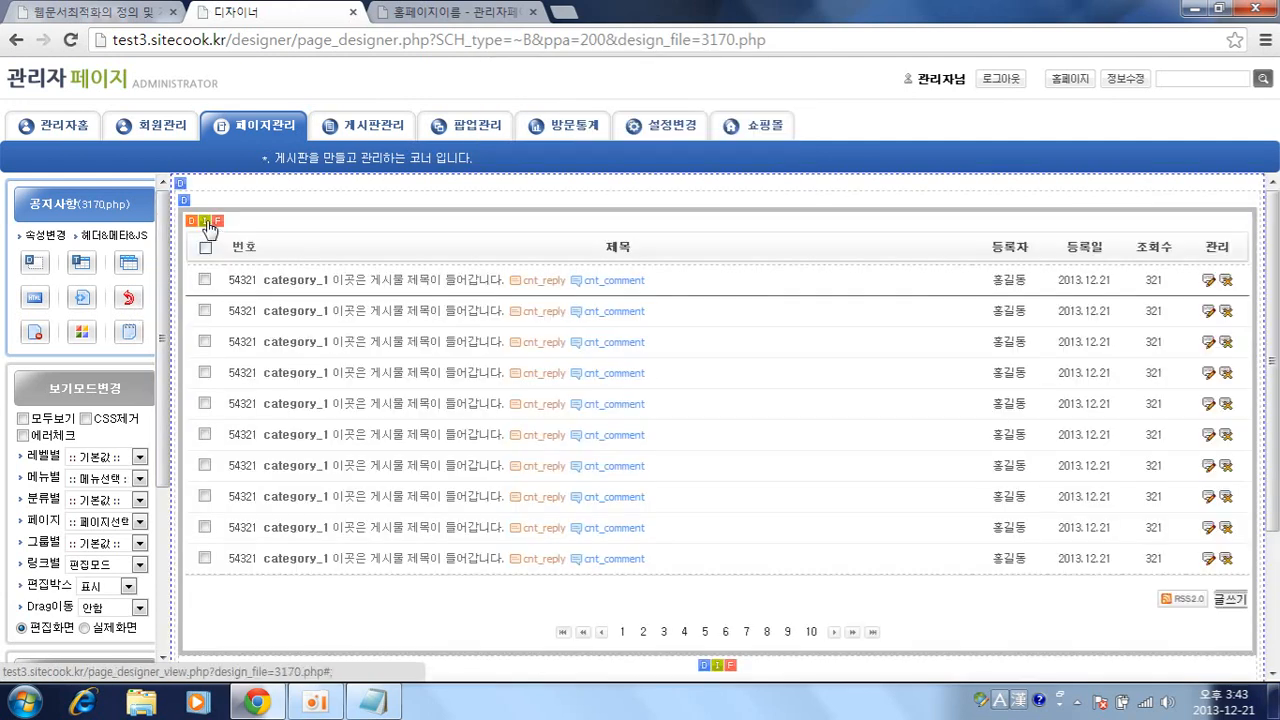
left_click(210, 230)
left_click(862, 122)
left_click(860, 152)
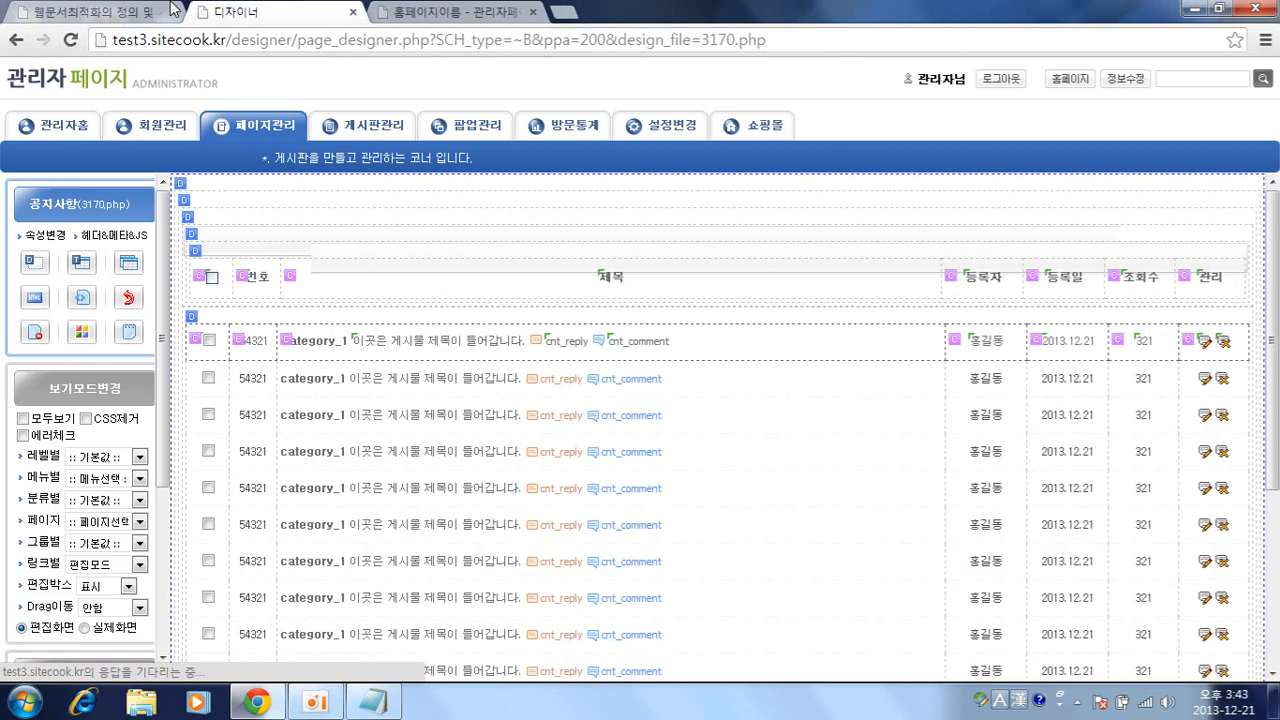
Reload the website's 공지사항 list, open its first post, and compare the 등록자 column in both lists
key("ctrl+shift+Tab")
scroll(1060, 190, "up", 3)
left_click(1080, 282)
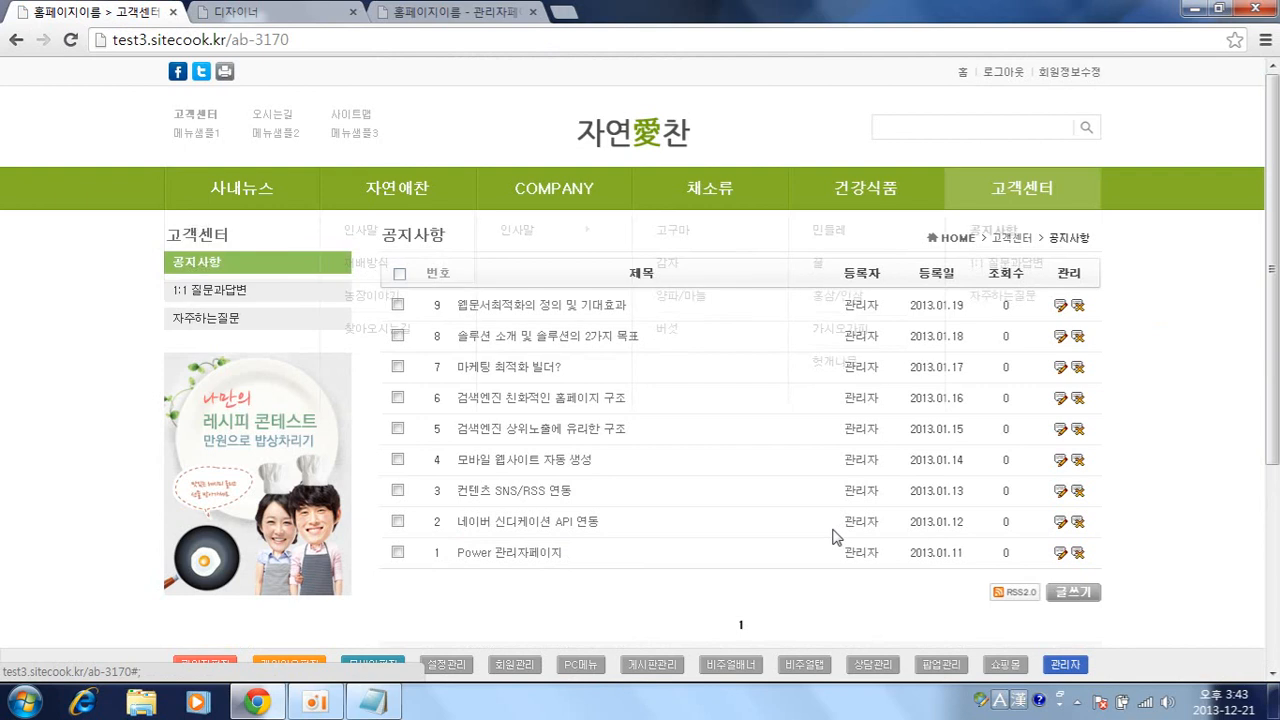
left_click(588, 306)
scroll(588, 316, "down", 12)
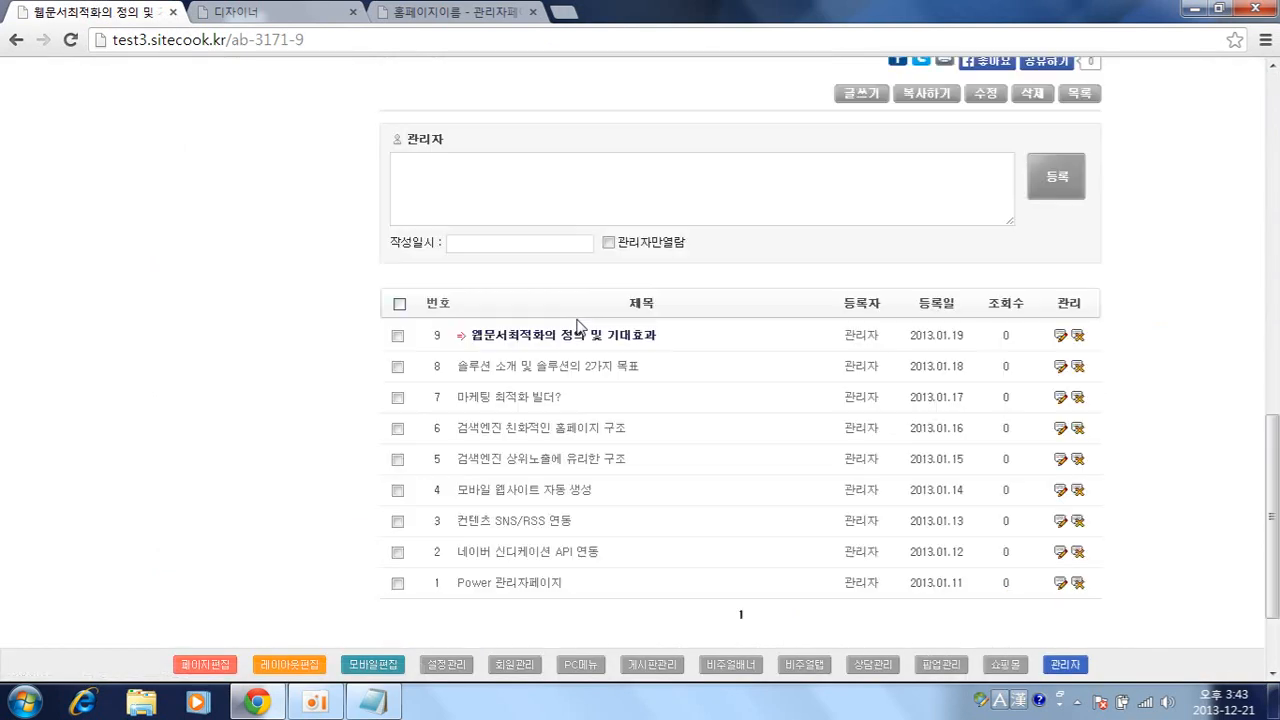
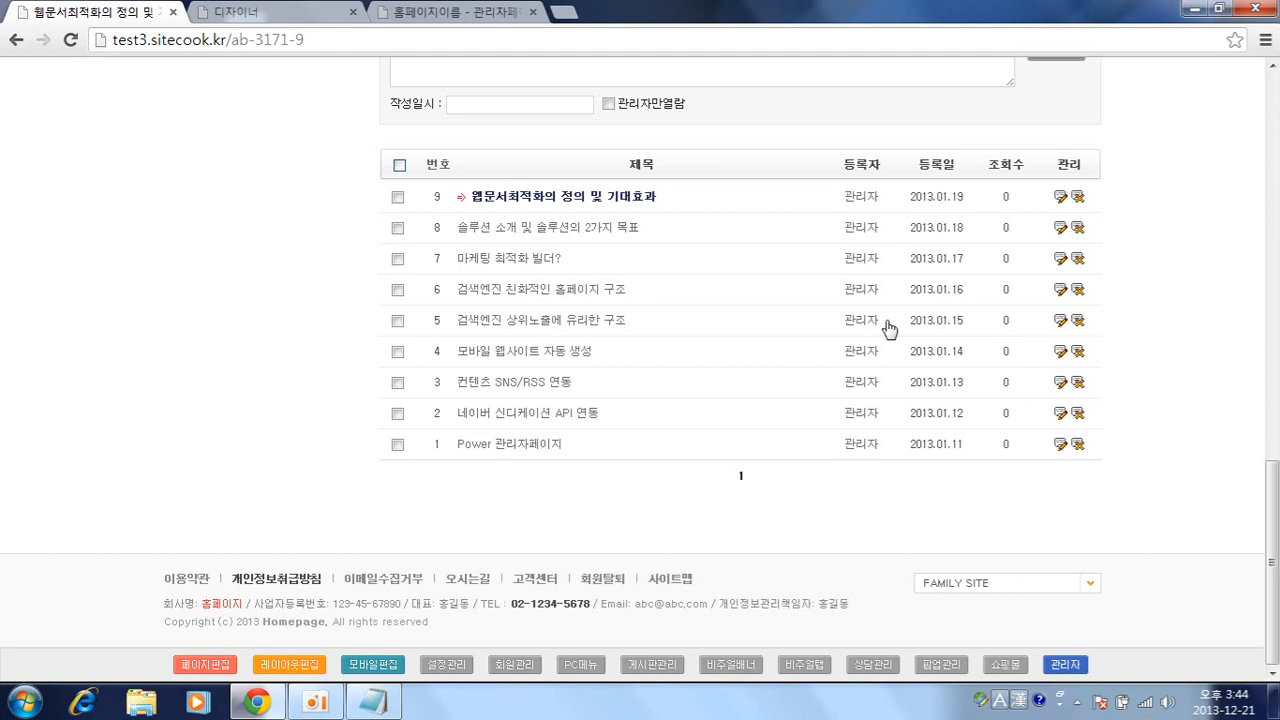
Replace the 공지사항 list form's 임포트해제 with 임포트변경 by undoing the release, and open the separated form for editing
left_click(330, 12)
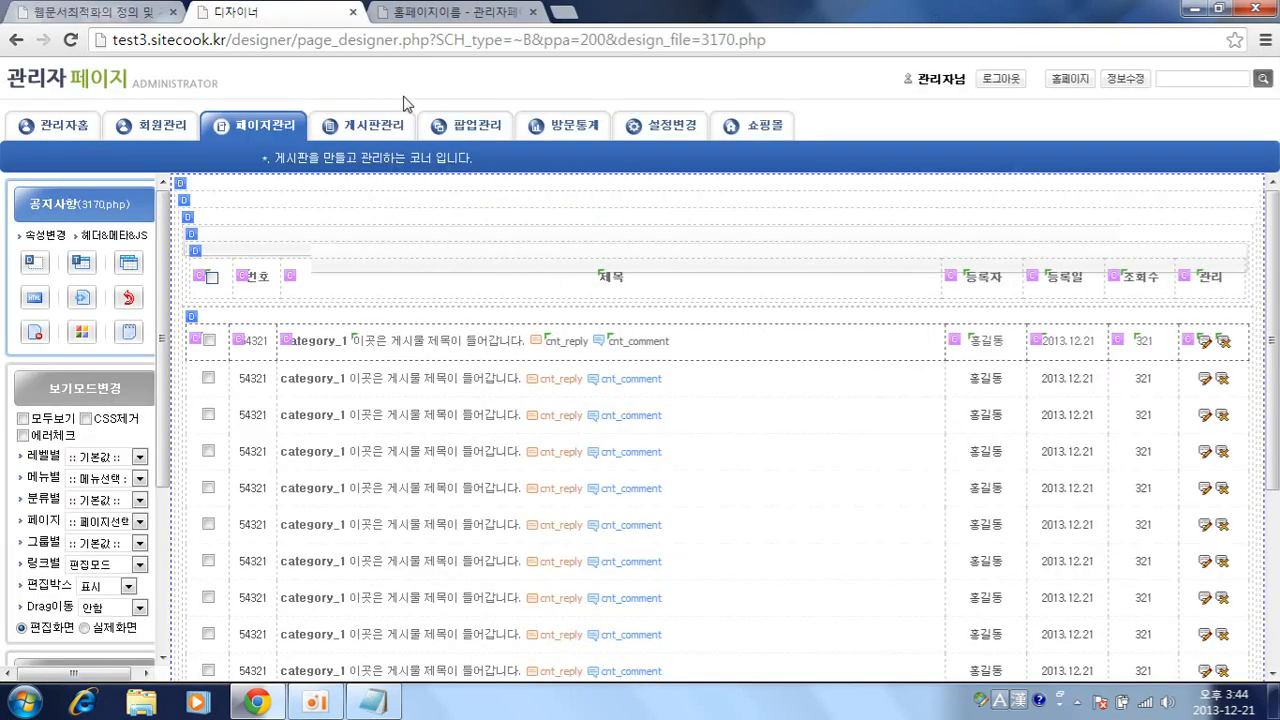
left_click(124, 302)
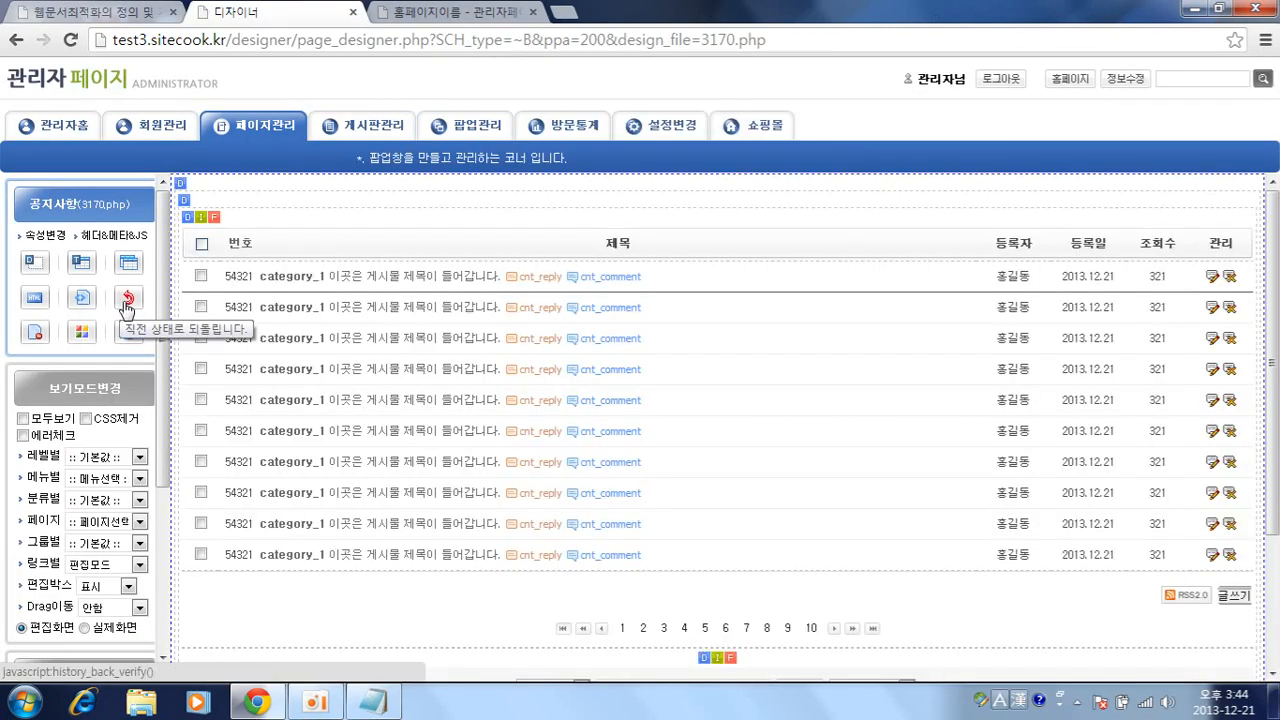
left_click(203, 220)
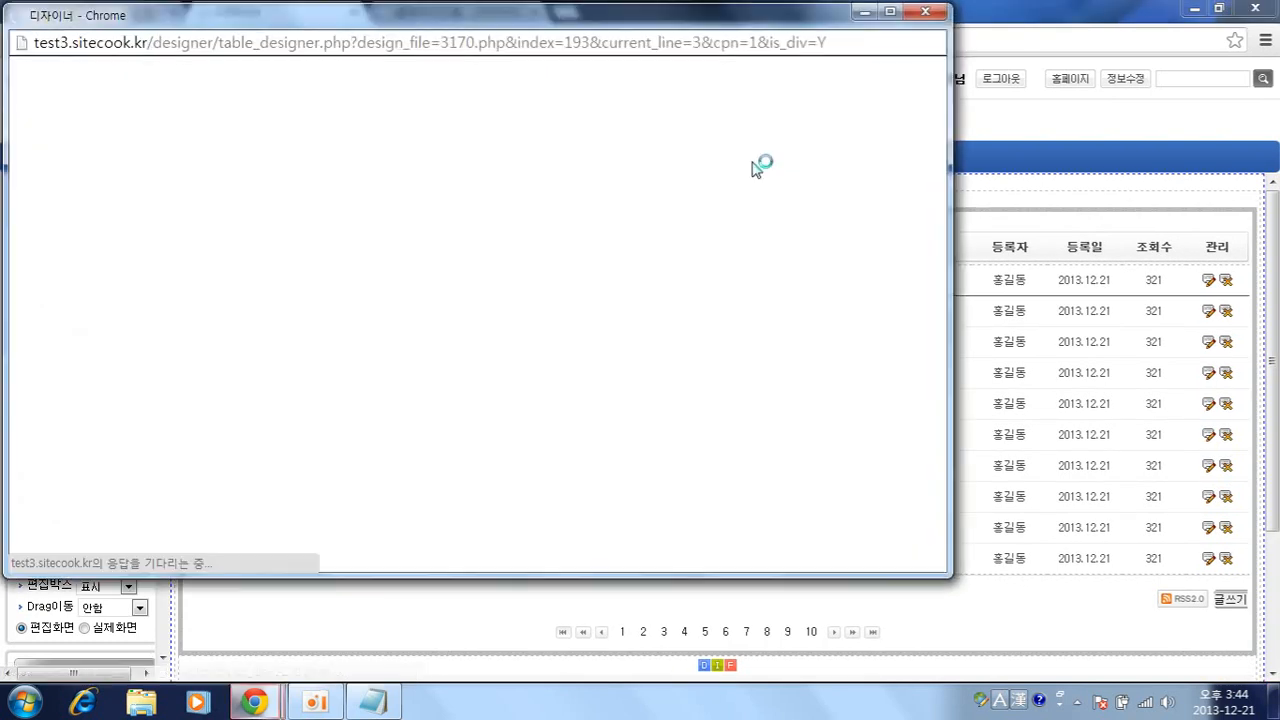
left_click(848, 124)
left_click(853, 163)
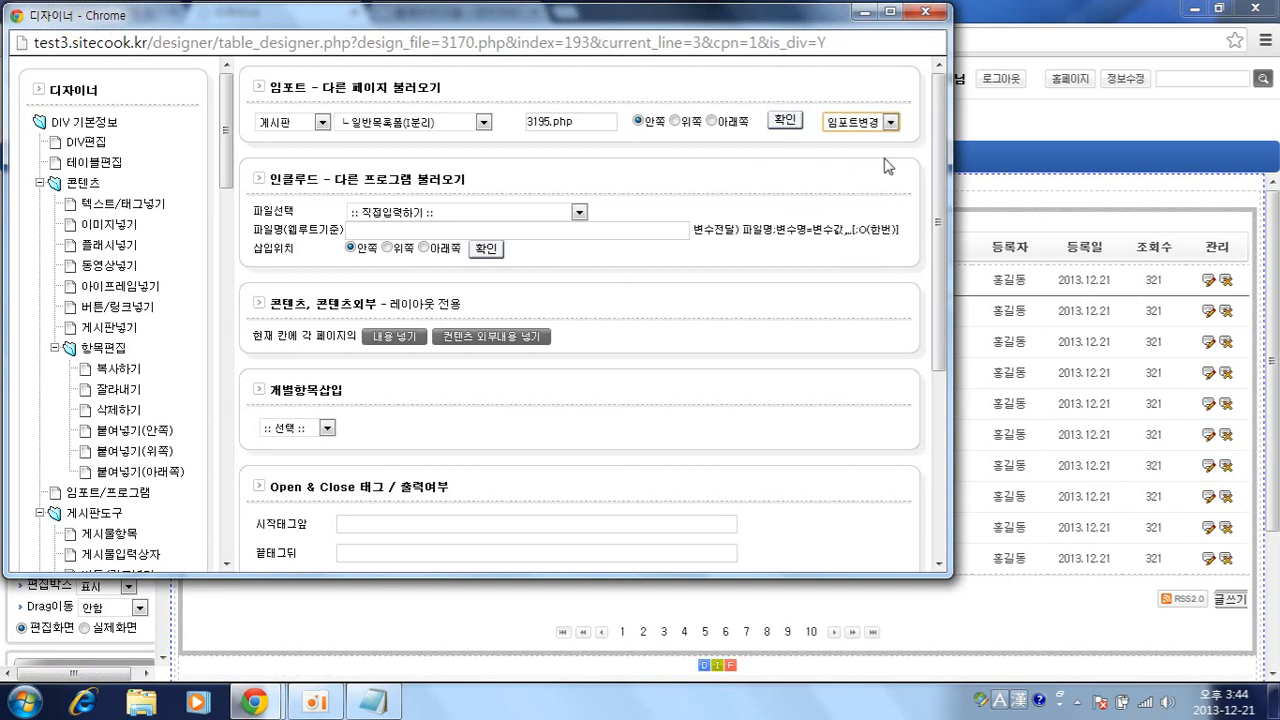
left_click(783, 121)
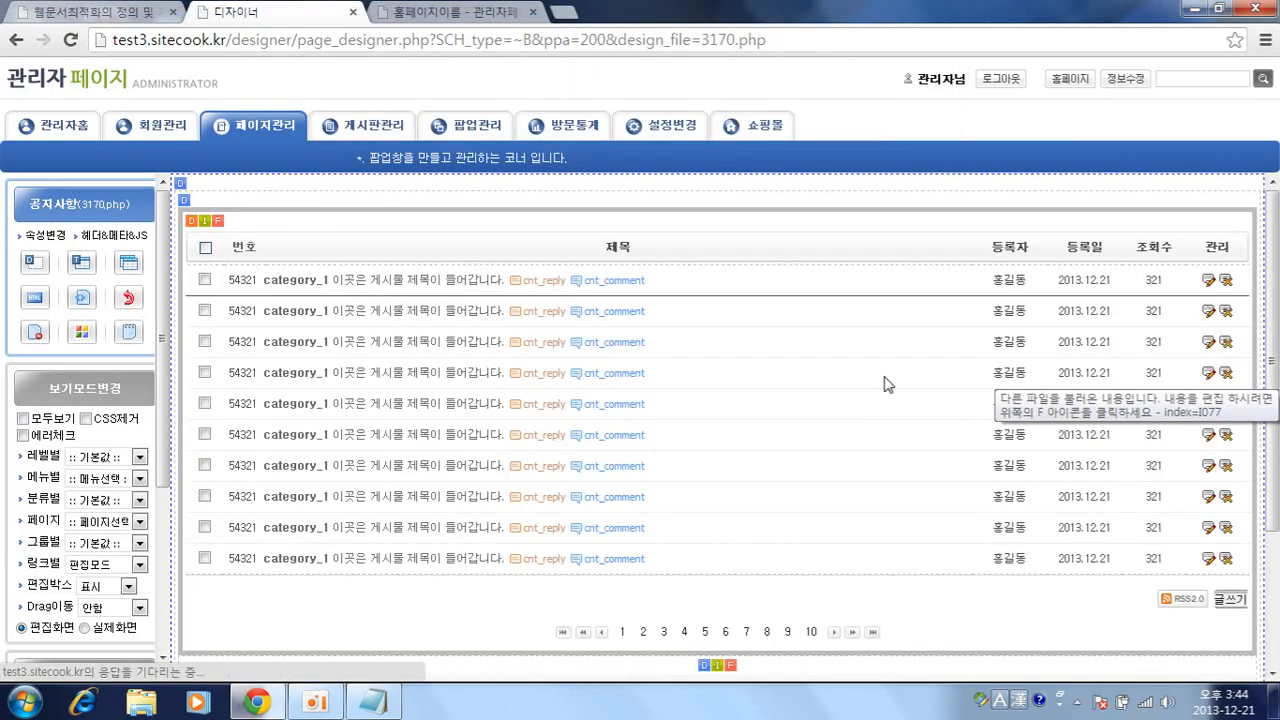
left_click(217, 221)
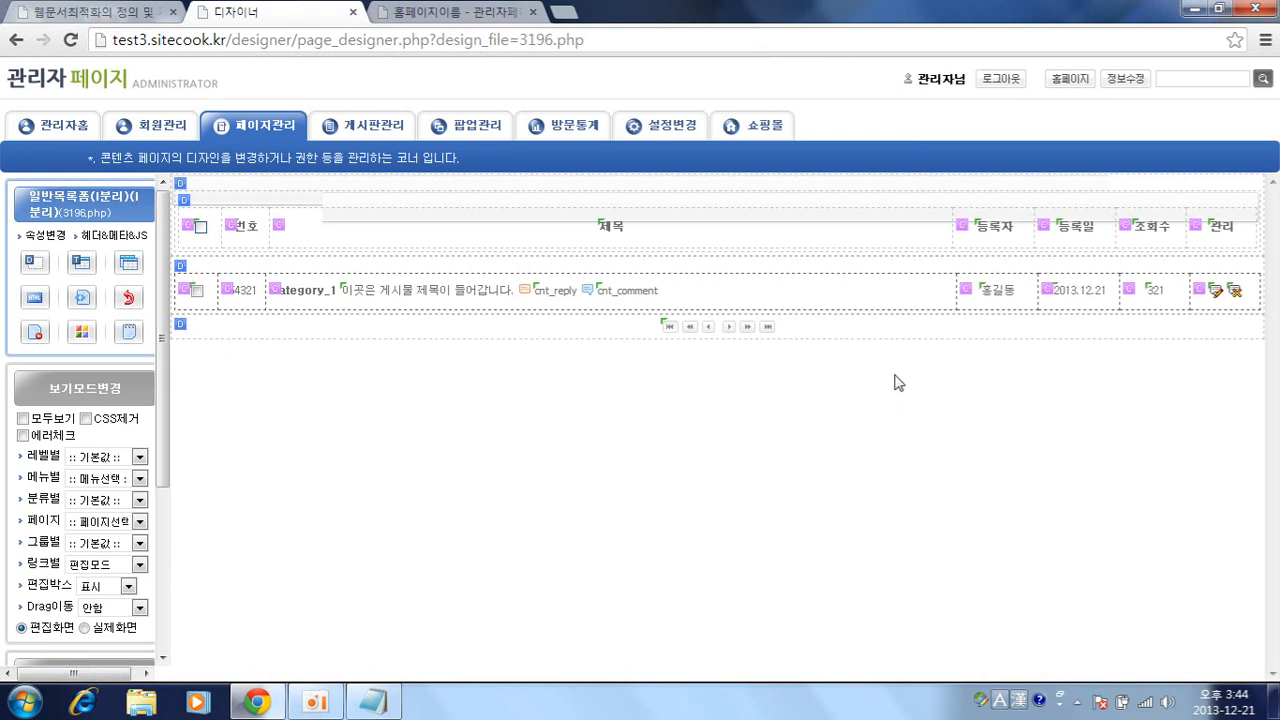
Delete the 등록자 column from the separated list form, removing both its heading cell and its data cell
left_click(963, 226)
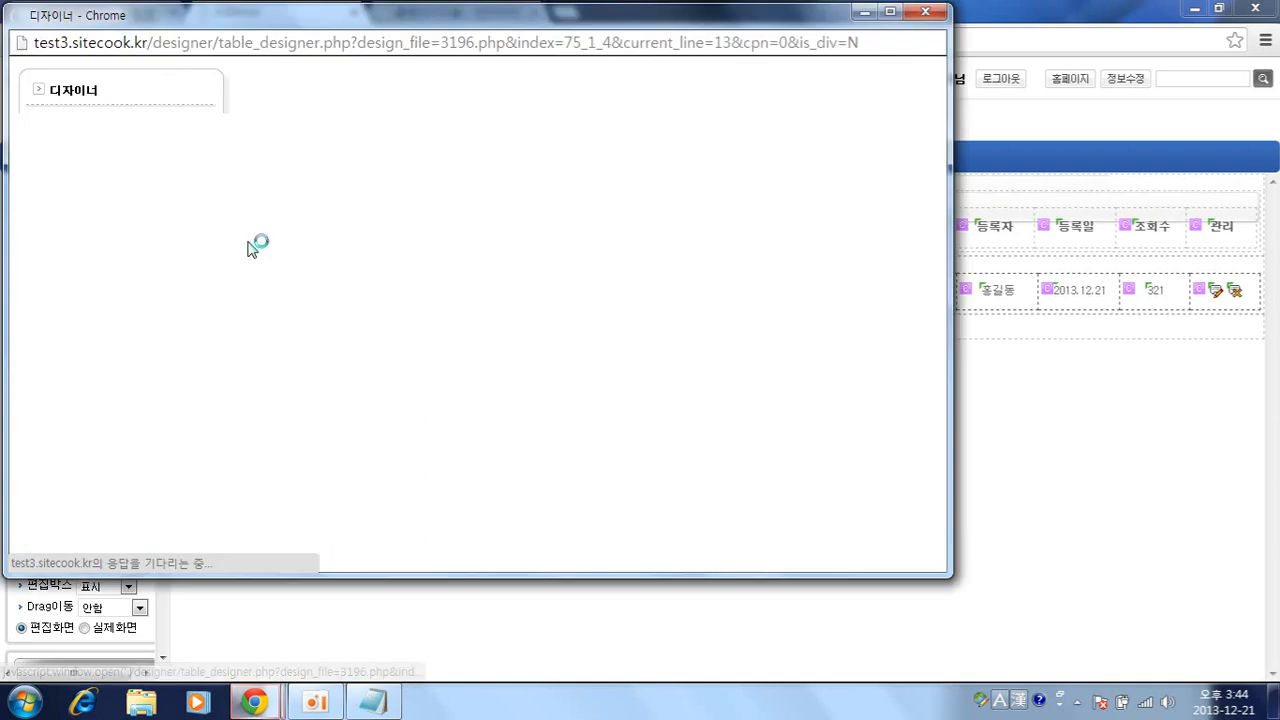
left_click(95, 204)
left_click(606, 124)
left_click(517, 194)
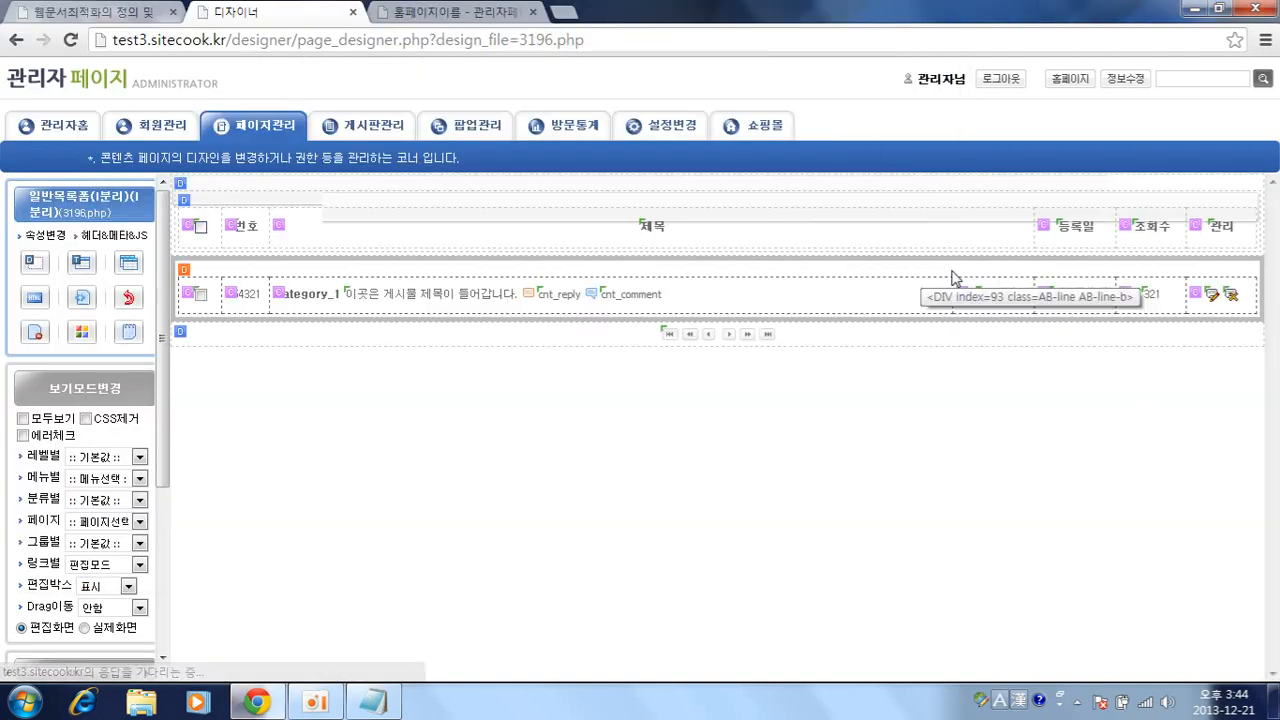
left_click(962, 293)
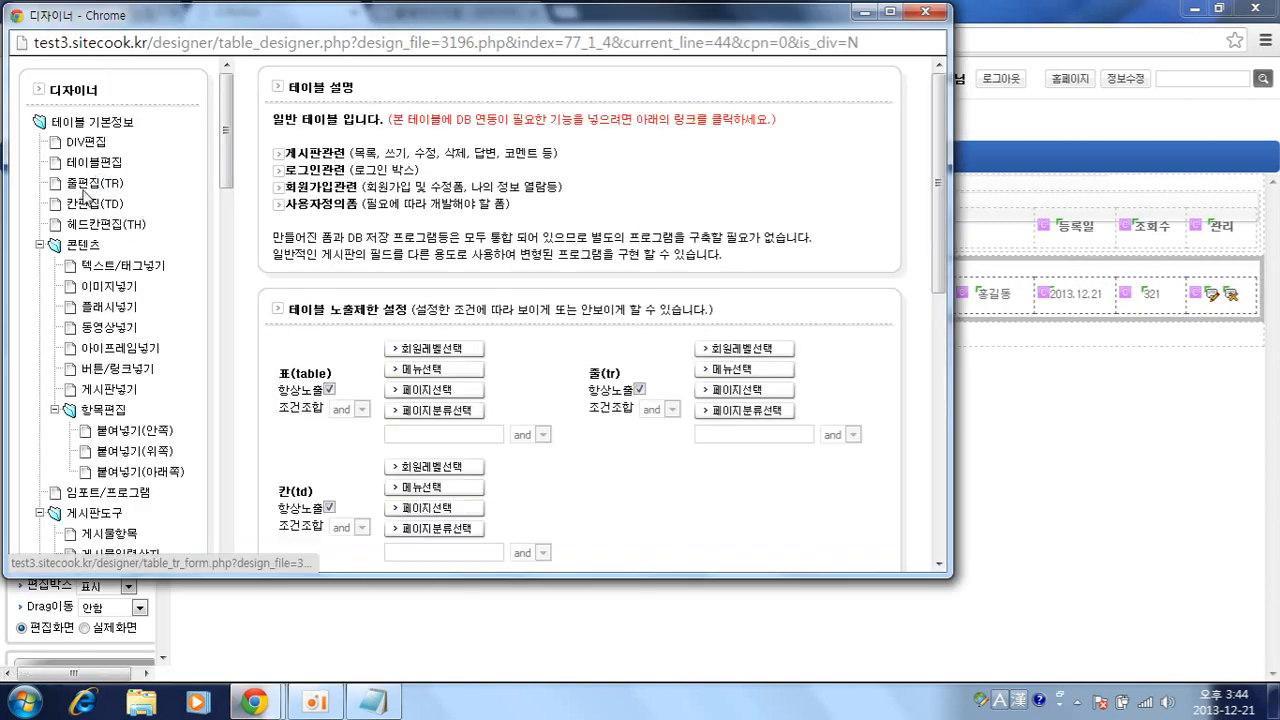
left_click(95, 204)
left_click(609, 124)
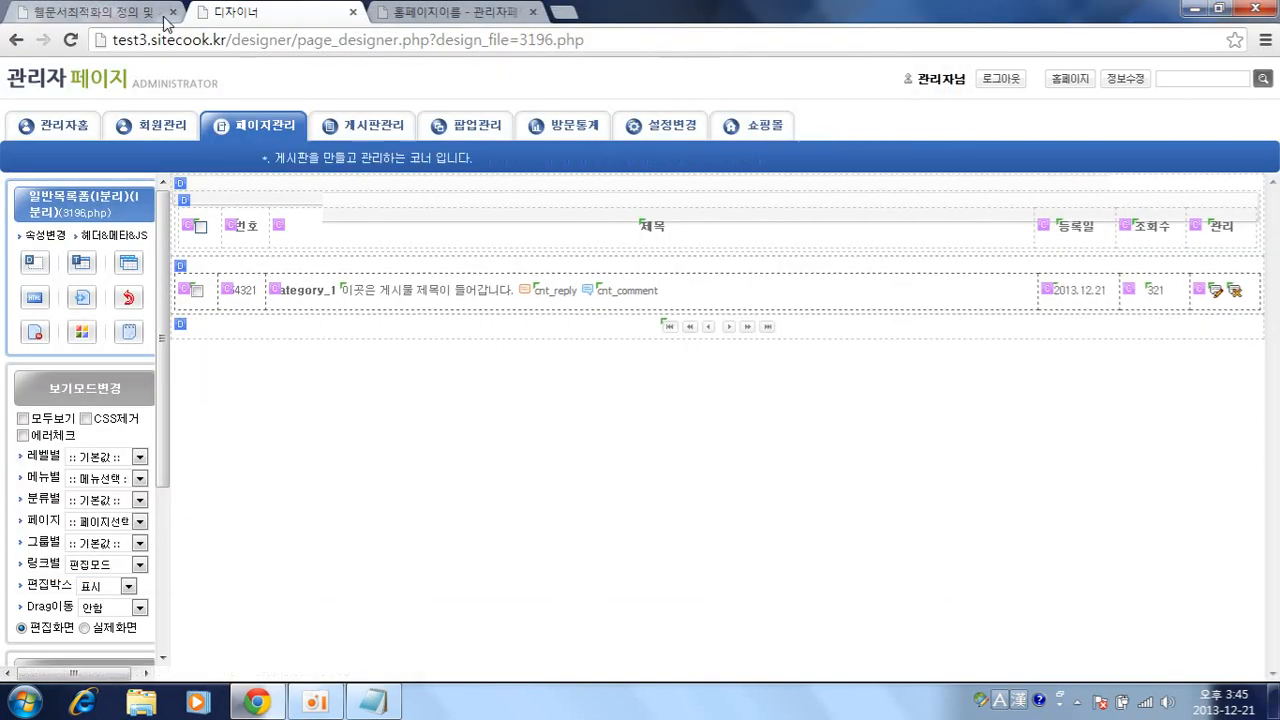
Reload the website post, return to the 공지사항 list, and reopen 웹문서최적화의 정의 및 기대효과 to check the columns in both lists
key("ctrl+1")
key("F5")
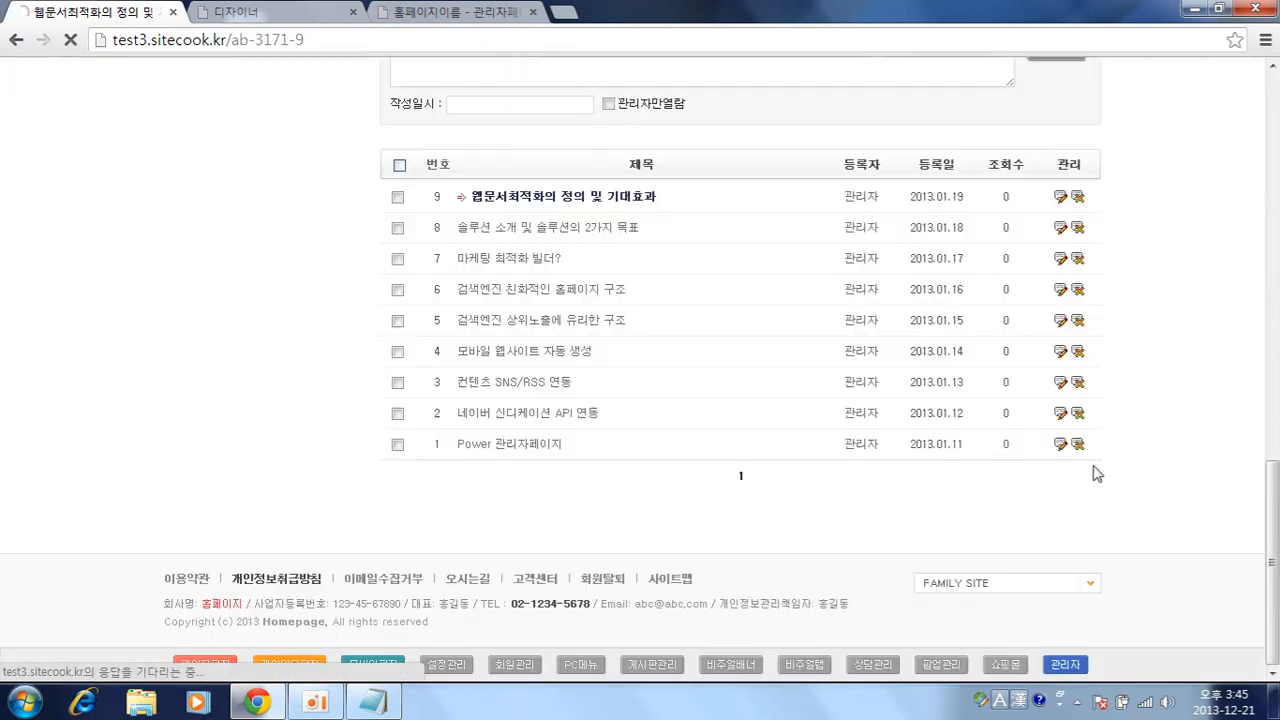
left_click(1078, 244)
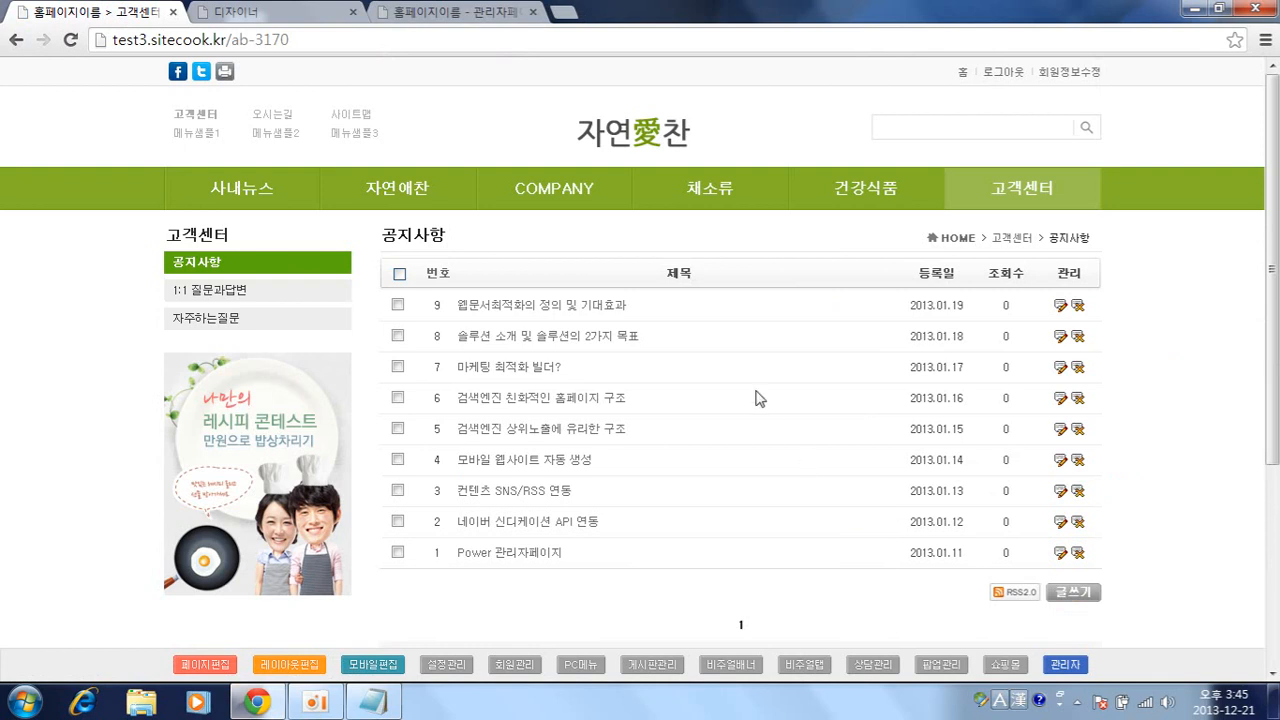
left_click(611, 305)
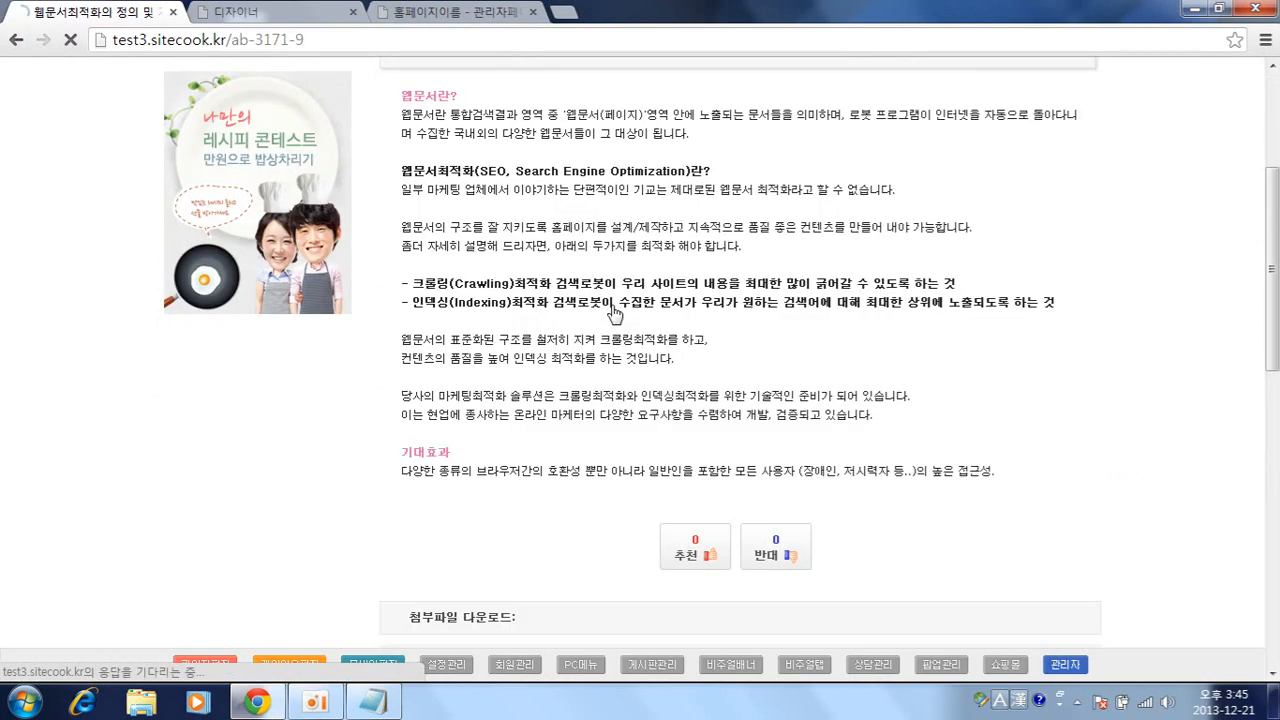
left_click(315, 11)
scroll(113, 428, "down", 2)
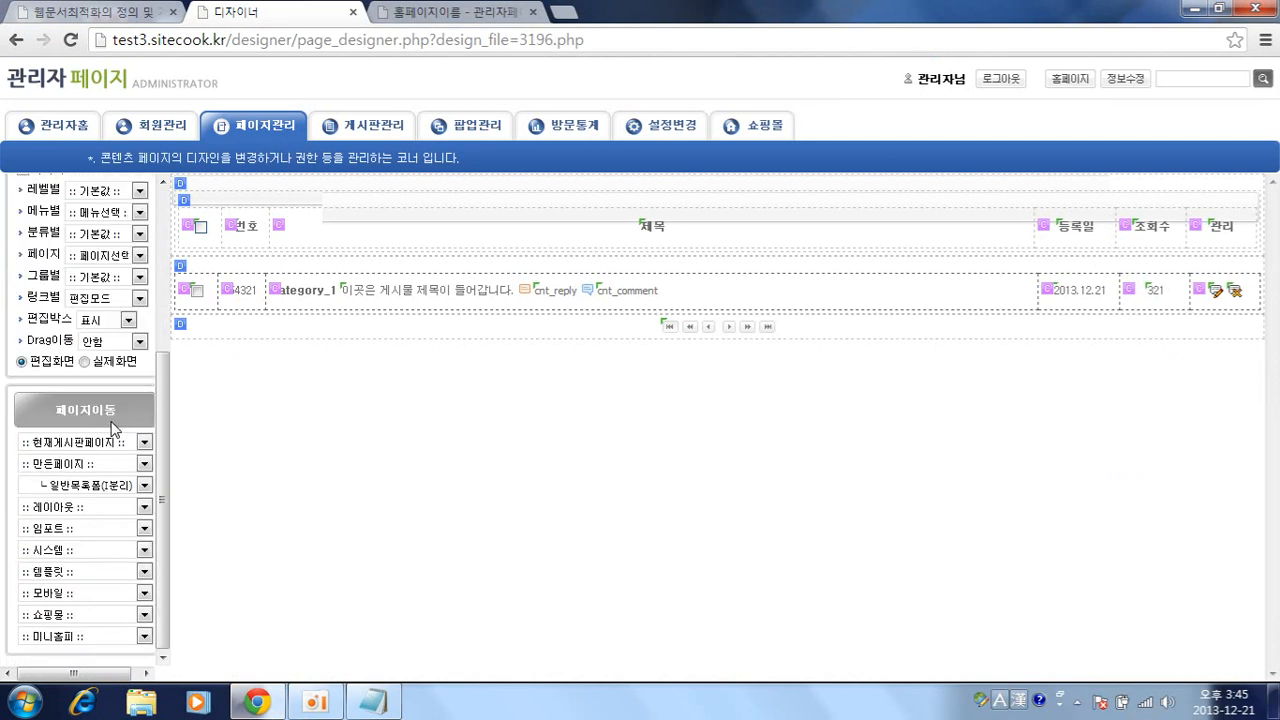
scroll(113, 428, "up", 4)
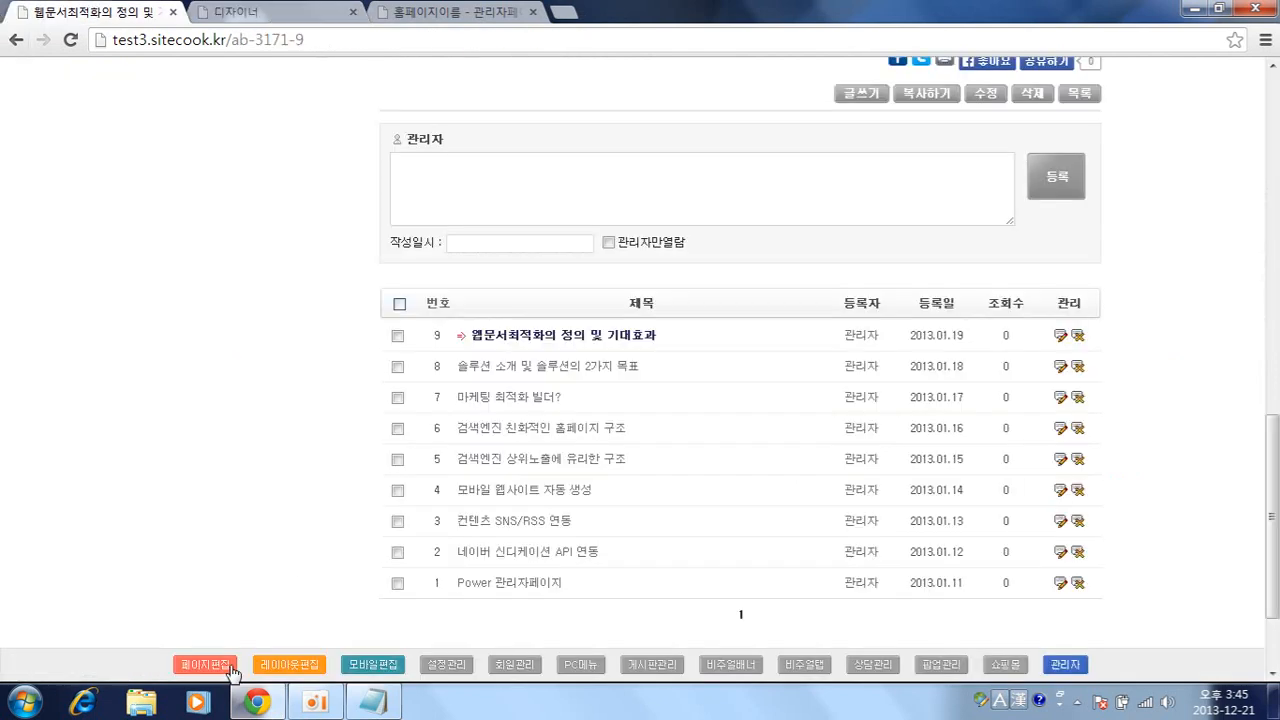
In the post view page's design, change the imported list beneath the comments to the 게시판 form 일반목록폼(I분리)(I분리), 3196.php
left_click(218, 664)
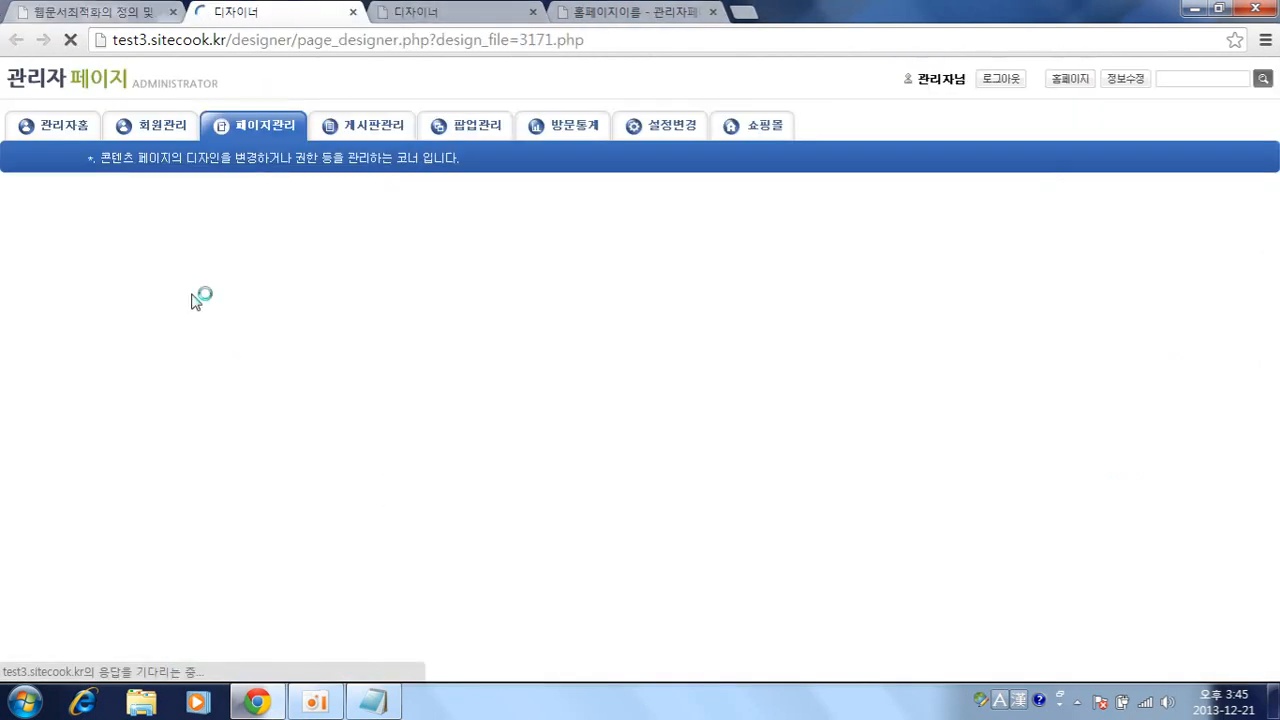
scroll(241, 350, "down", 5)
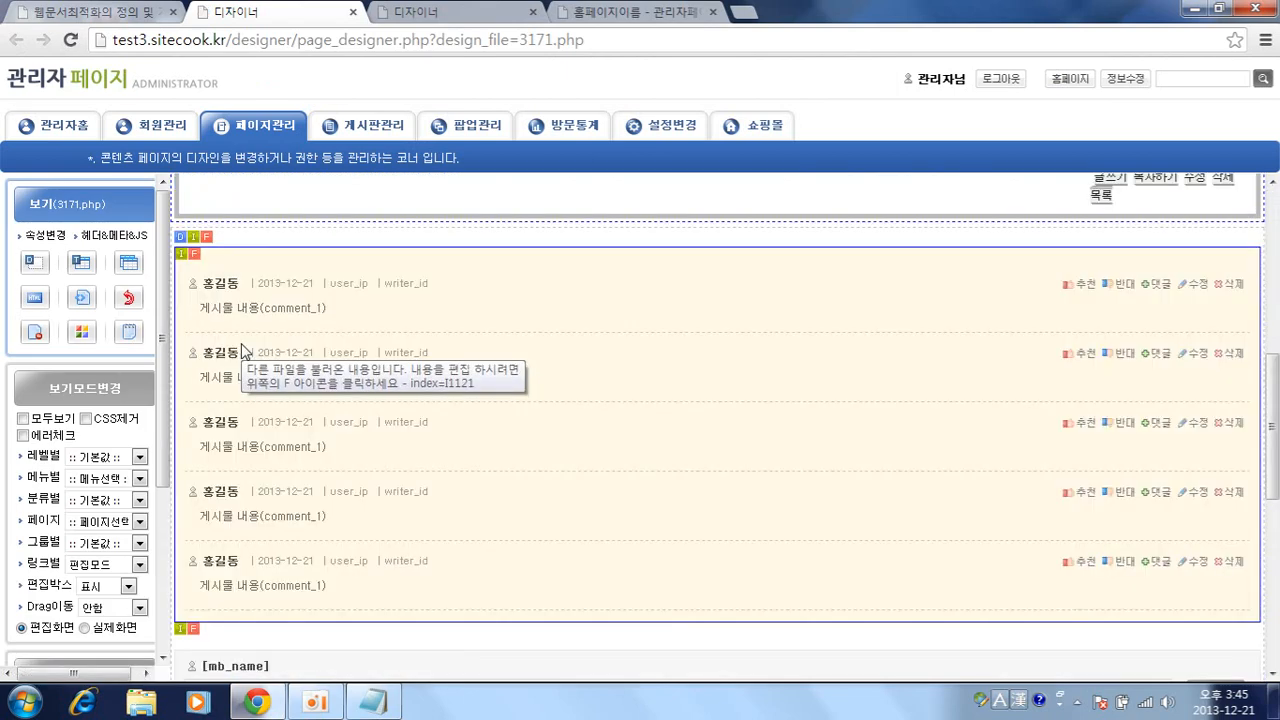
scroll(241, 350, "up", 3)
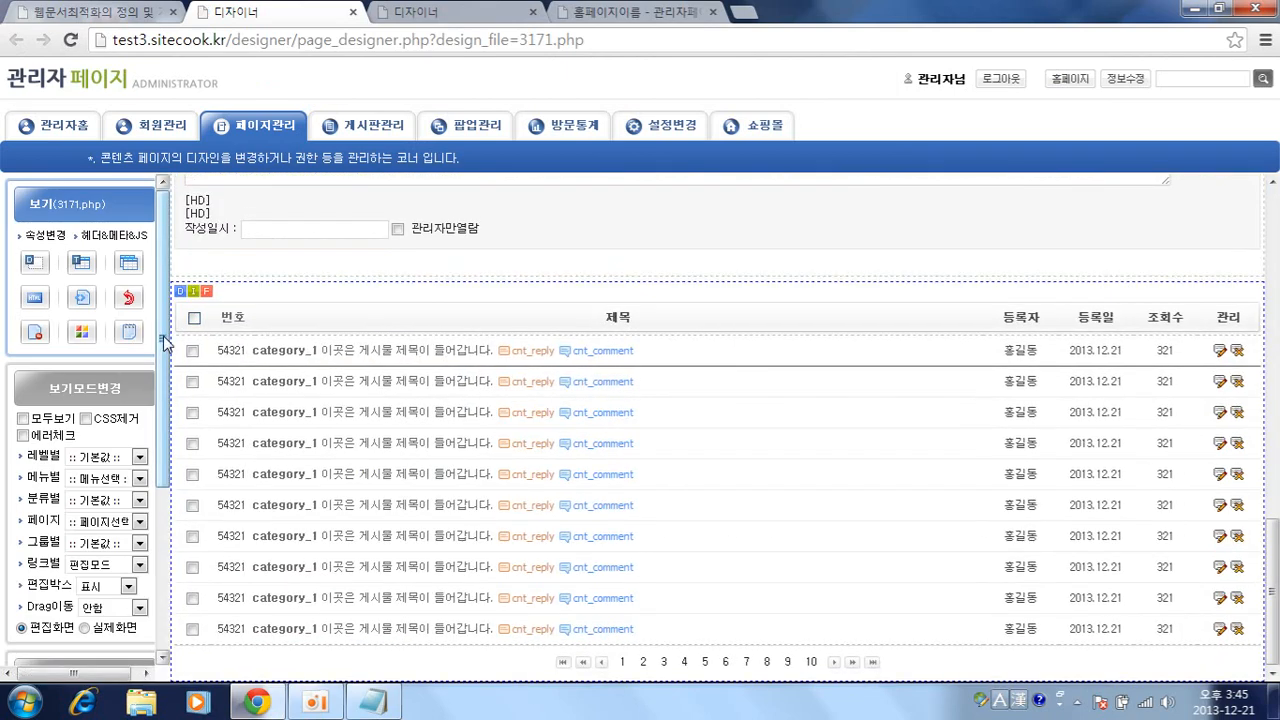
left_click(192, 296)
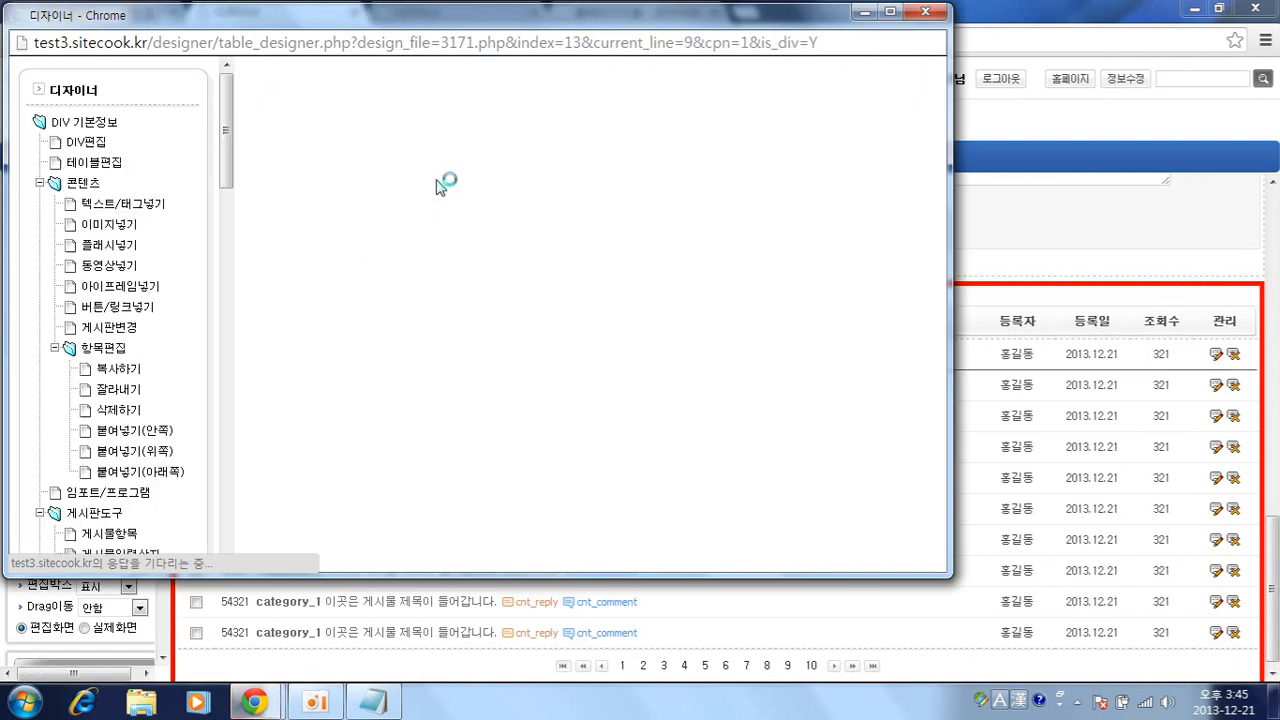
left_click(428, 123)
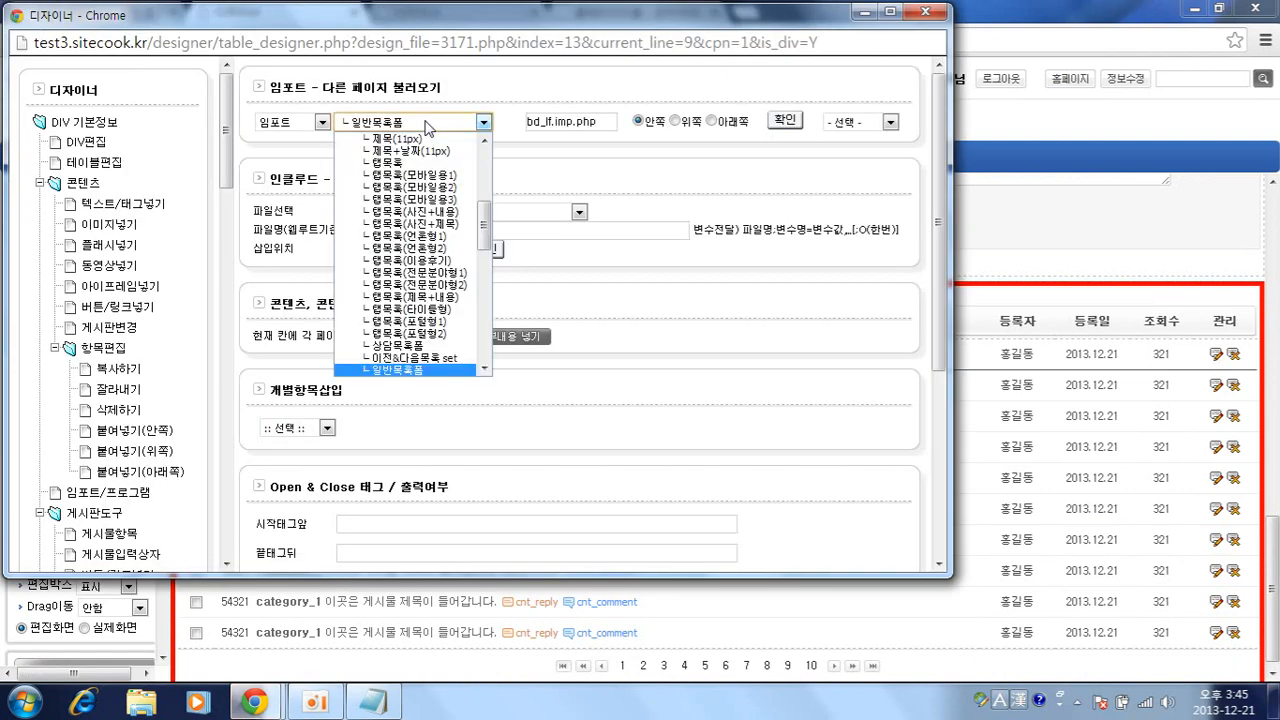
left_click(303, 122)
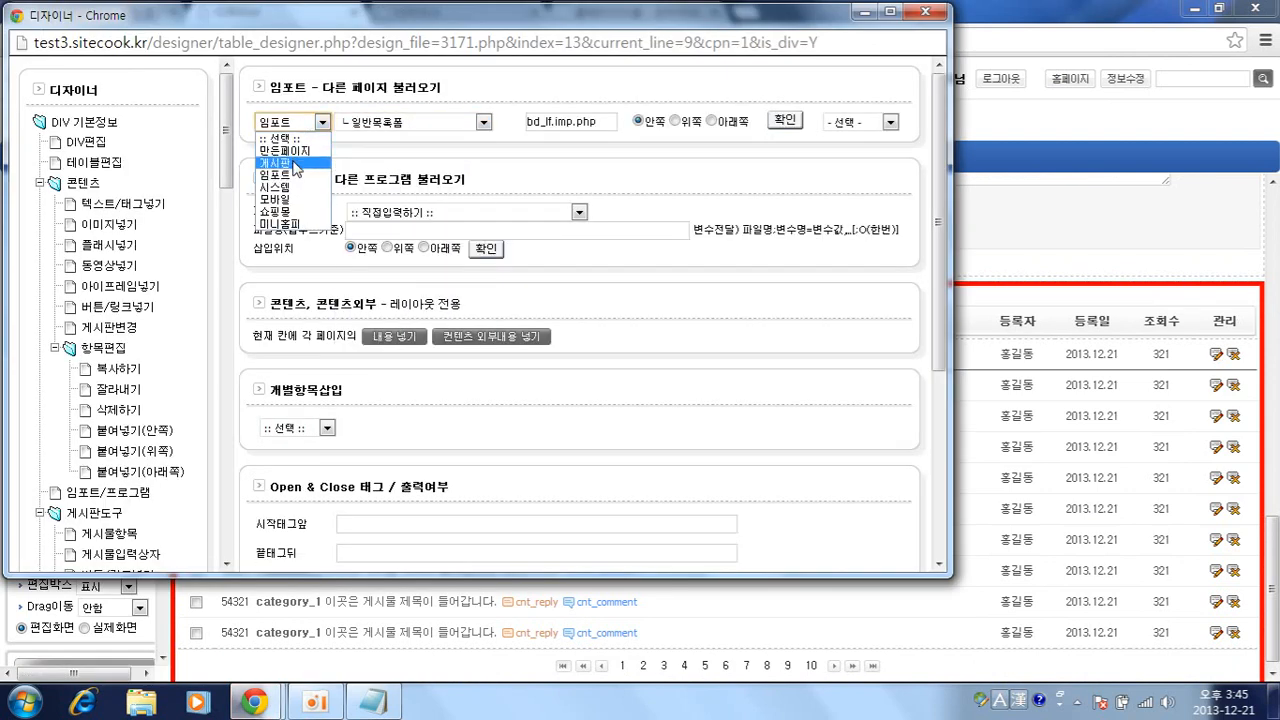
left_click(296, 163)
left_click(408, 122)
scroll(497, 167, "down", 5)
scroll(498, 168, "down", 6)
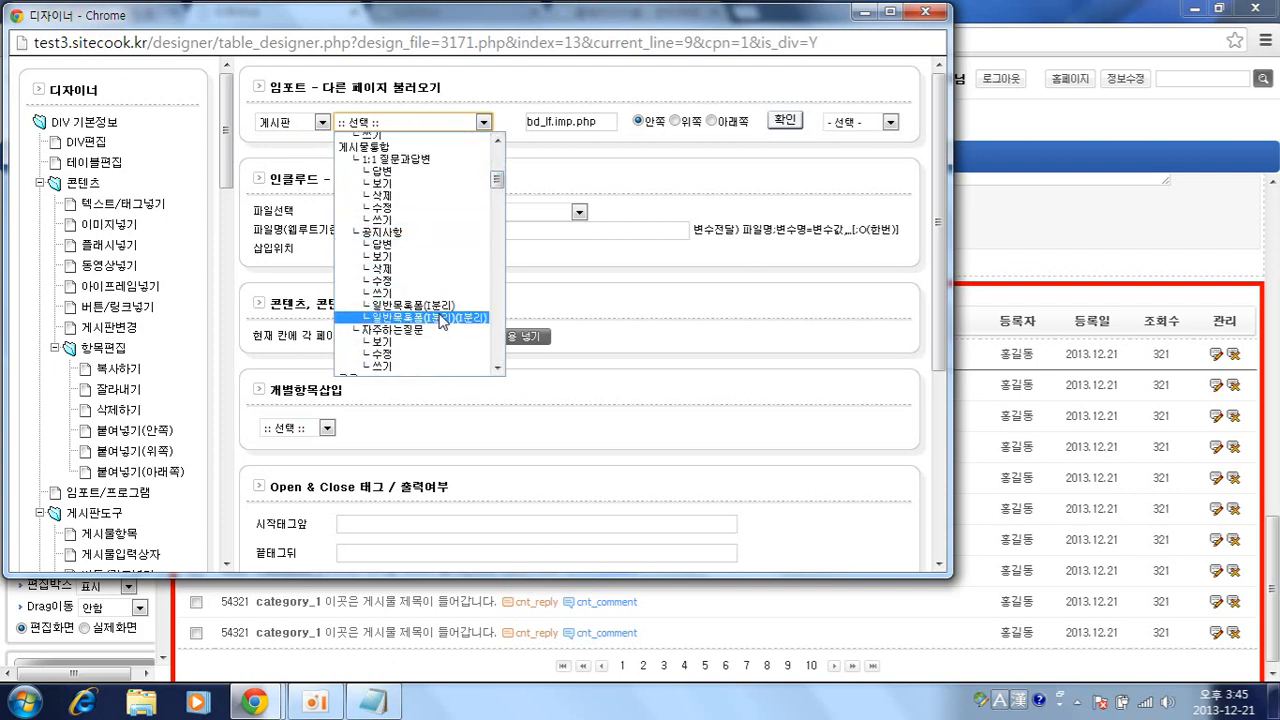
left_click(445, 318)
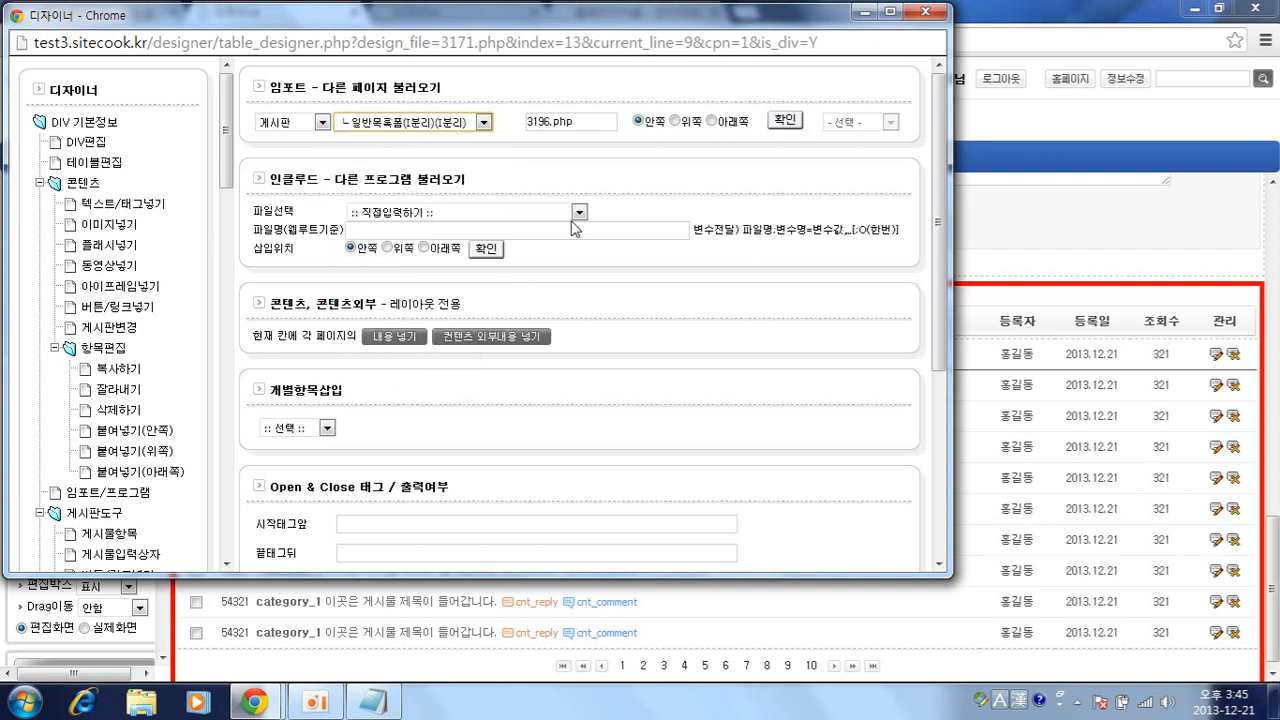
left_click(784, 127)
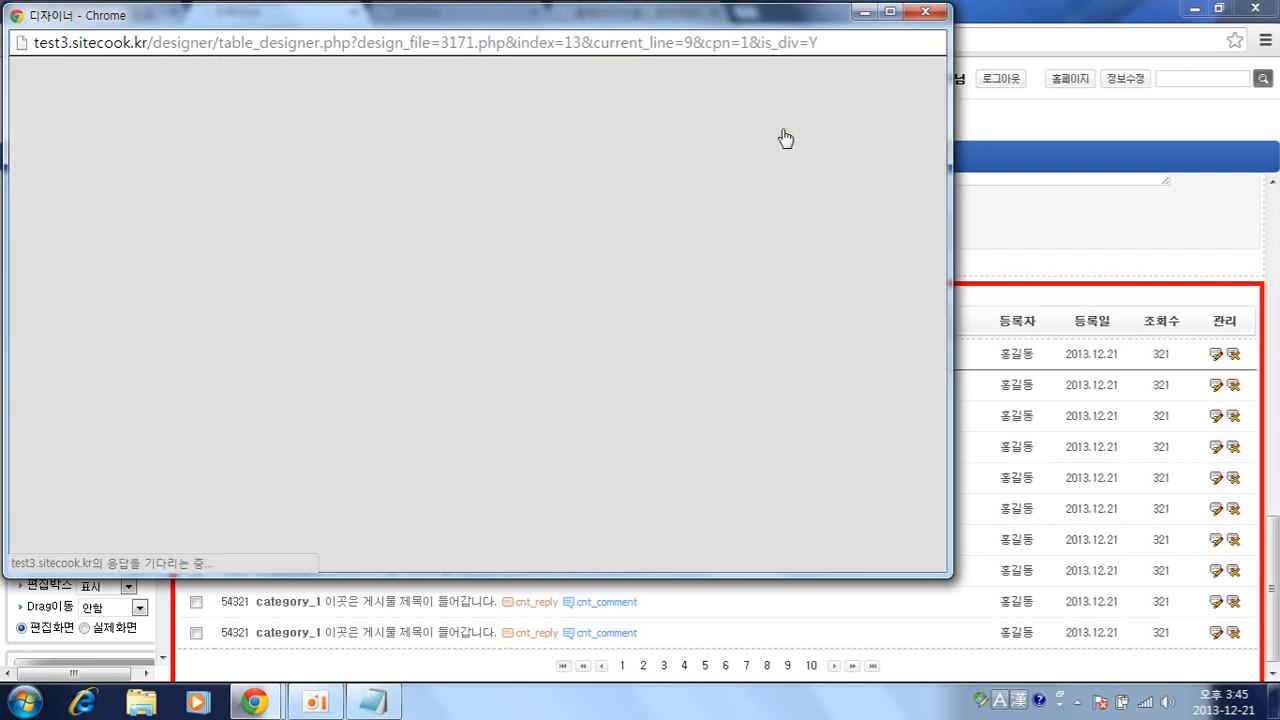
Reload the website post to check the columns of the list beneath it, and return to the view page's design
left_click(150, 10)
key("F5")
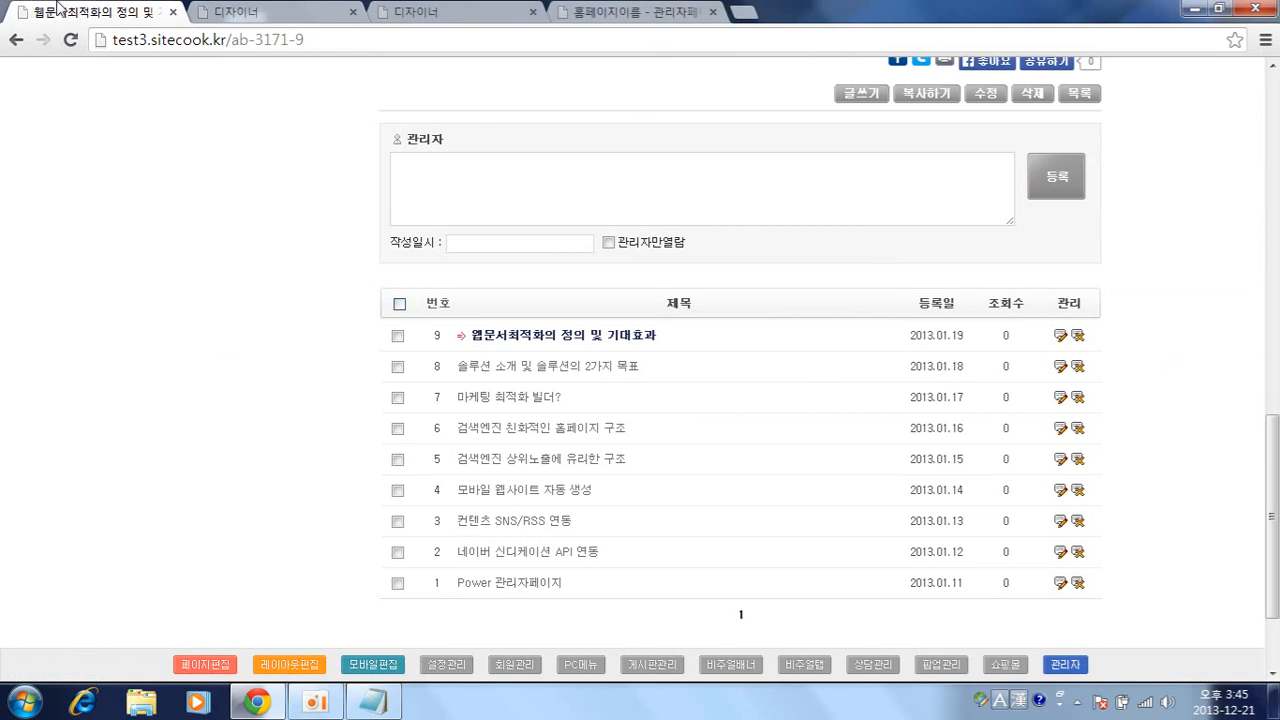
left_click(290, 12)
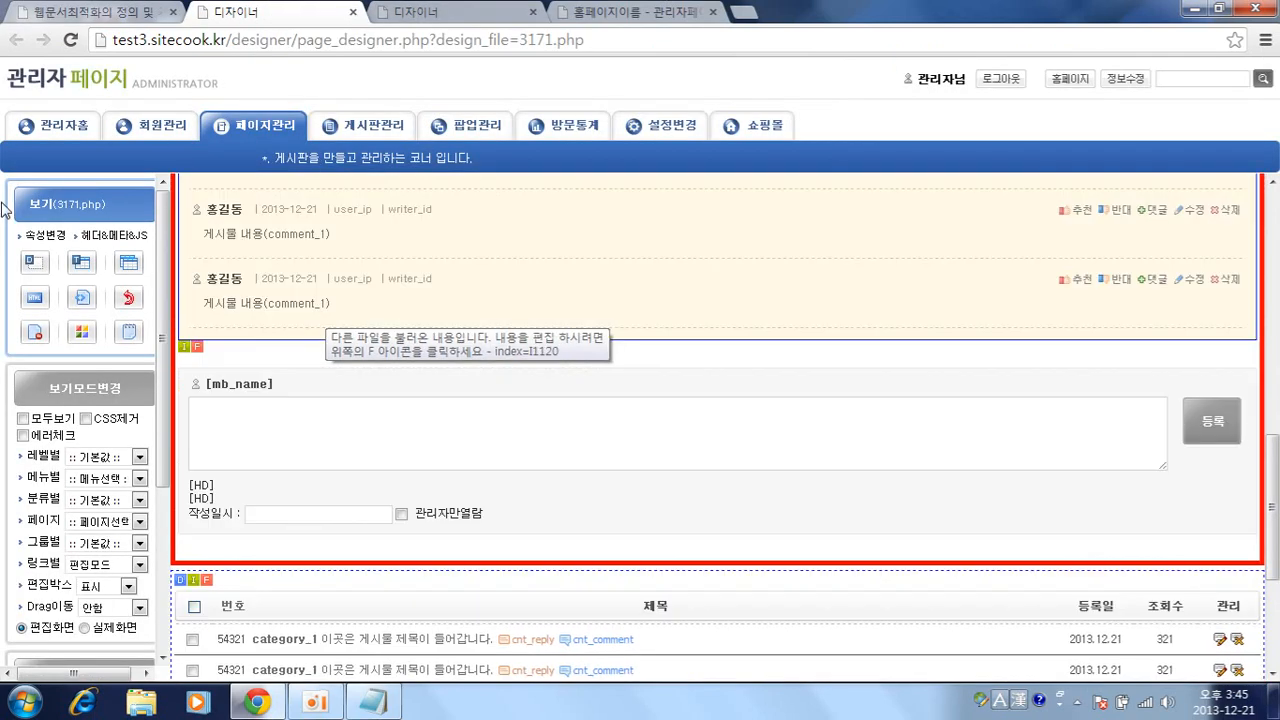
Close the designer pages and the board management page, leaving only the website's 공지사항 post open
left_click(352, 12)
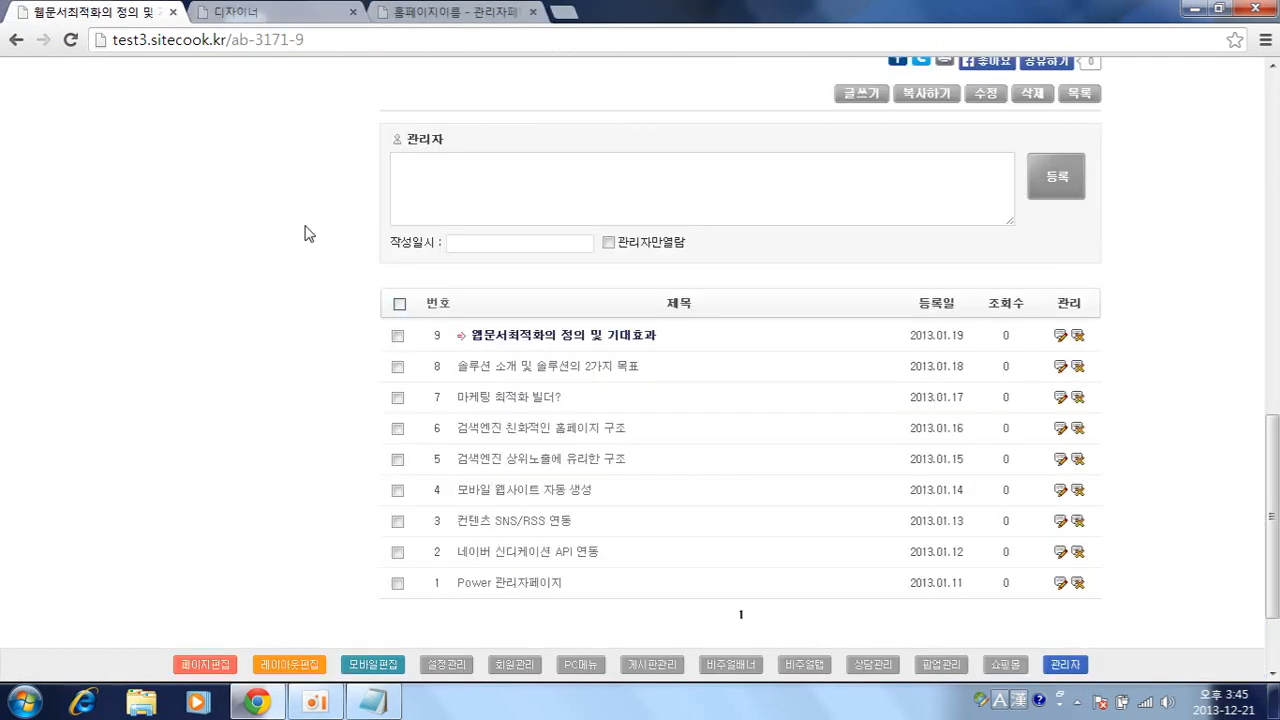
left_click(213, 10)
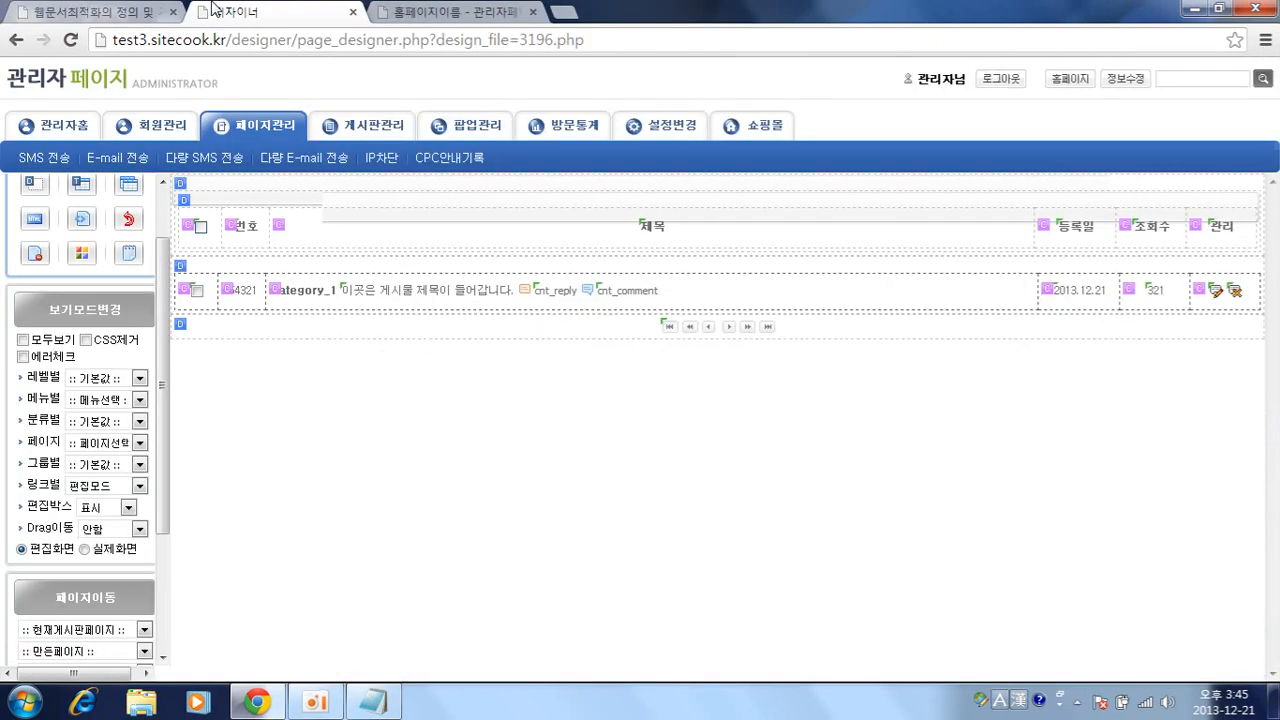
left_click(15, 45)
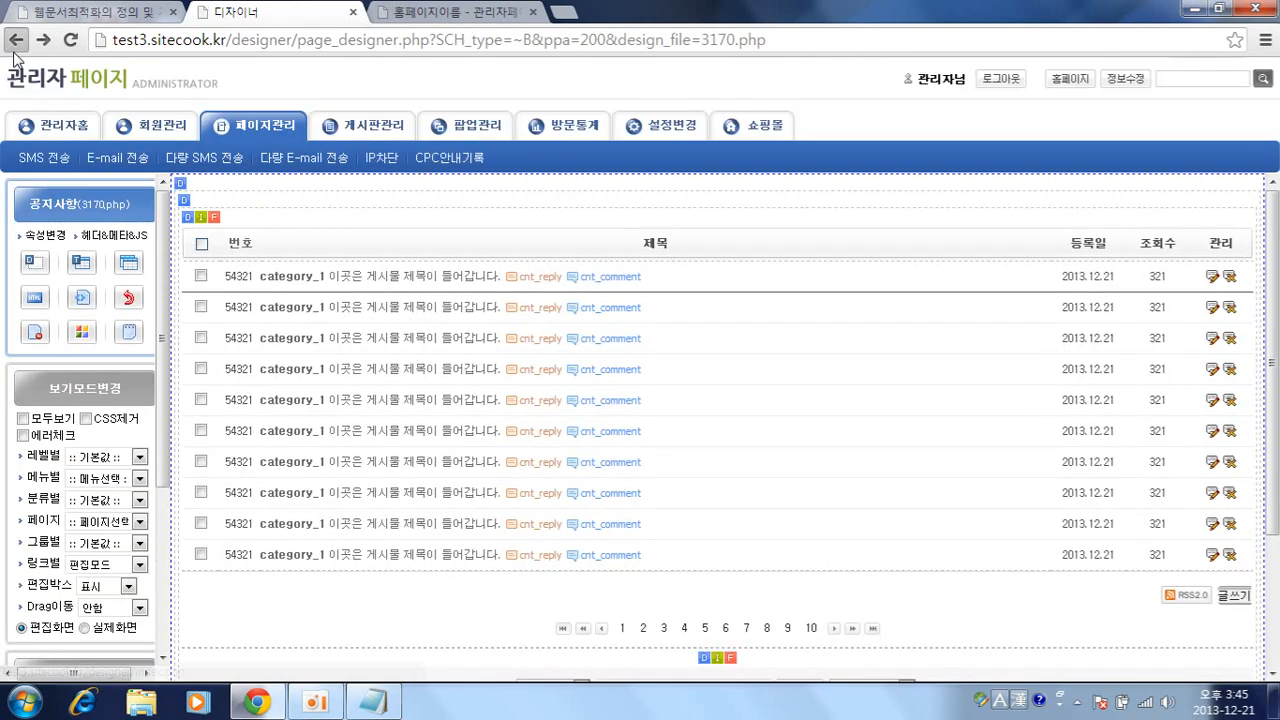
left_click(12, 42)
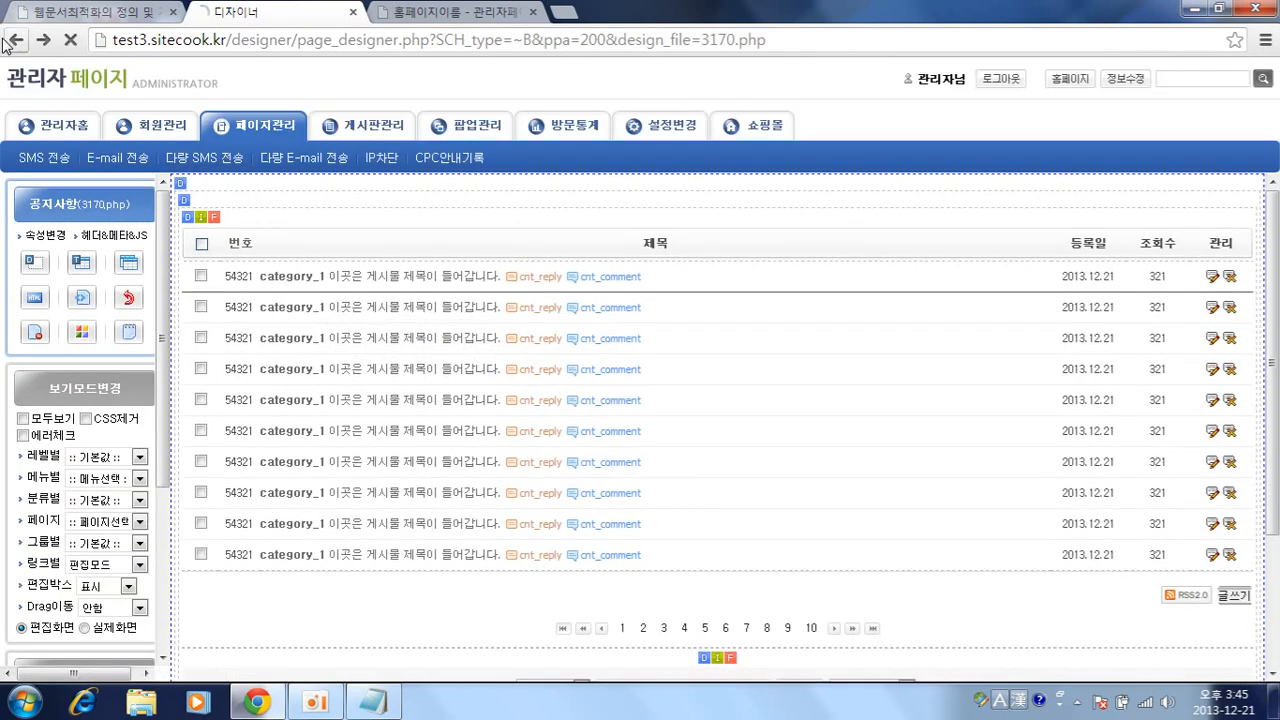
left_click(14, 40)
left_click(352, 12)
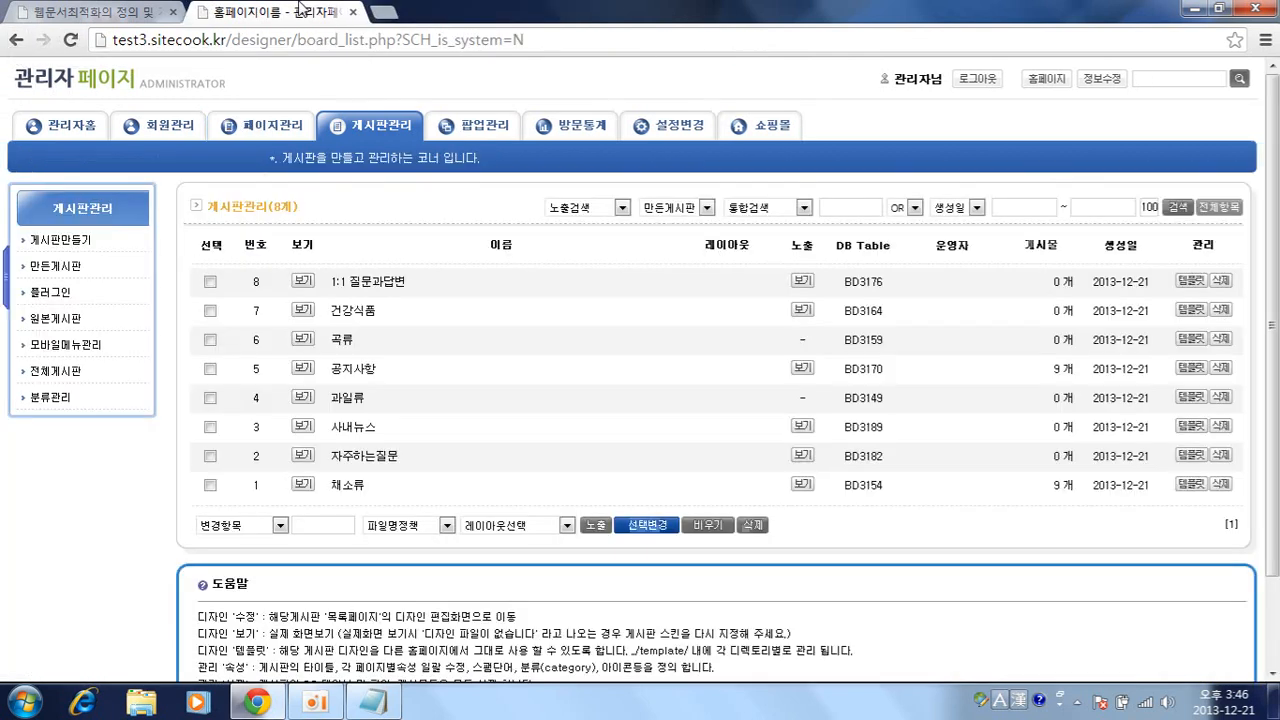
left_click(358, 15)
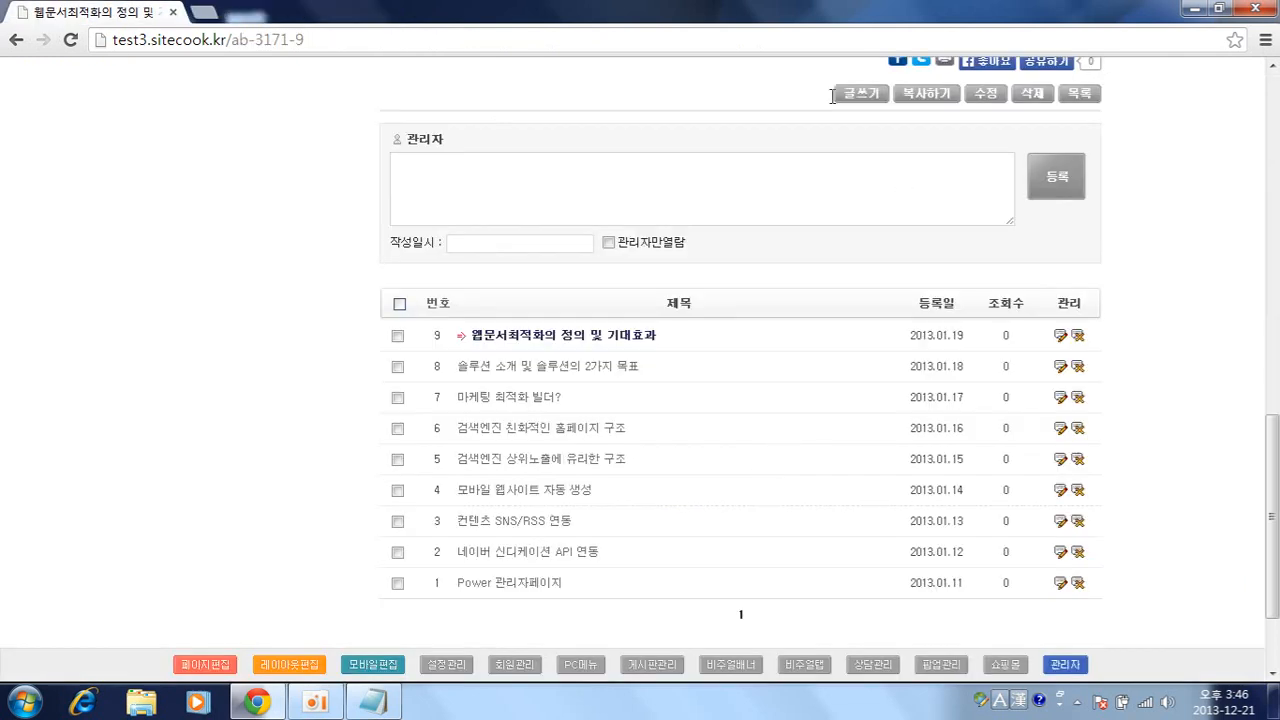
Open the design of the 공지사항 쓰기 page and apply an import option to its imported 일반쓰기폼
left_click(860, 93)
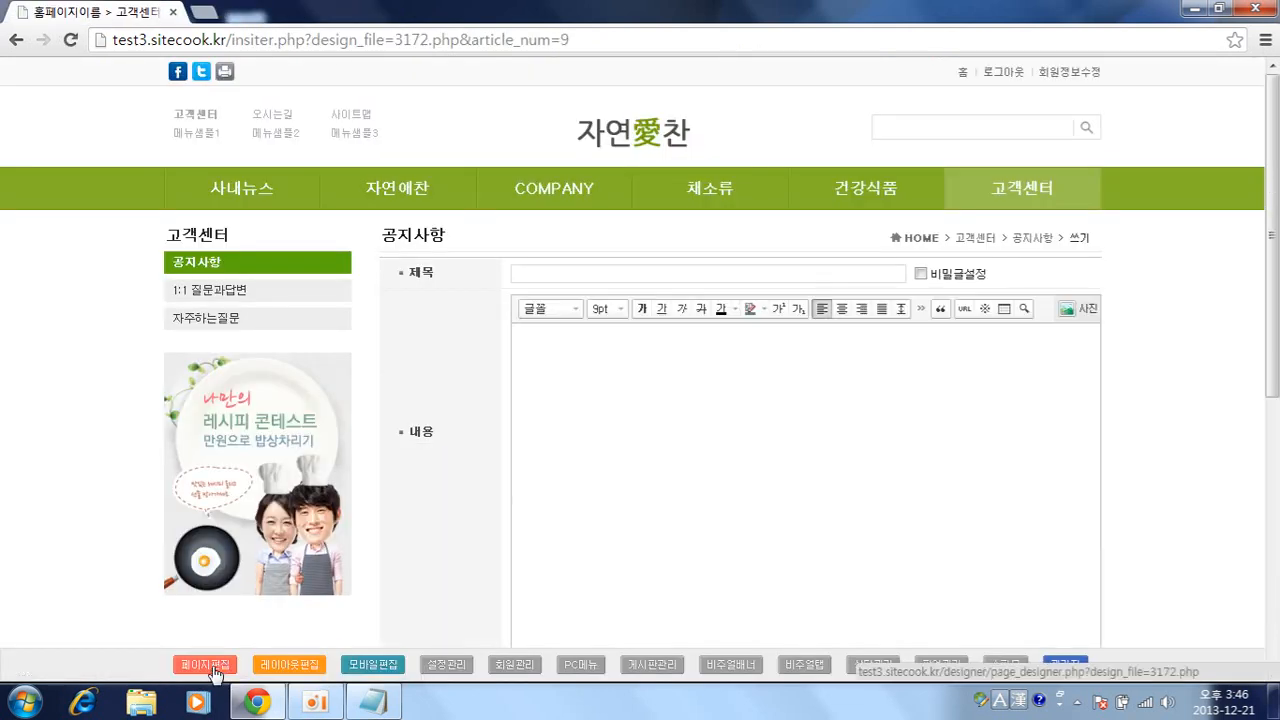
left_click(212, 667)
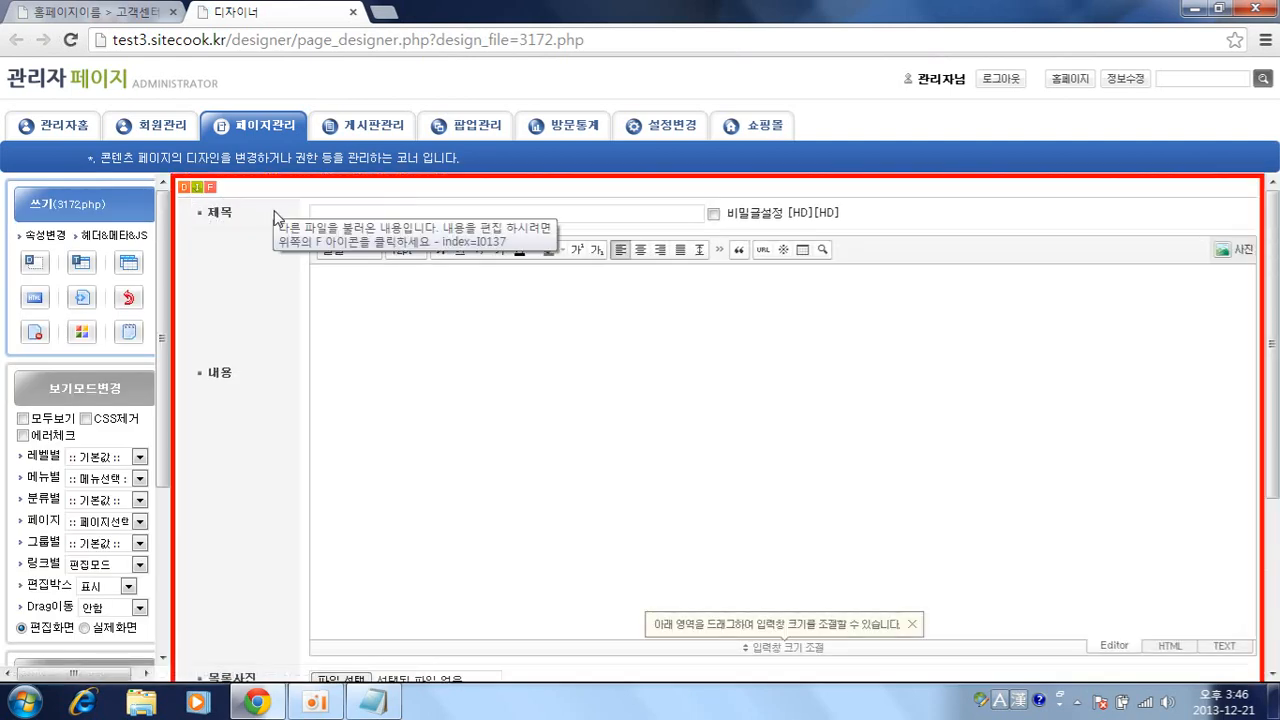
left_click(197, 187)
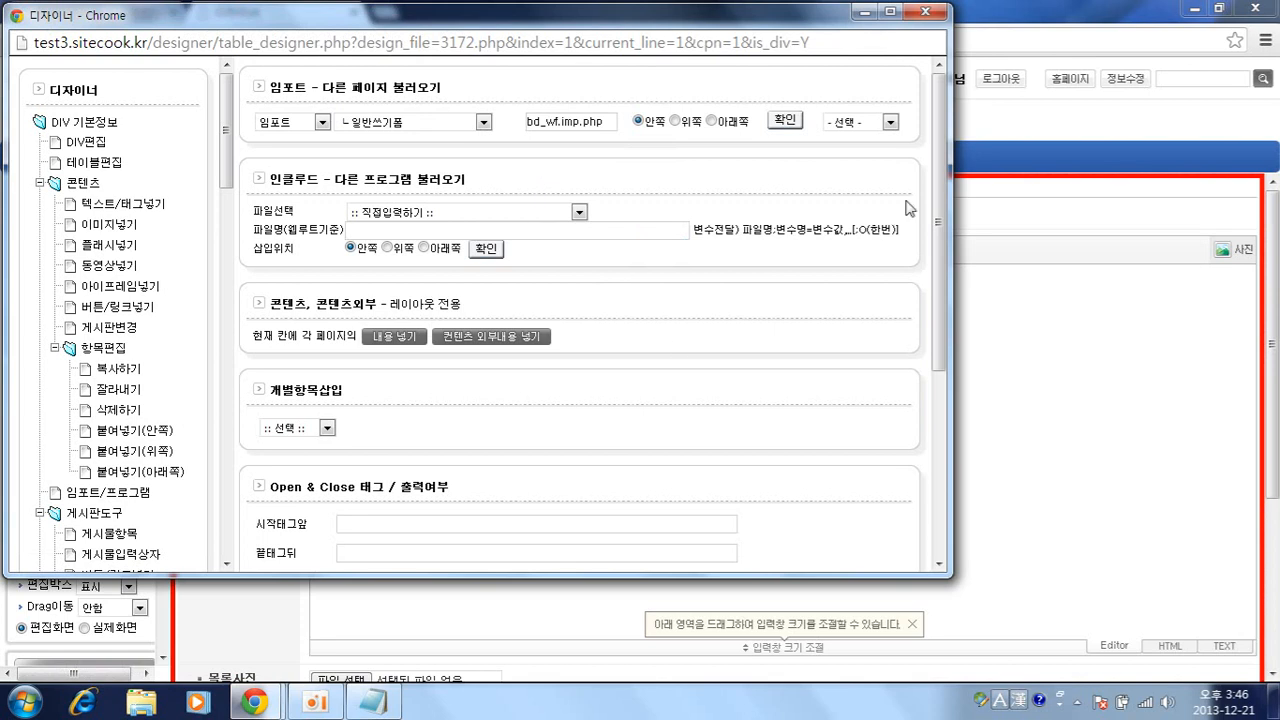
left_click(884, 122)
left_click(884, 165)
left_click(785, 121)
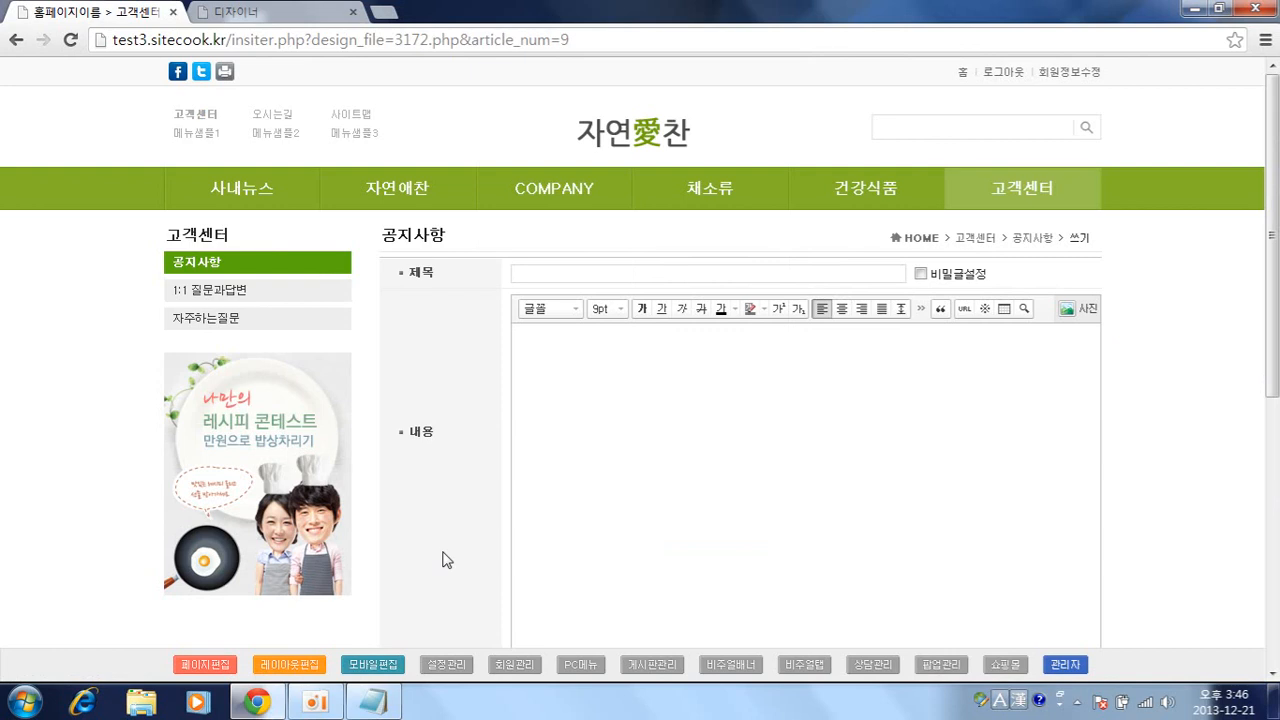
Go to the website's home page, open the 메인페이지 design, and examine its imported areas from the header down to the footer
left_click(604, 122)
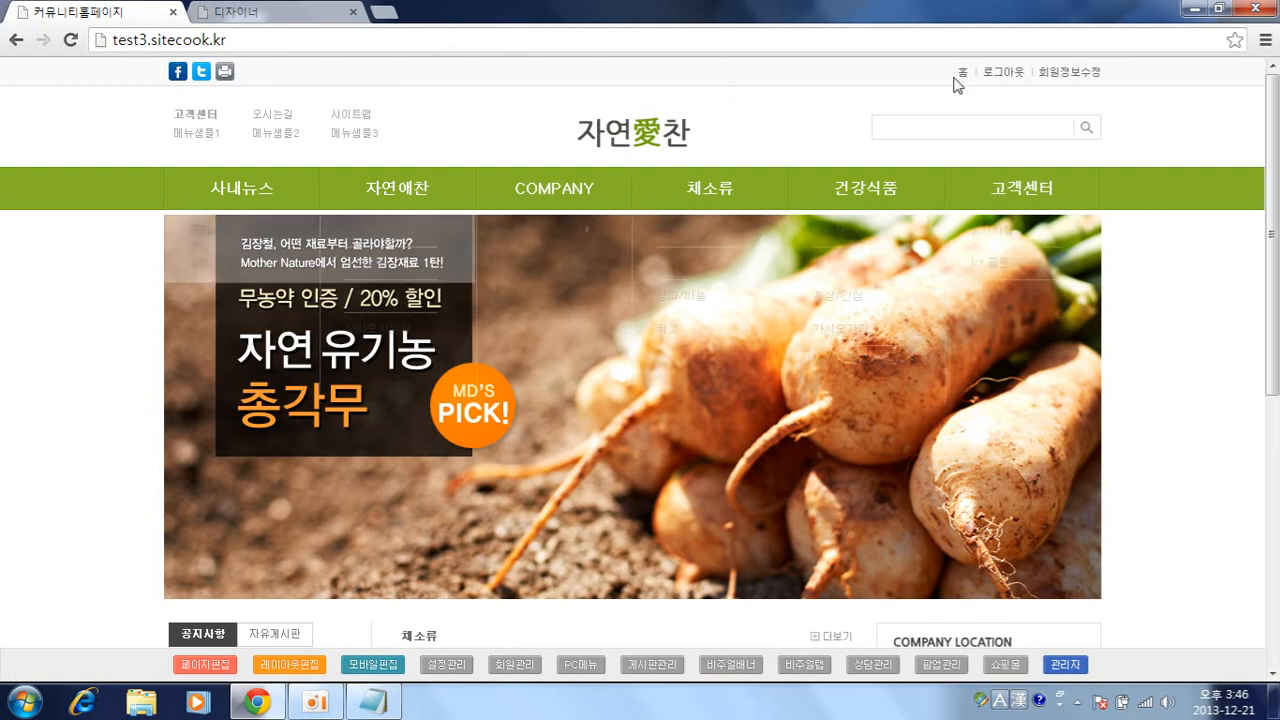
left_click(272, 14)
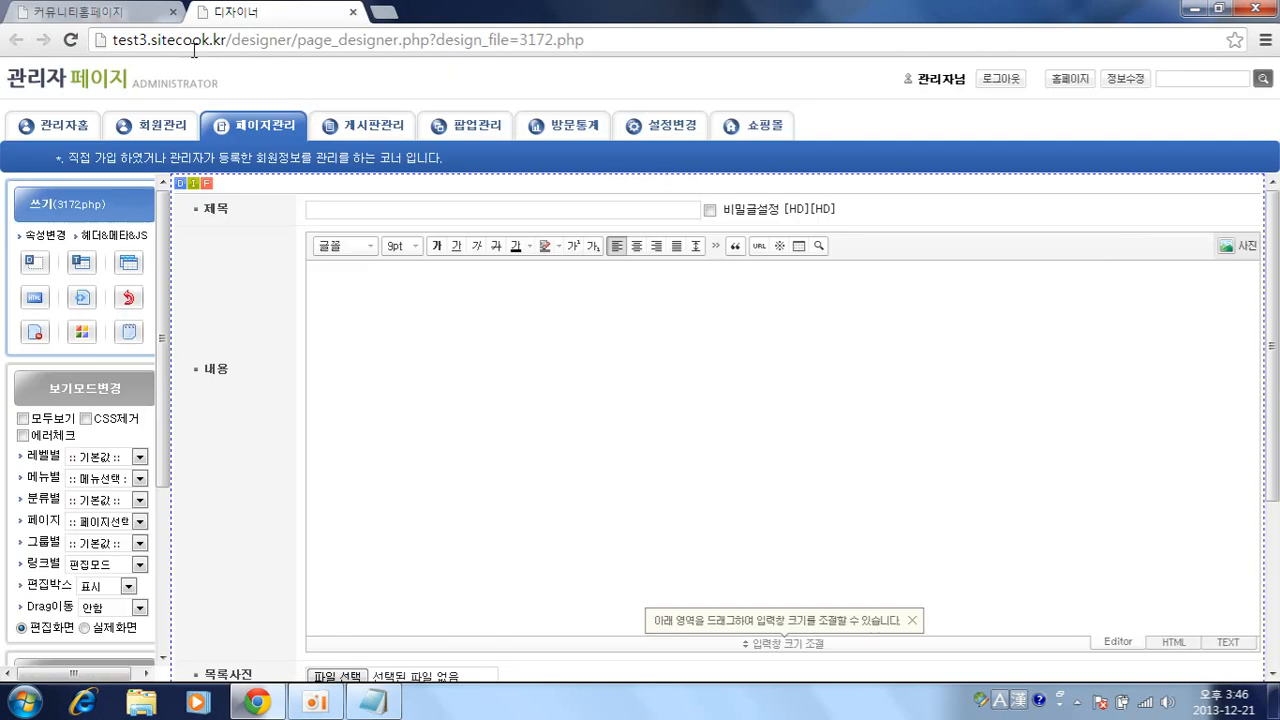
left_click(134, 86)
left_click(427, 10)
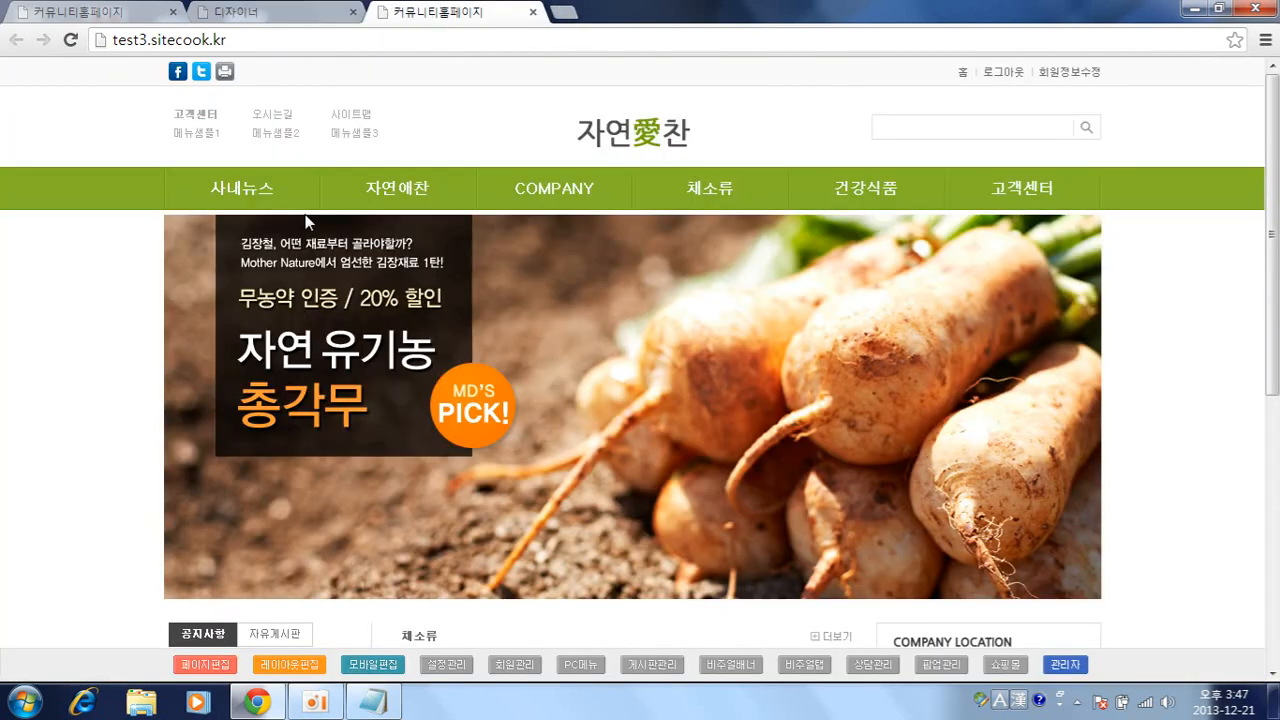
left_click(210, 666)
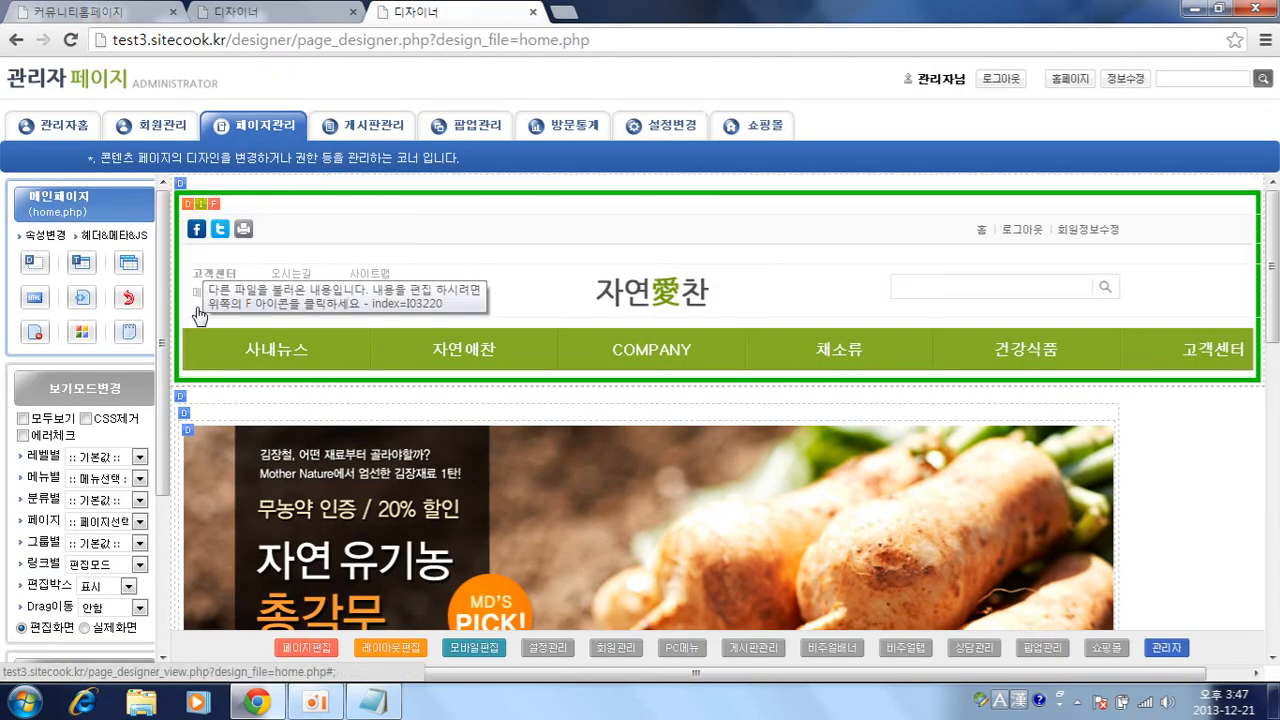
scroll(196, 344, "down", 10)
scroll(196, 344, "down", 3)
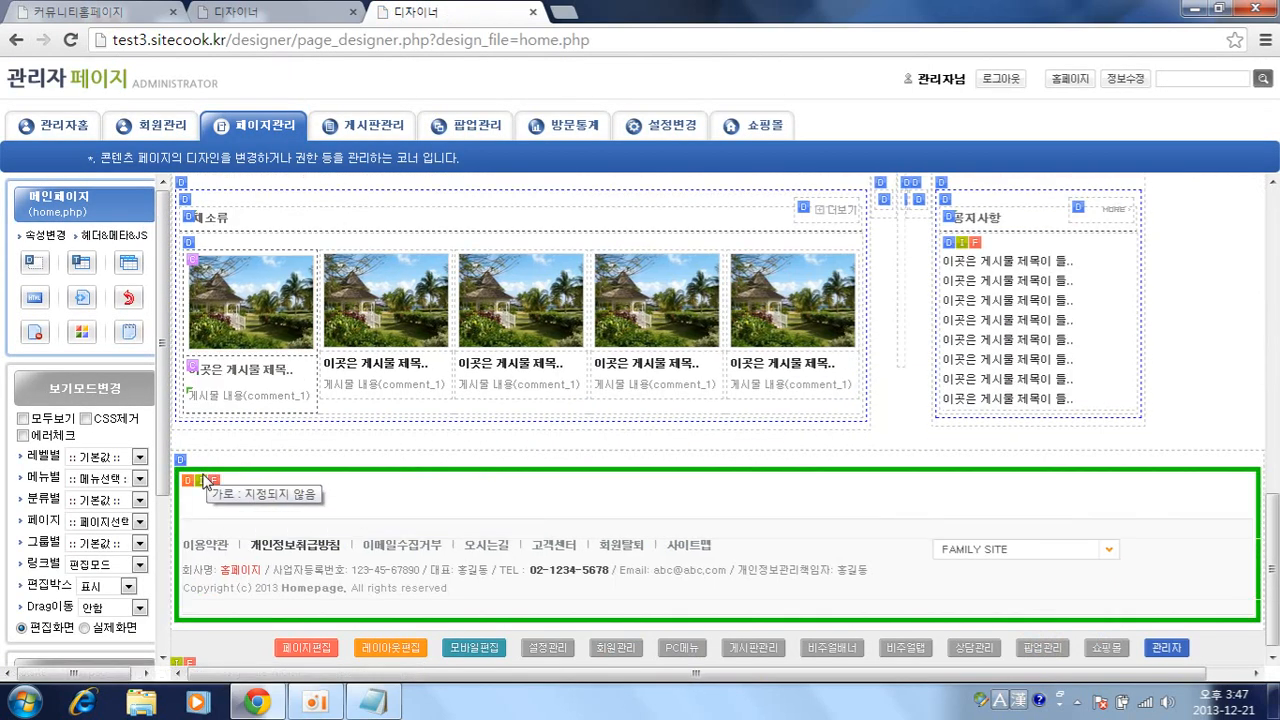
Leave the 메인페이지 design and view the website's 자연애찬 인사말 page down to its footer
scroll(204, 480, "up", 10)
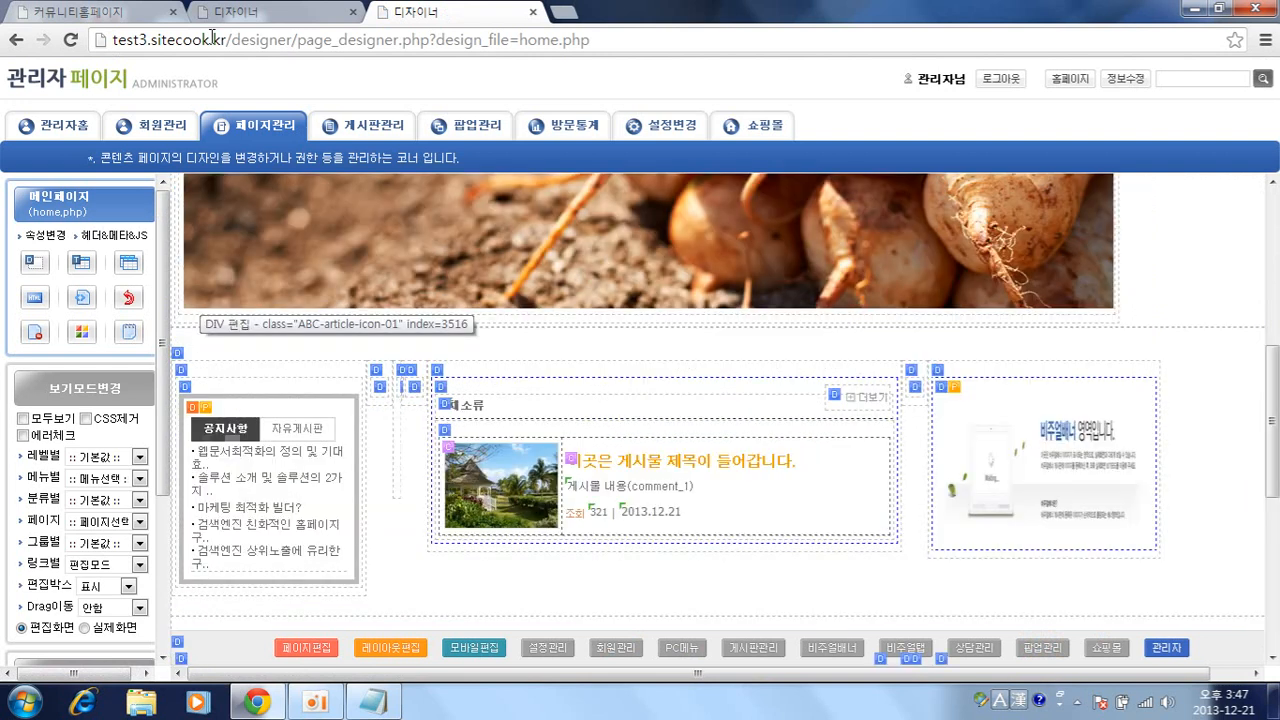
left_click(100, 12)
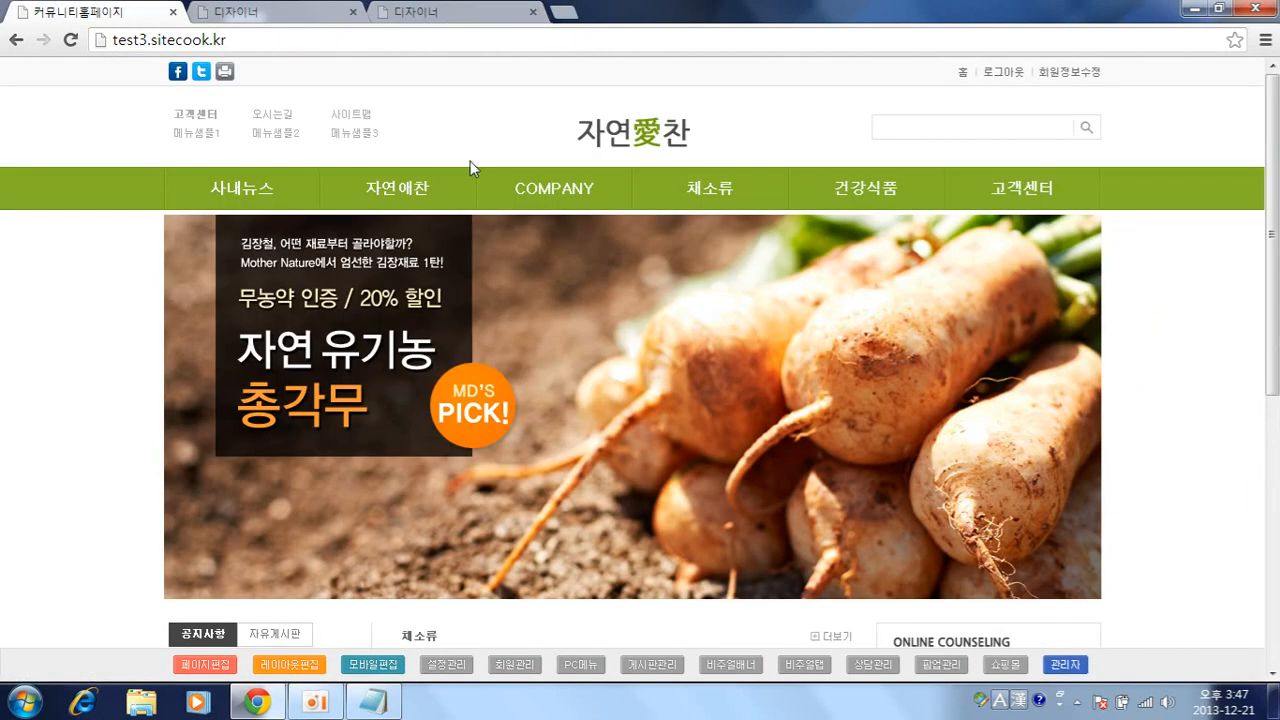
left_click(345, 200)
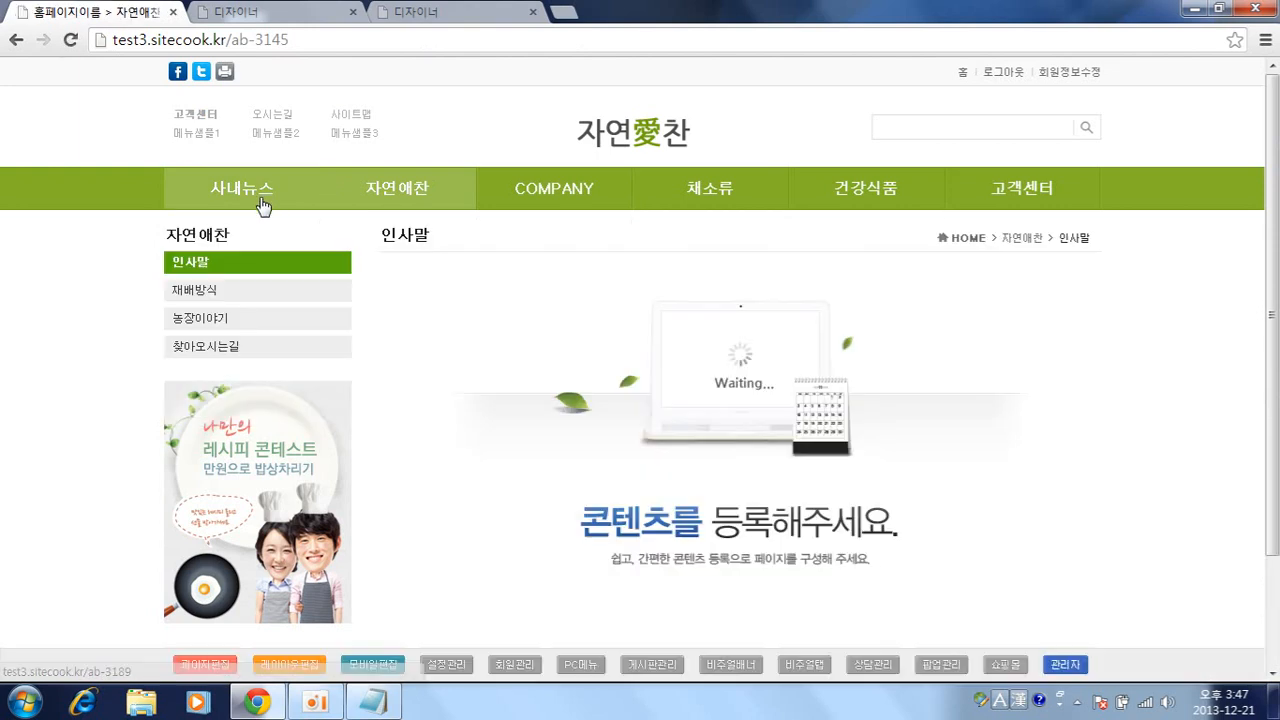
scroll(848, 508, "down", 3)
scroll(848, 508, "up", 3)
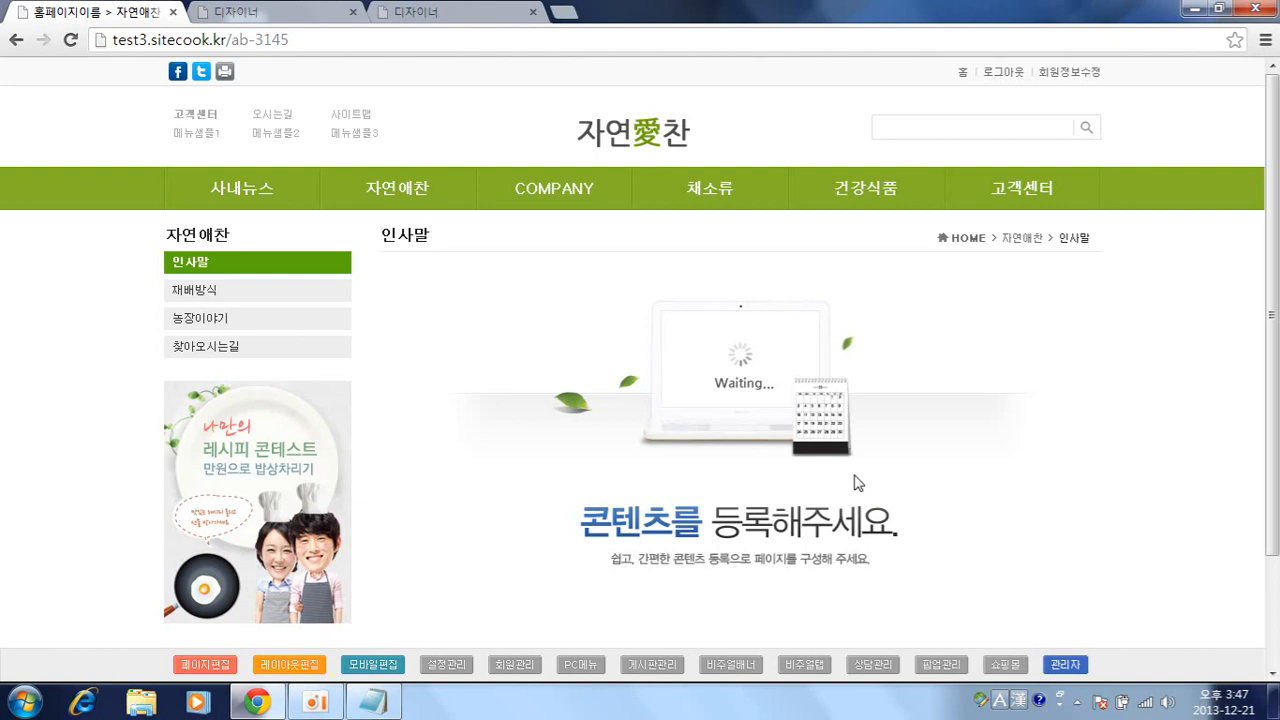
Replace the open 쓰기 page design with page management and list the 레이아웃 pages
left_click(300, 11)
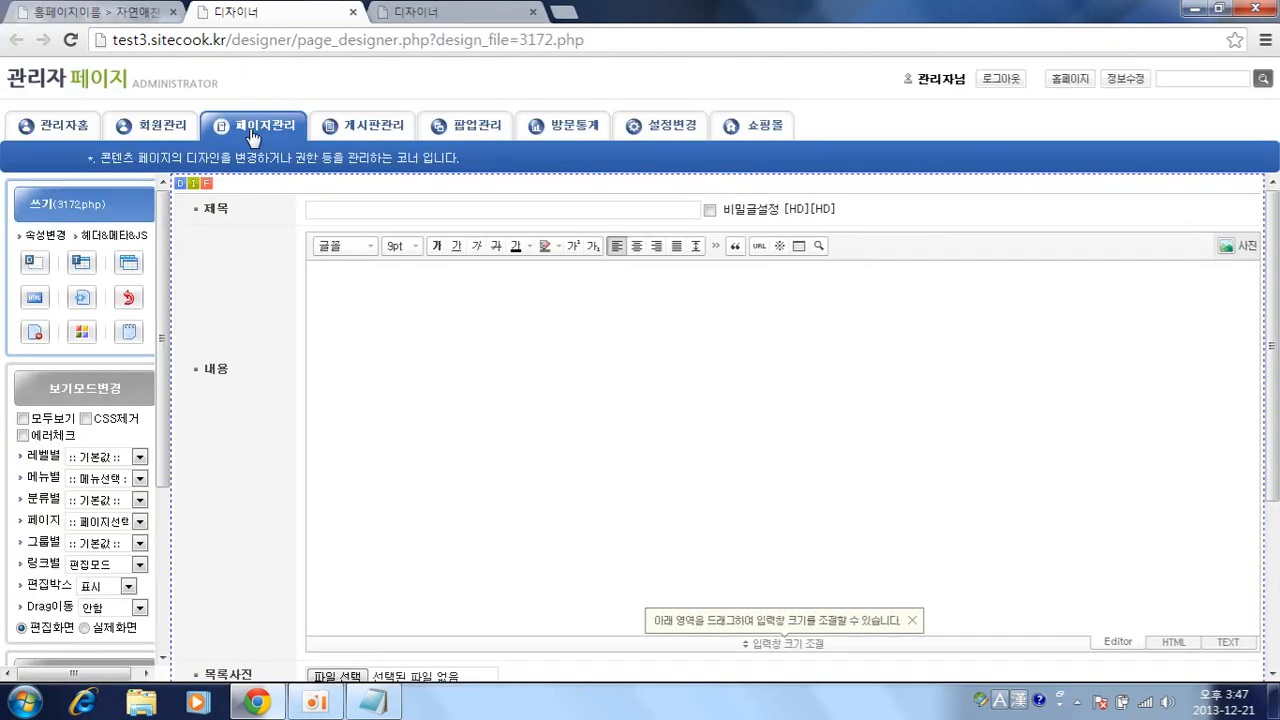
left_click(253, 127)
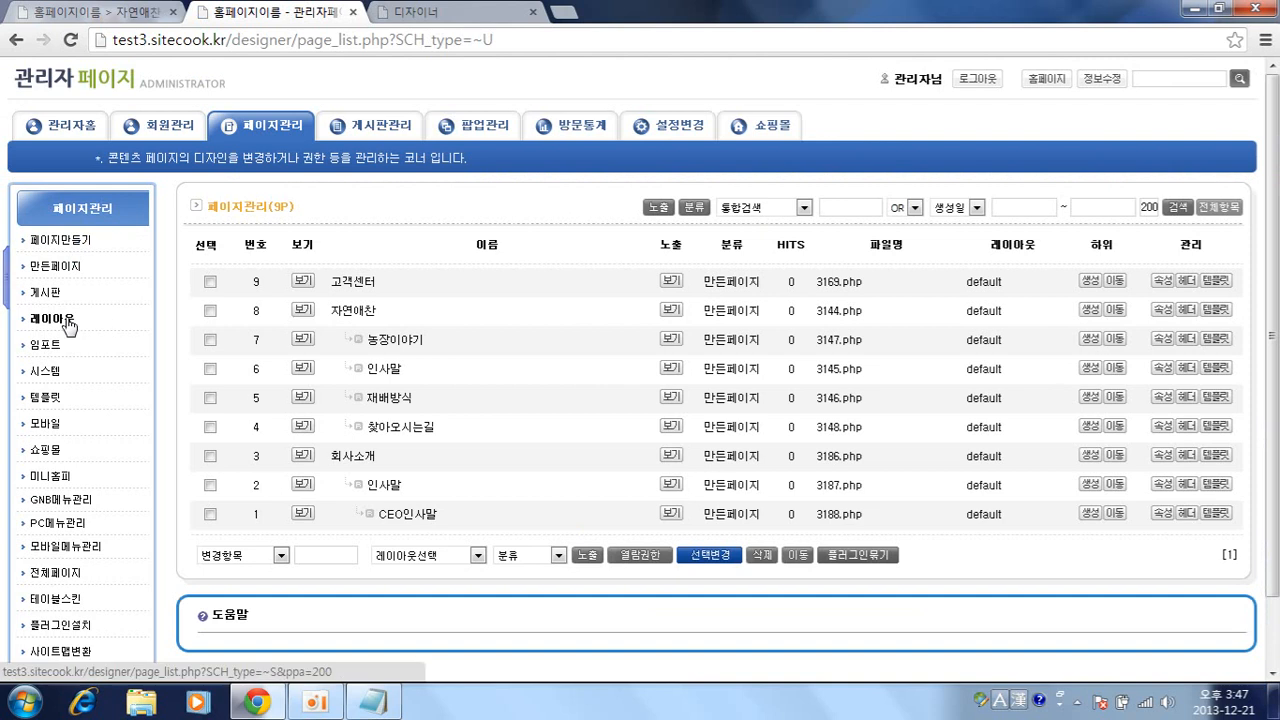
left_click(67, 322)
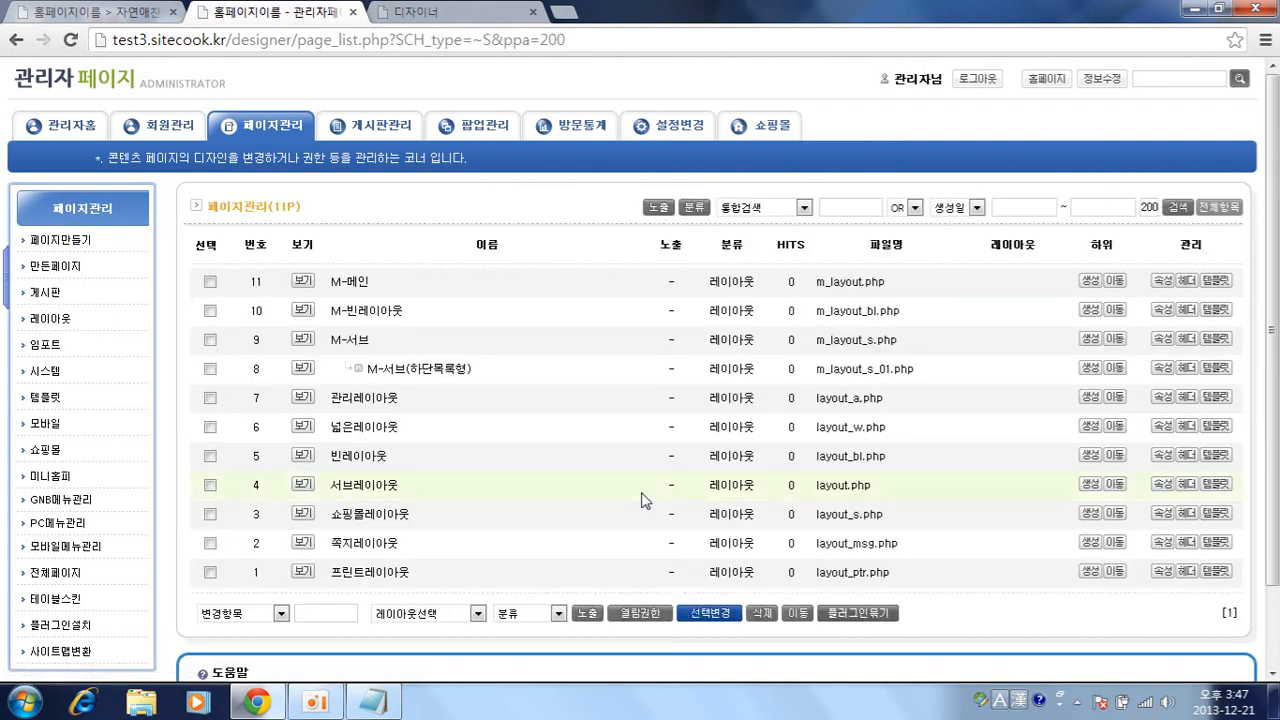
Browse the website's main menu pages and examine the header, side menu and footer they share, including those on 사내뉴스
left_click(160, 10)
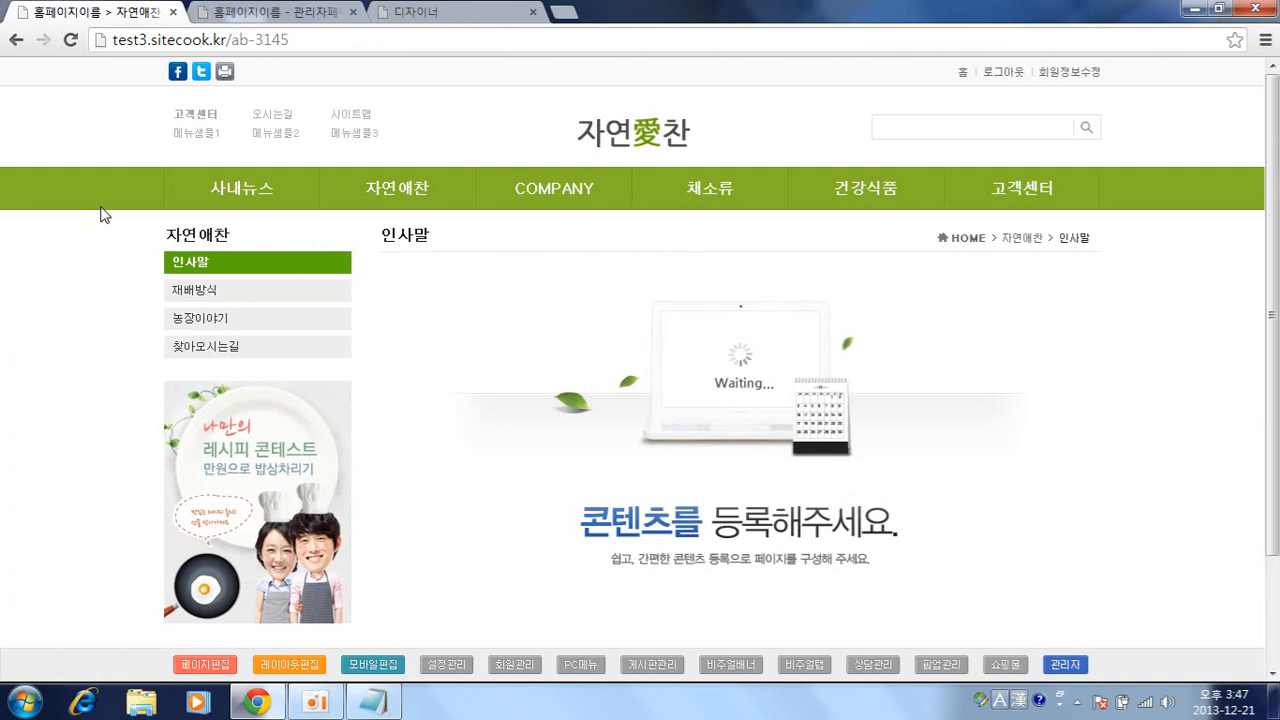
left_click(200, 192)
left_click(540, 197)
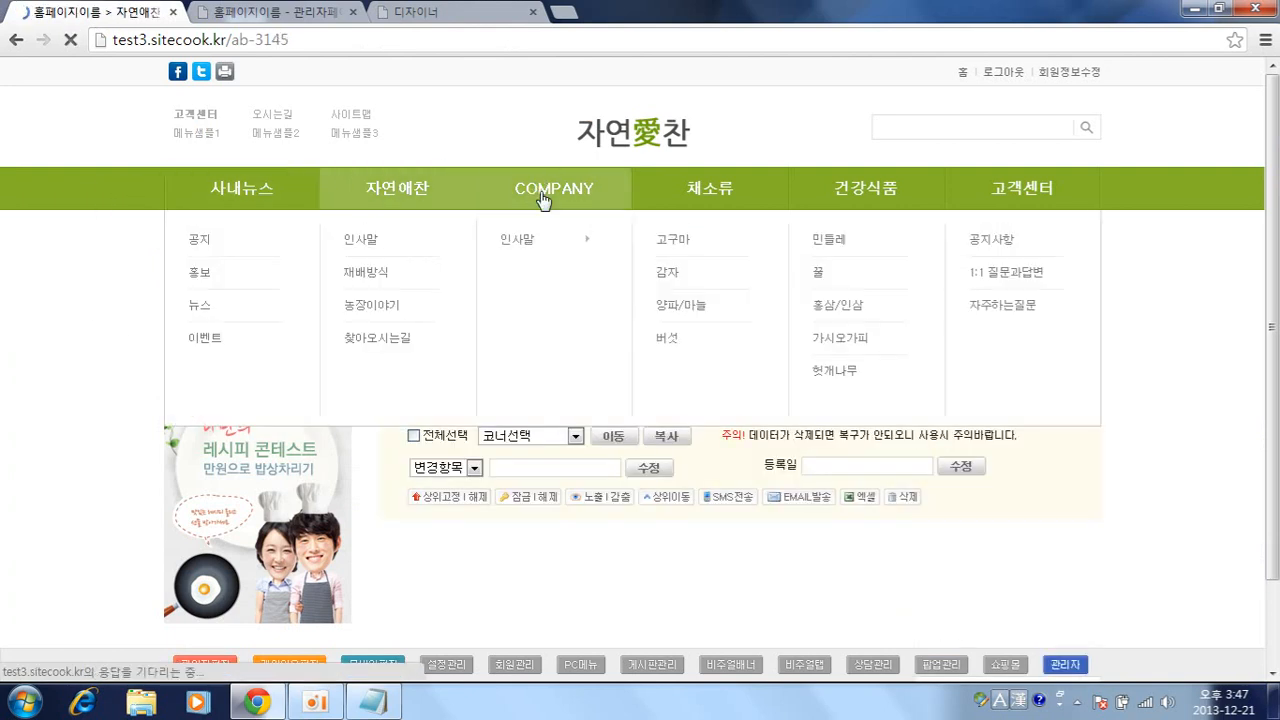
left_click(710, 188)
left_click(866, 188)
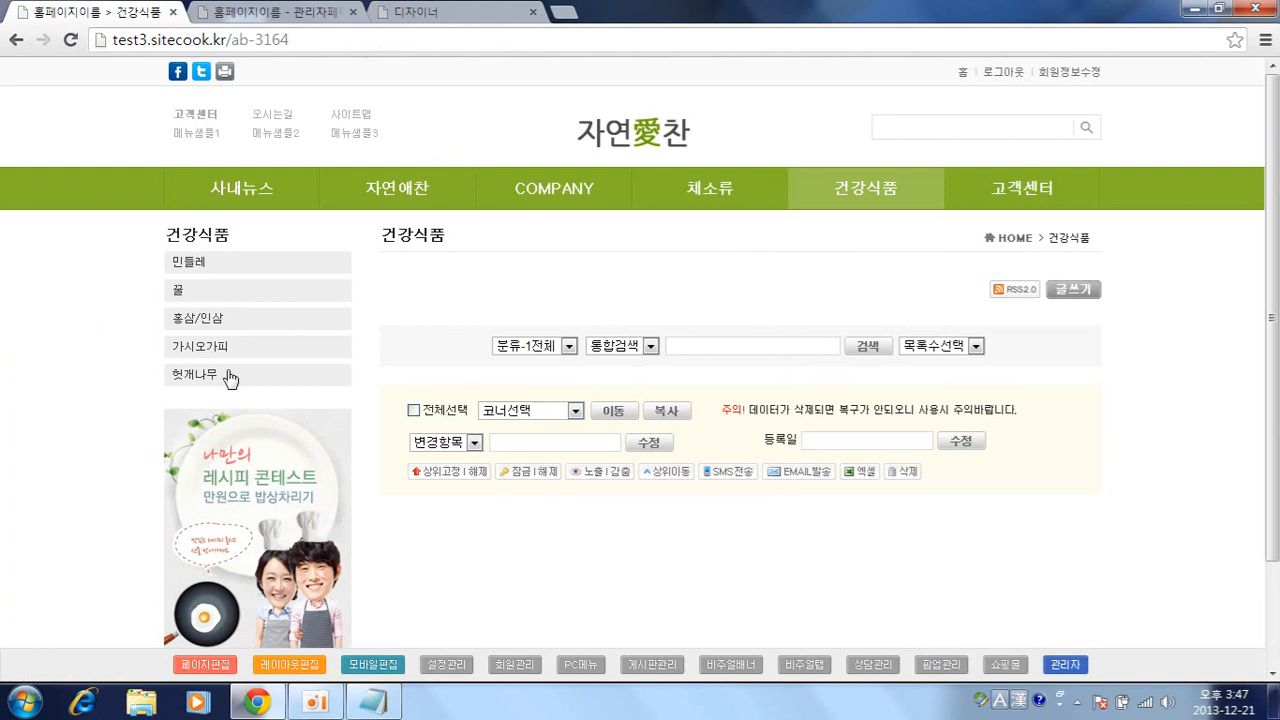
left_click(214, 188)
left_click(440, 192)
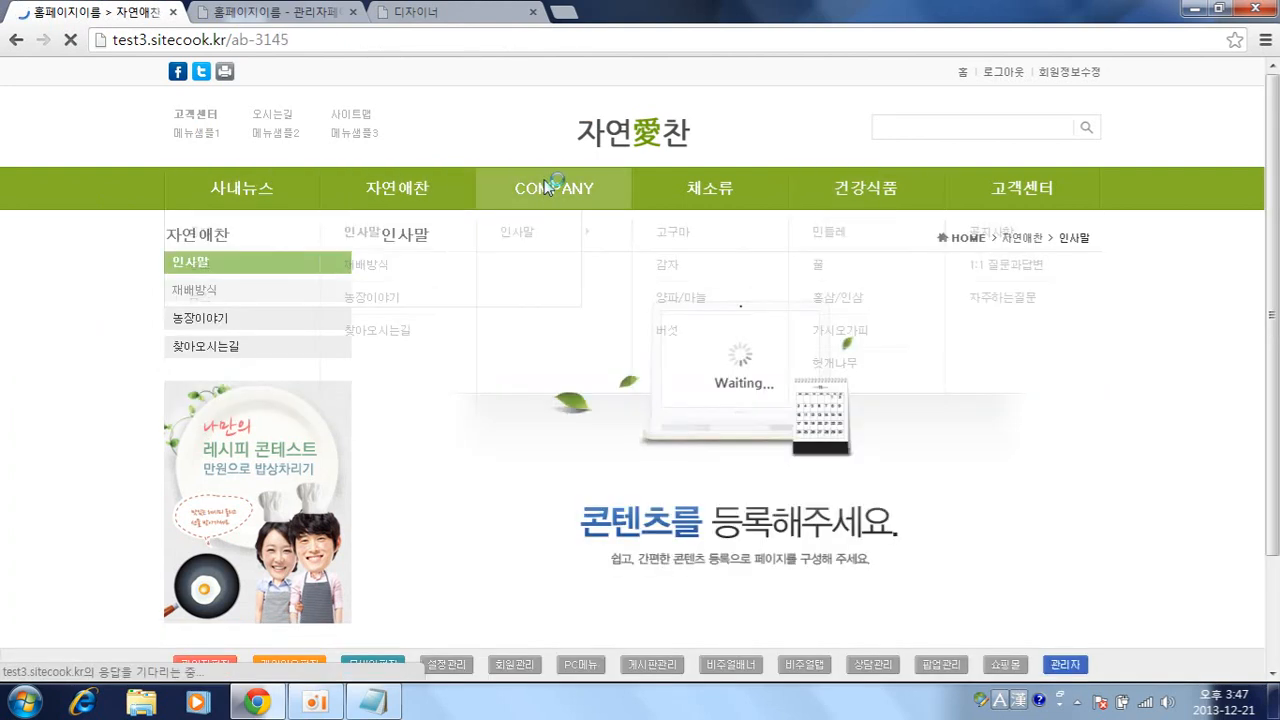
scroll(233, 433, "down", 1)
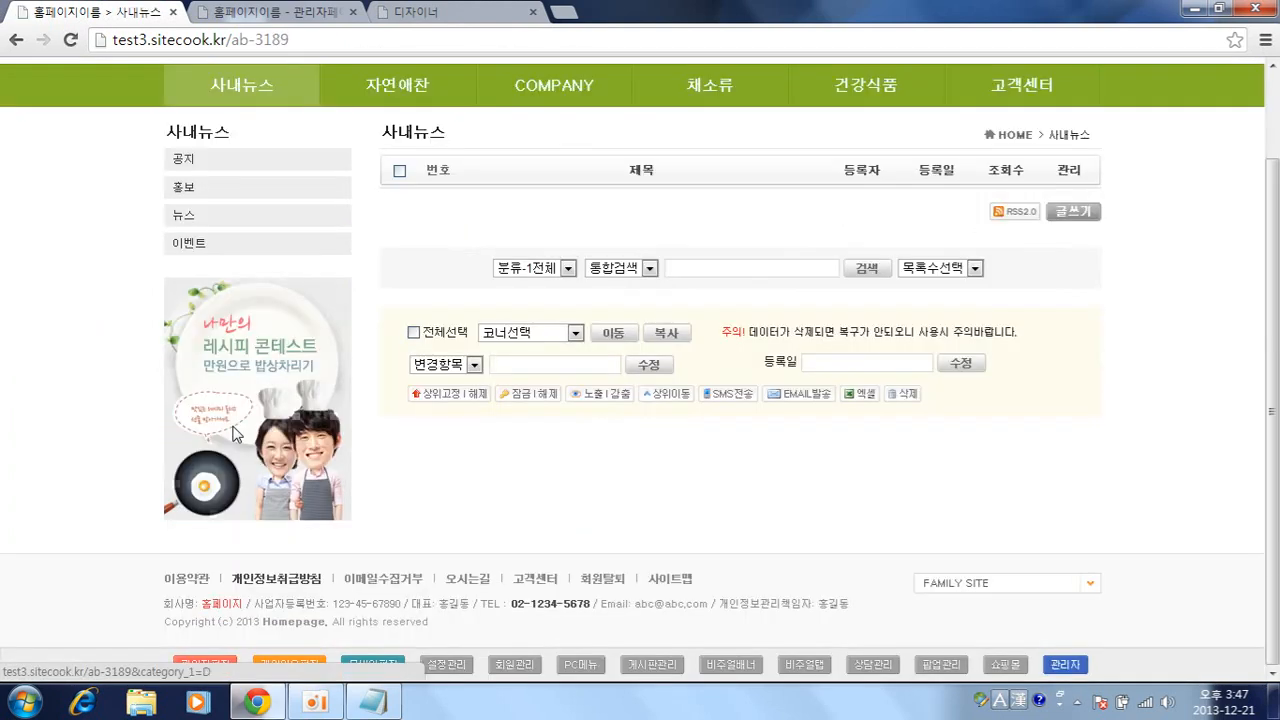
scroll(233, 433, "up", 1)
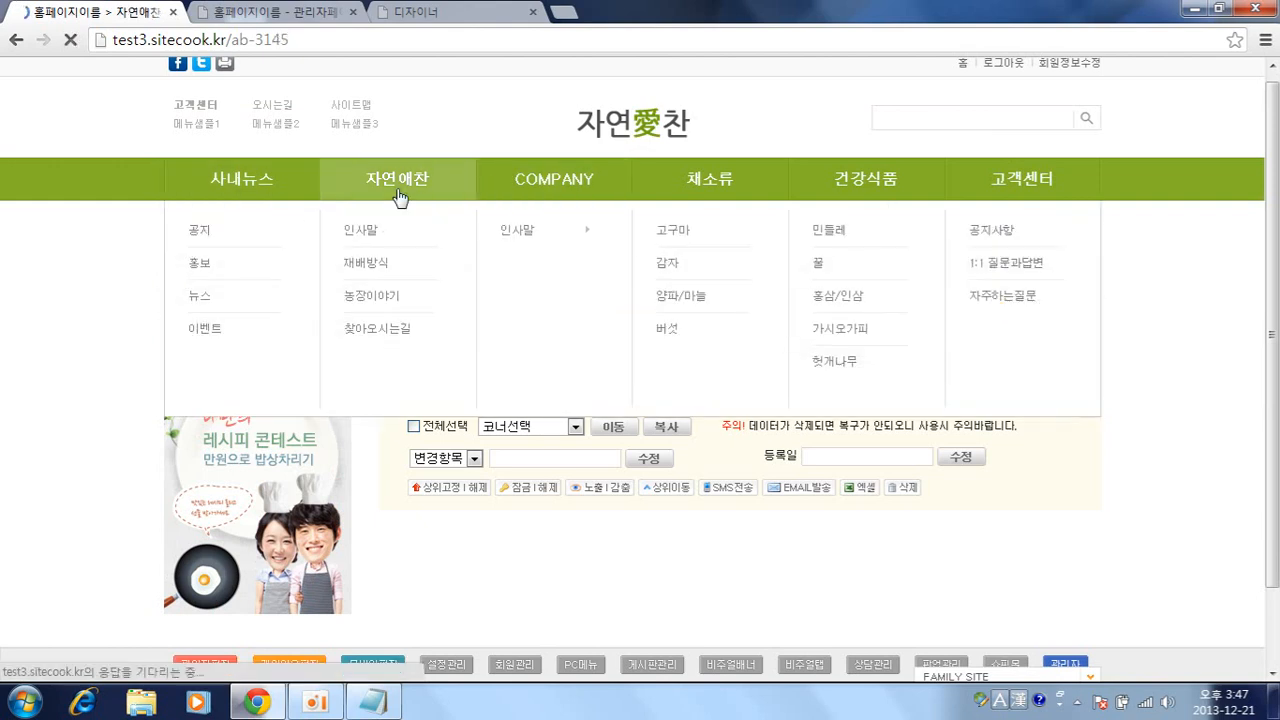
Compare the 자연애찬 and 건강식품 pages with the 채소류 board, and examine the 채소류 list down to the footer
left_click(397, 180)
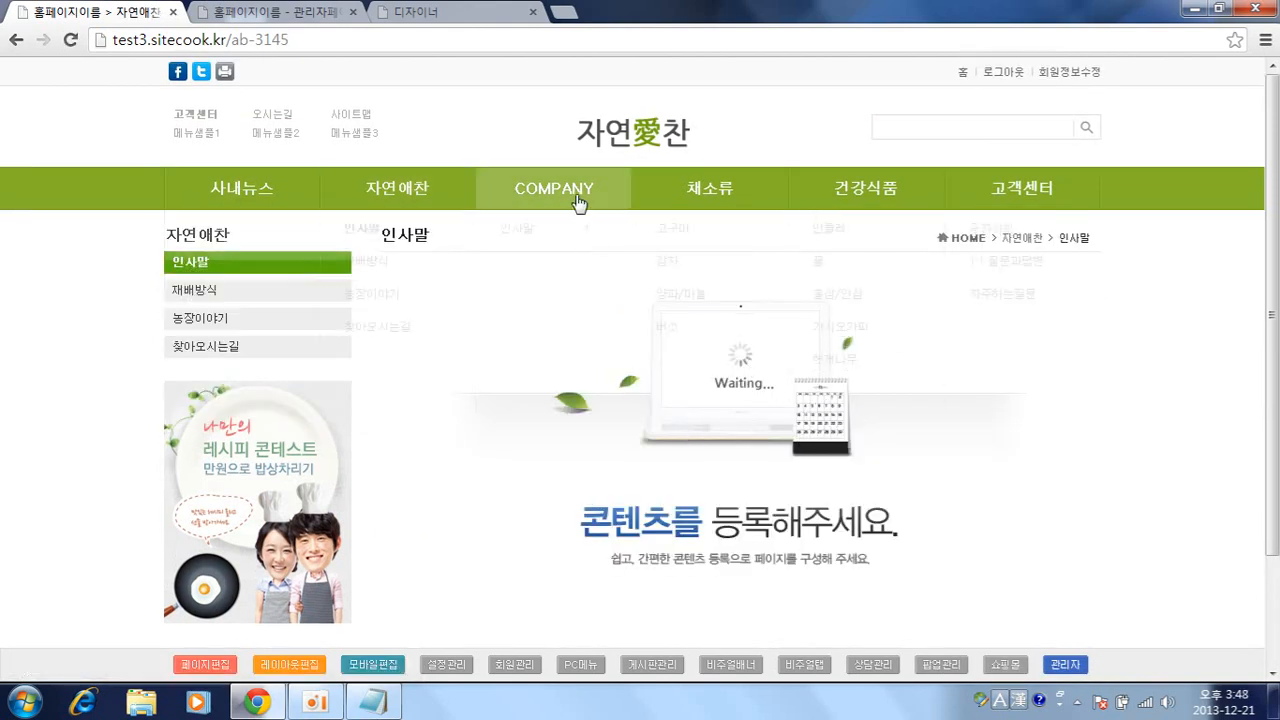
key("alt+Left")
left_click(681, 197)
left_click(855, 188)
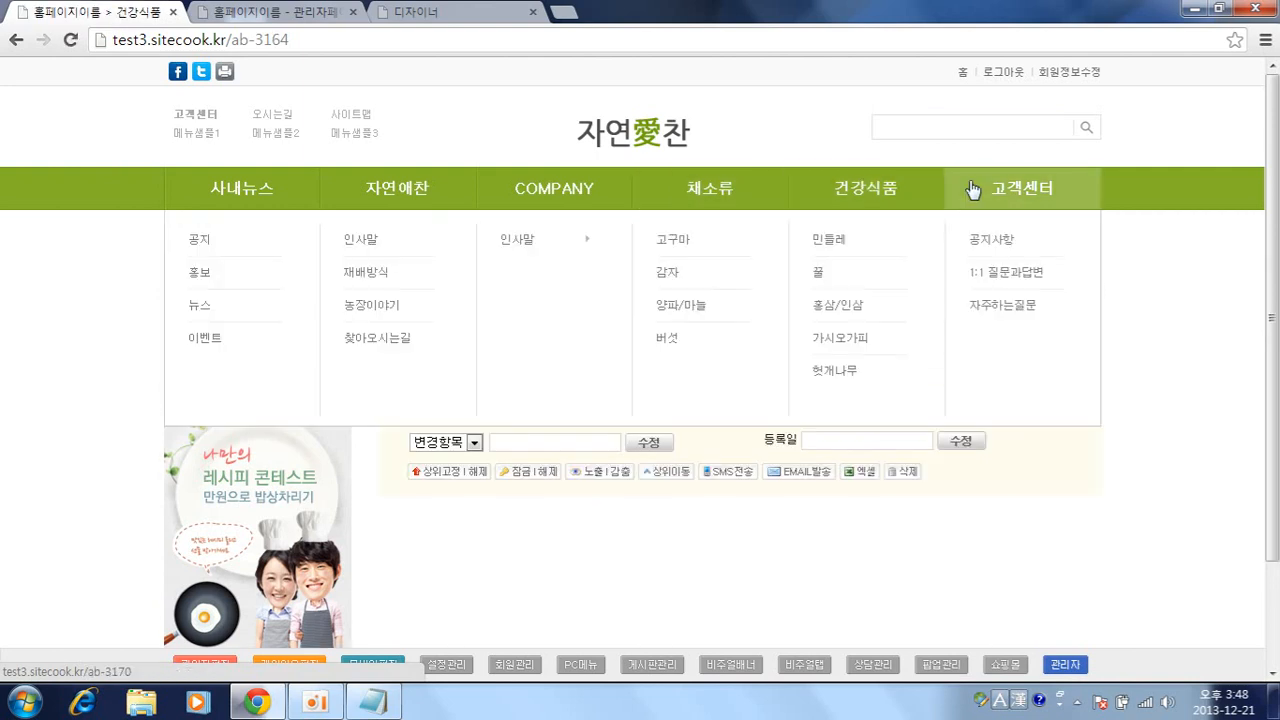
left_click(752, 198)
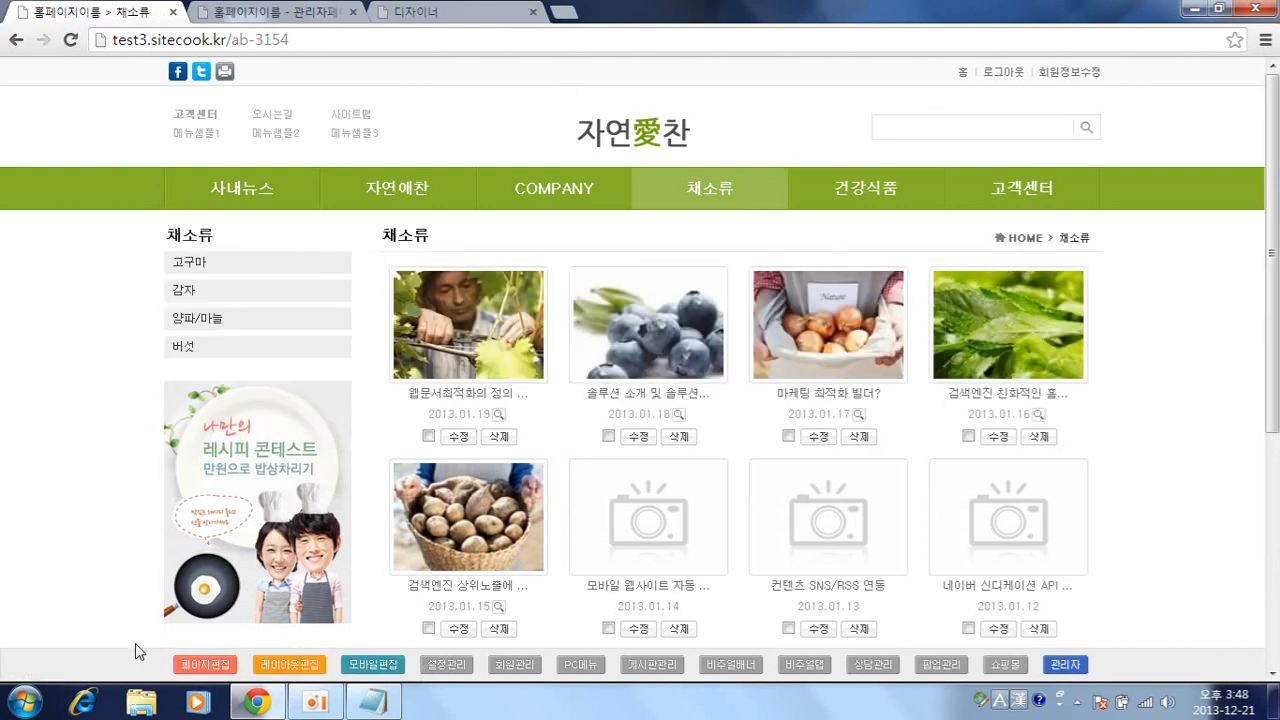
scroll(243, 543, "down", 4)
scroll(176, 588, "up", 4)
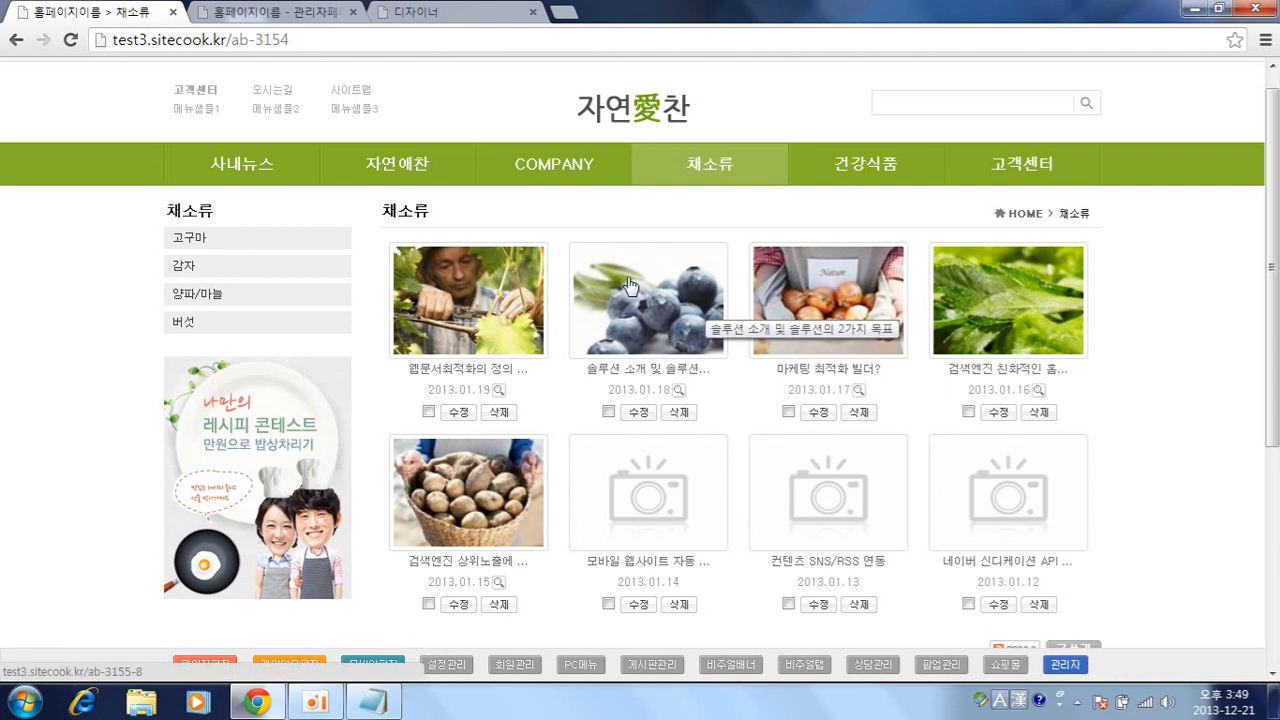
Open the layout design of the 채소류 page and examine the 서브레이아웃 areas from the header to the footer
left_click(280, 664)
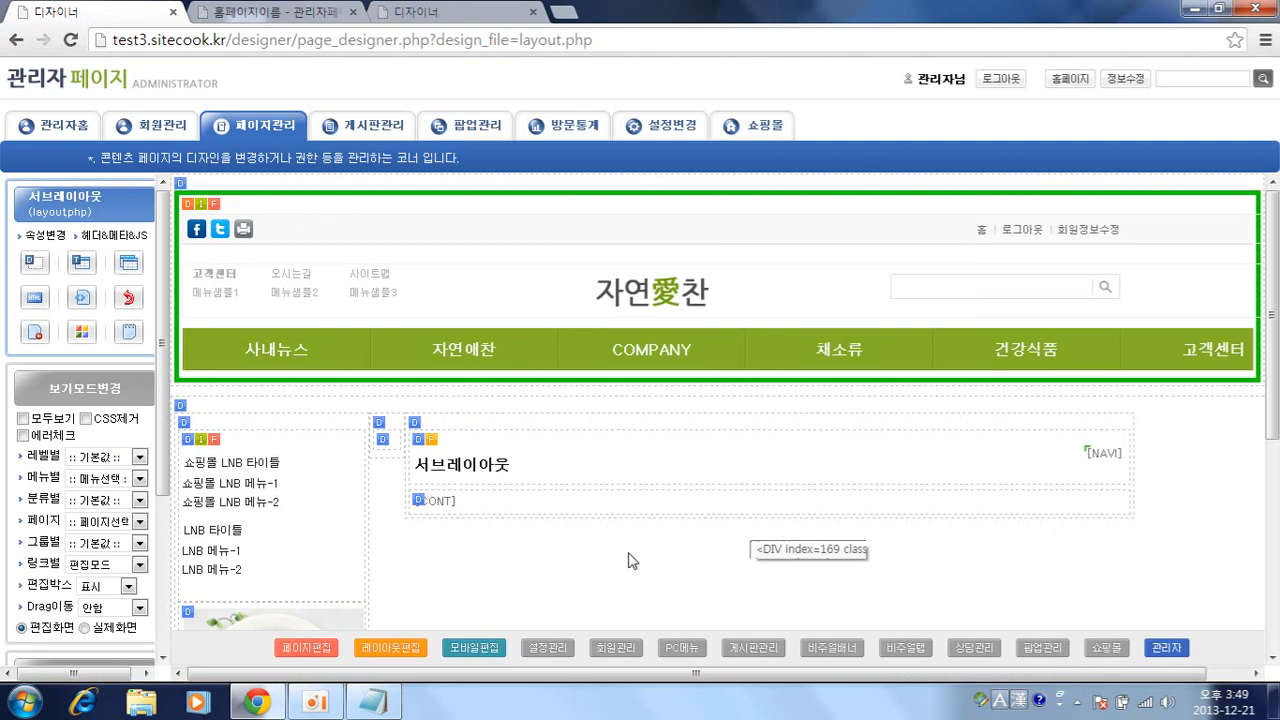
scroll(543, 534, "down", 5)
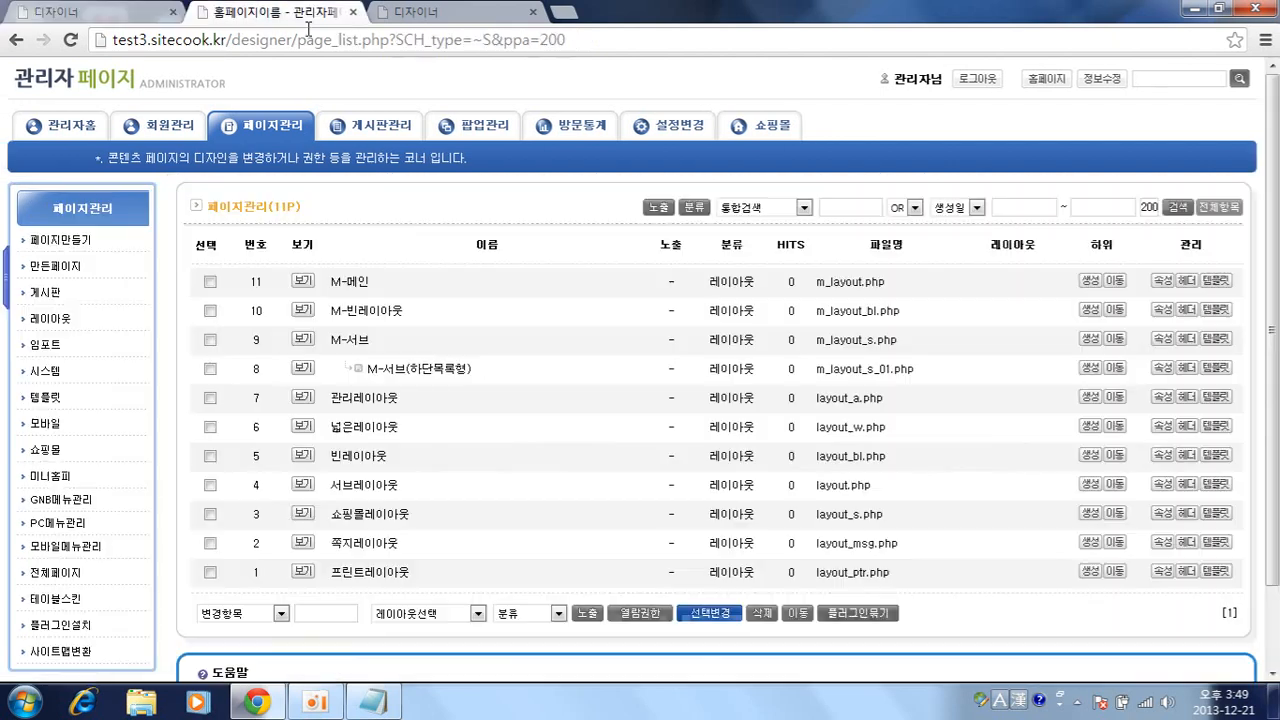
left_click(265, 11)
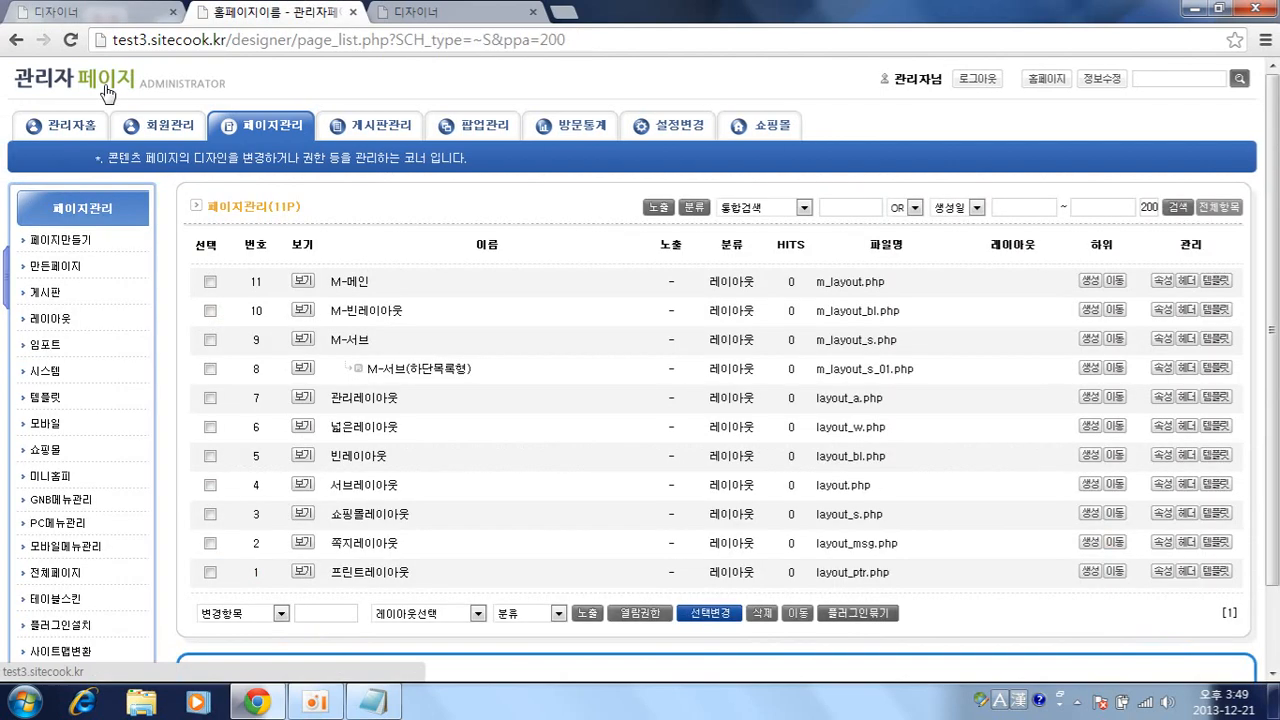
middle_click(108, 93)
left_click(680, 12)
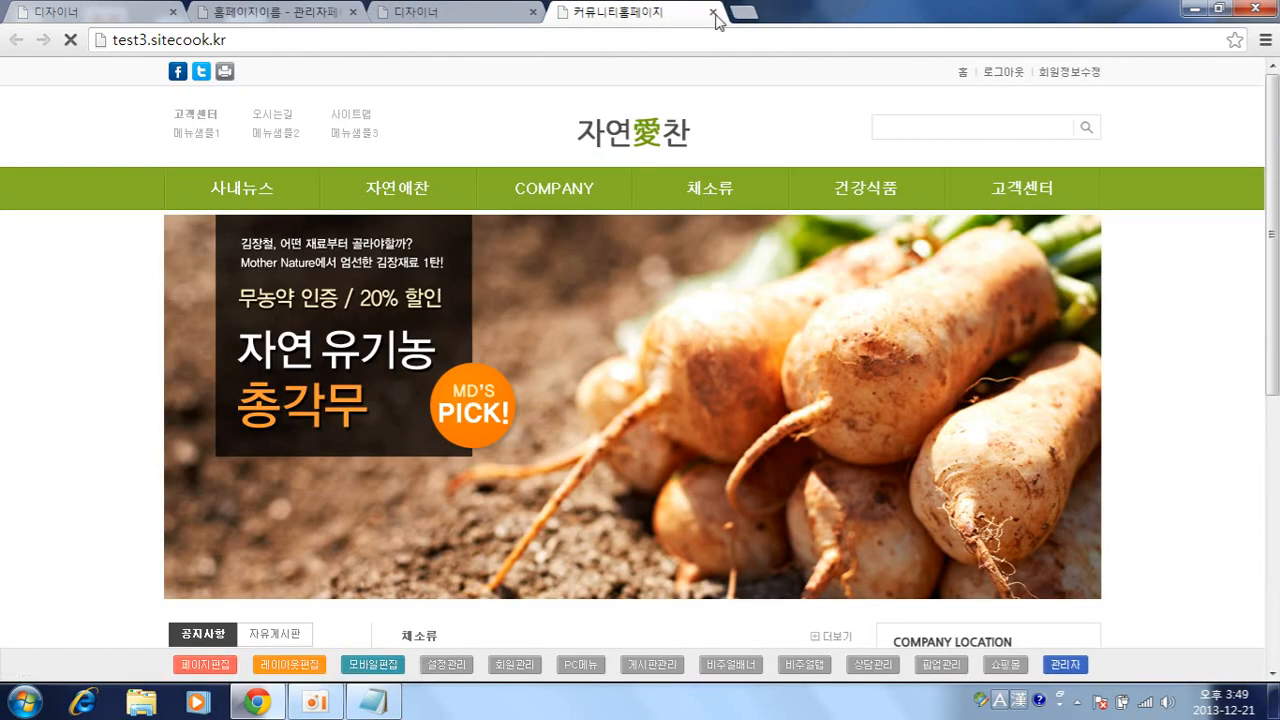
left_click(712, 12)
left_click(95, 11)
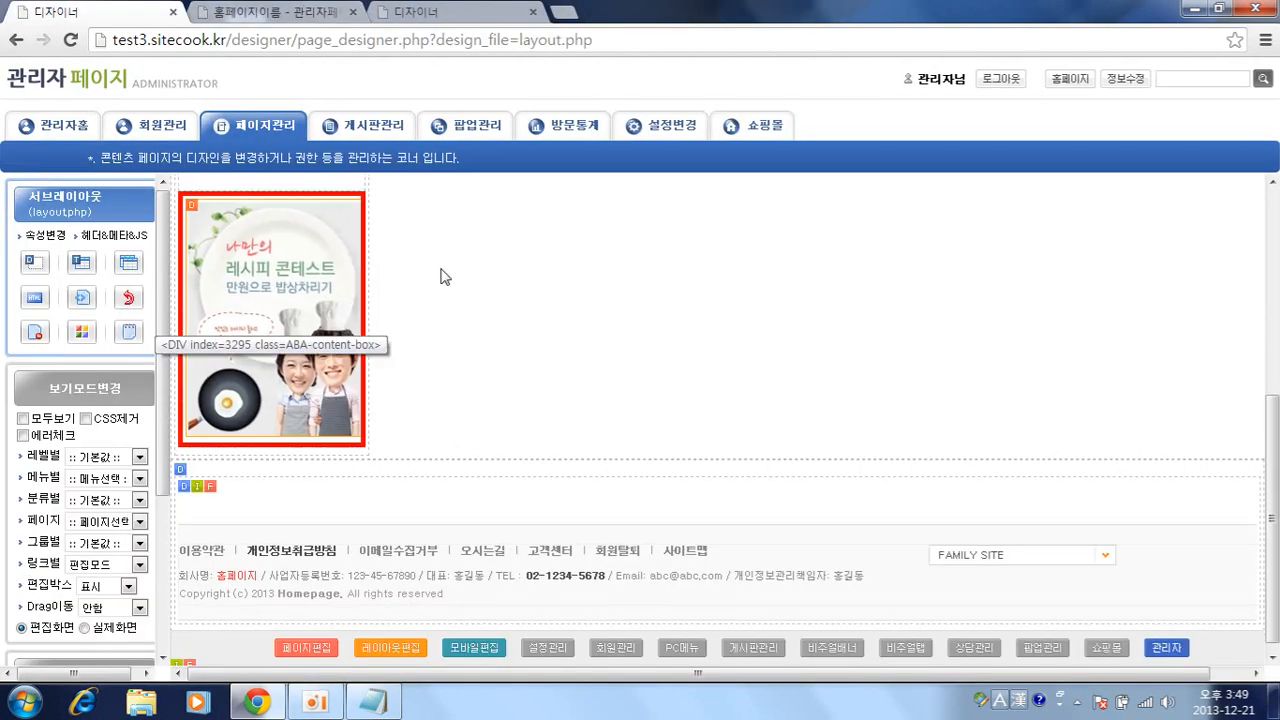
Close the layout list, go from the 메인페이지 design to the website, and view the 사내뉴스 page
left_click(265, 11)
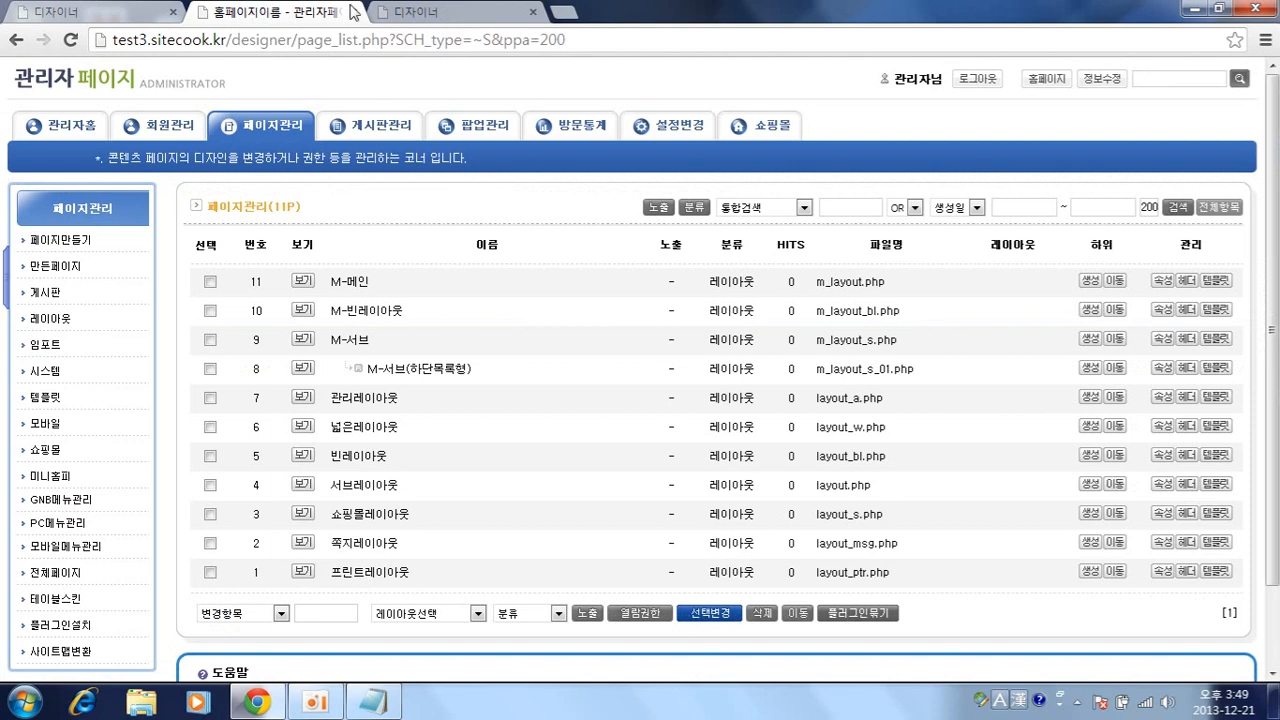
middle_click(265, 11)
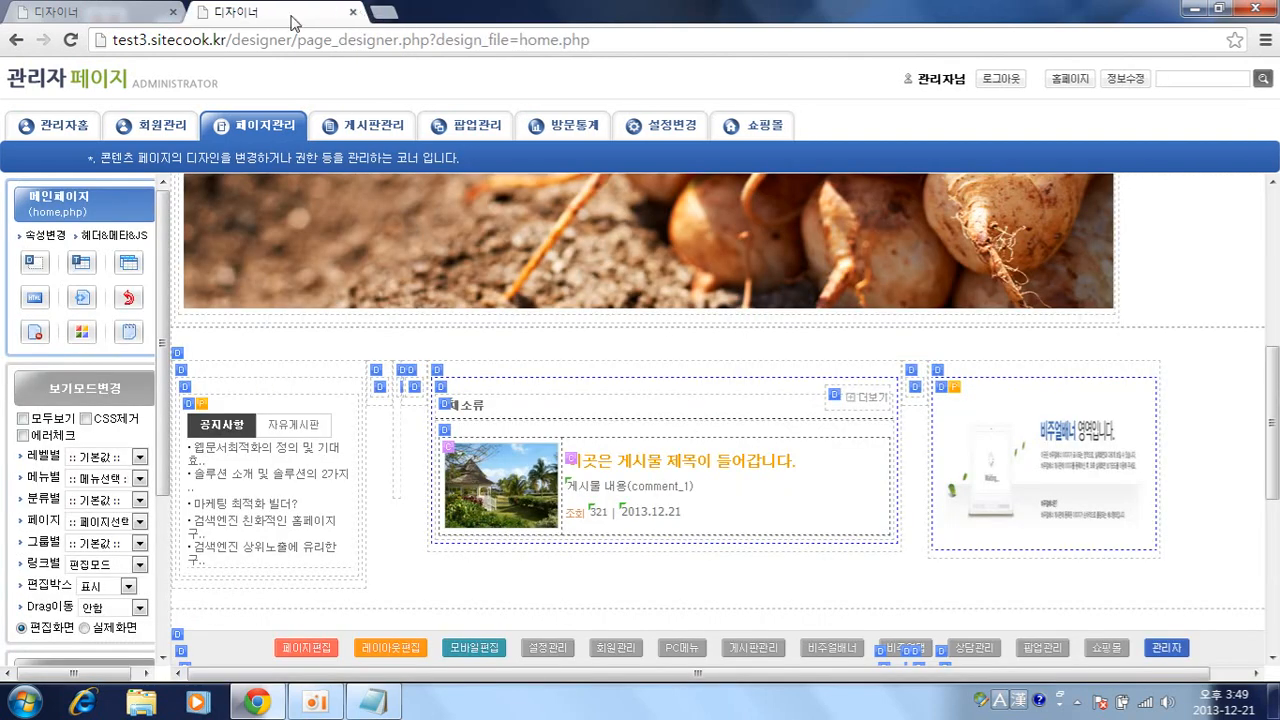
left_click(453, 180)
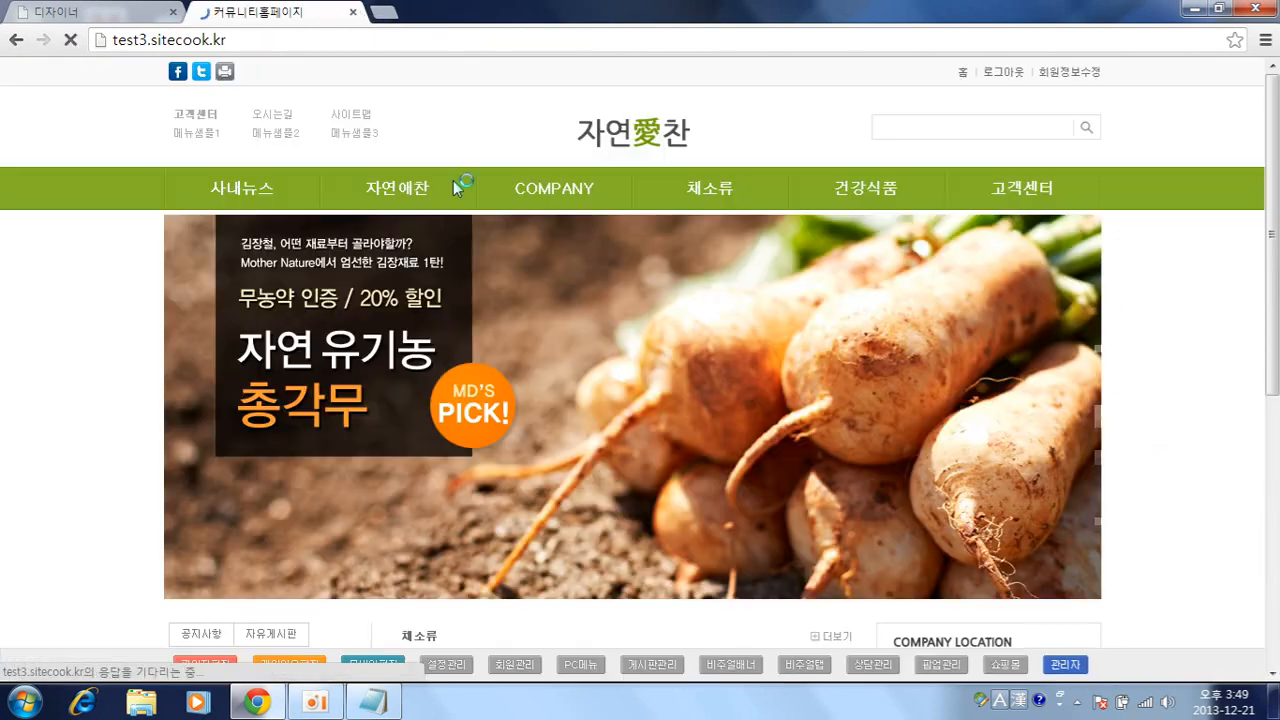
left_click(290, 200)
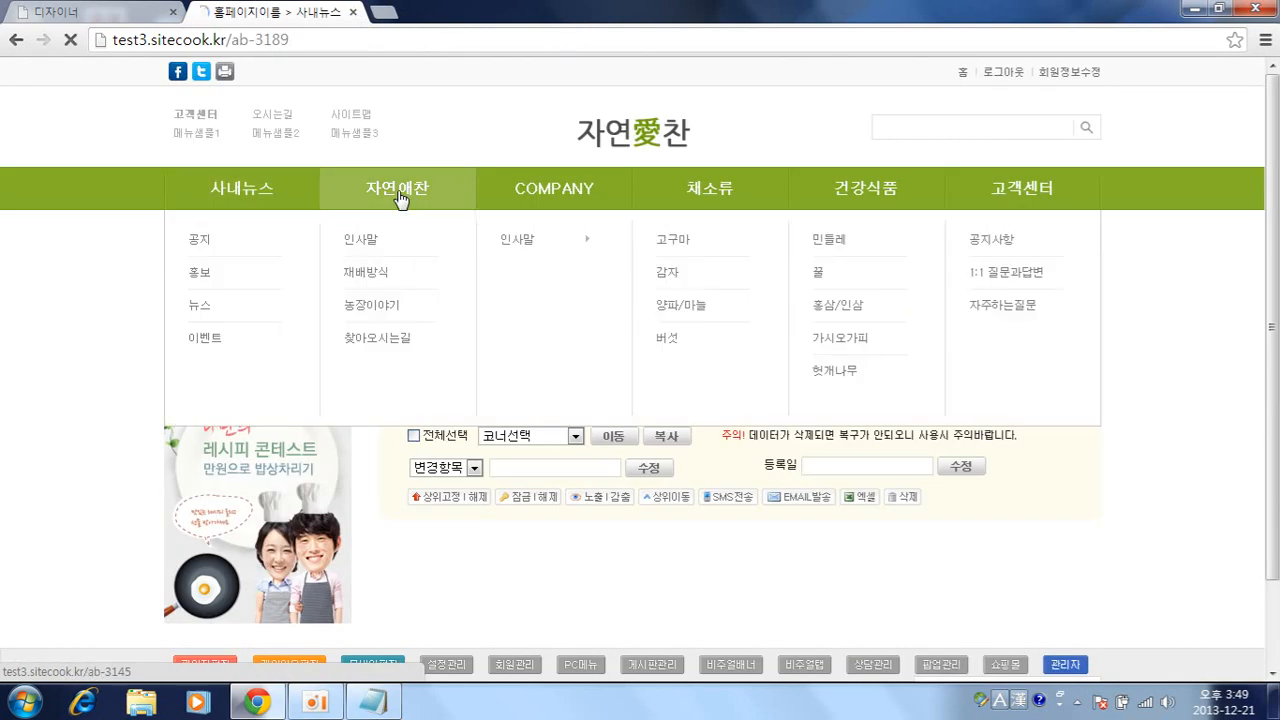
left_click(399, 199)
left_click(554, 190)
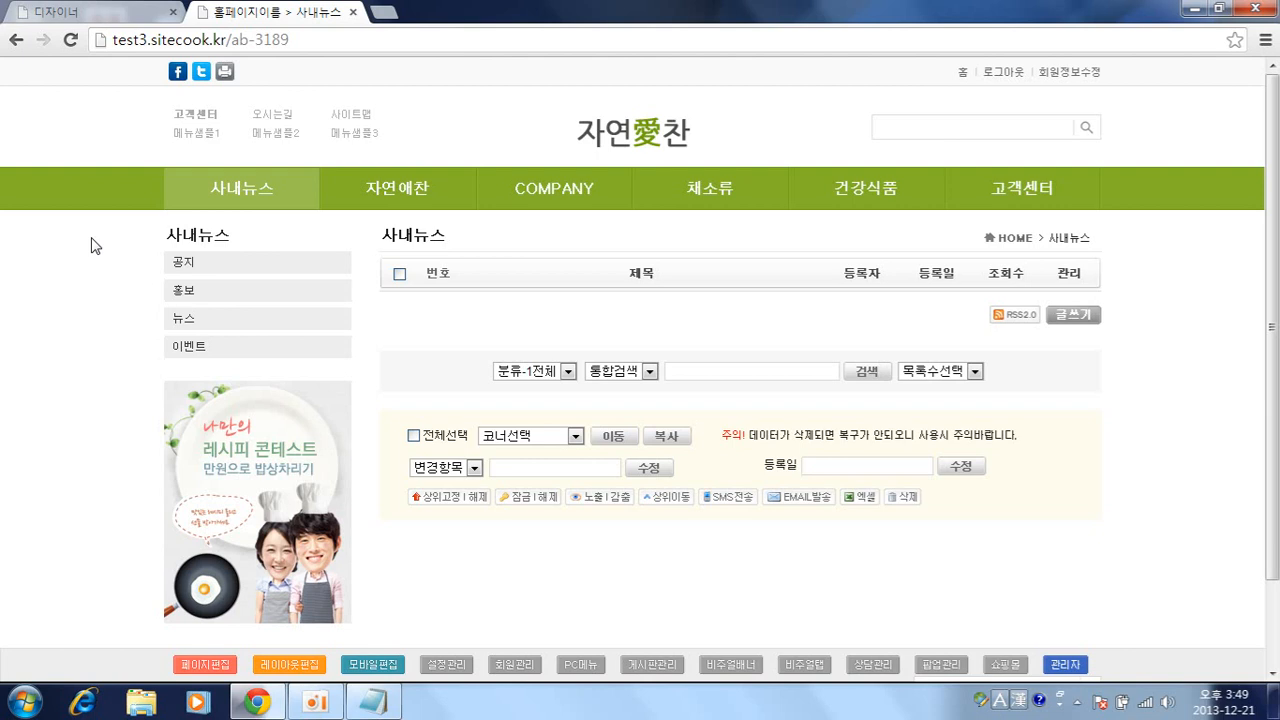
Leave the 서브레이아웃 design and examine the list of 레이아웃 pages in page management
left_click(22, 10)
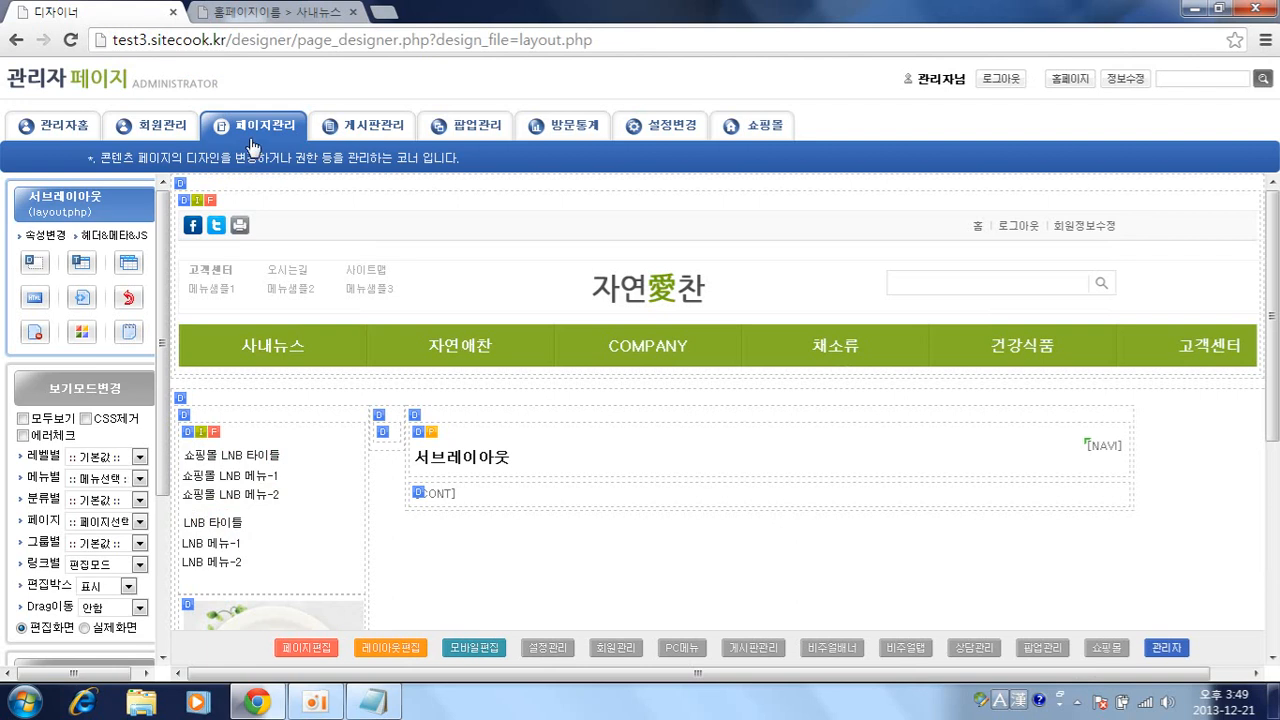
left_click(251, 141)
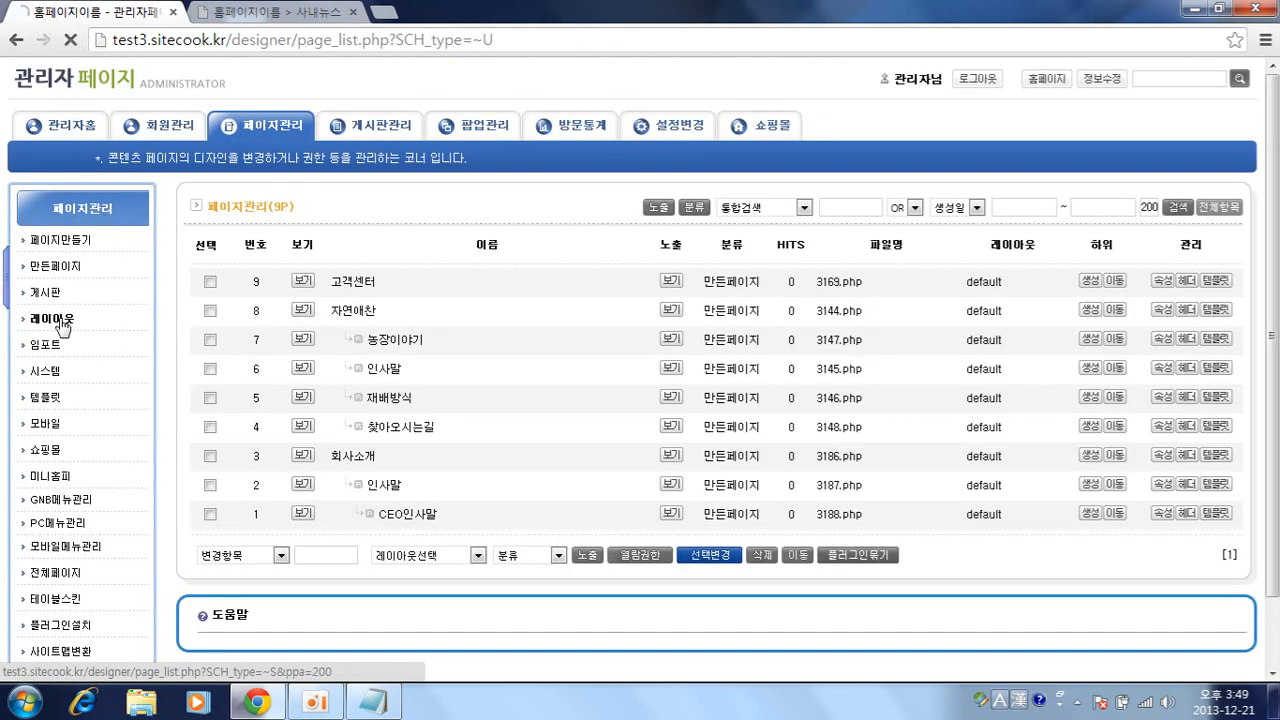
left_click(62, 320)
scroll(338, 250, "down", 1)
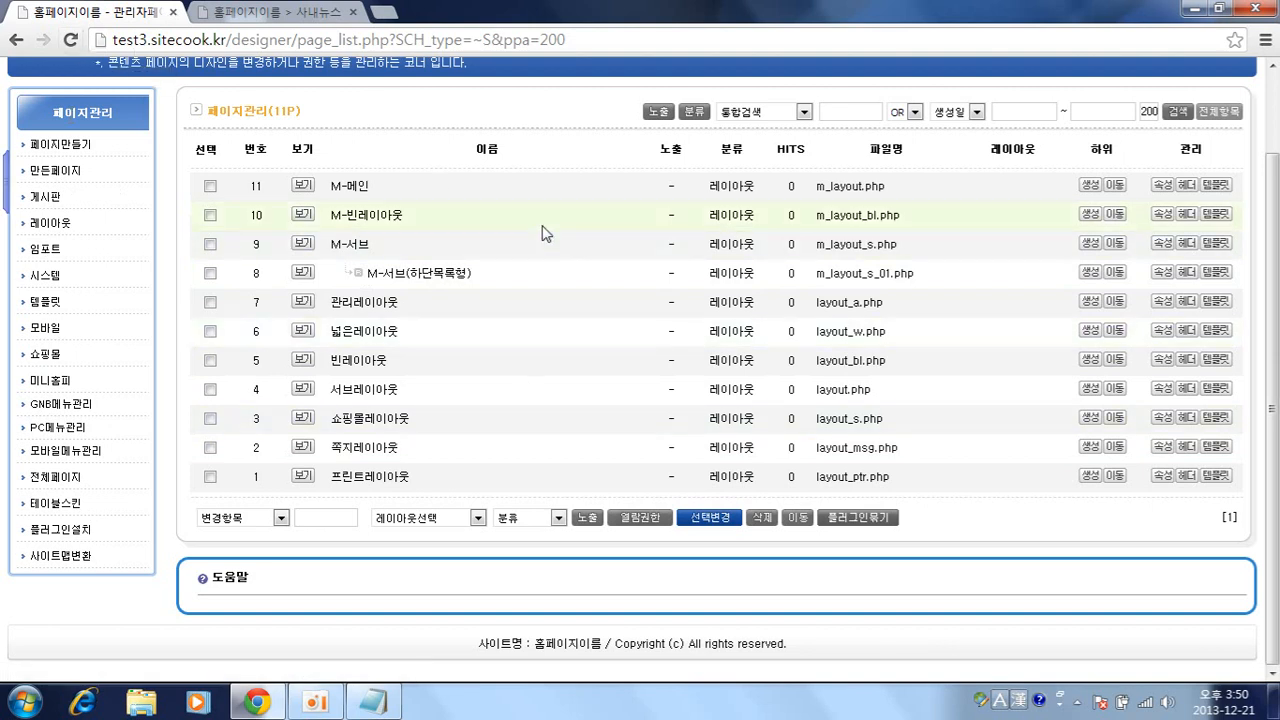
Examine the page creation form and its 분류 options, close it without saving, and return to the 레이아웃 list
left_click(63, 147)
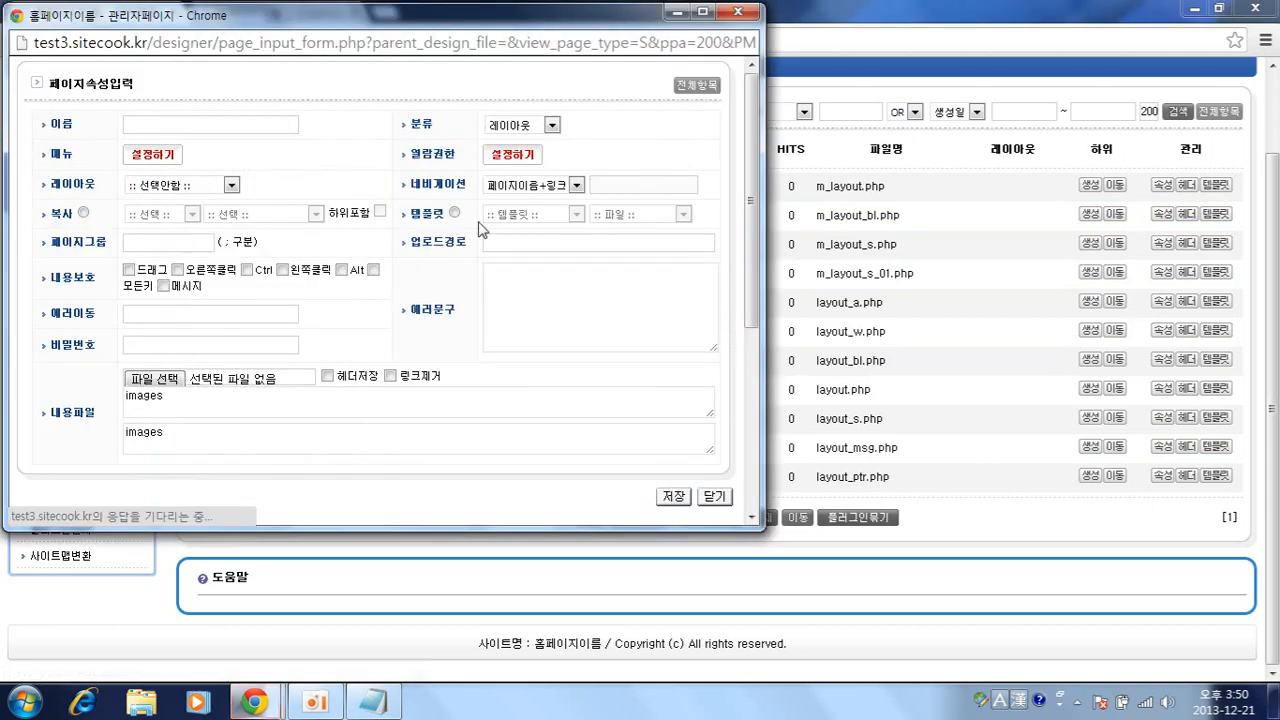
left_click(421, 124)
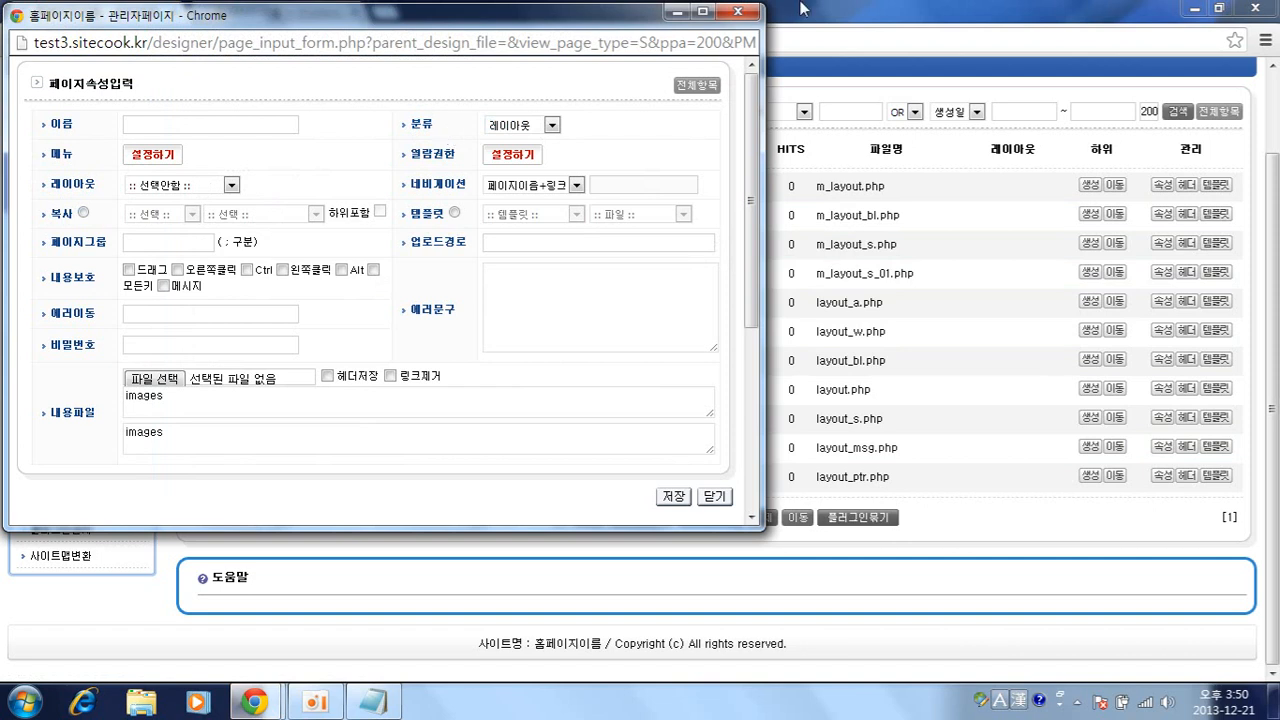
left_click(891, 363)
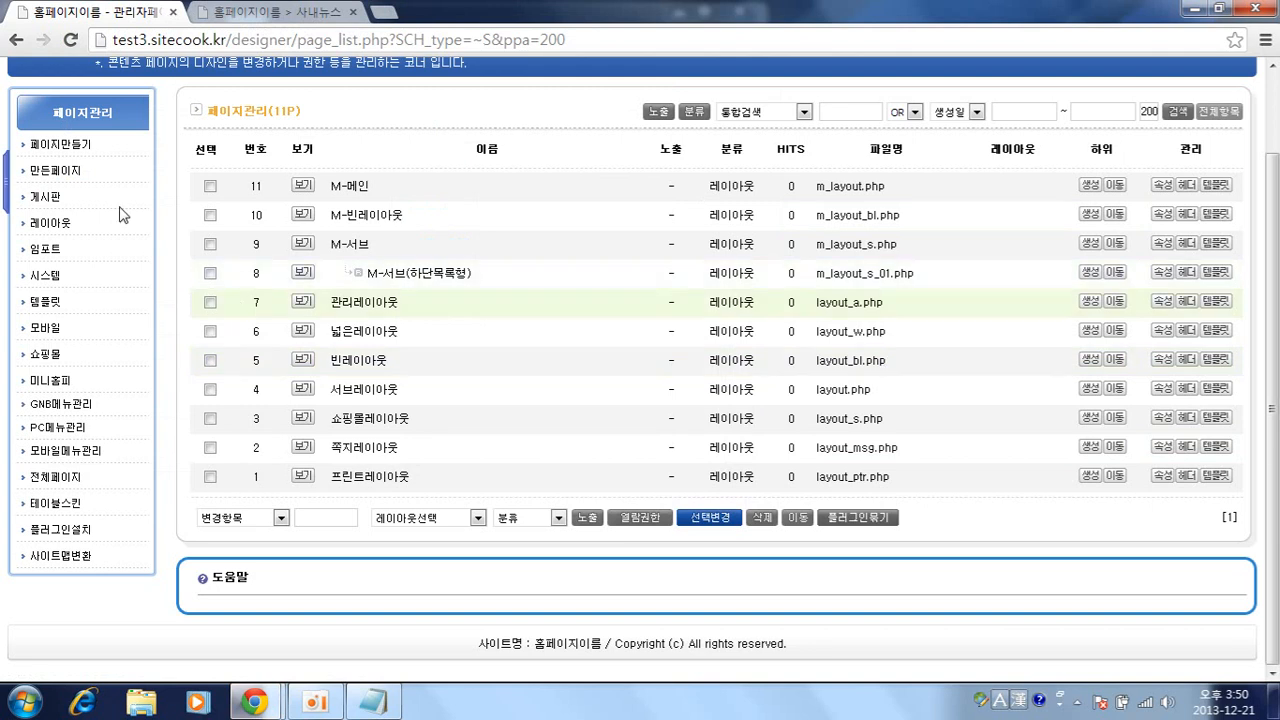
left_click(48, 147)
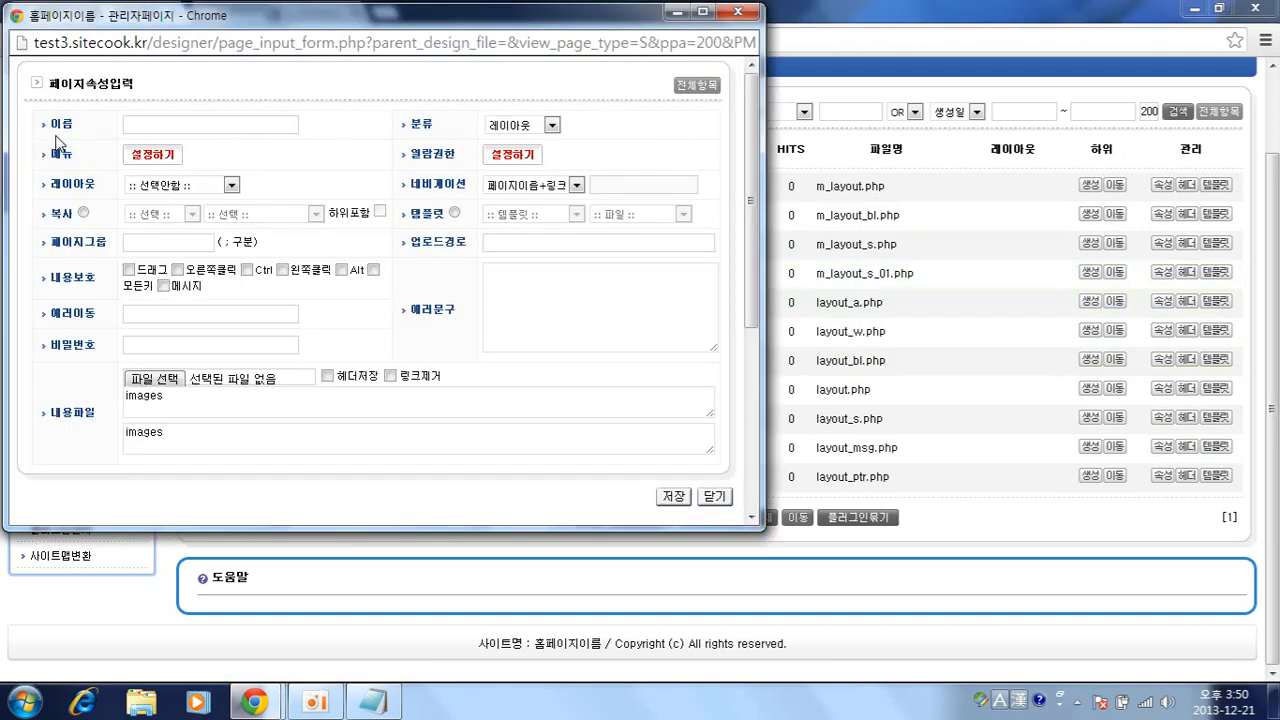
left_click(530, 126)
left_click(530, 126)
left_click(390, 568)
left_click(52, 223)
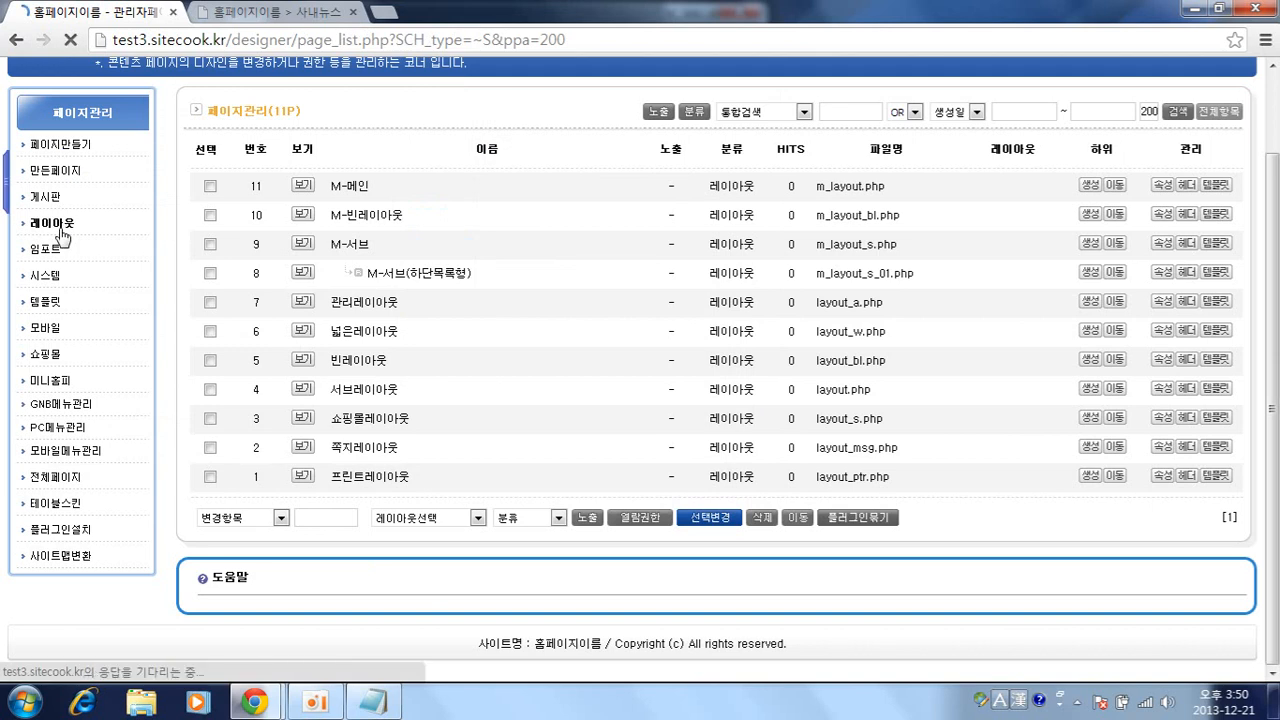
Start a new page in the 레이아웃 category and name it 레이아웃01
left_click(58, 240)
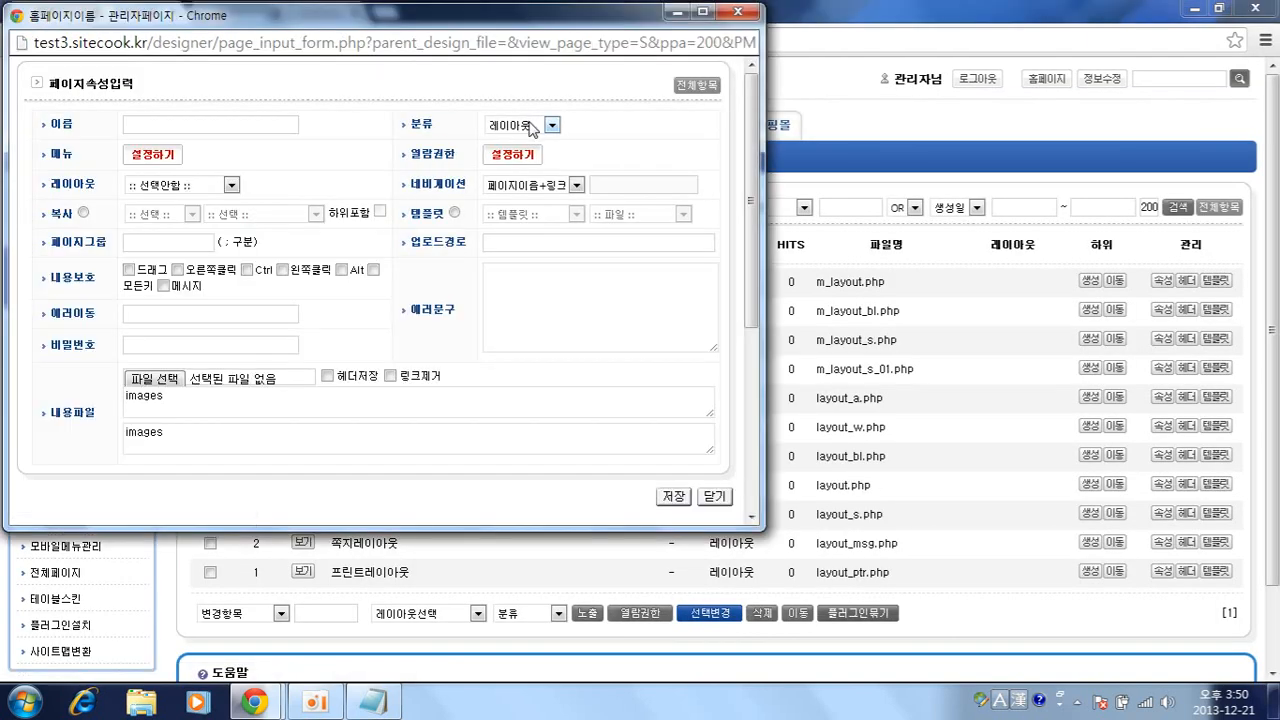
left_click(251, 124)
type("레입이아ㅇ")
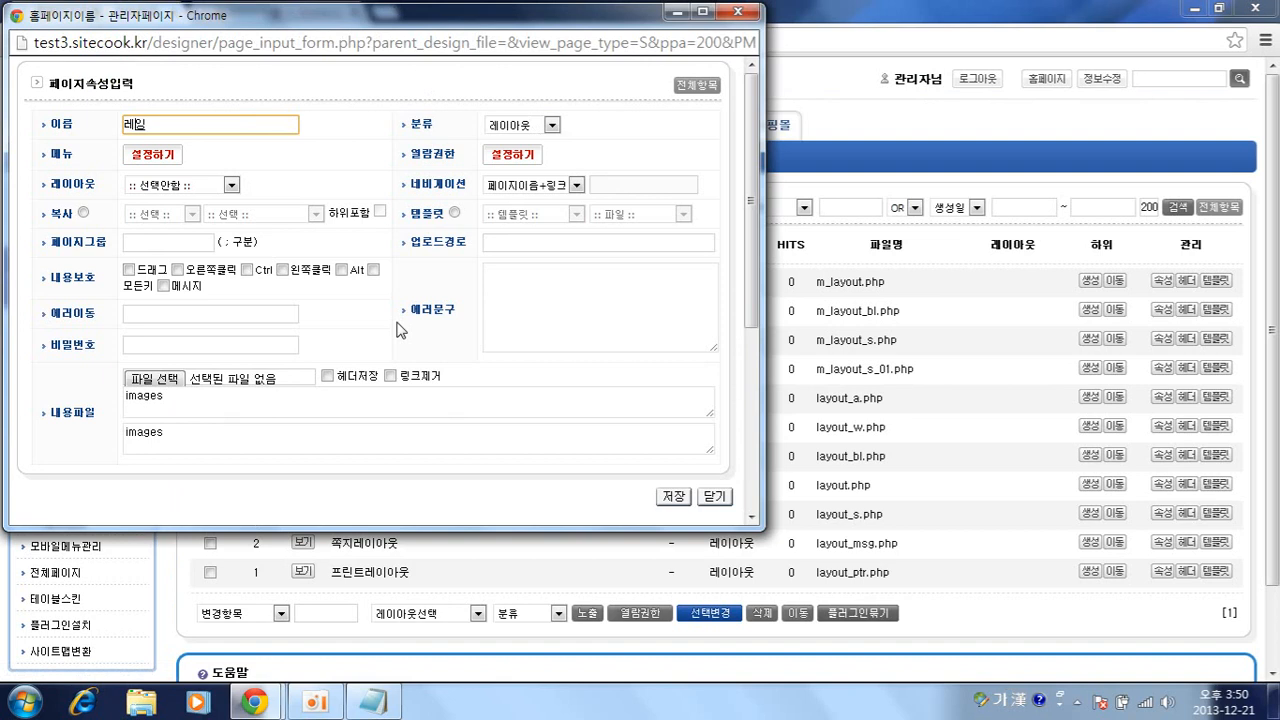
type("웃이")
left_click(505, 491)
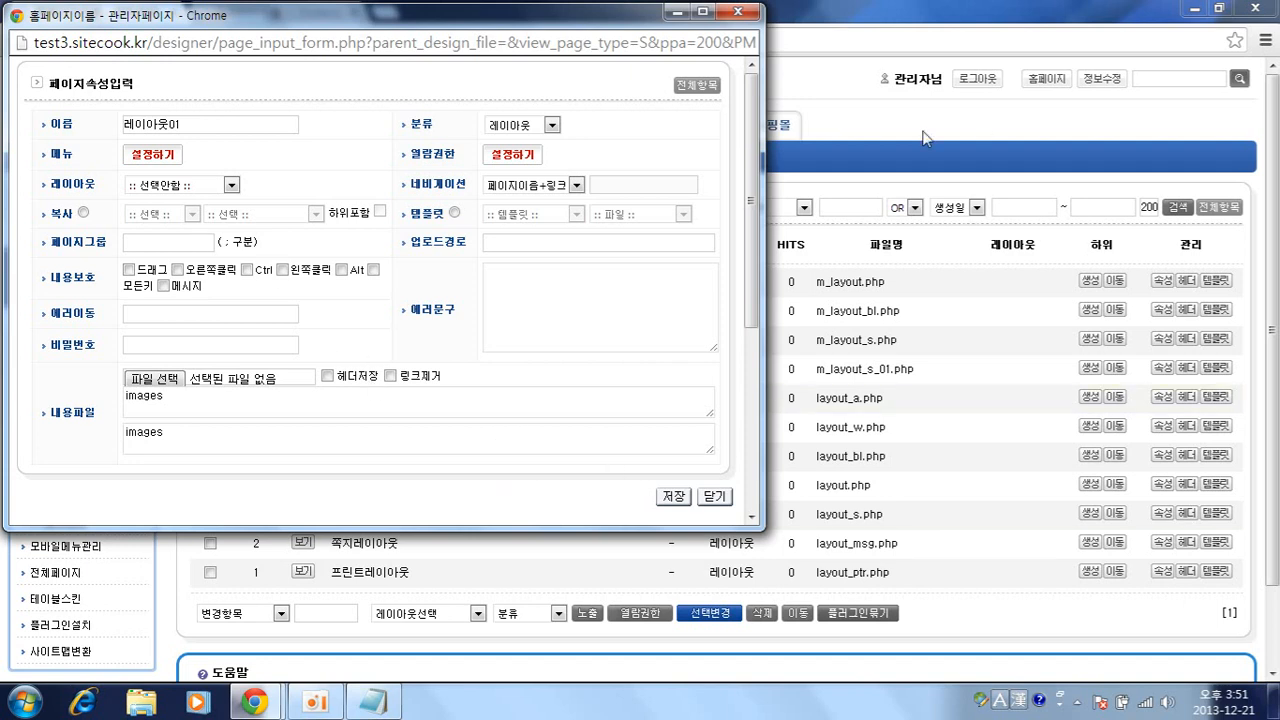
Open the 템플릿 page list in a separate browser tab and preview the 서브레이아웃01 template
left_click(714, 496)
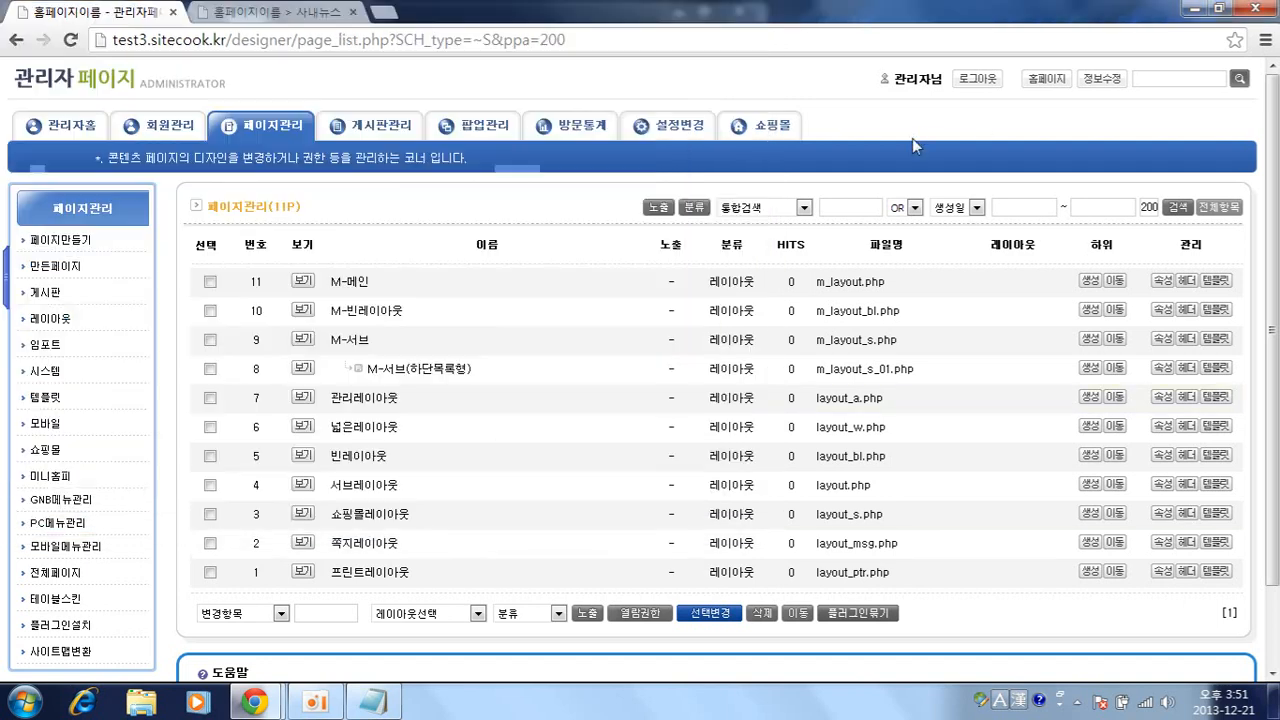
middle_click(290, 125)
left_click(293, 10)
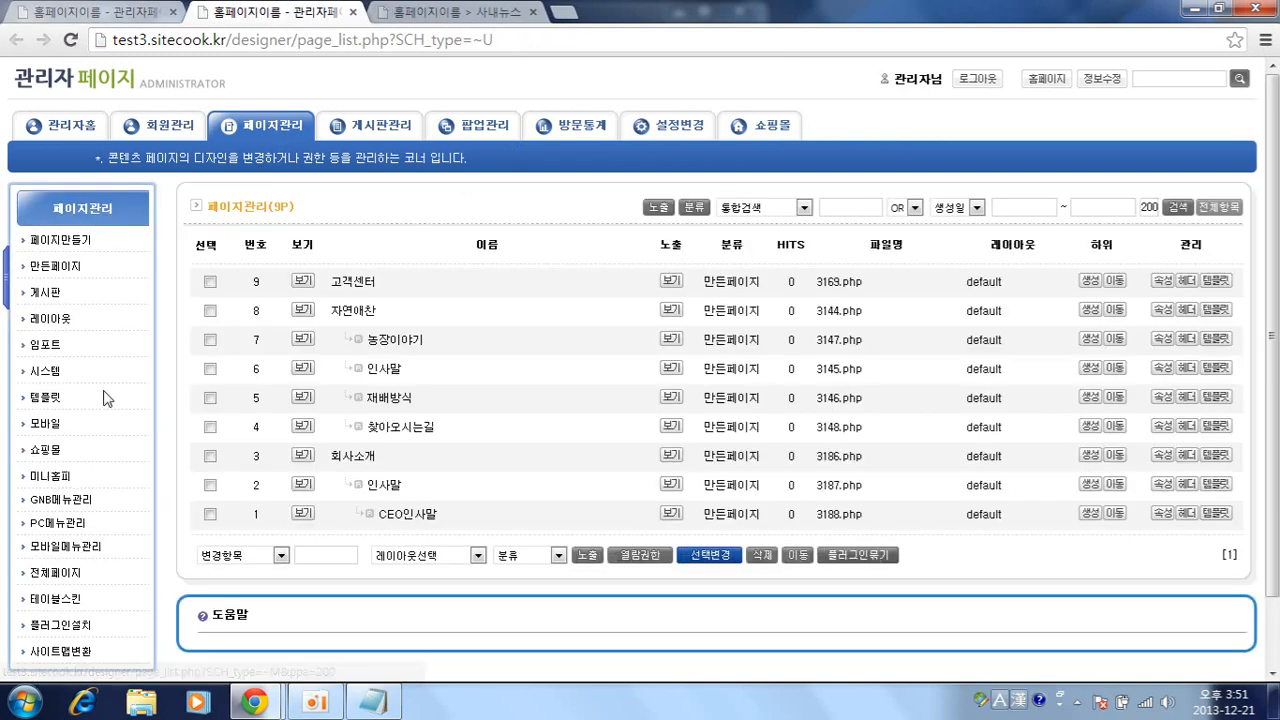
scroll(457, 429, "down", 10)
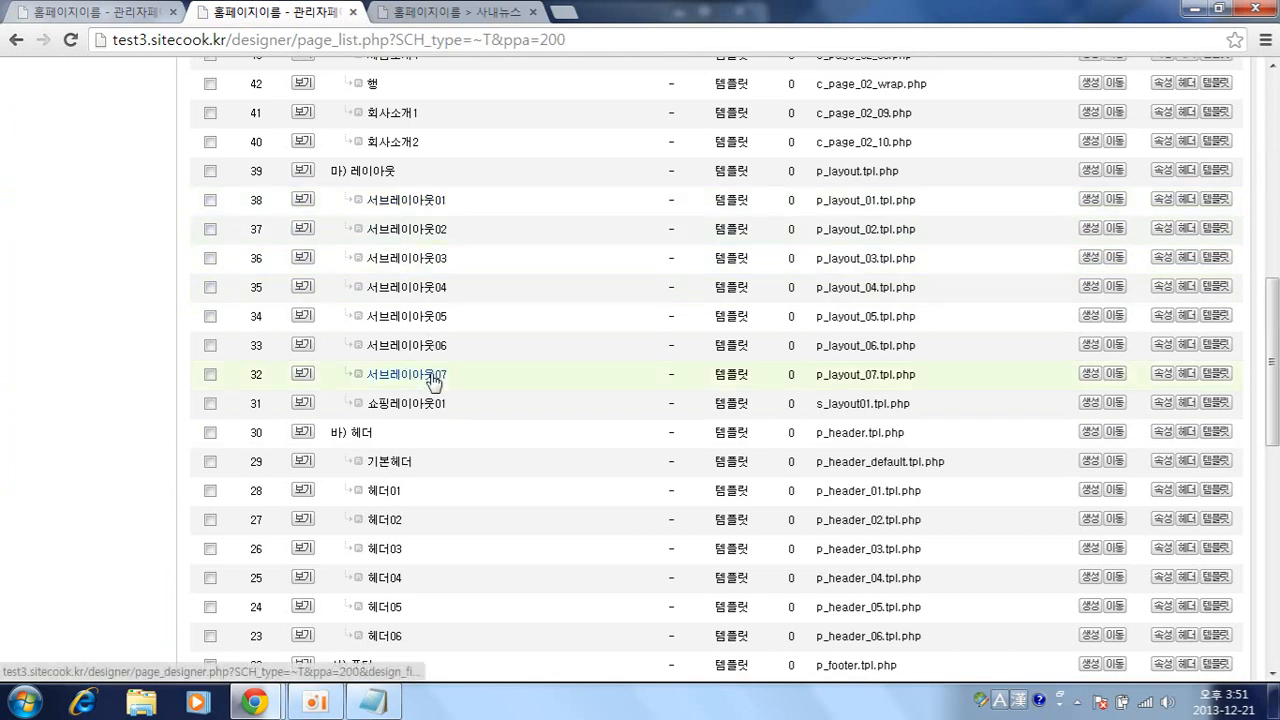
left_click(302, 203)
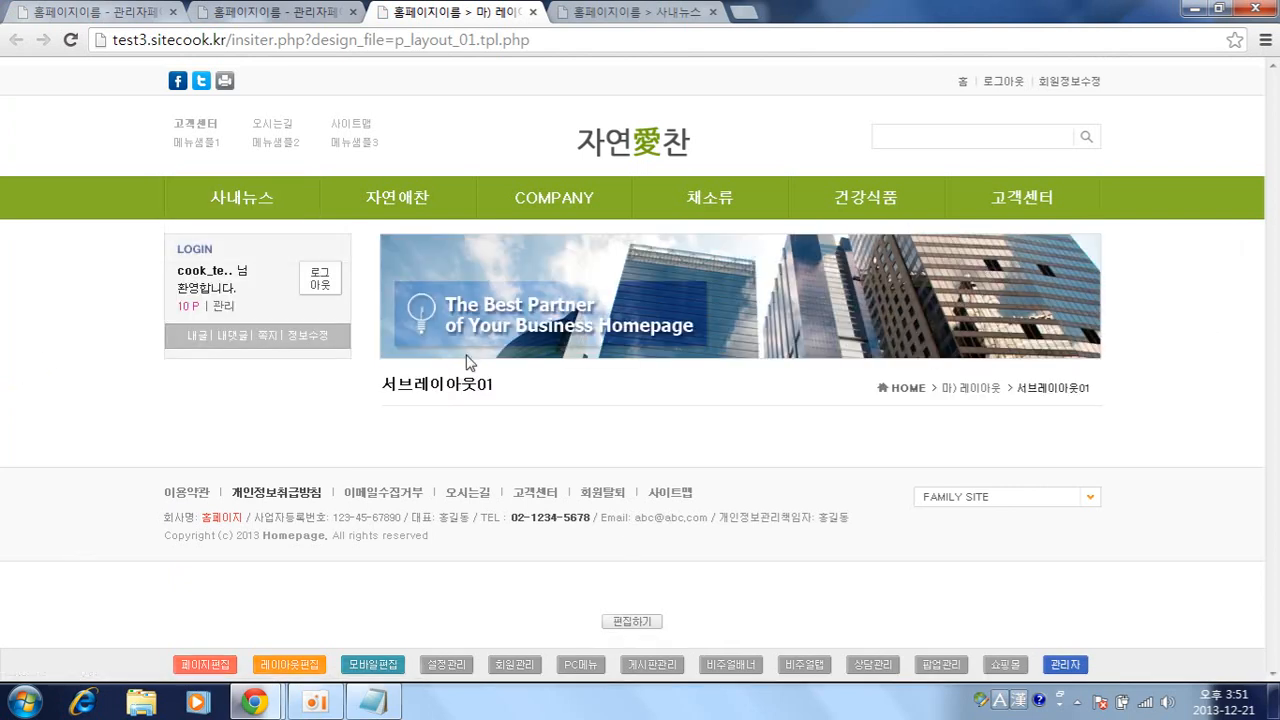
Preview the 서브레이아웃02, 서브레이아웃03 and 서브레이아웃04 templates by changing the number in the page address, and examine the last one
left_click_drag(477, 40, 466, 40)
type("2")
key("Return")
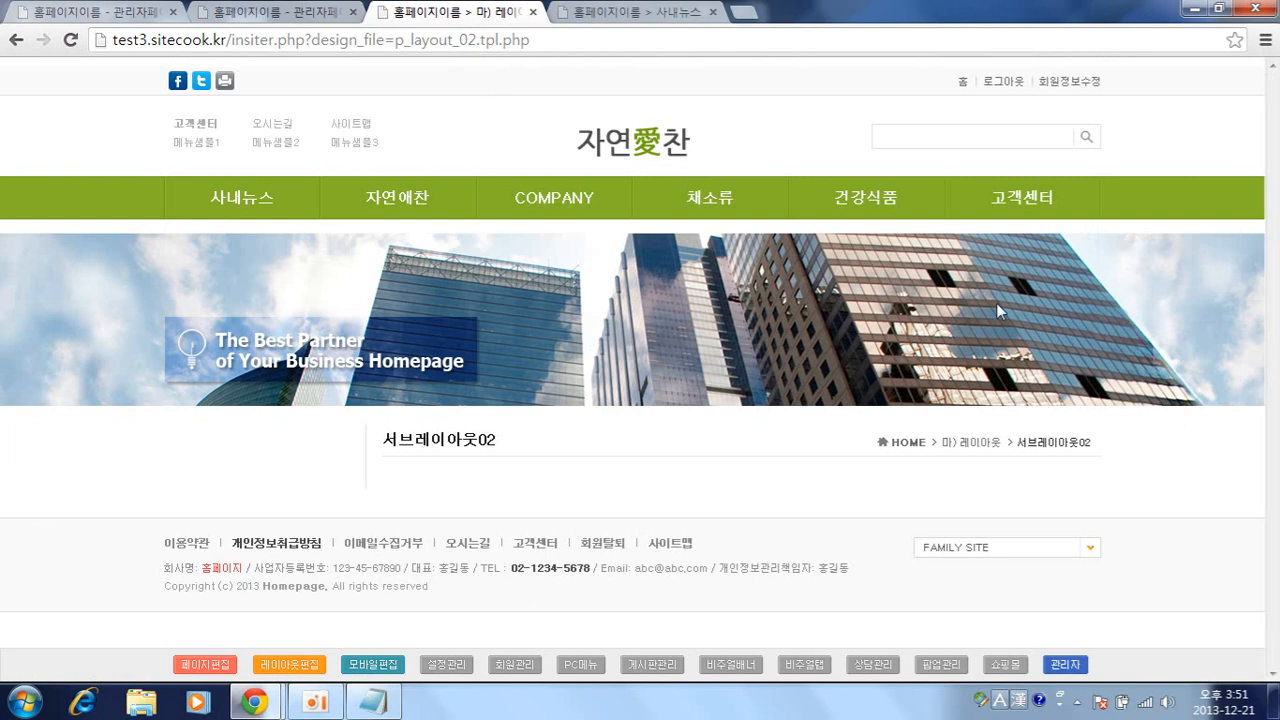
left_click_drag(466, 40, 477, 40)
type("3")
key("Return")
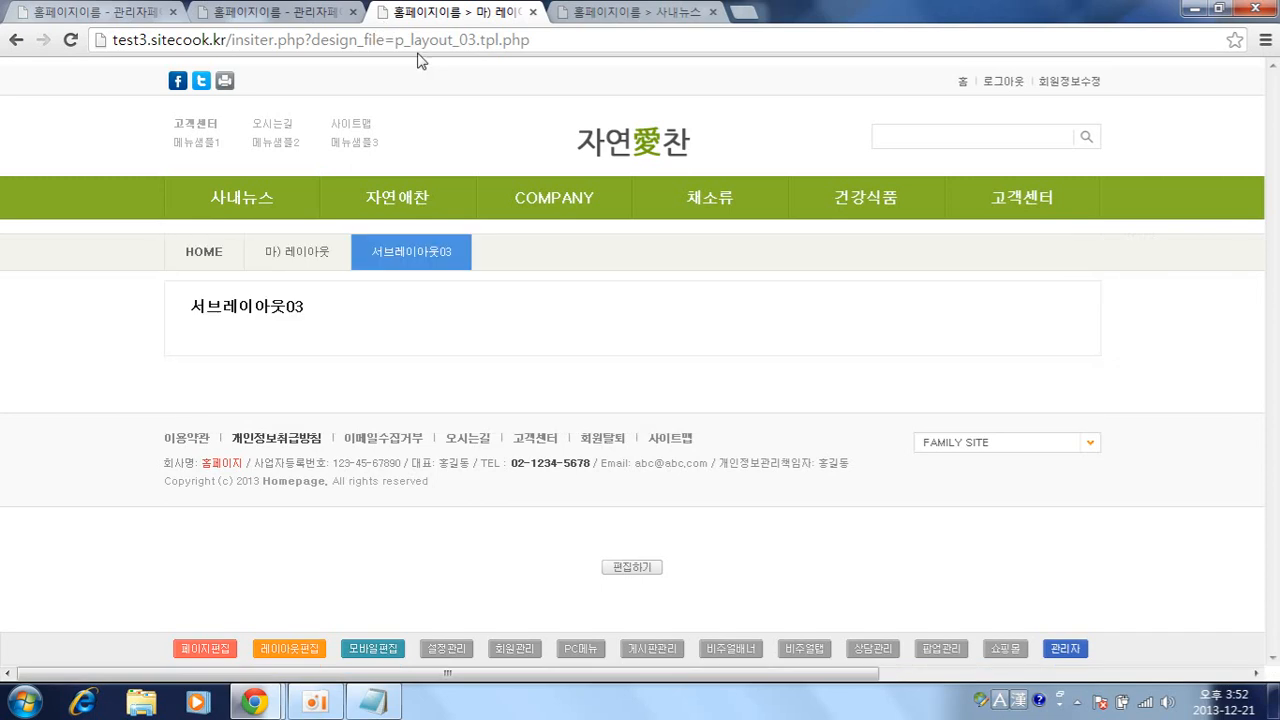
left_click_drag(467, 40, 479, 40)
type("4")
key("Return")
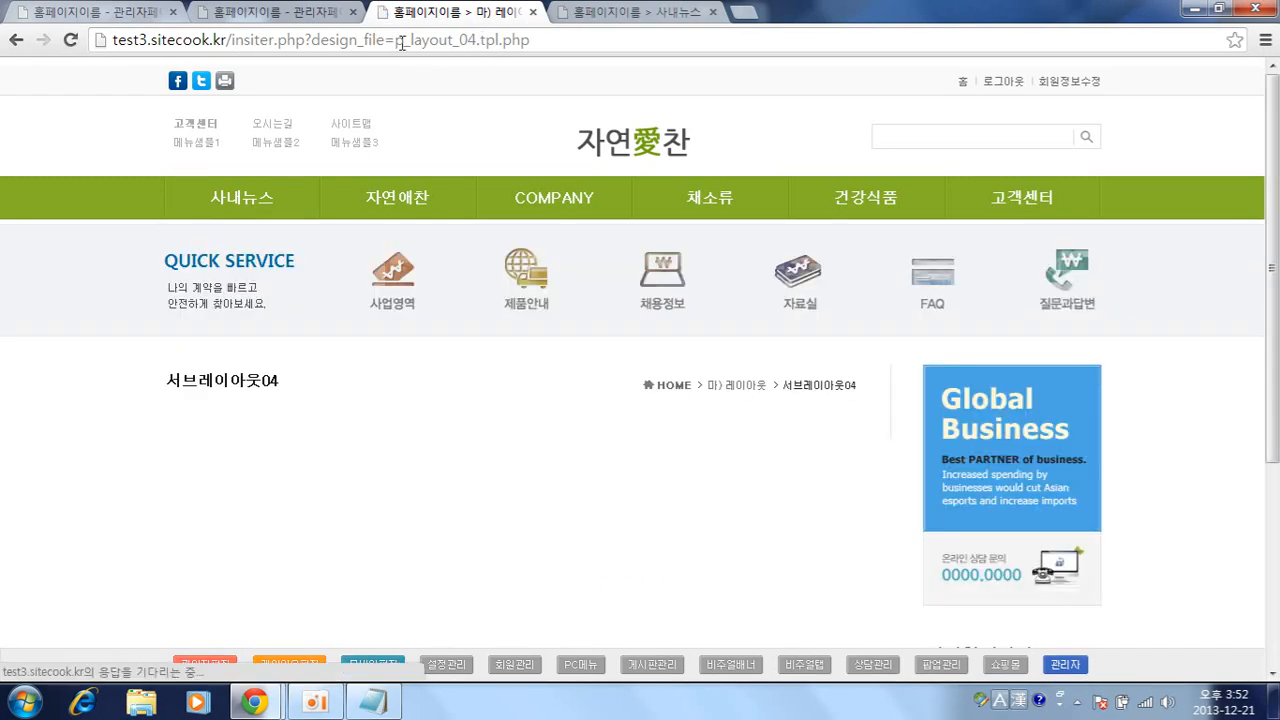
scroll(557, 560, "down", 3)
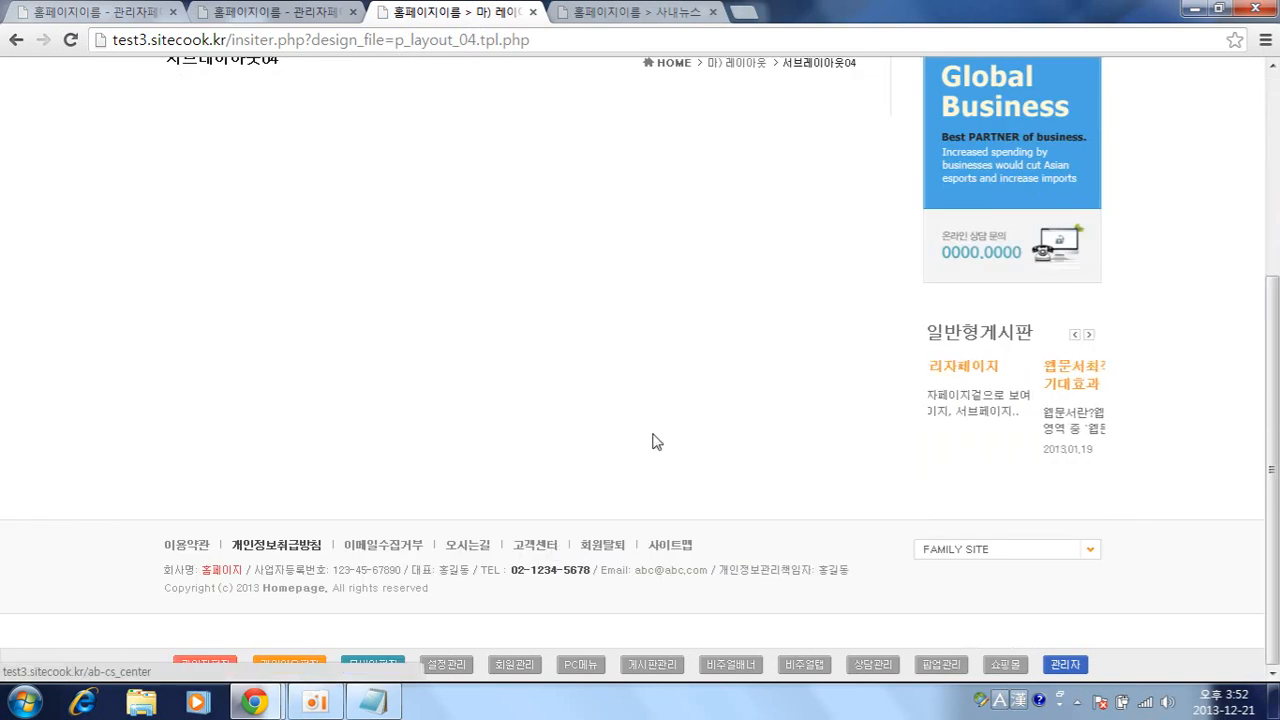
scroll(607, 465, "up", 2)
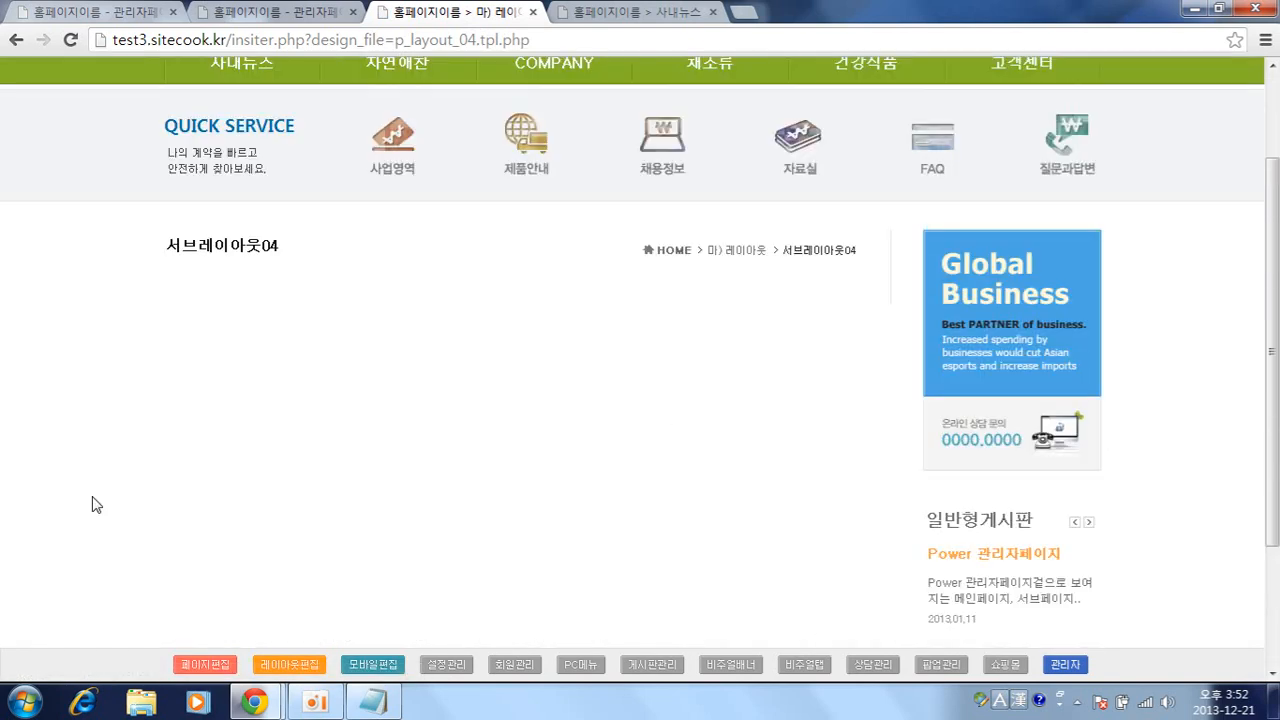
mouse_move(1081, 57)
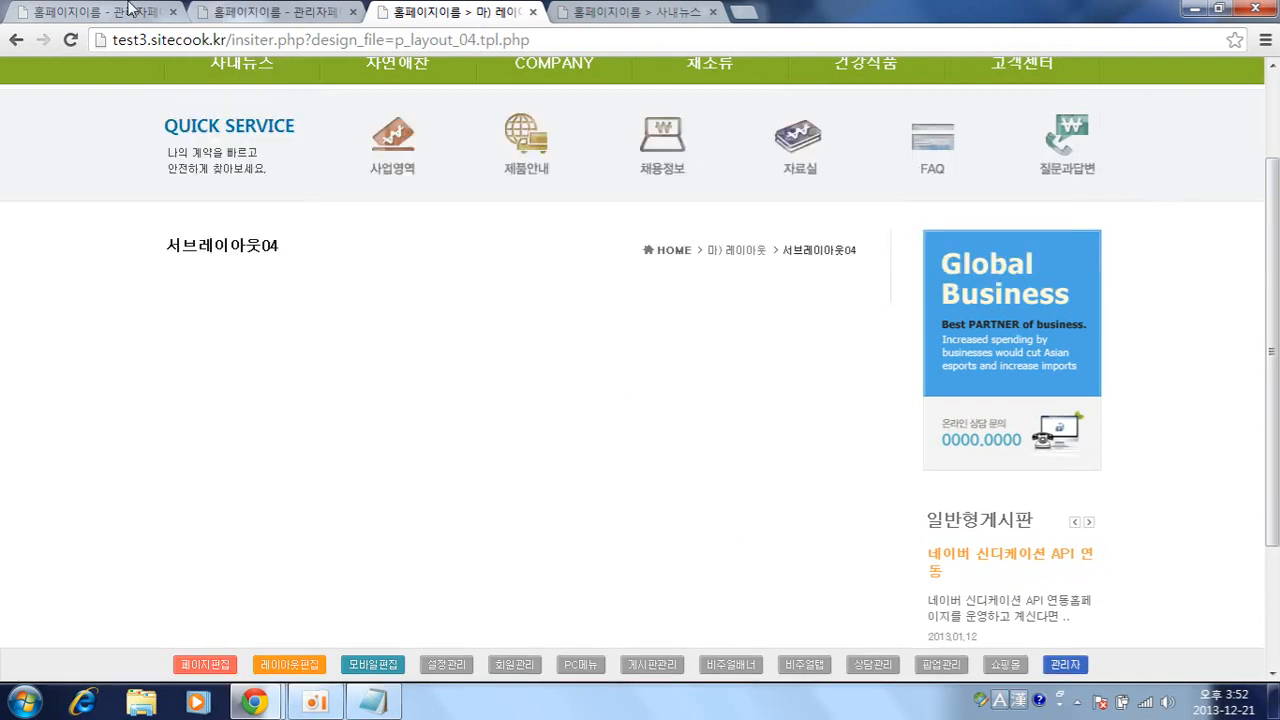
Set the 레이아웃01 page to copy the 서브레이아웃04 template and save it
left_click(215, 8)
key("ctrl+shift+Tab")
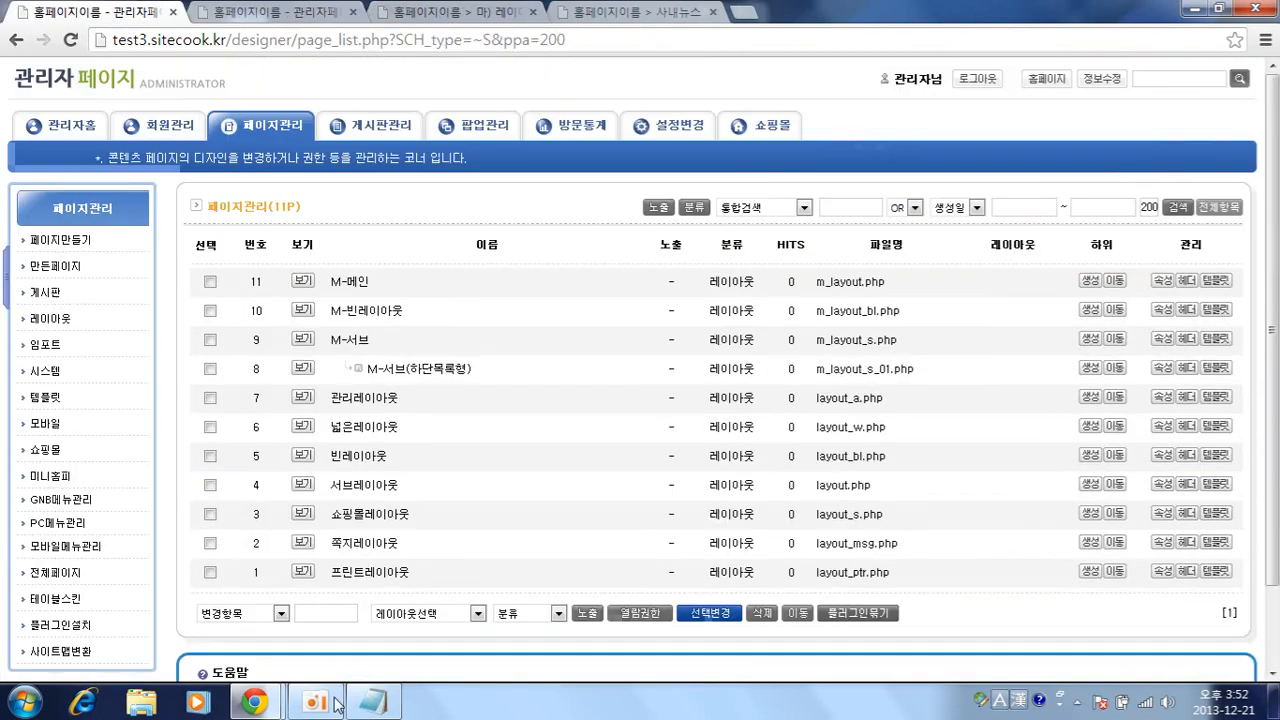
left_click(370, 590)
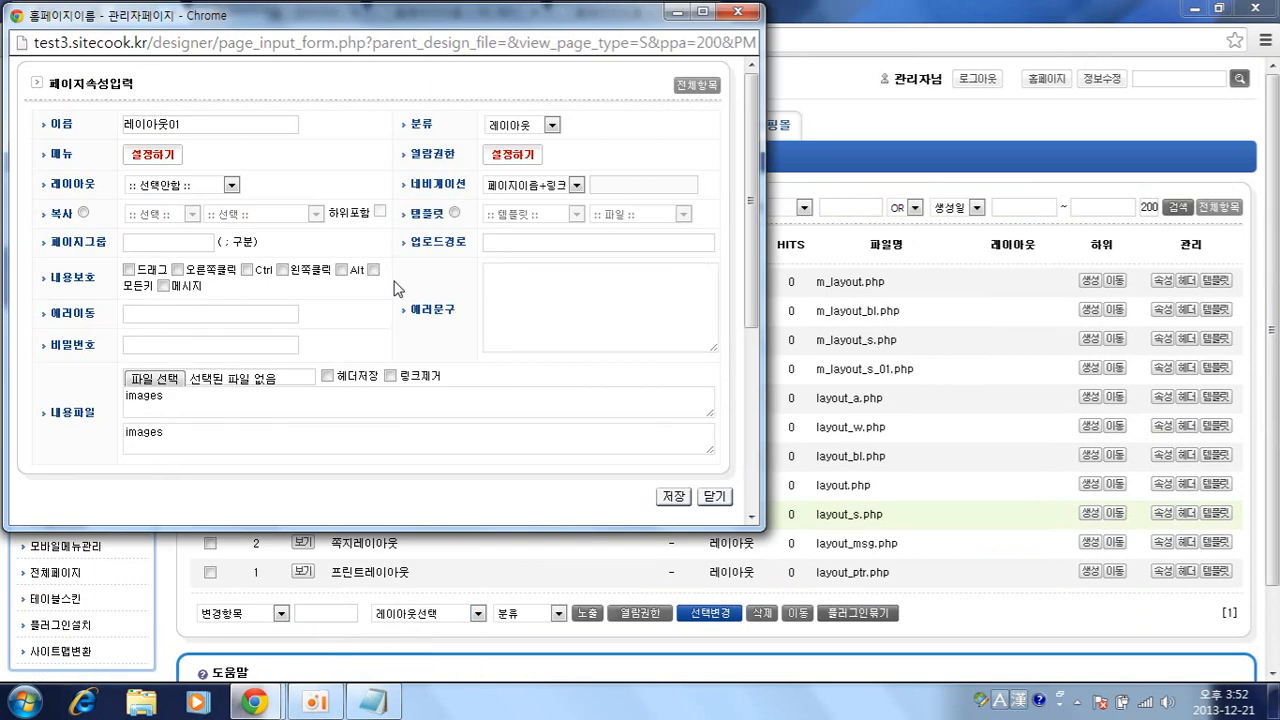
left_click(83, 212)
left_click(140, 214)
left_click(166, 305)
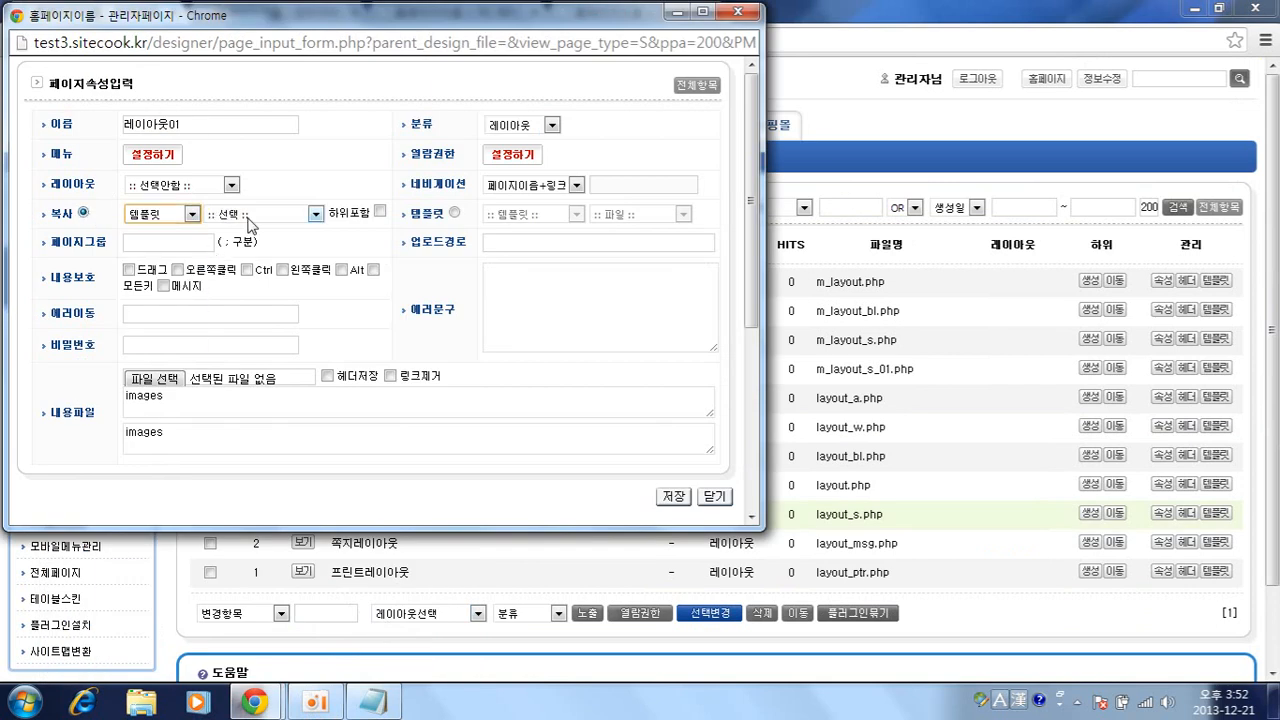
left_click(280, 214)
scroll(303, 392, "down", 3)
scroll(303, 392, "down", 3)
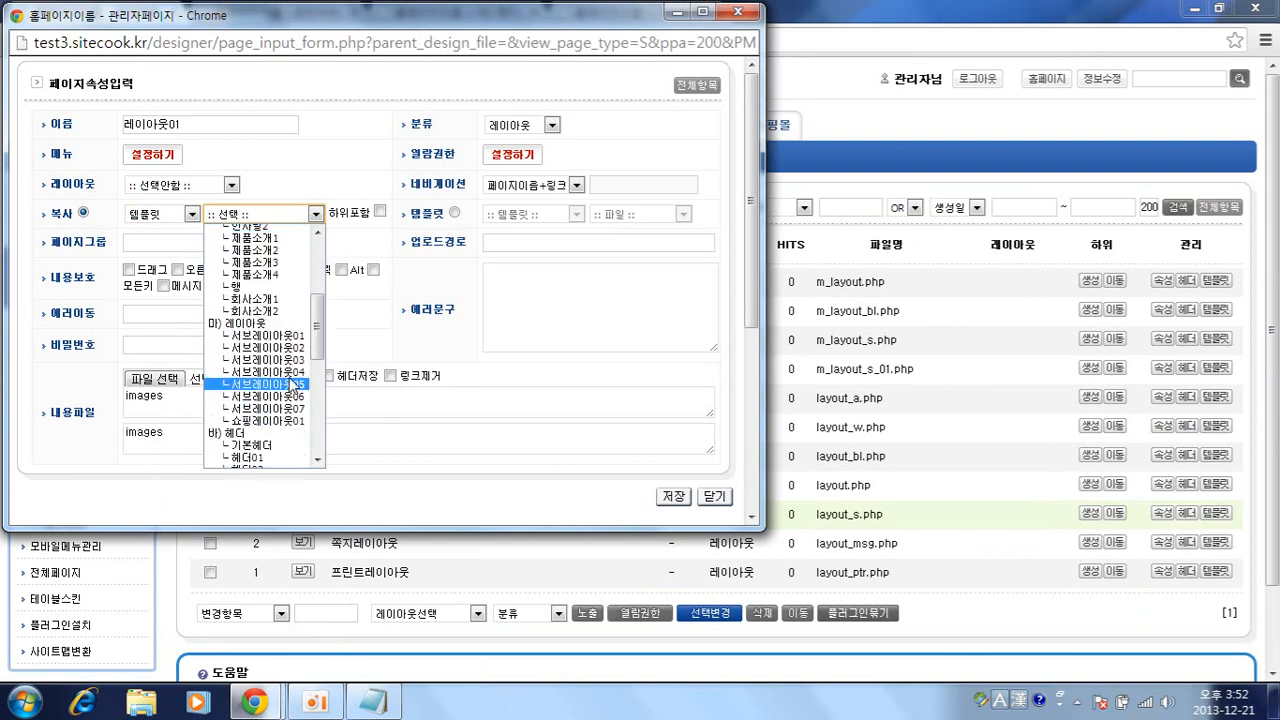
left_click(290, 372)
left_click(673, 496)
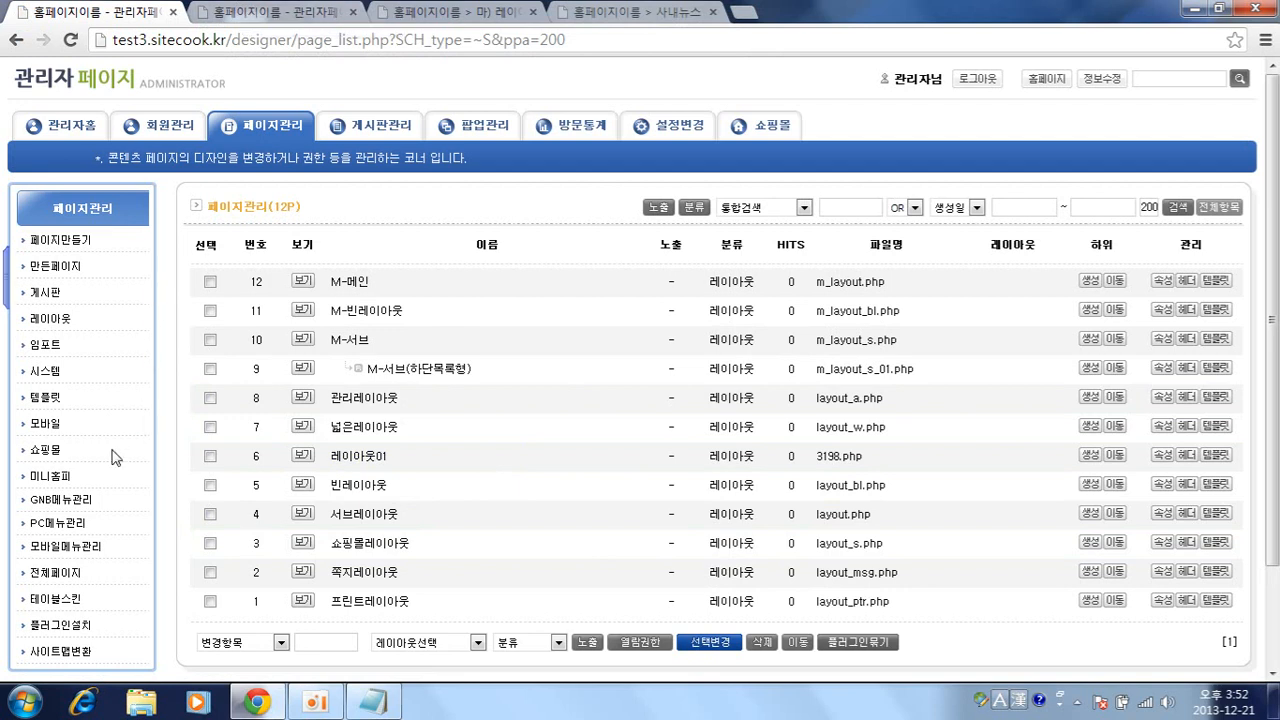
Assign the 레이아웃01 layout to the 인사말 page under 자연애찬 in the PC menu list and save
left_click(60, 527)
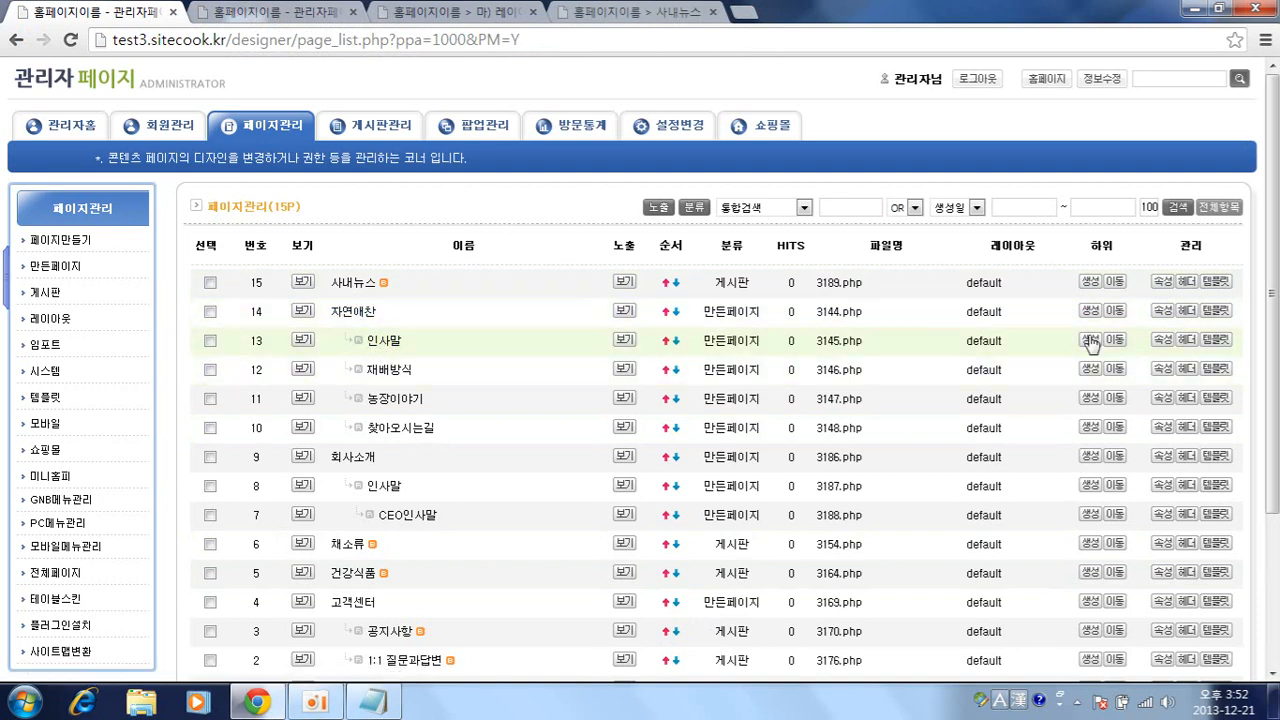
left_click(1163, 341)
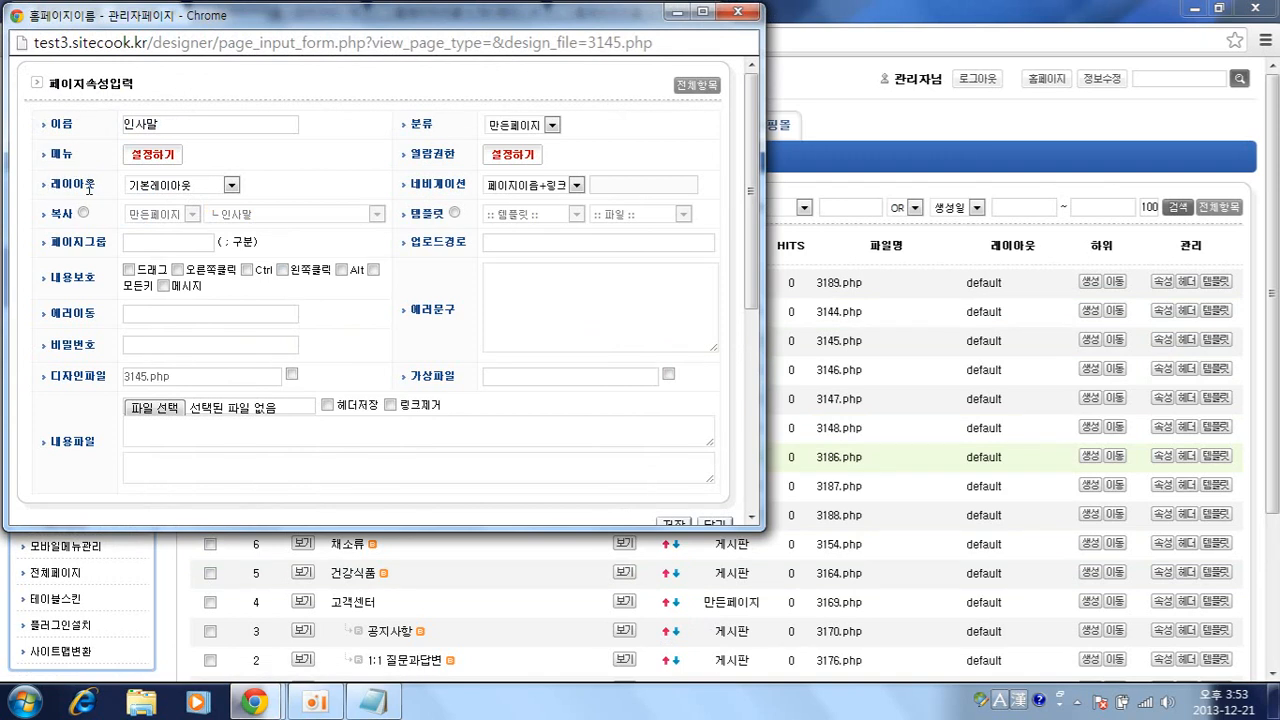
left_click(193, 185)
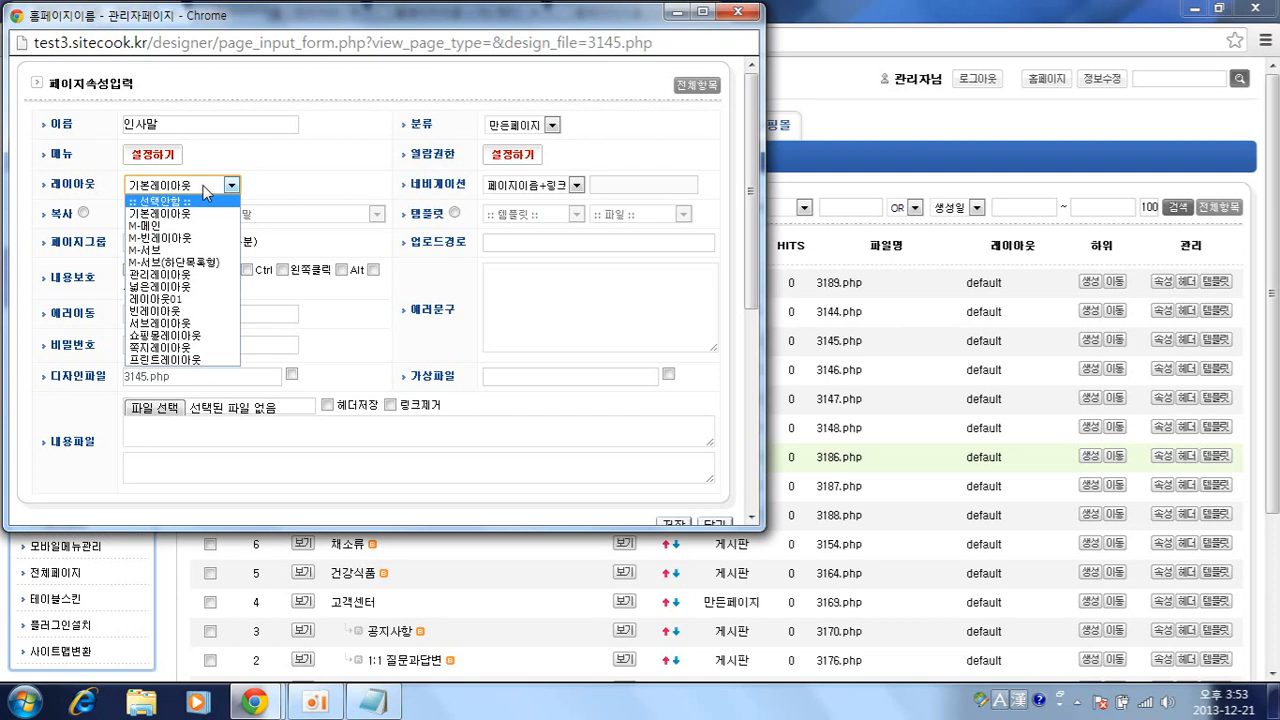
left_click(170, 299)
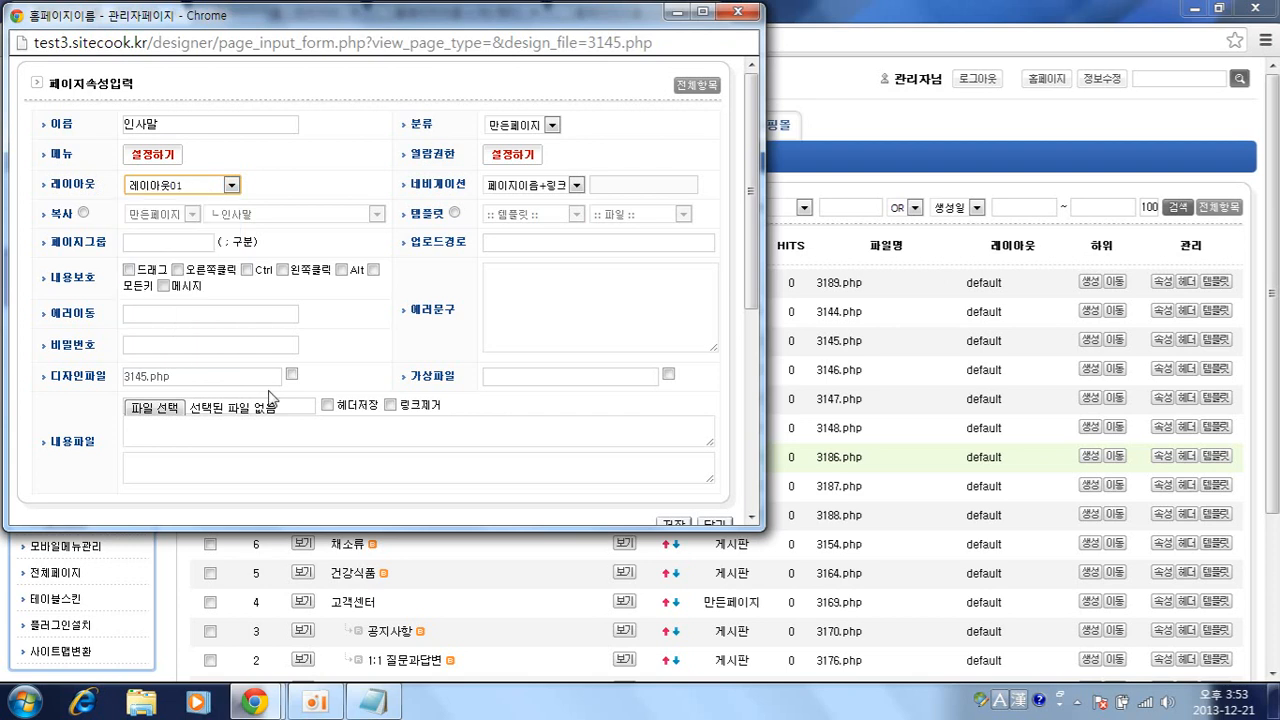
left_click(676, 523)
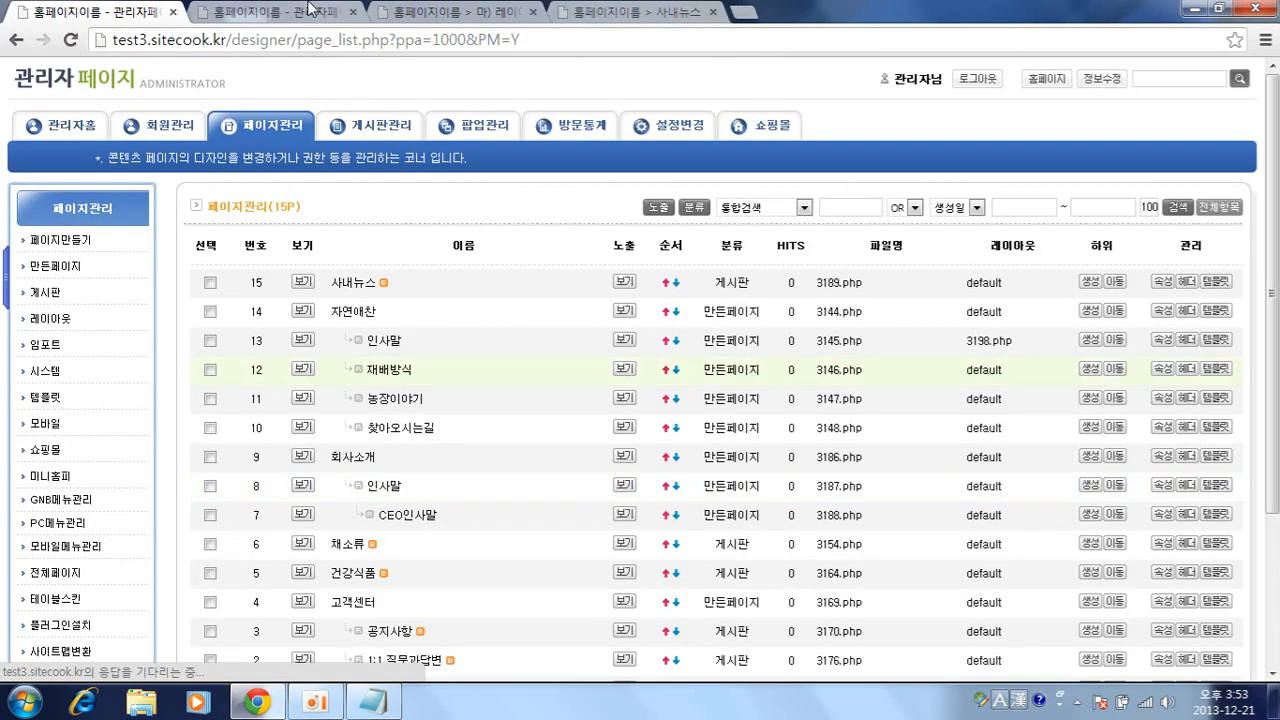
View the 인사말 page under 자연애찬 on the website and compare its layout with the 사내뉴스 page
left_click(455, 12)
left_click(640, 12)
mouse_move(419, 198)
left_click(362, 240)
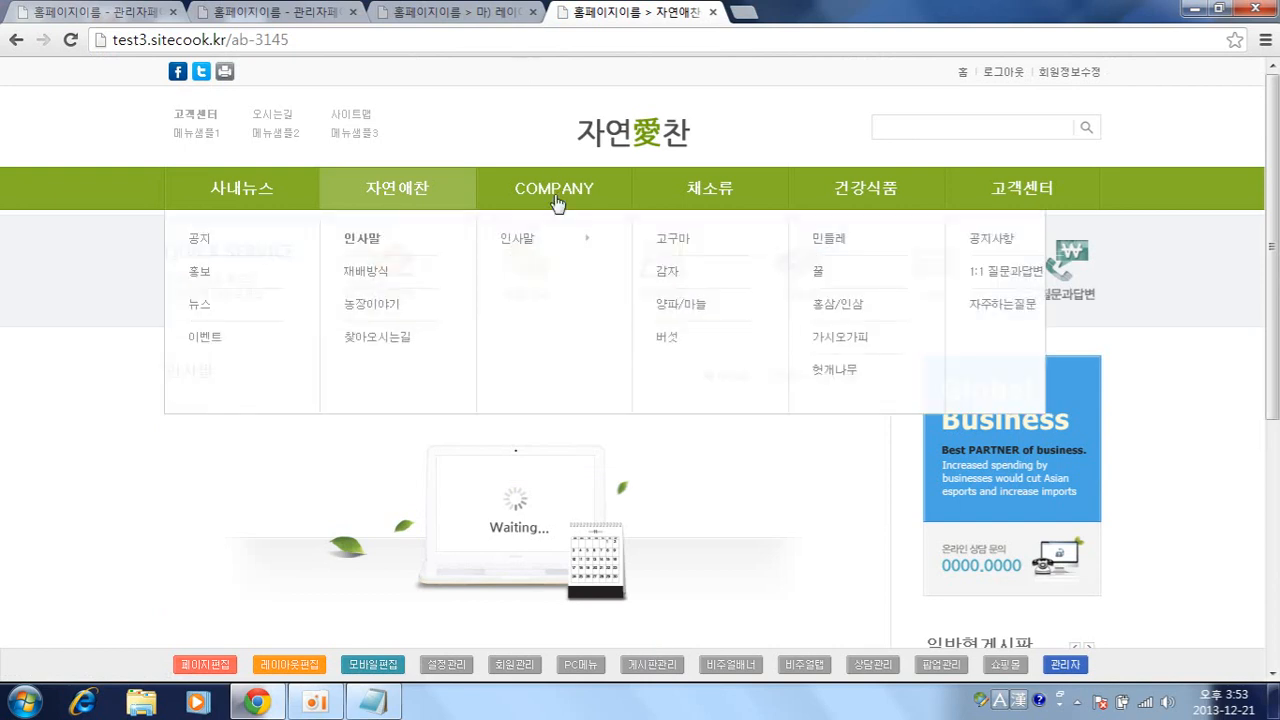
left_click(556, 205)
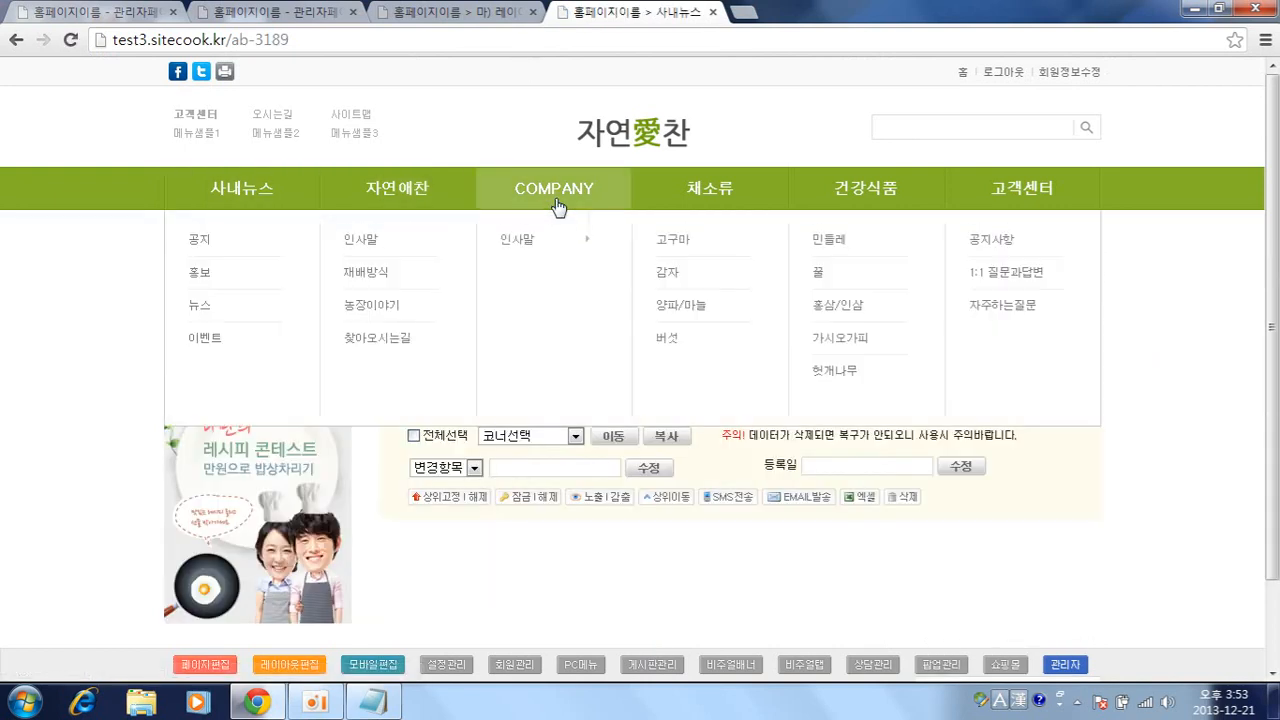
left_click(352, 192)
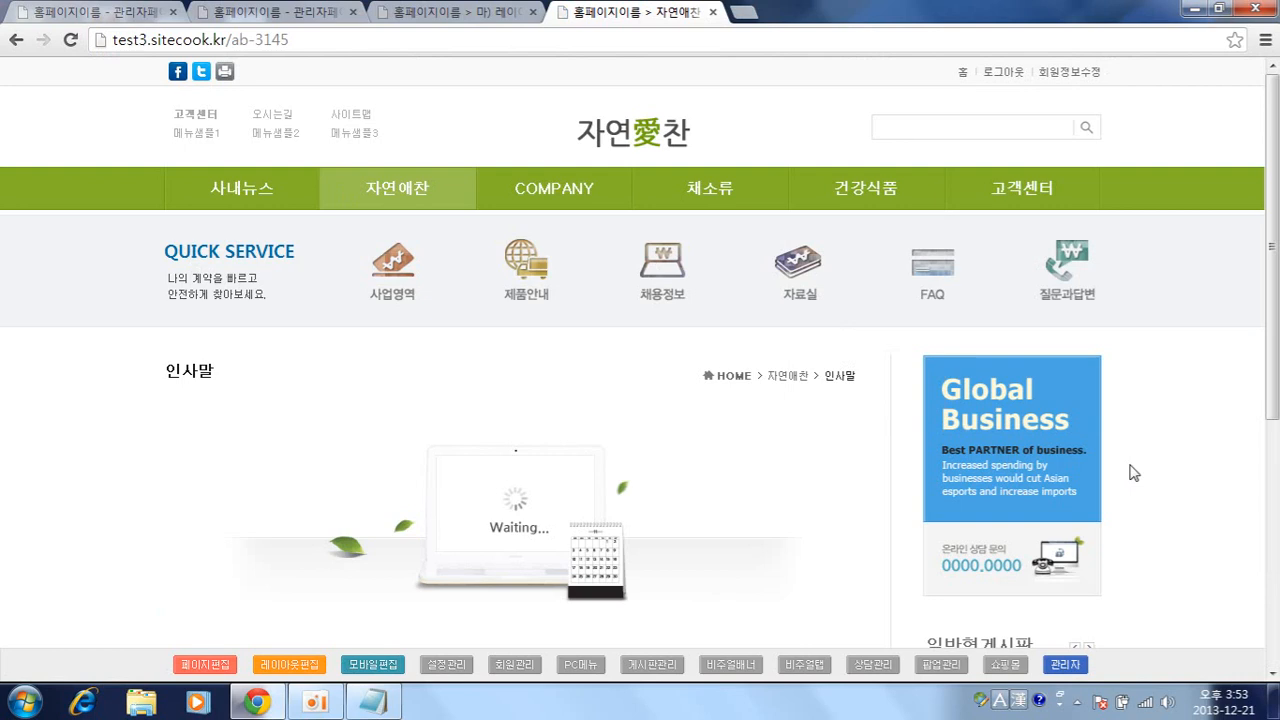
left_click(238, 200)
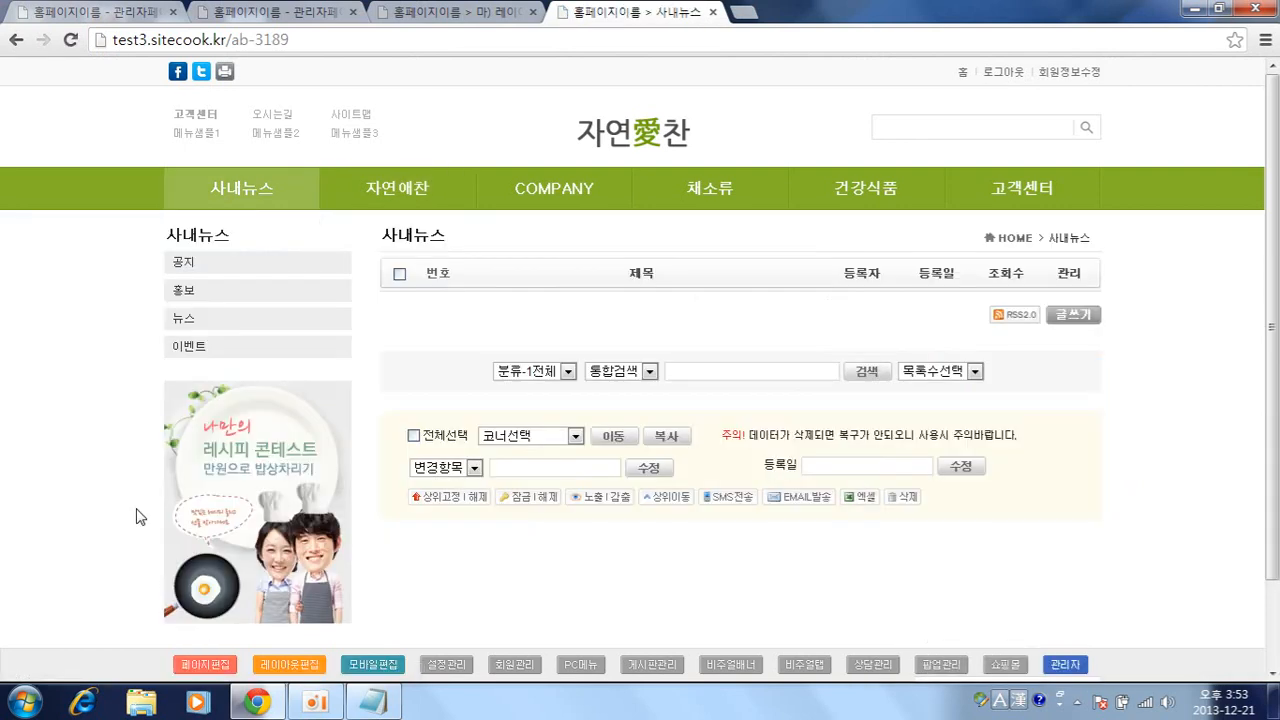
Set the layout in the 사내뉴스 board's 디자인속성 to 레이아웃01 and save the board settings
left_click(25, 10)
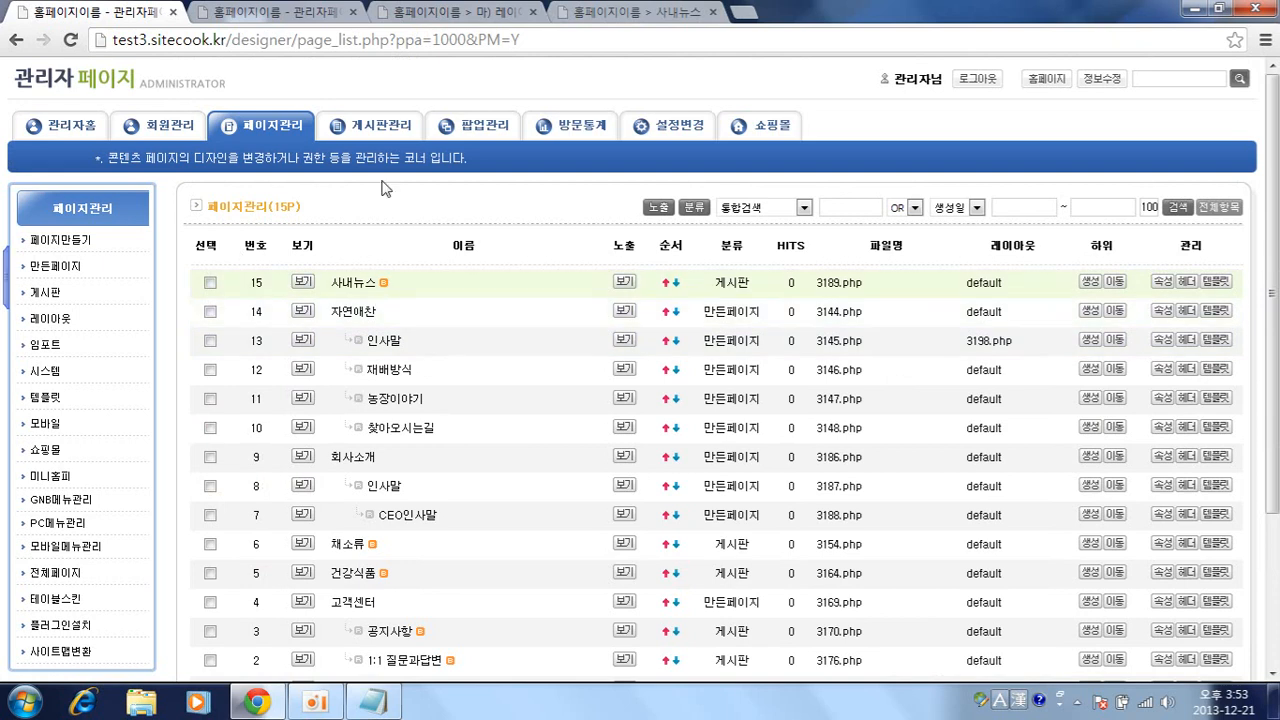
left_click(383, 130)
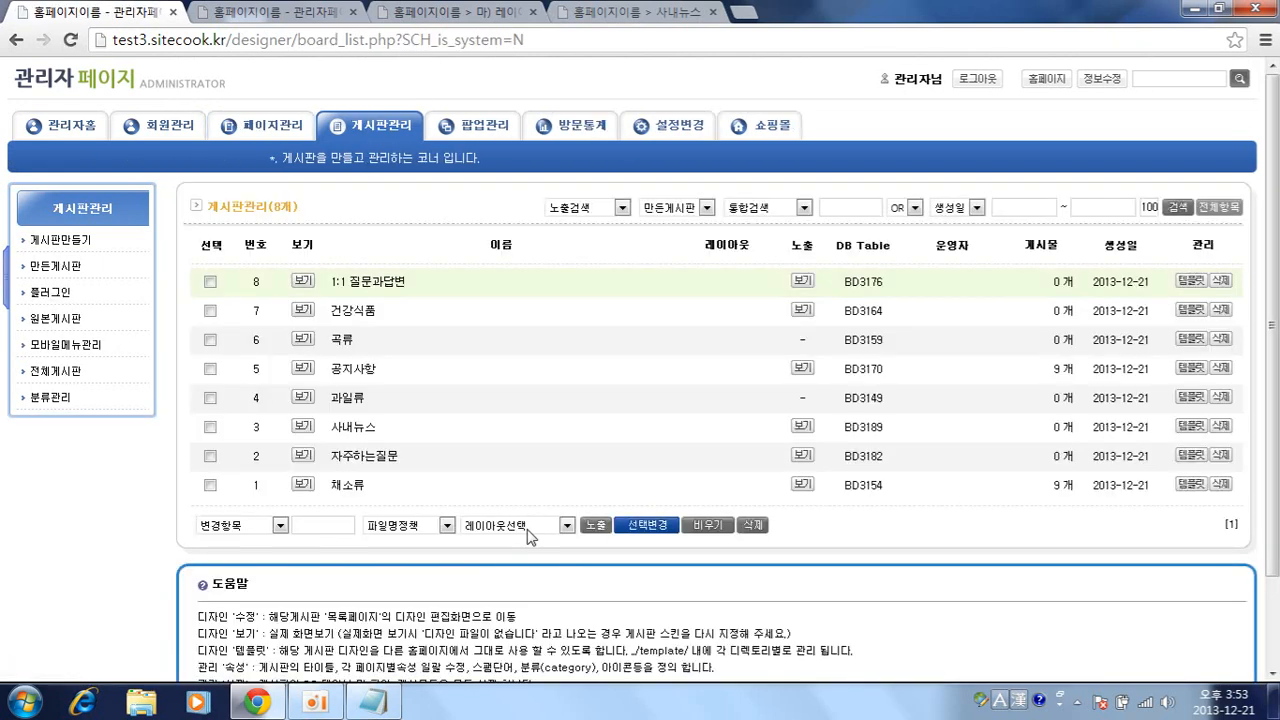
left_click(364, 429)
scroll(349, 420, "down", 15)
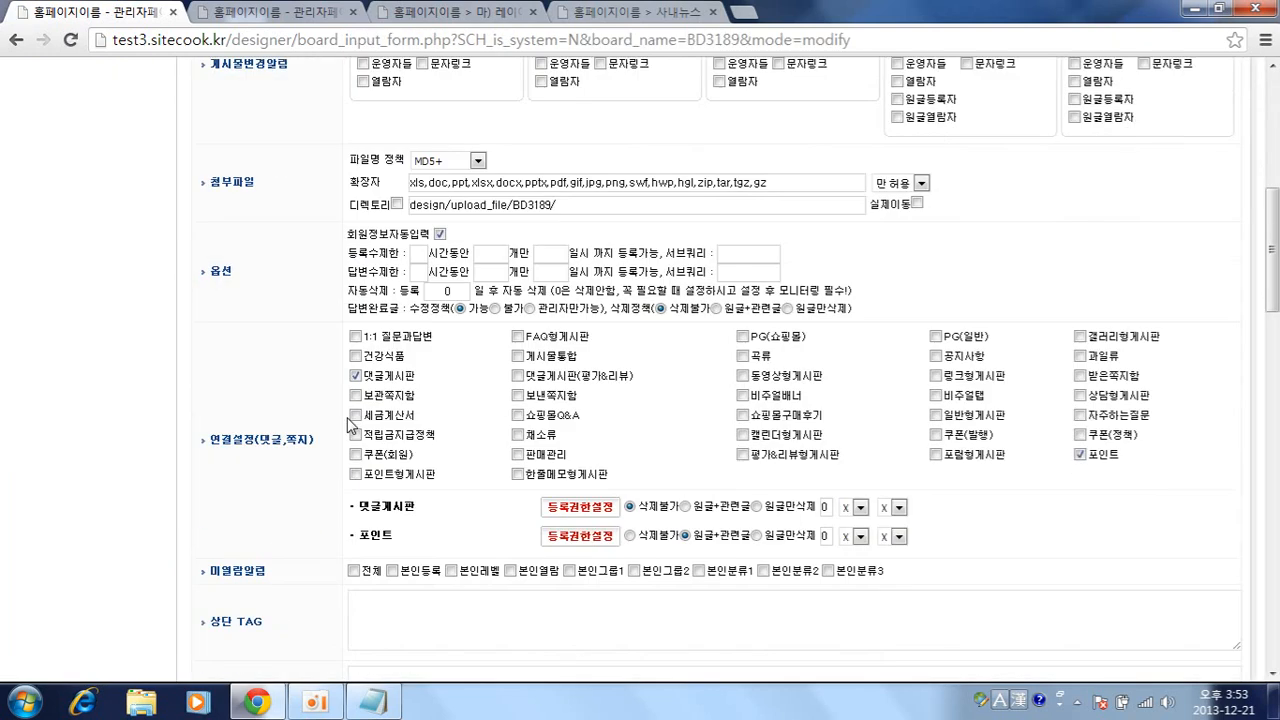
scroll(349, 425, "down", 7)
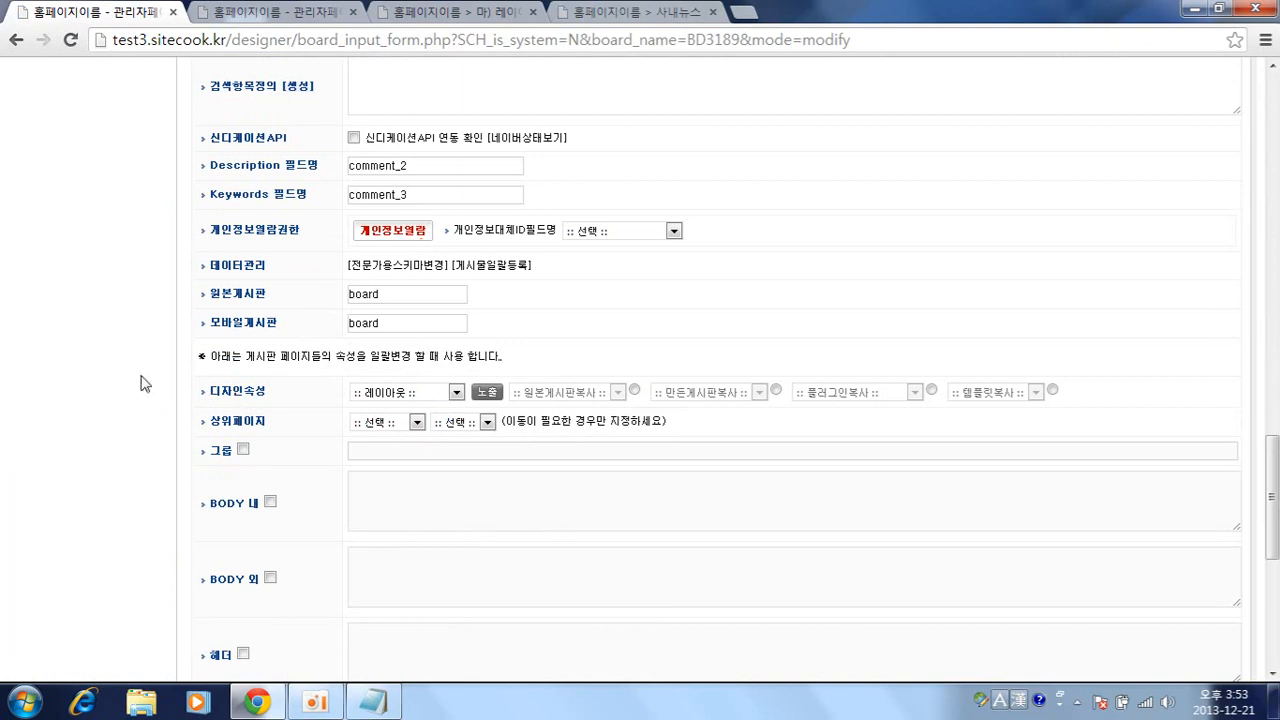
left_click(436, 396)
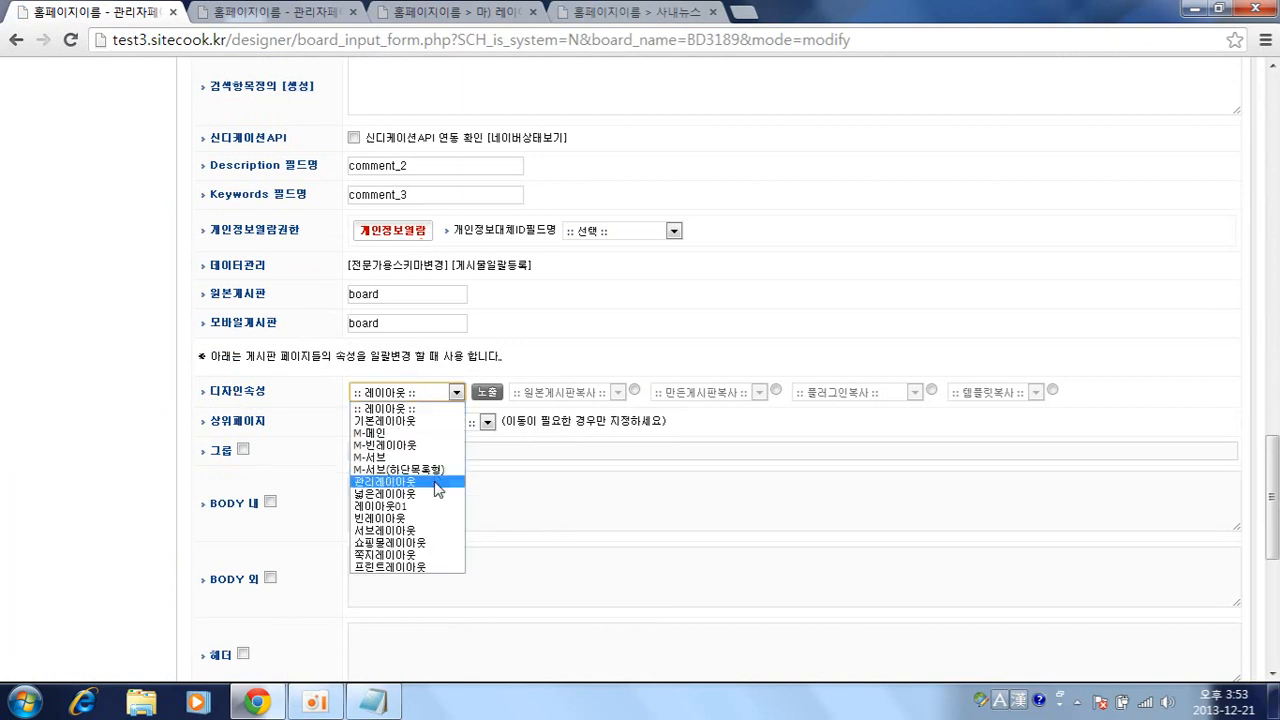
left_click(433, 514)
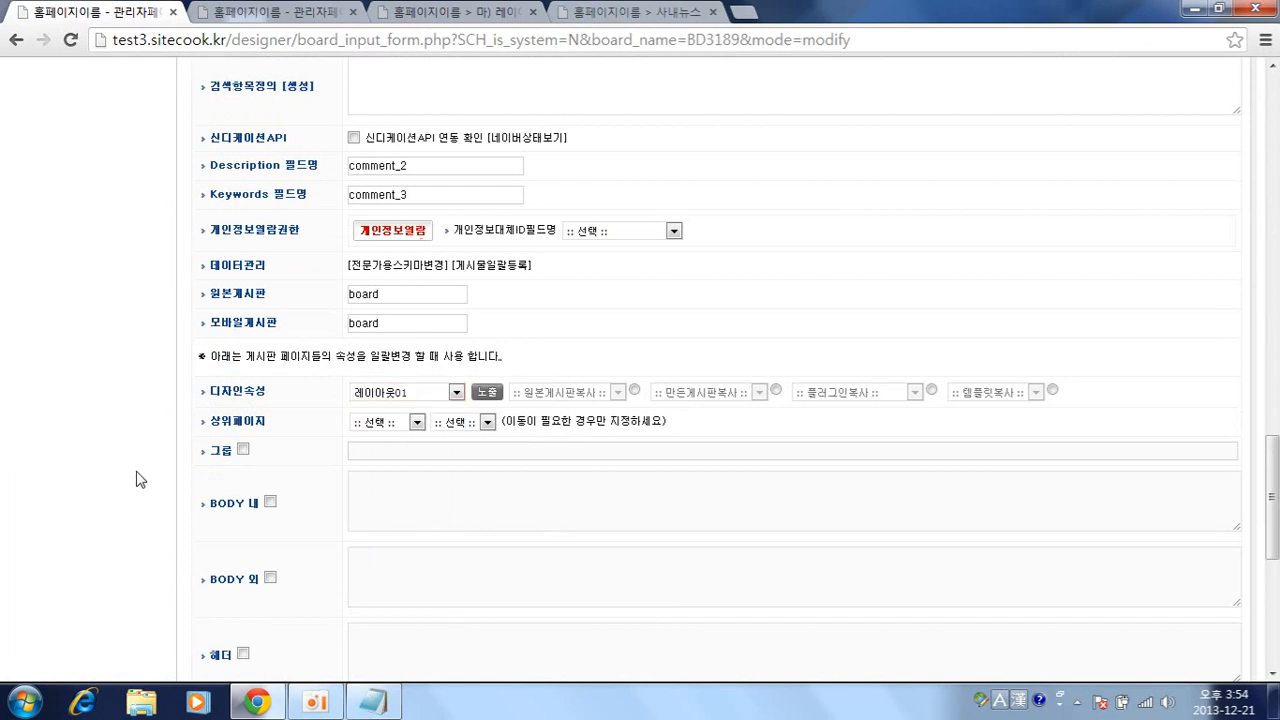
scroll(137, 489, "down", 5)
left_click(646, 368)
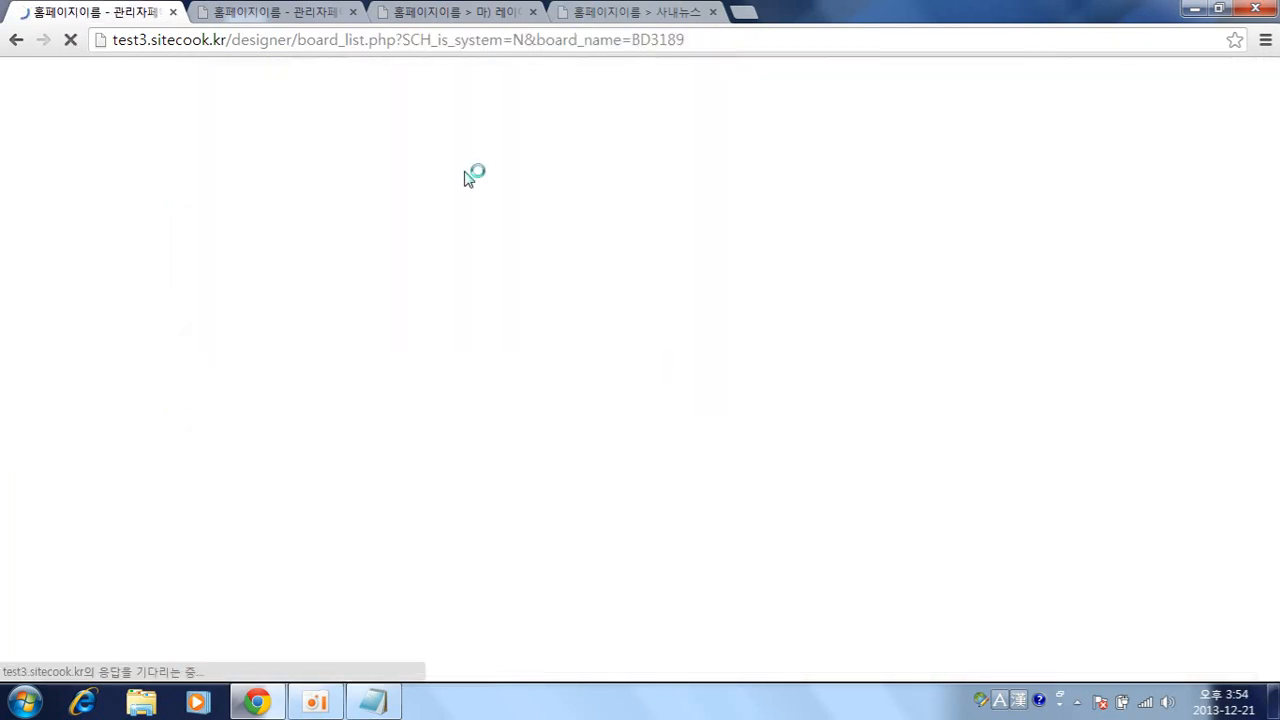
Reload the 사내뉴스 page on the website to check its layout
left_click(280, 12)
left_click(594, 10)
key("F5")
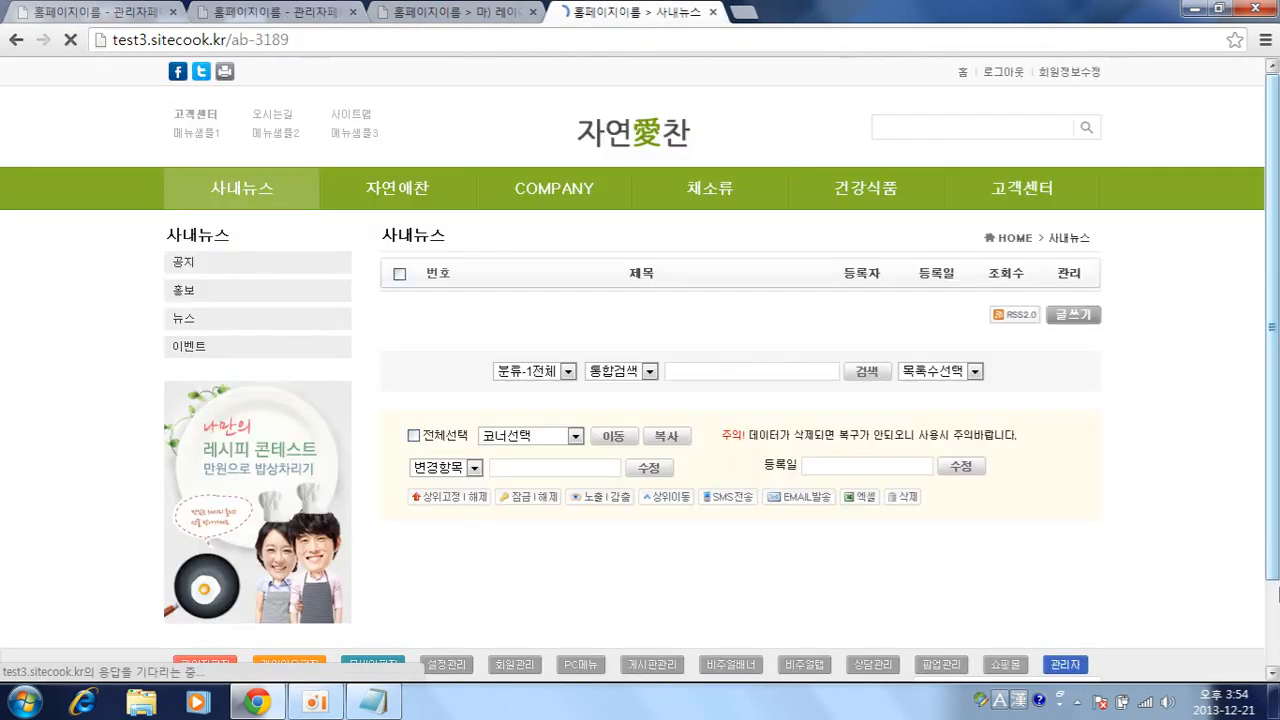
Examine the 사내뉴스 page's layout on the website and compare it with the 채소류 page
scroll(1209, 518, "down", 4)
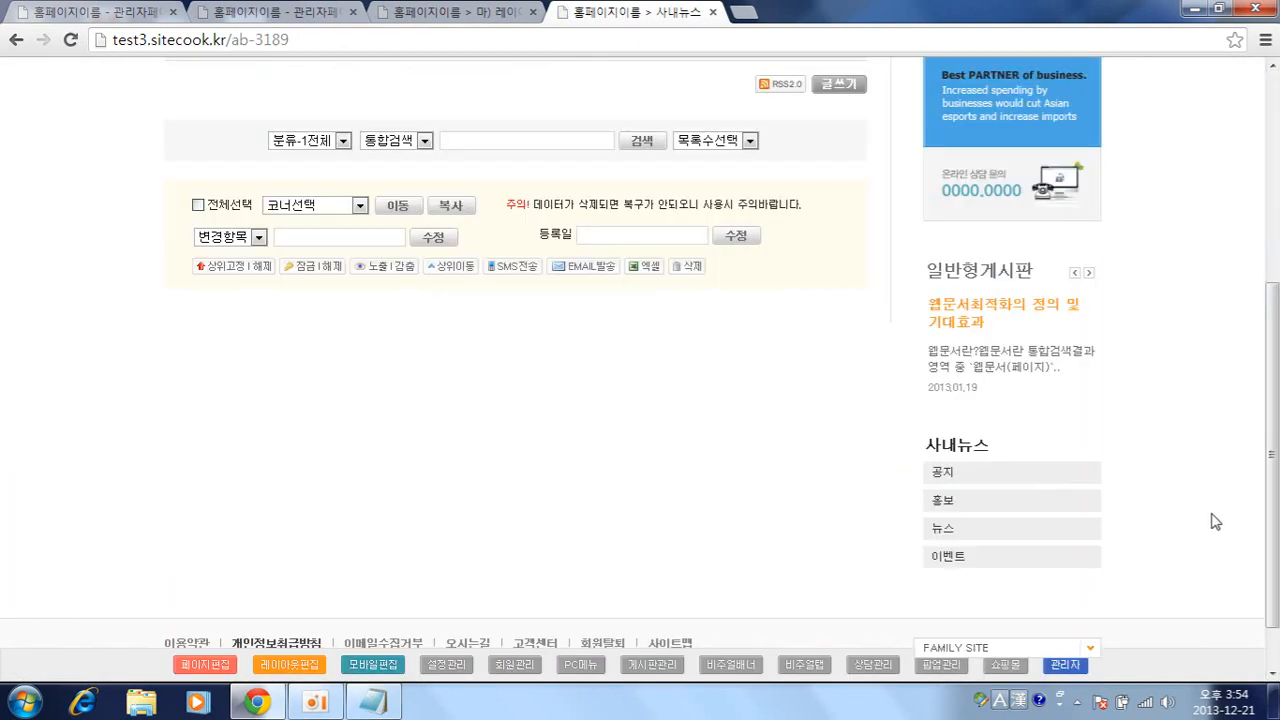
scroll(1212, 521, "up", 3)
scroll(1214, 521, "up", 1)
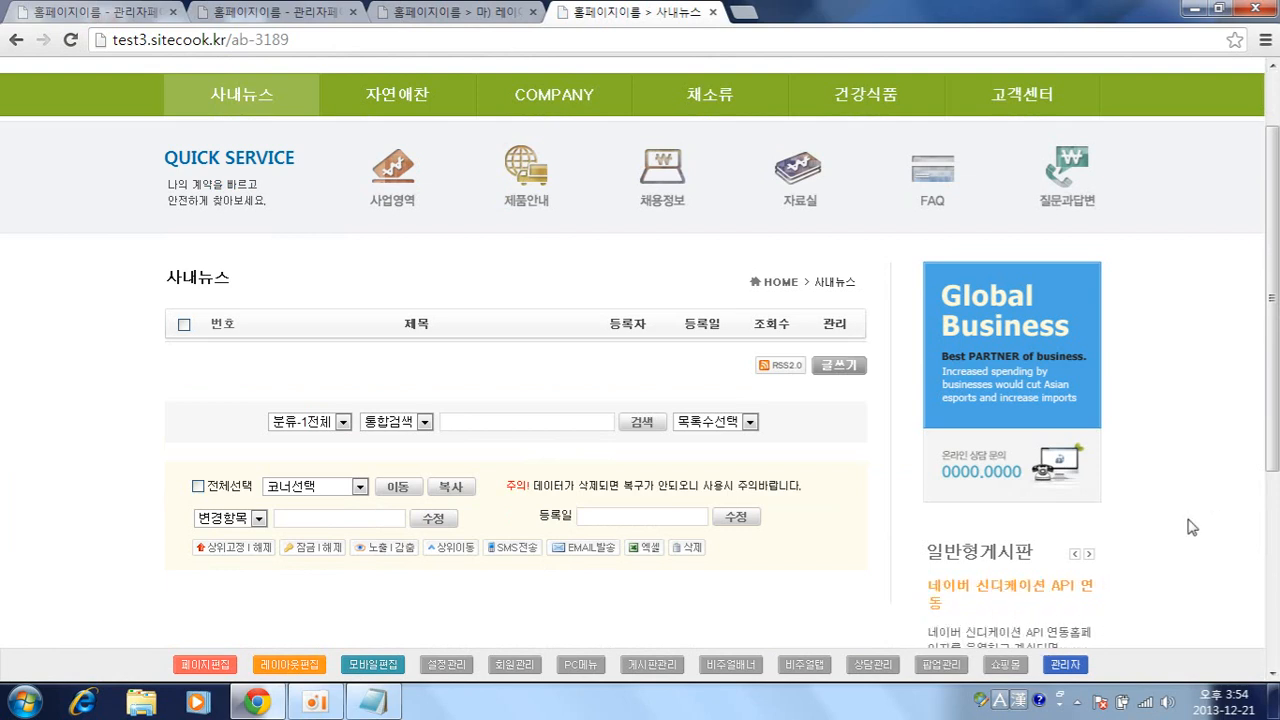
left_click(70, 41)
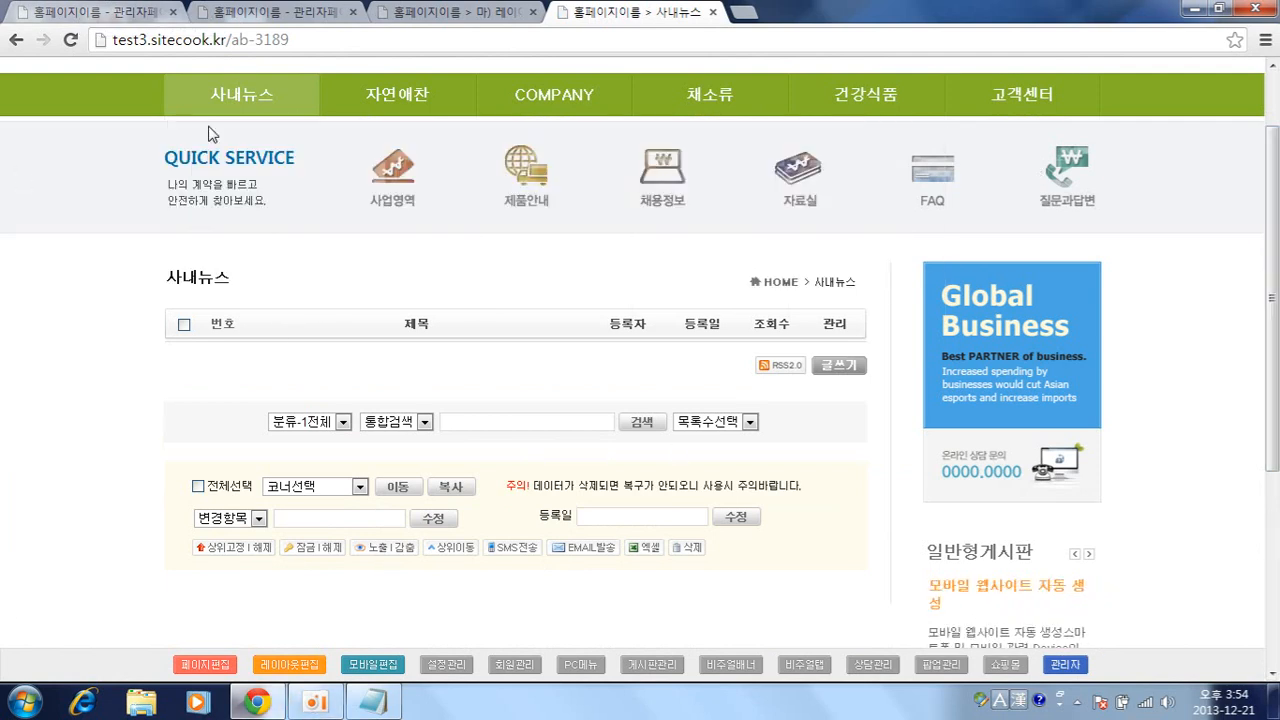
left_click(420, 95)
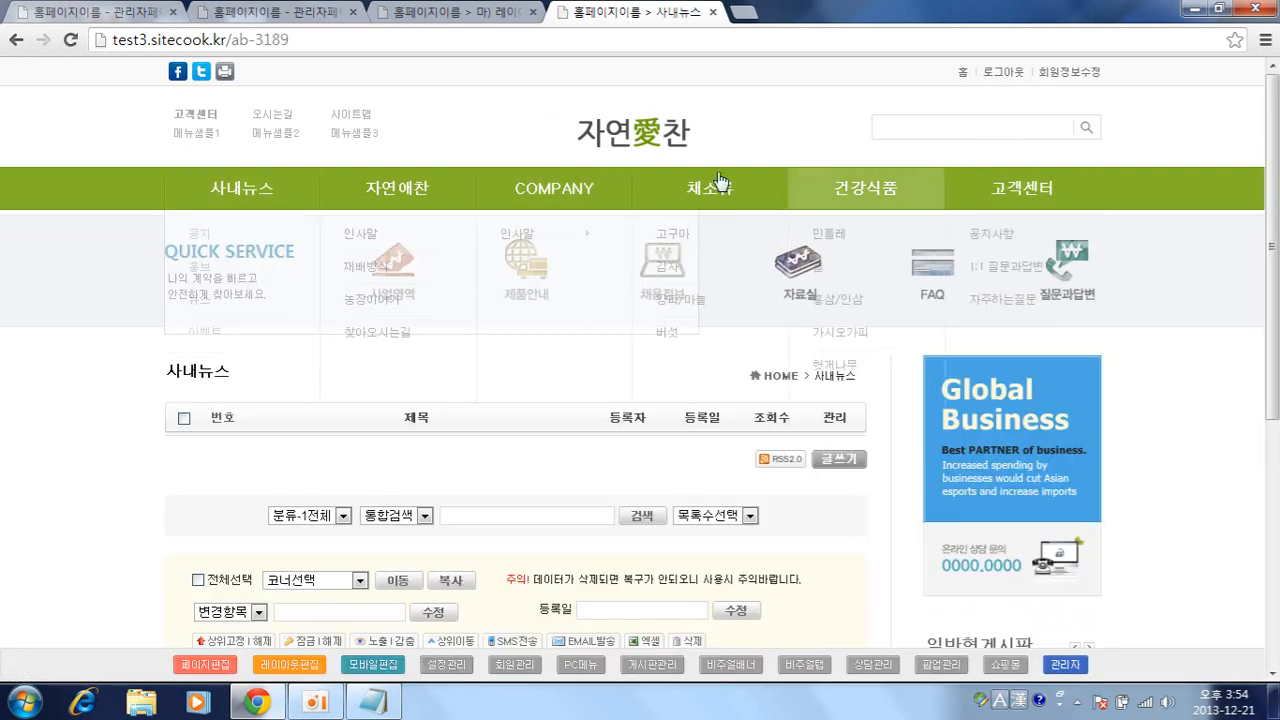
left_click(712, 190)
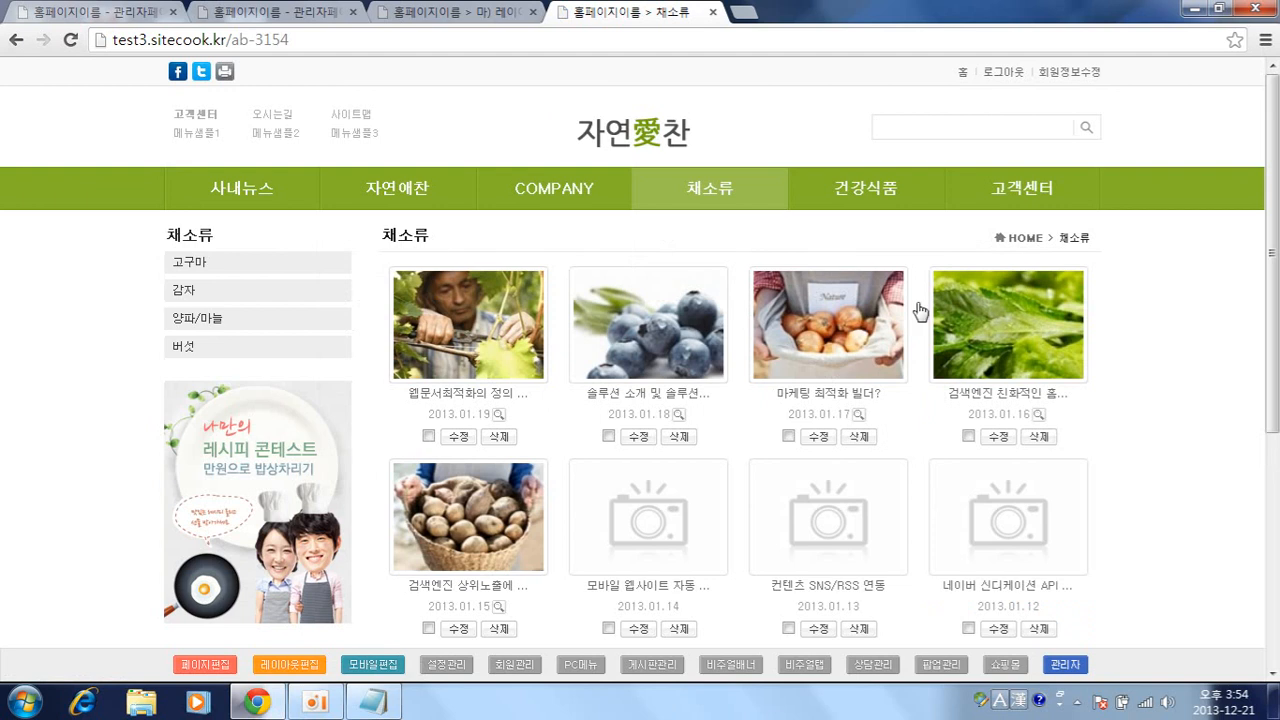
left_click(251, 192)
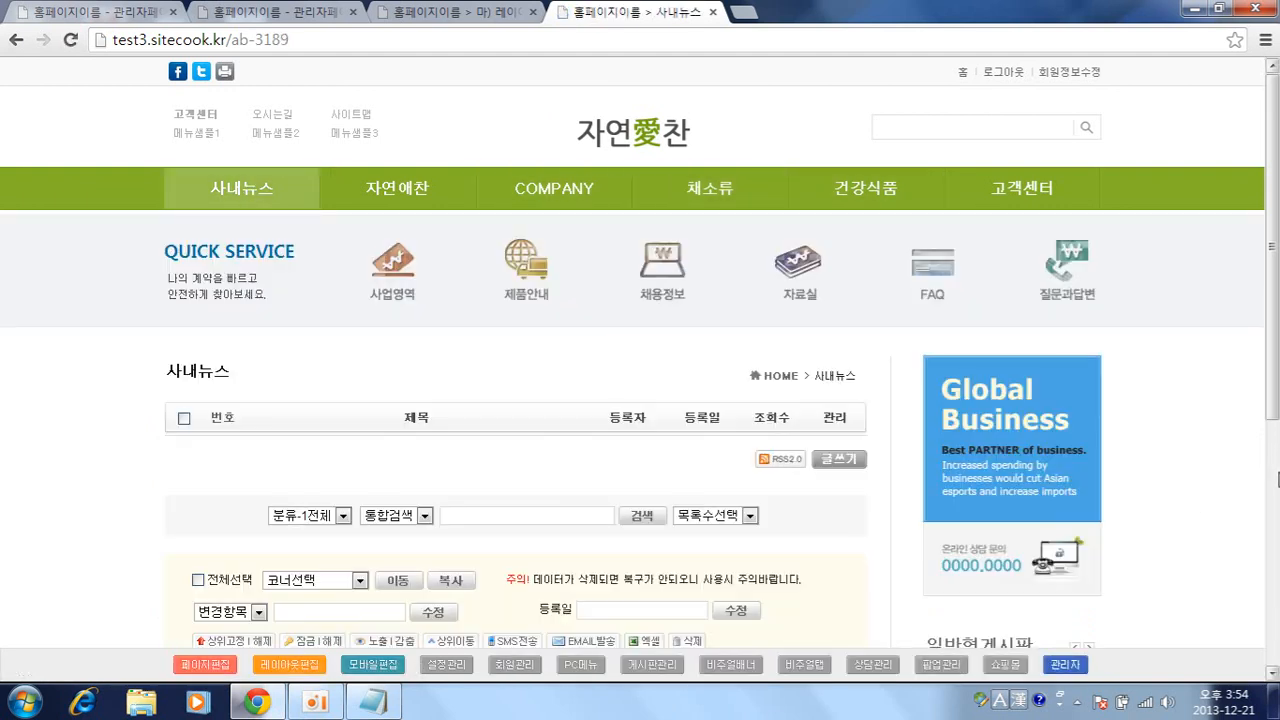
Set the 기본레이아웃 in the admin's 디자인설정 to 레이아웃01 and save the settings
left_click(95, 12)
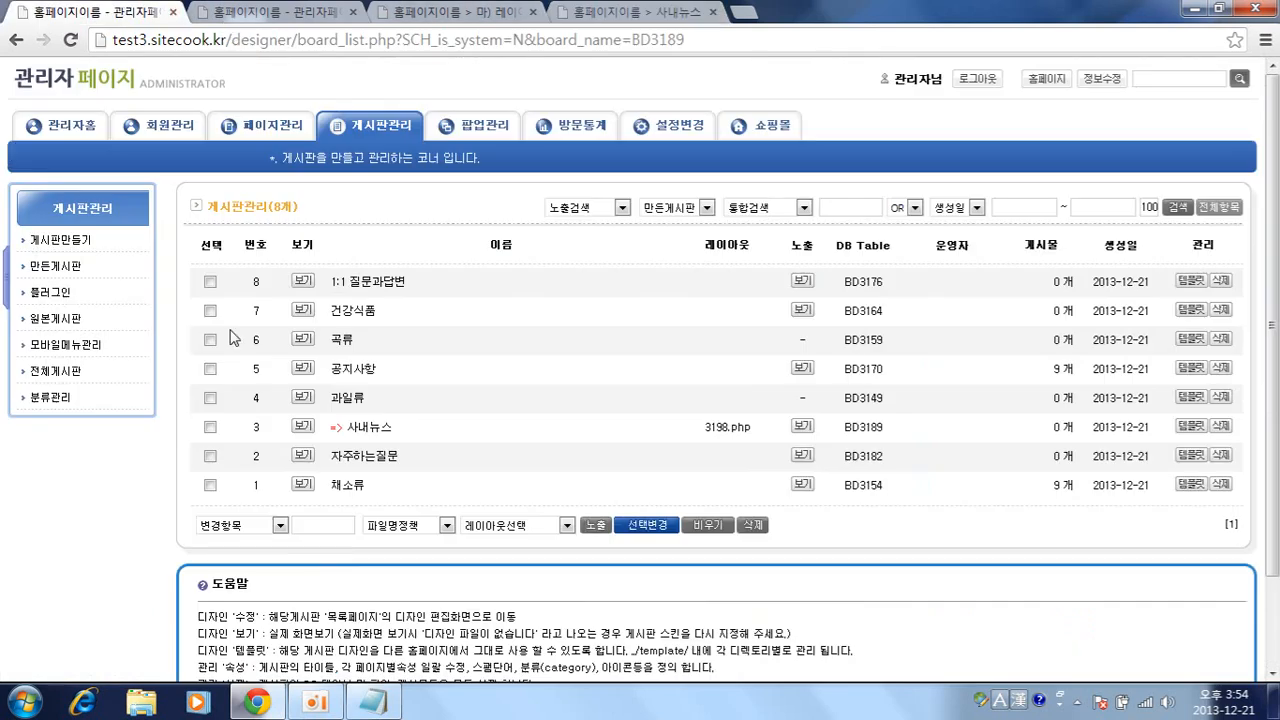
left_click(697, 127)
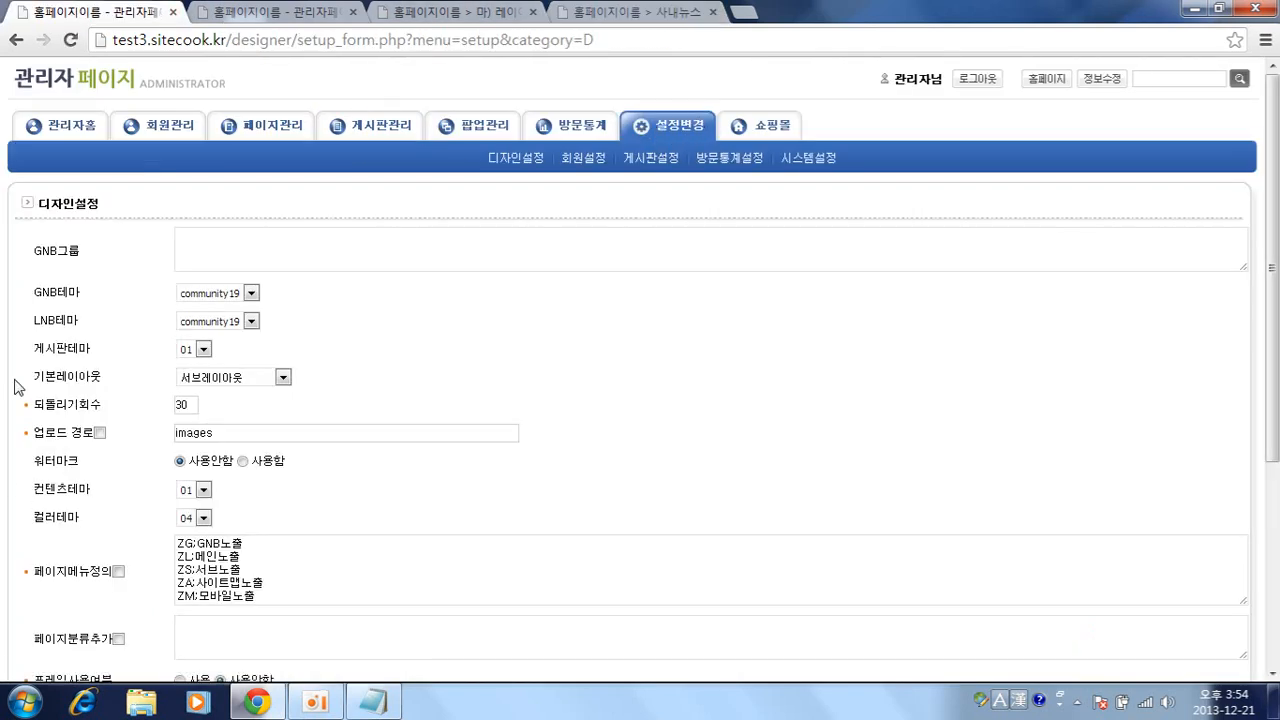
mouse_move(103, 377)
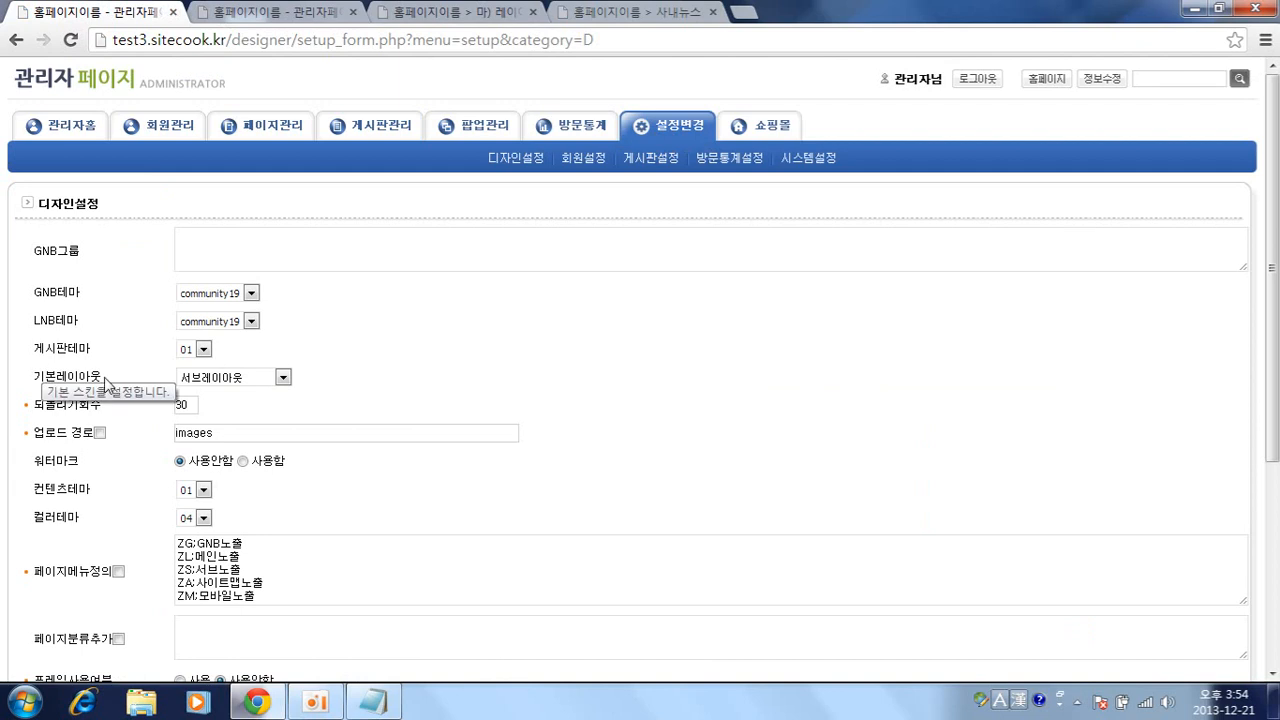
left_click(213, 382)
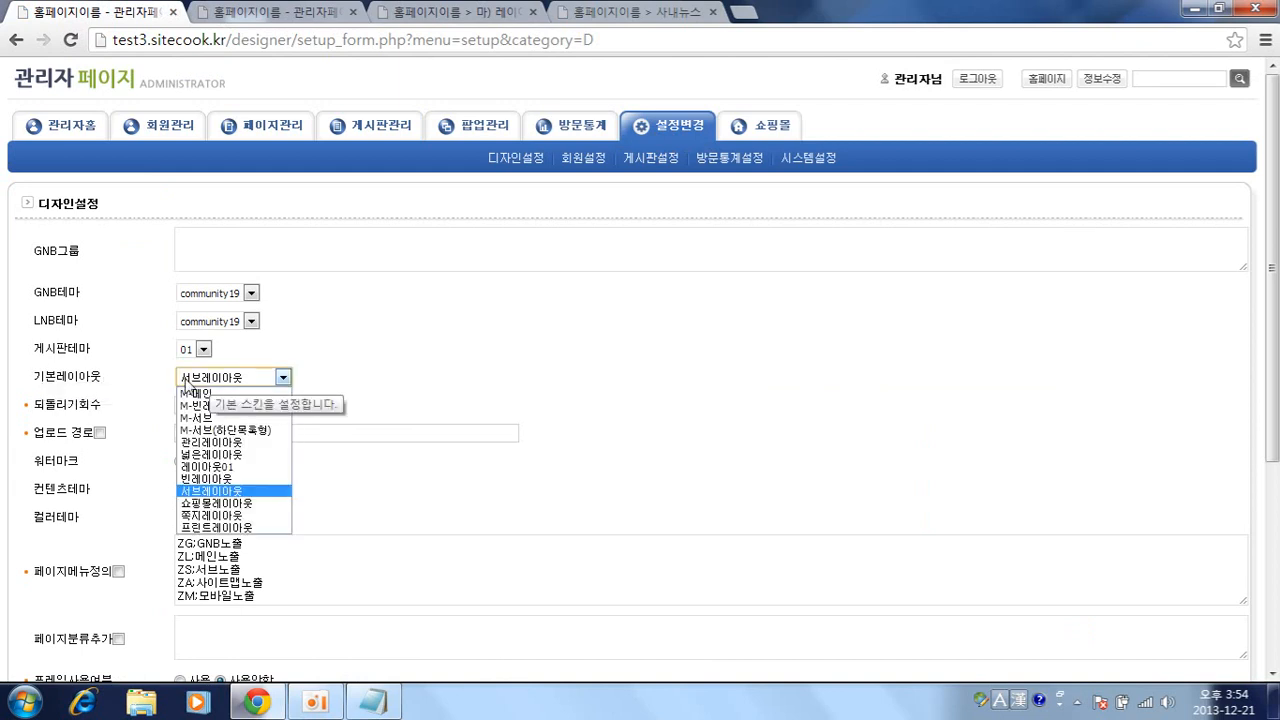
left_click(16, 387)
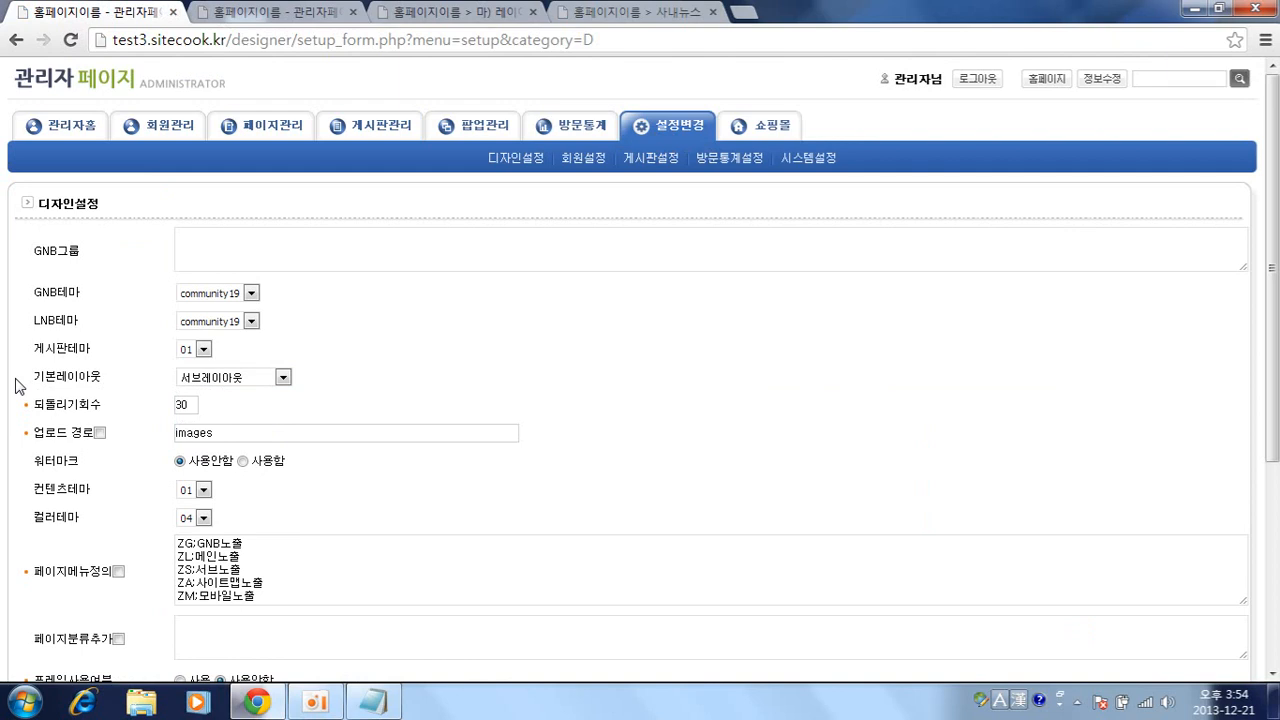
left_click(250, 380)
left_click(238, 467)
scroll(691, 580, "down", 3)
left_click(630, 579)
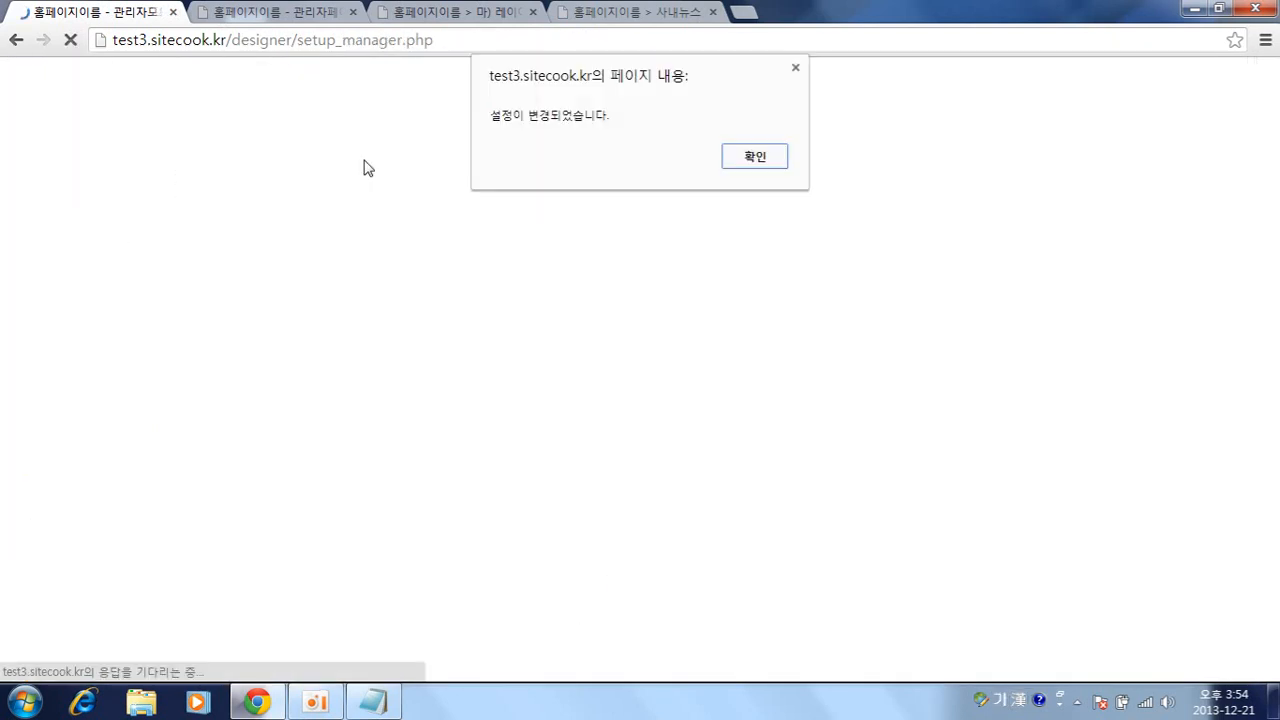
key("Return")
View the 채소류, 건강식품 and 사내뉴스 pages on the website to check the default layout
left_click(465, 12)
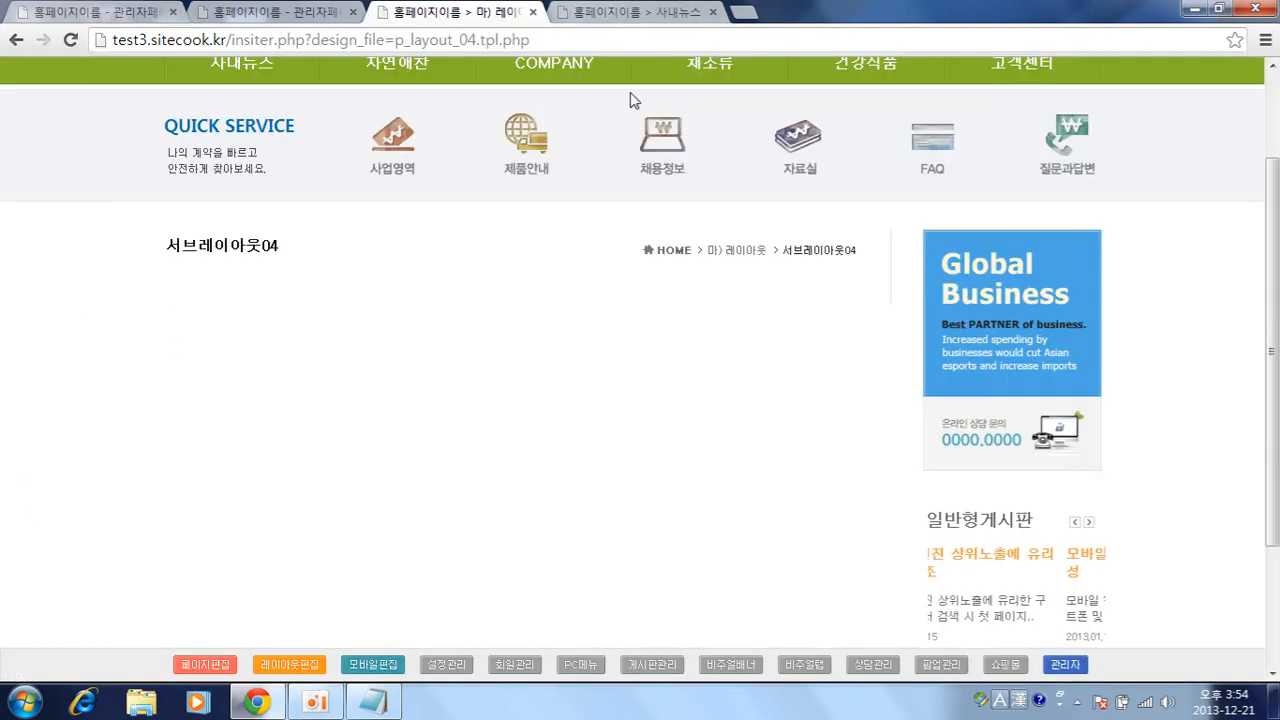
left_click(777, 84)
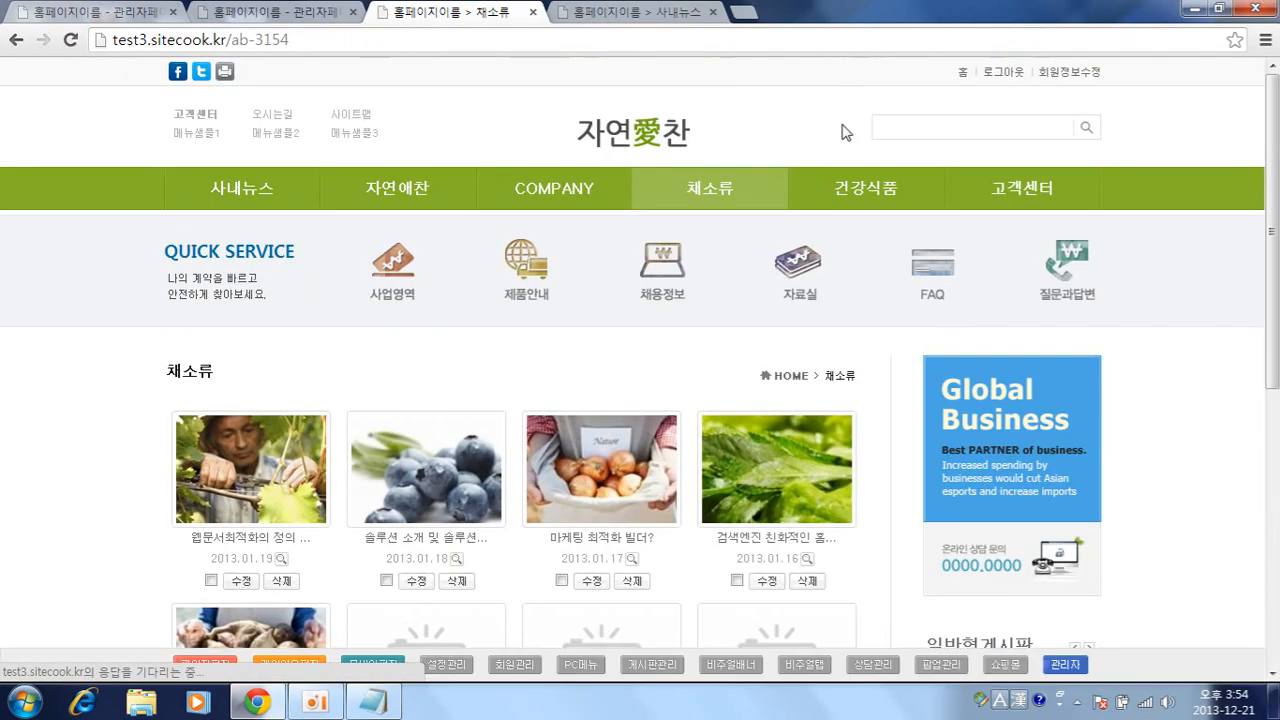
left_click(838, 186)
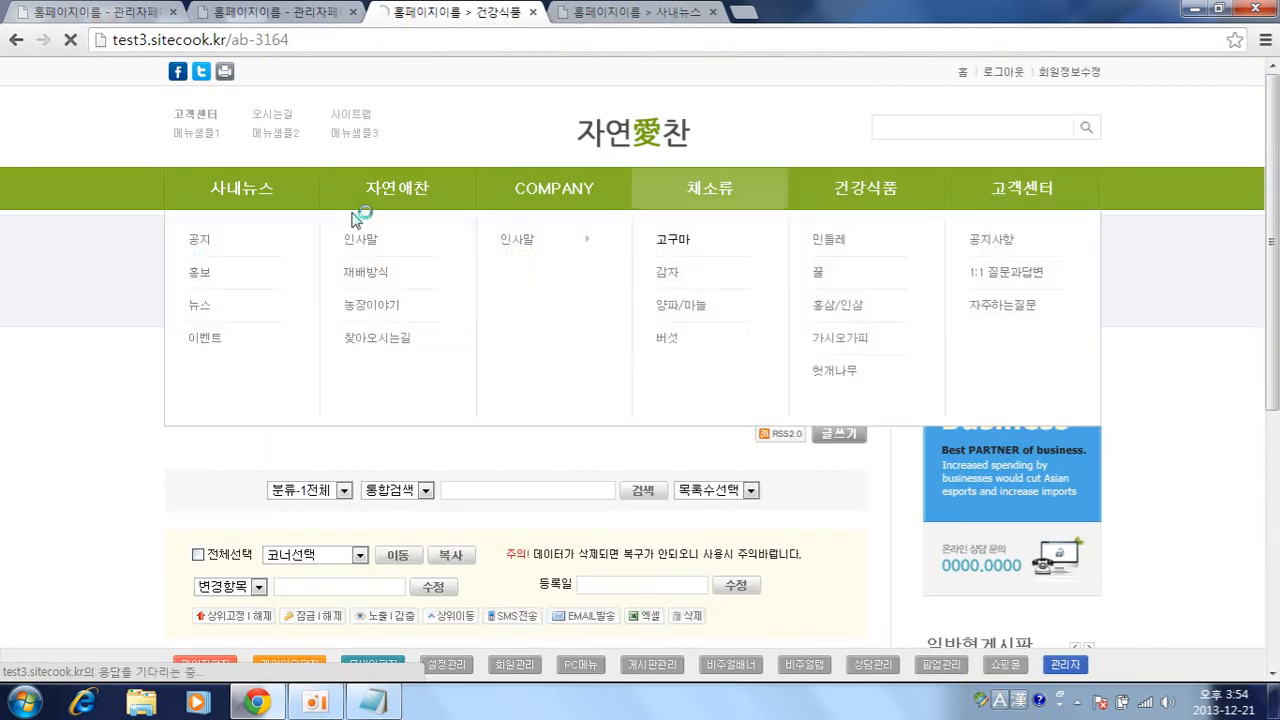
left_click(1022, 188)
left_click(245, 198)
left_click(400, 192)
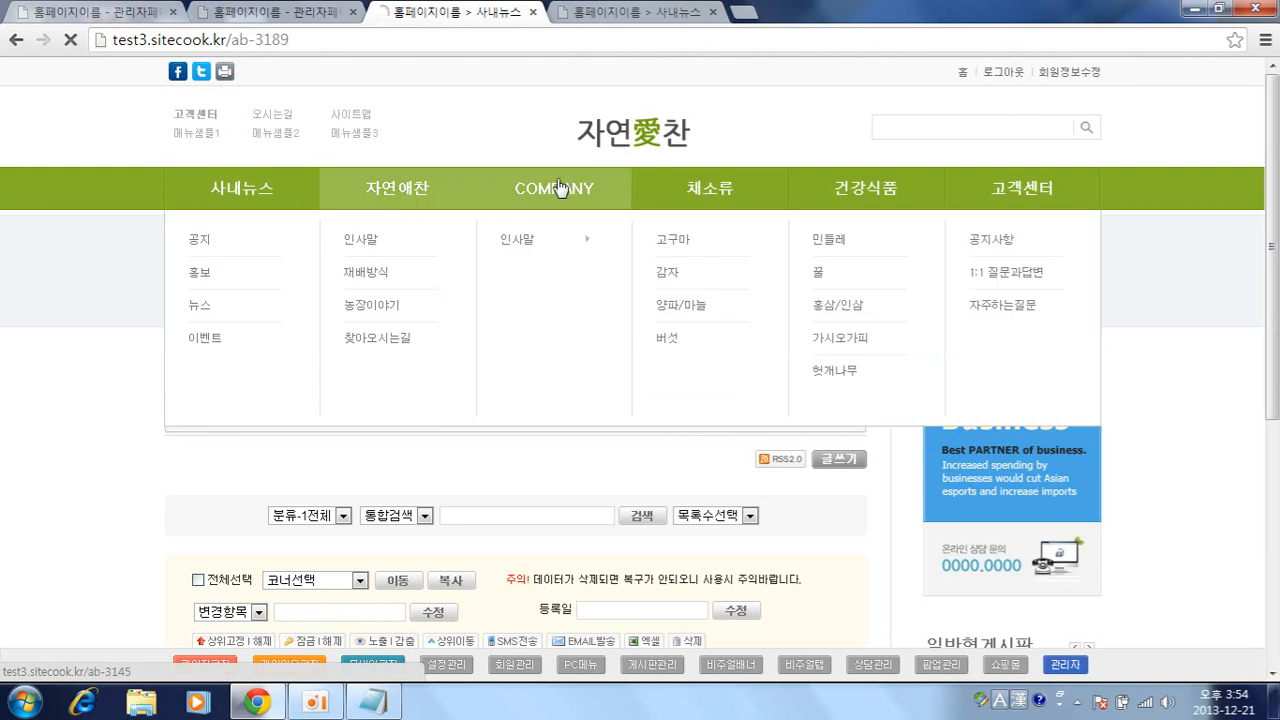
left_click(577, 206)
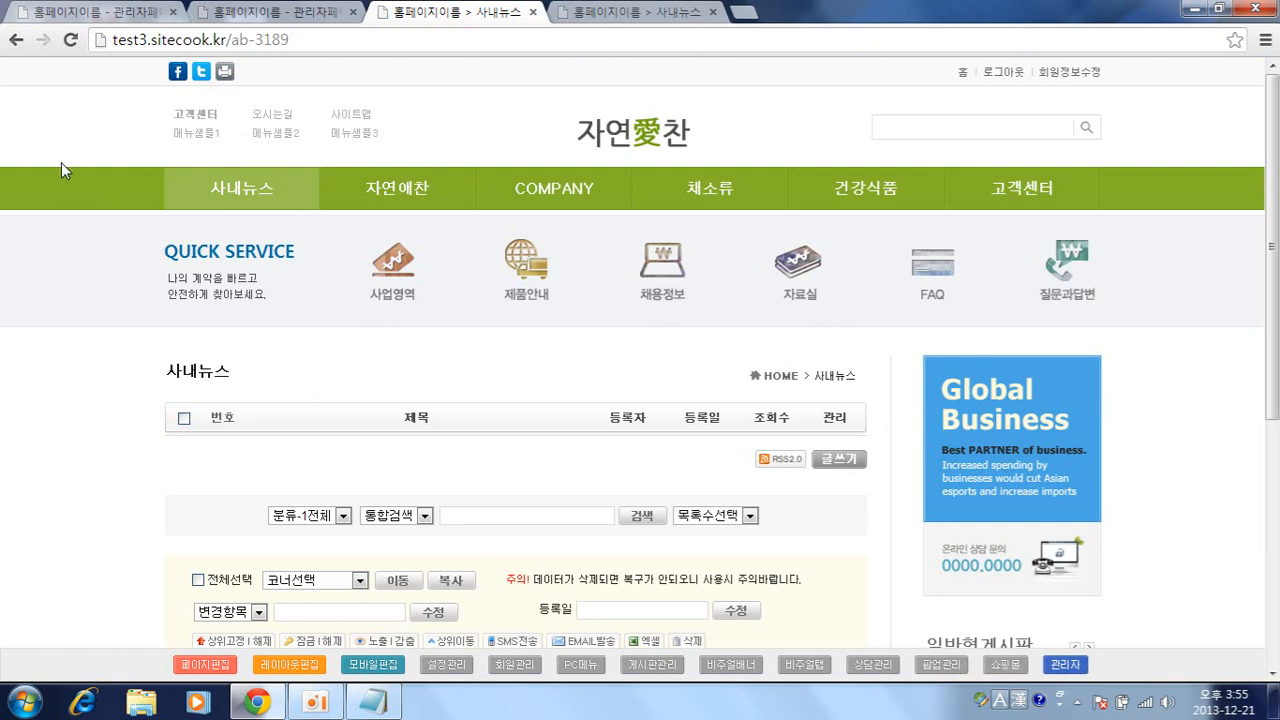
Return to the admin's 페이지관리 and list the 시스템 pages
left_click(128, 10)
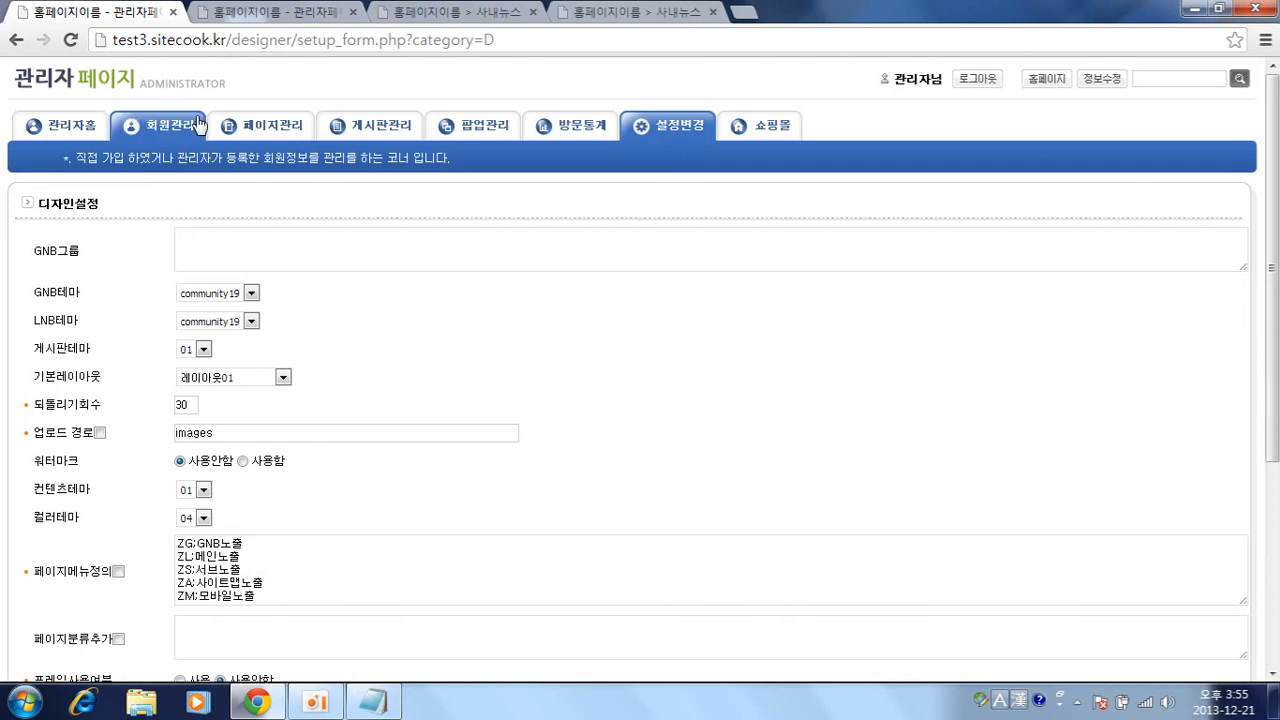
left_click(172, 98)
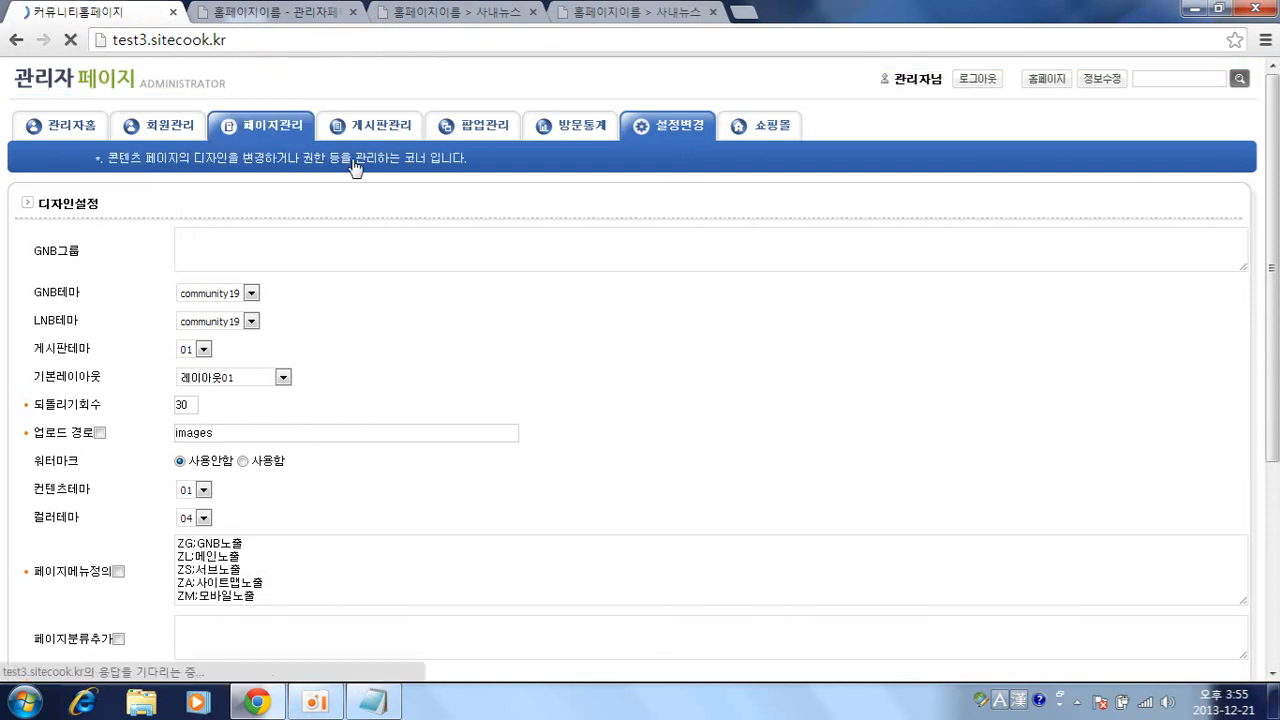
left_click(252, 8)
left_click(405, 11)
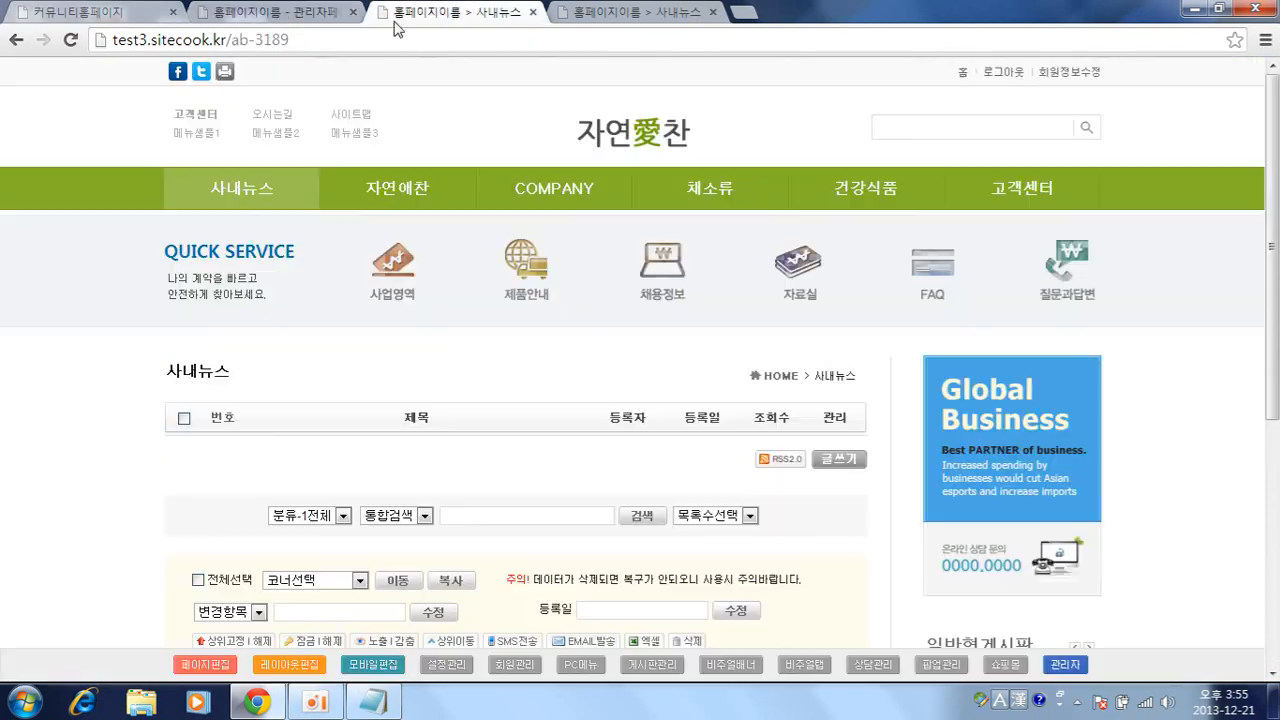
left_click(320, 12)
scroll(127, 286, "up", 8)
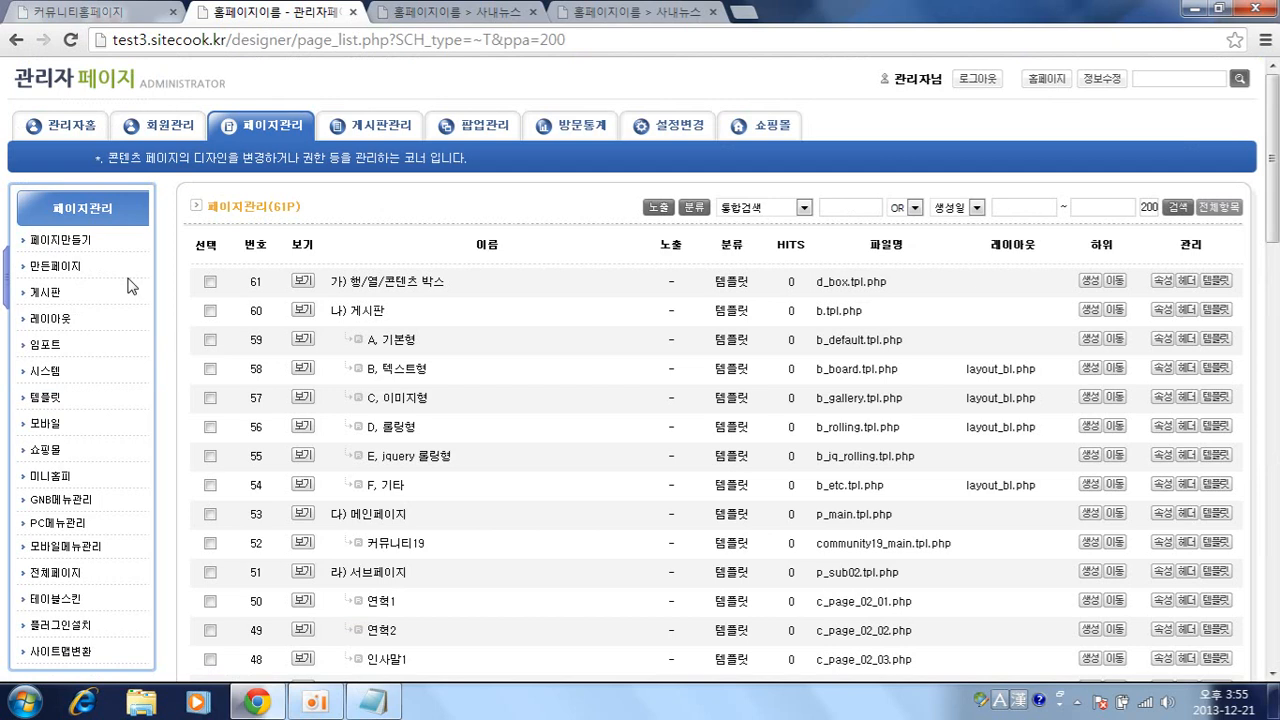
left_click(50, 373)
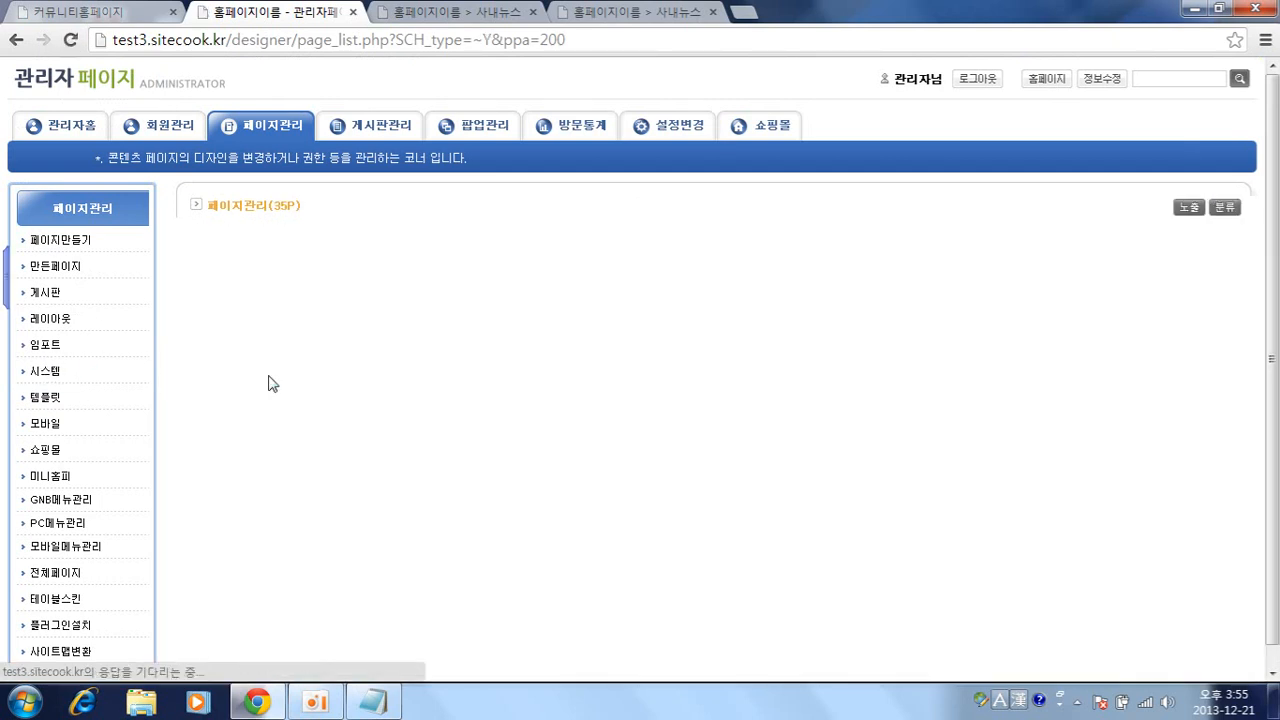